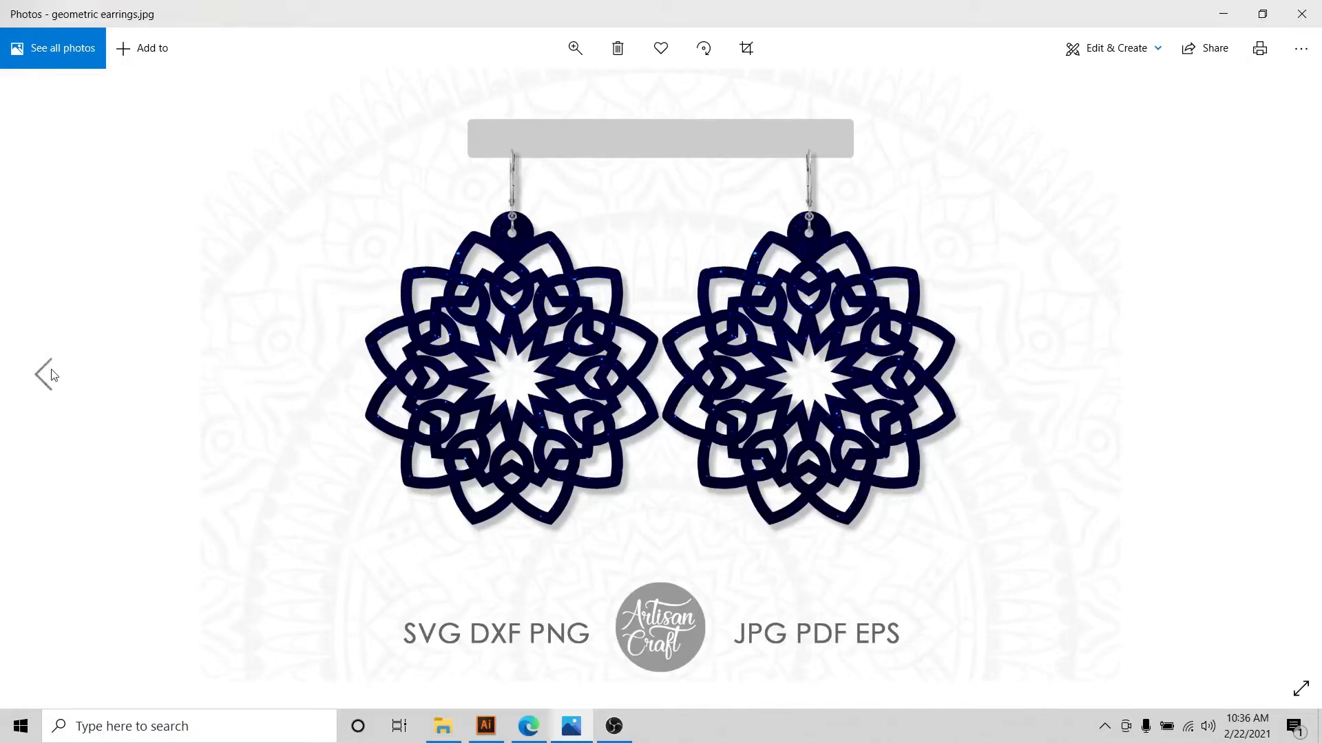
Switch to the browser and browse all products on the Artisan Craft SVG designer page
left_click(528, 727)
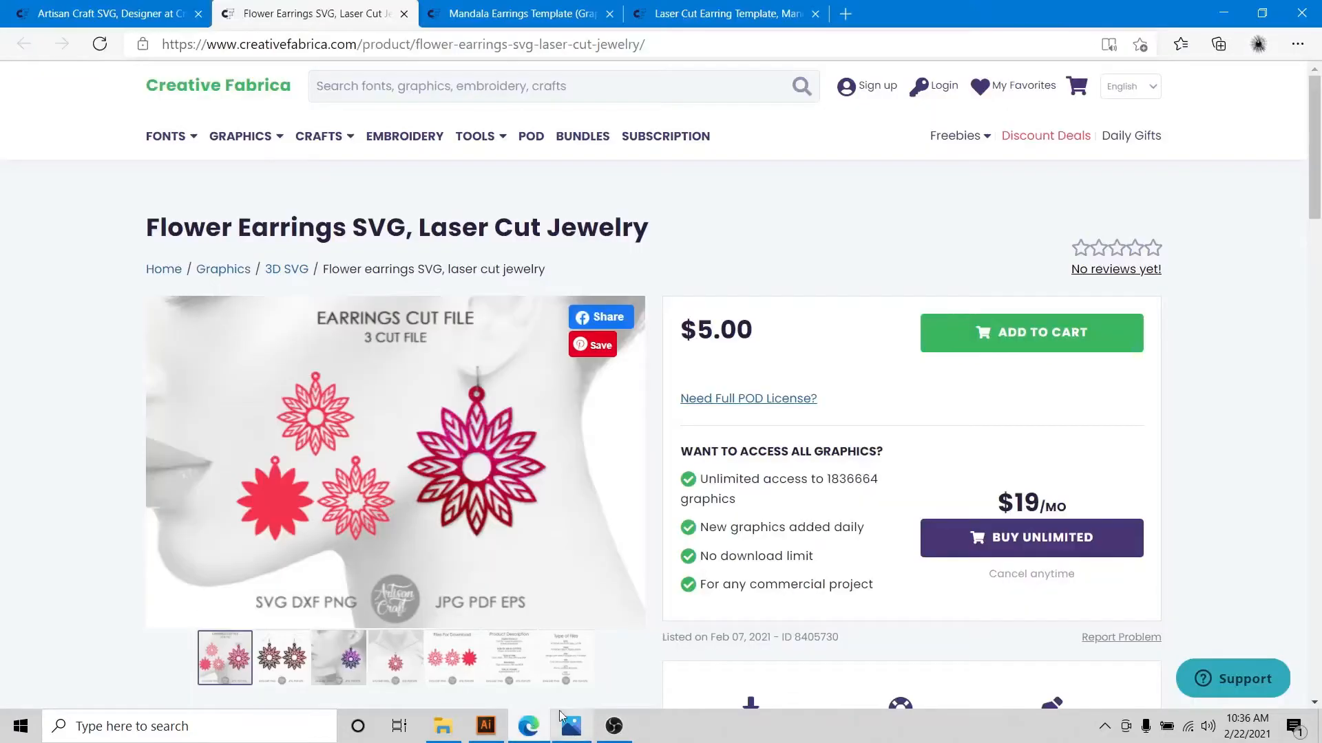
left_click(63, 10)
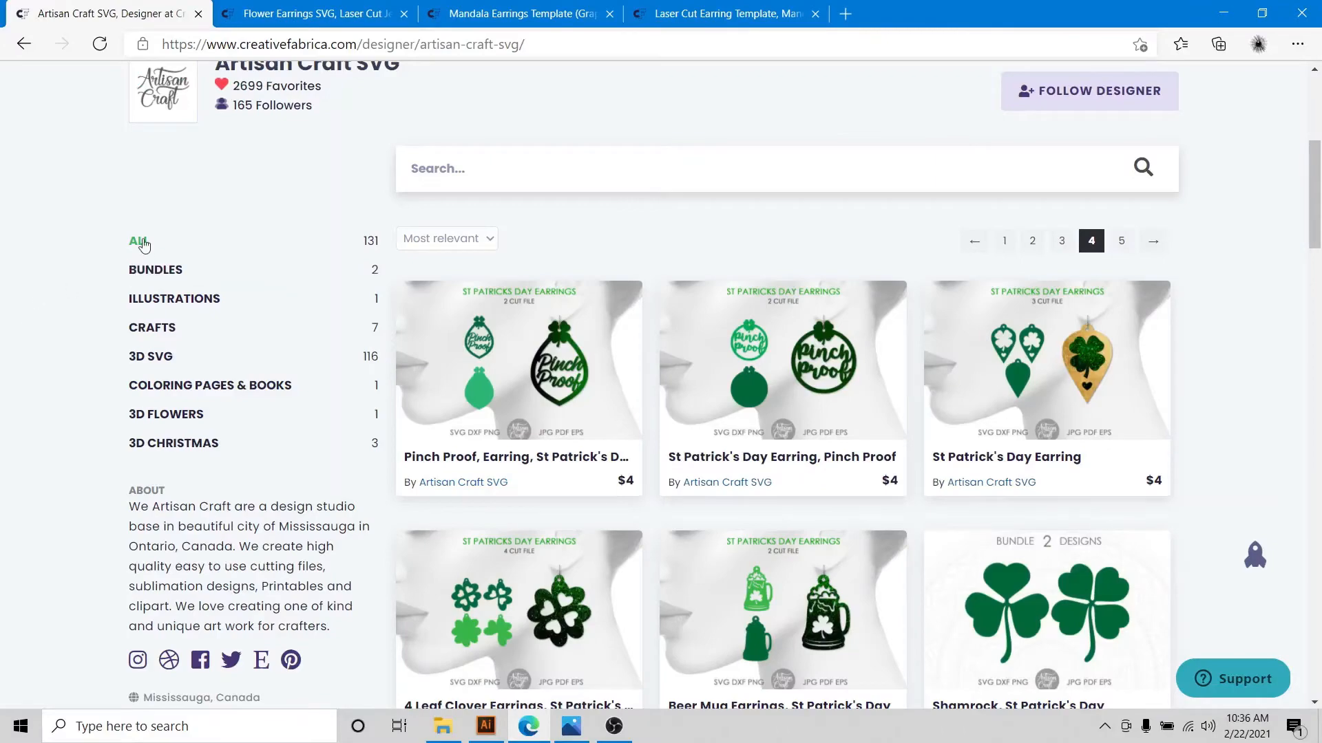
left_click(143, 245)
scroll(40, 321, "down", 10)
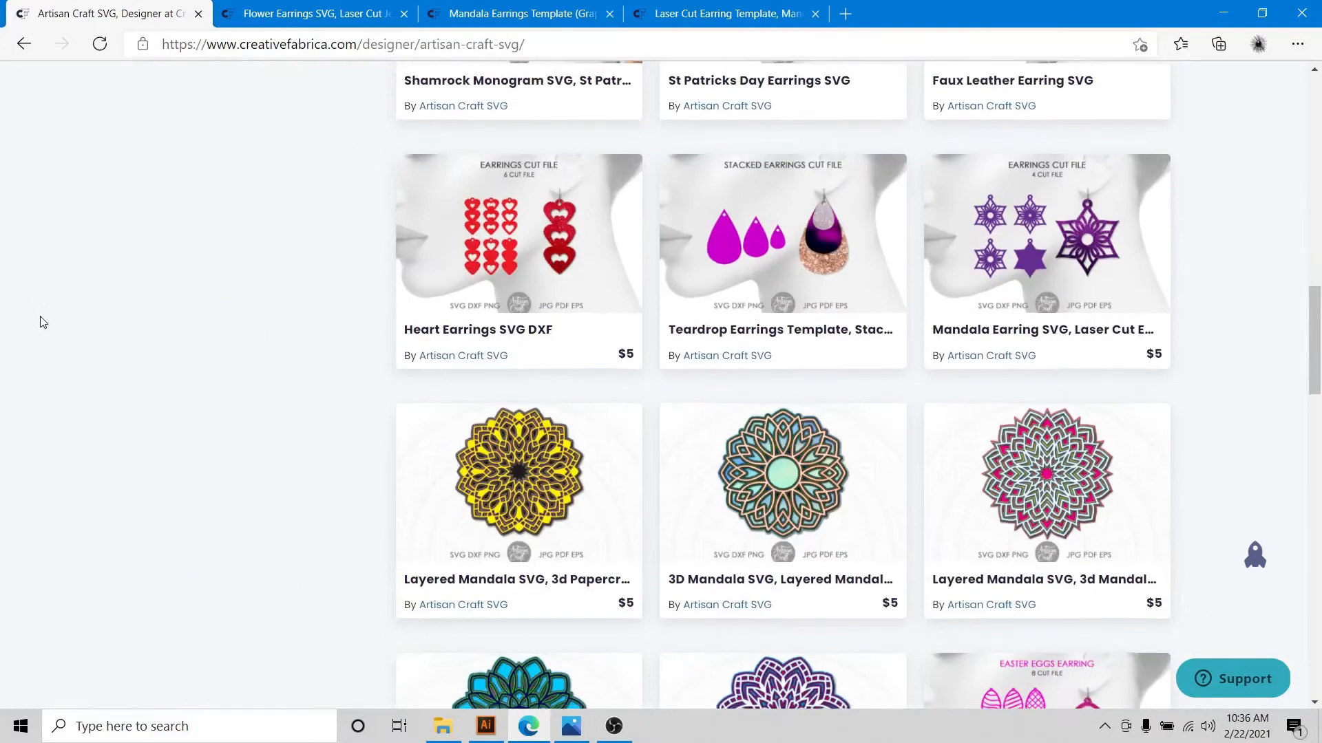
scroll(203, 359, "down", 1)
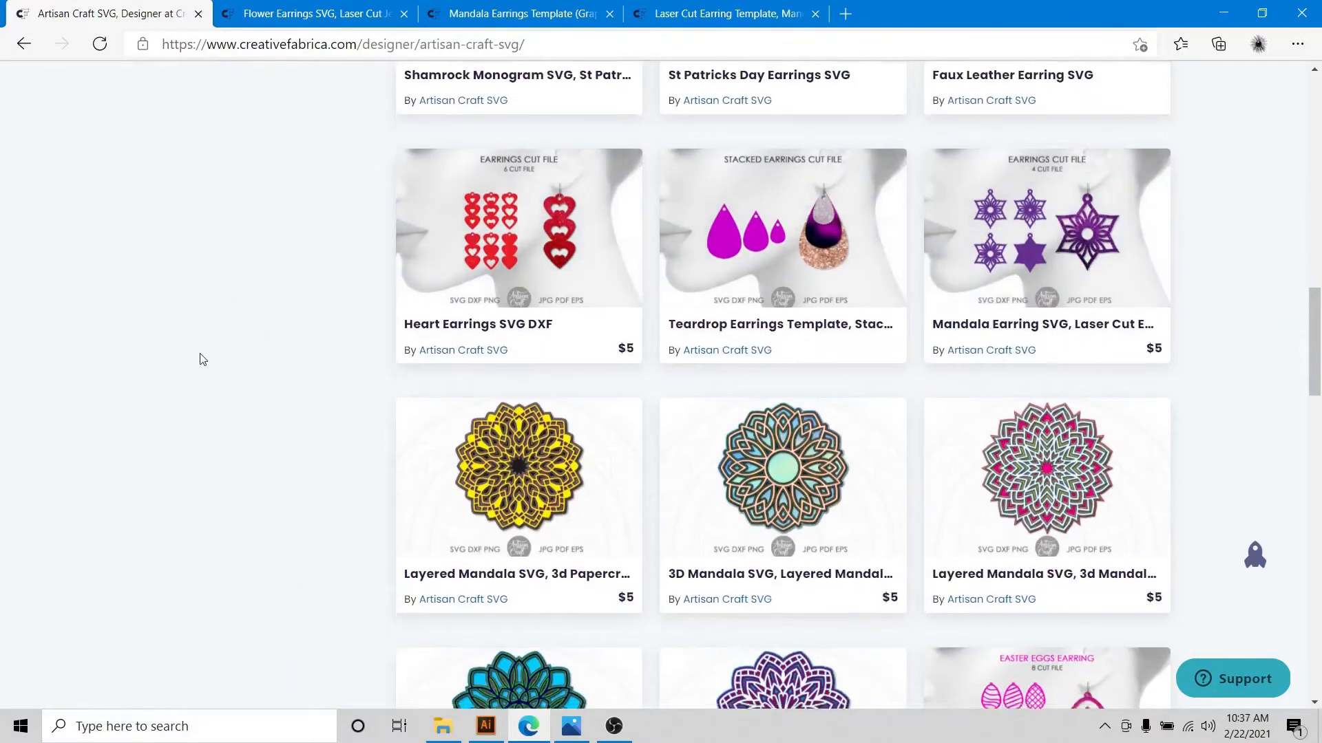
scroll(203, 359, "down", 3)
Look through the open product pages for the flower, mandala and laser cut earring templates
left_click(313, 14)
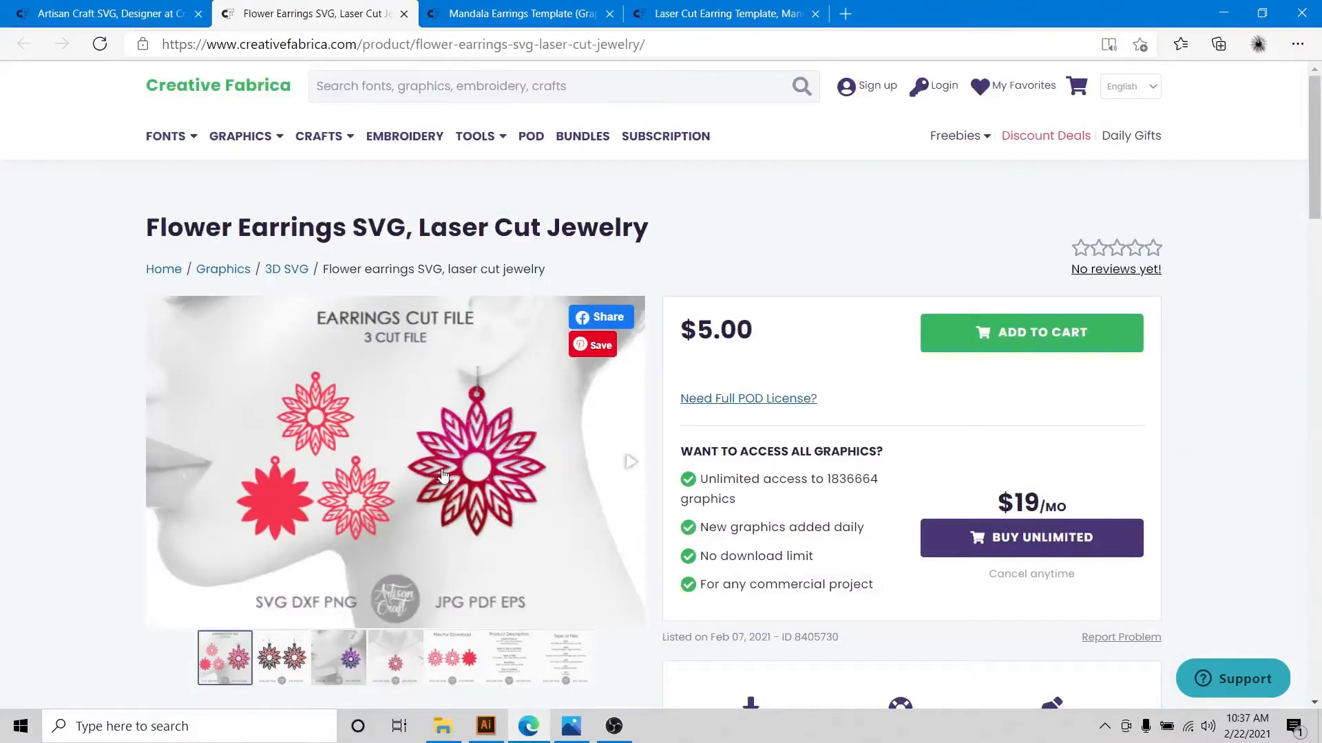
left_click(571, 10)
left_click(693, 10)
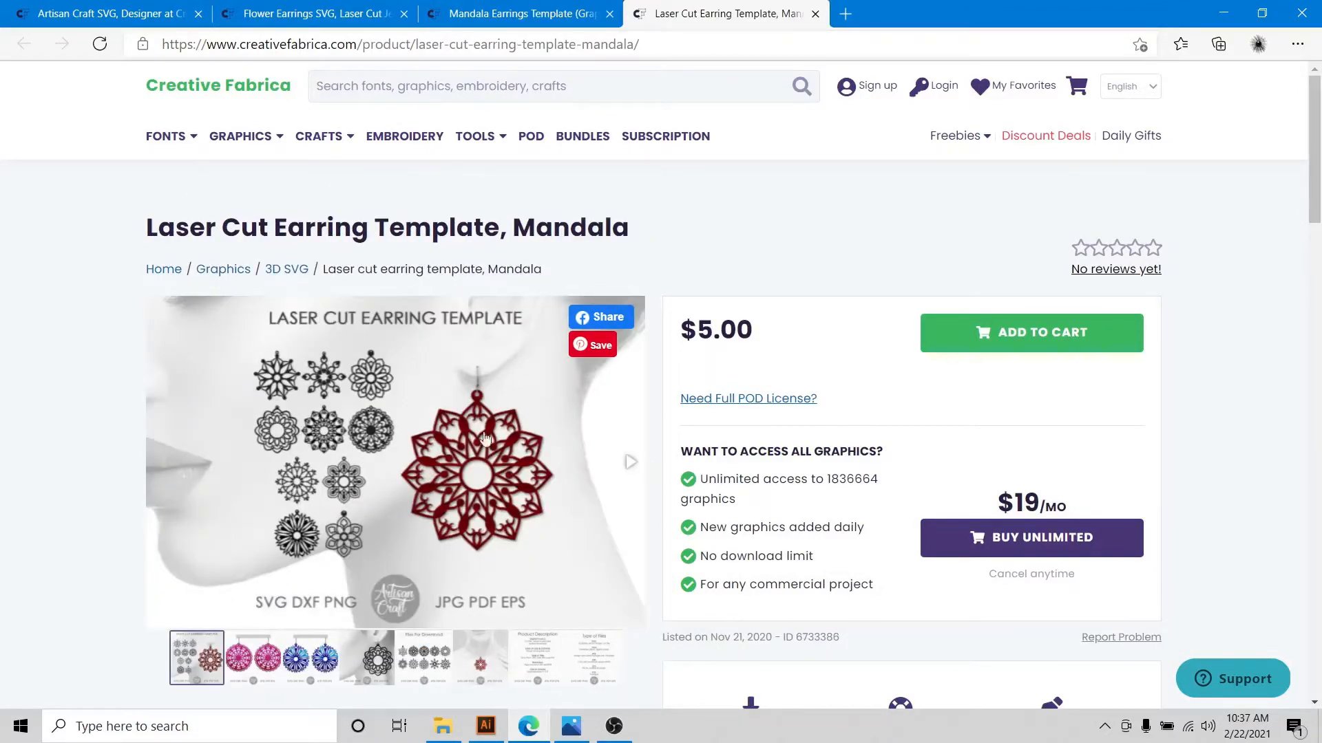
left_click(103, 13)
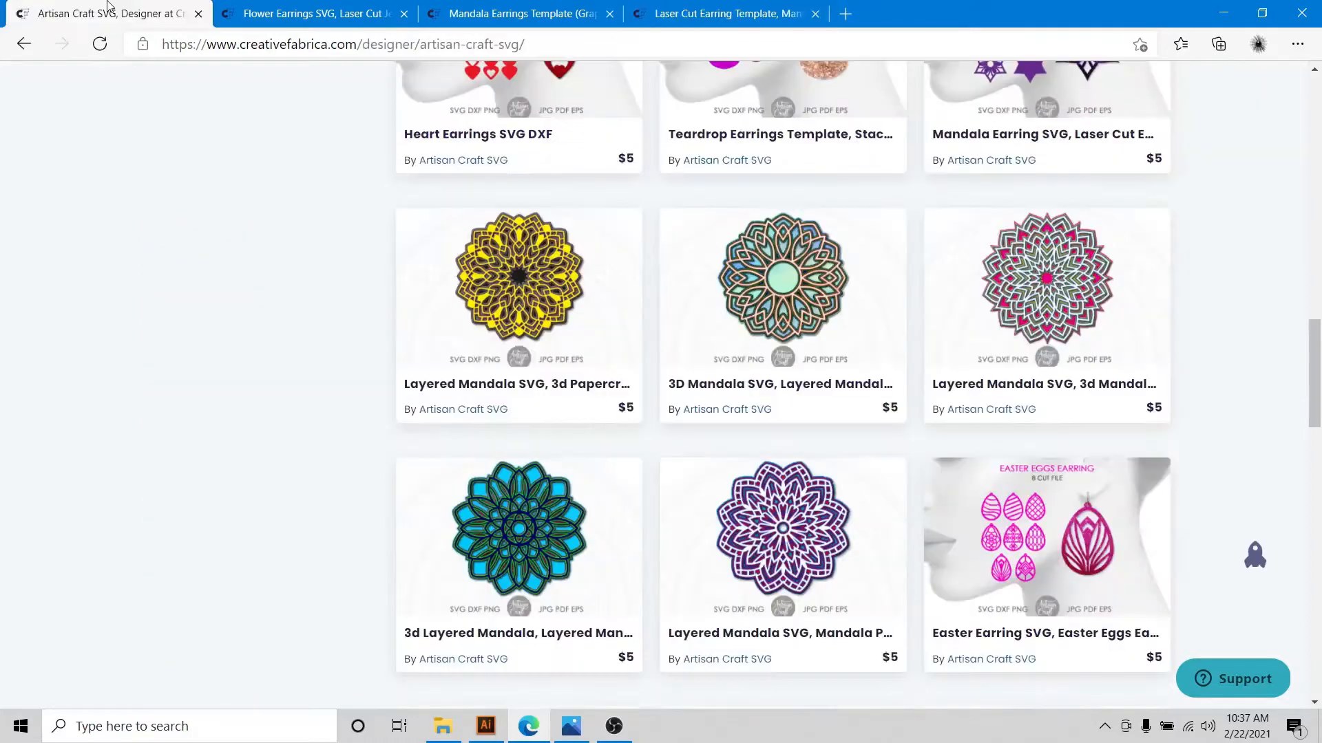
left_click(310, 13)
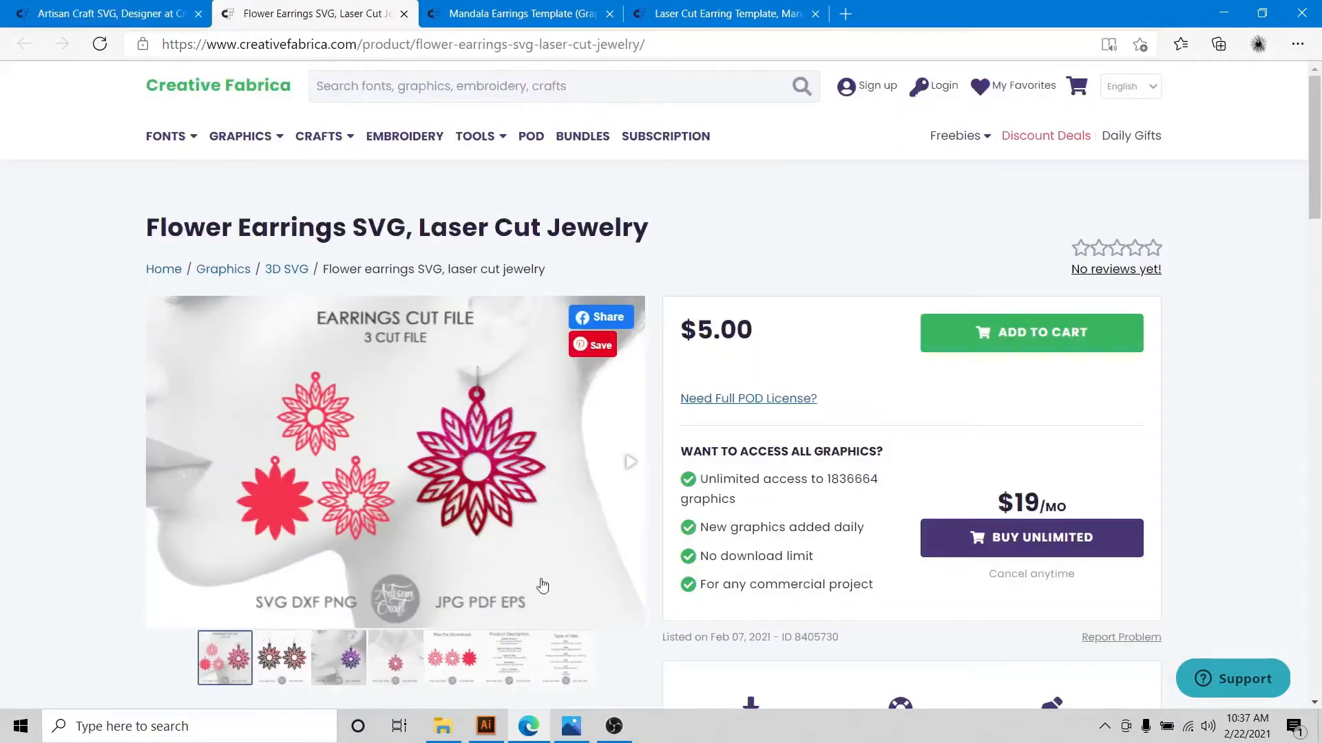
Switch to Photos and examine the mandala earring pictures, including the cut file, necklace and material suggestion images
left_click(572, 726)
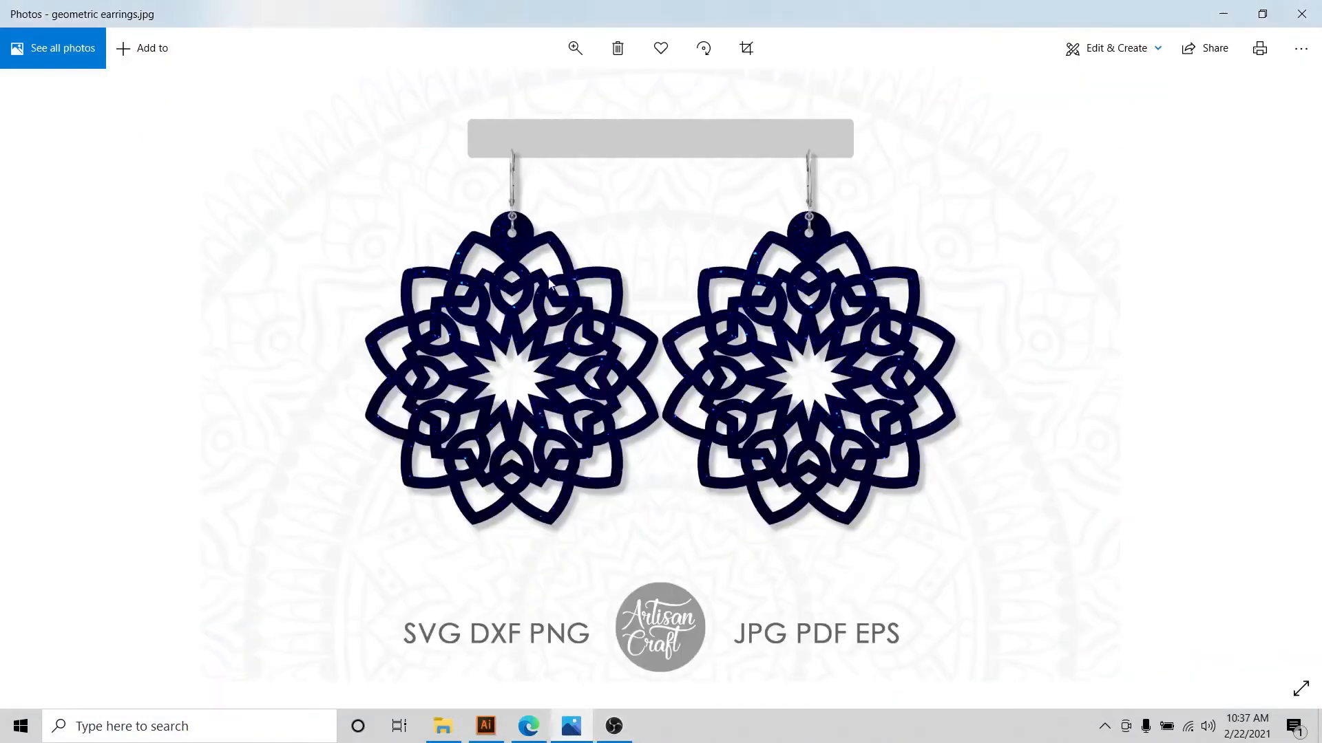
left_click(41, 378)
left_click(41, 379)
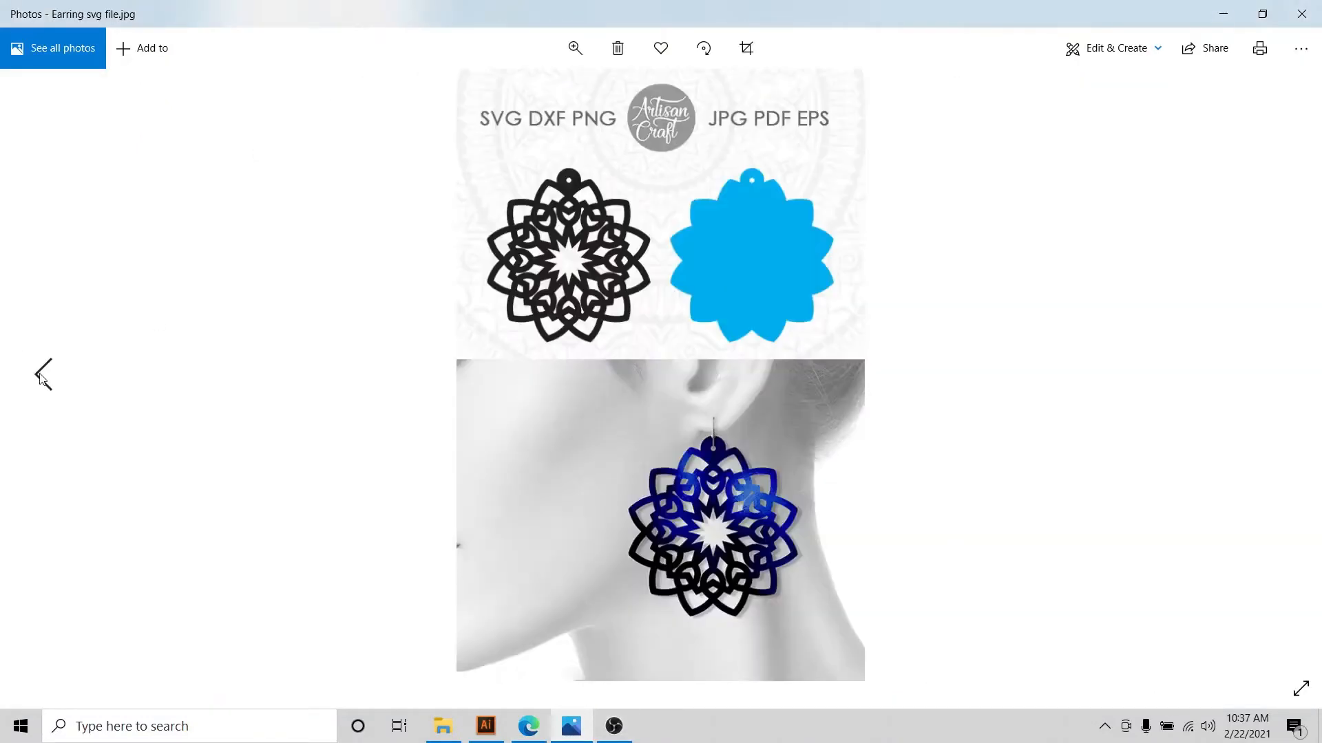
left_click(41, 377)
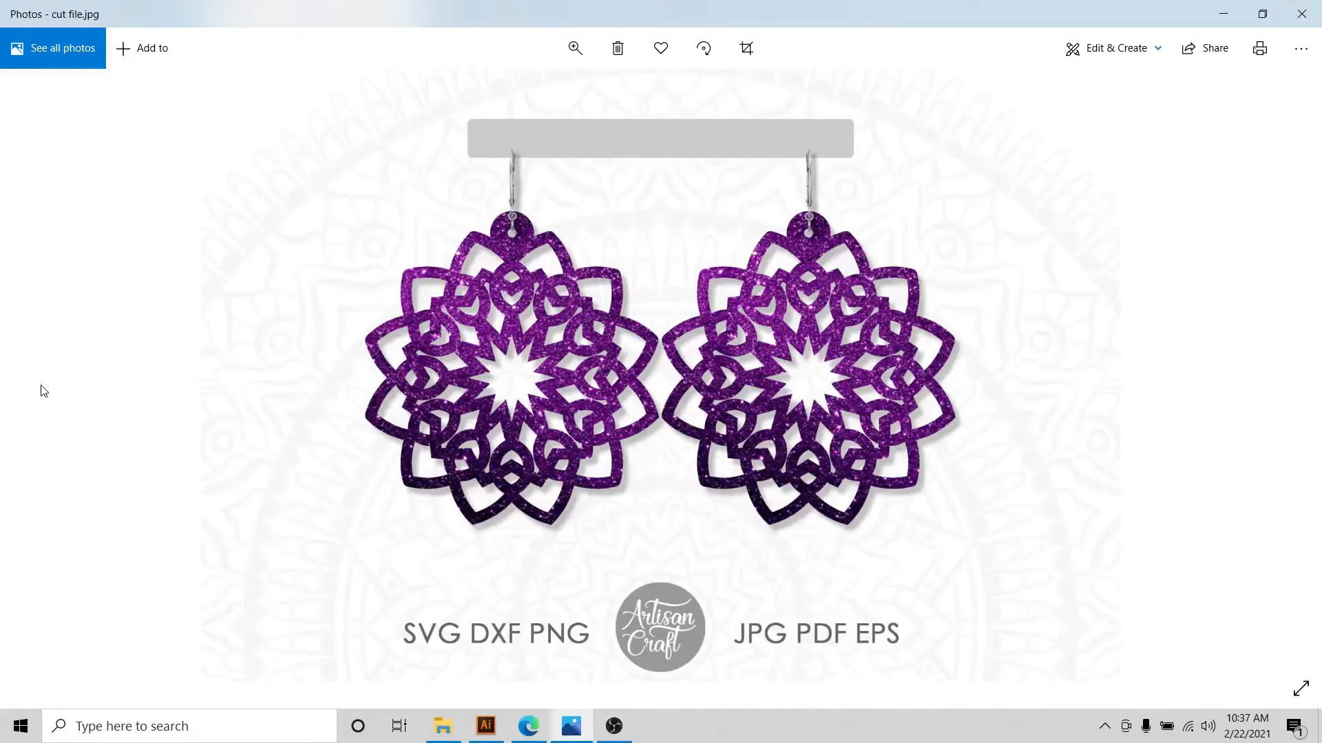
left_click(1281, 390)
left_click(1282, 389)
left_click(1282, 390)
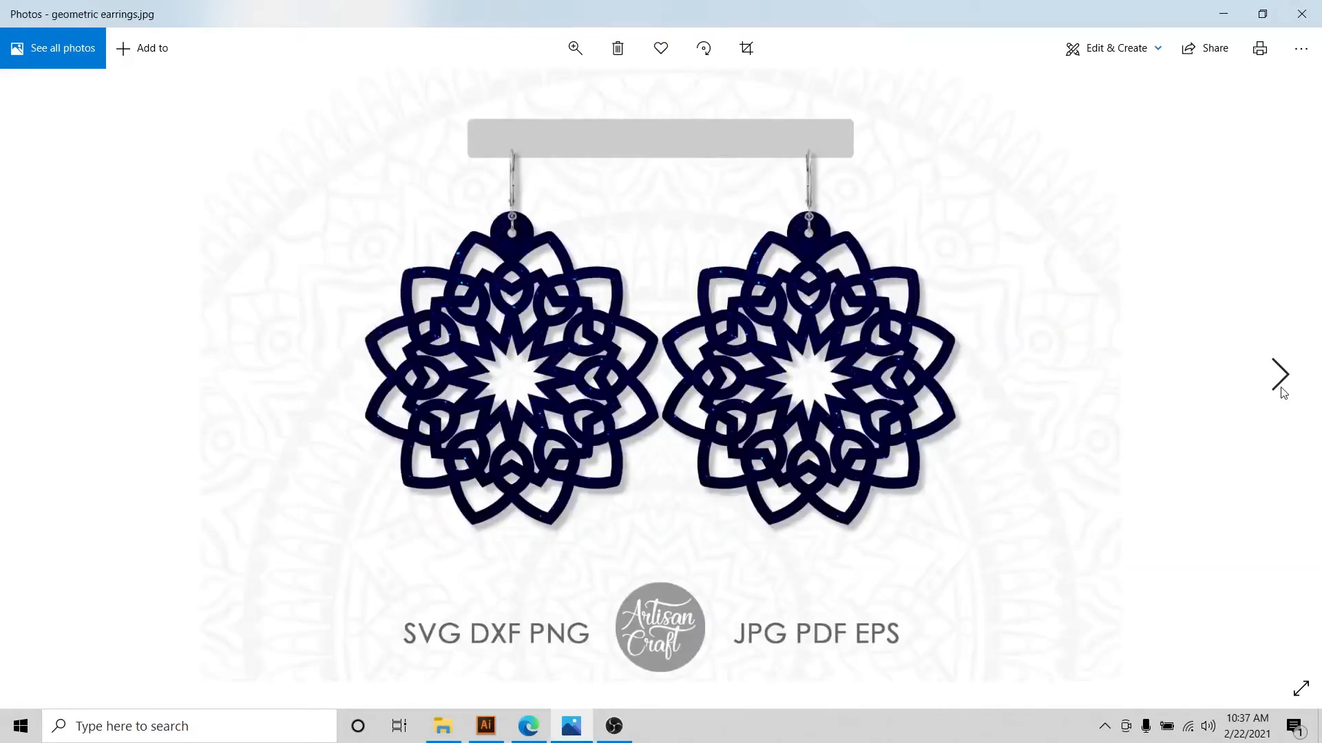
left_click(1281, 376)
left_click(1280, 375)
left_click(1280, 375)
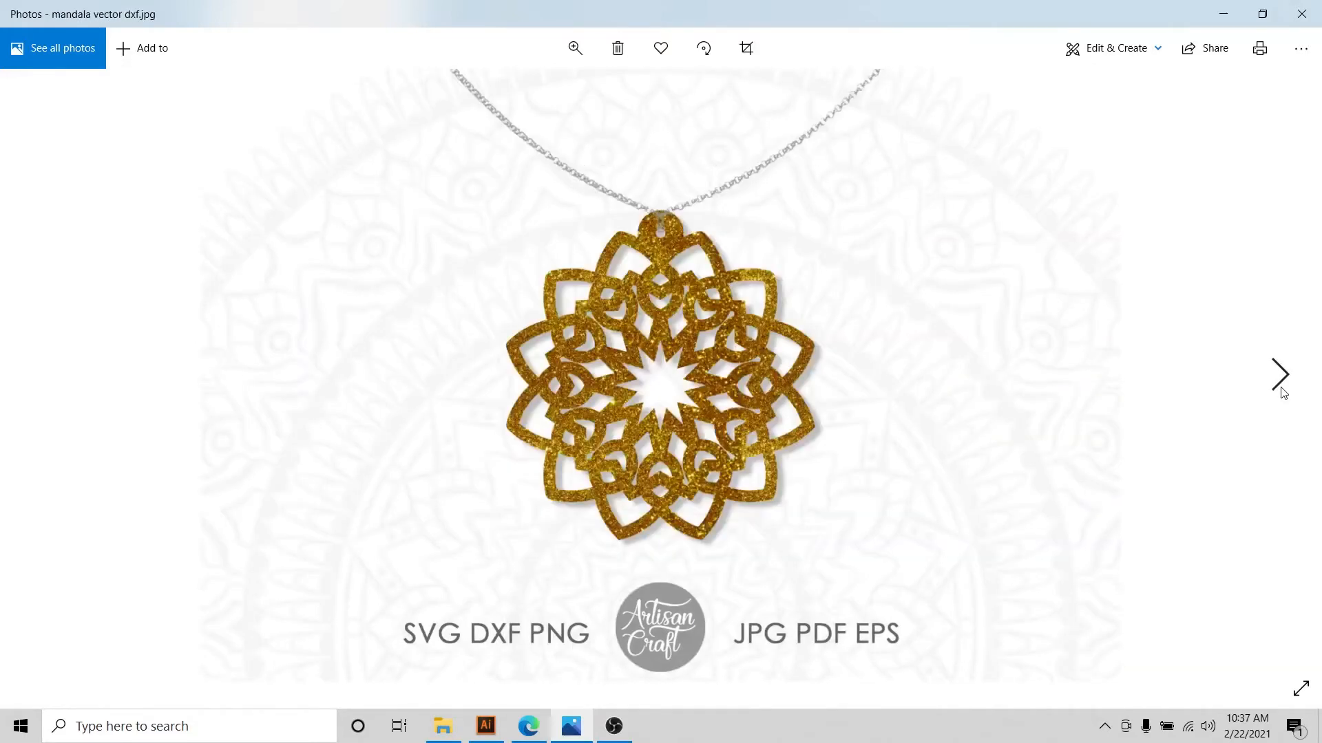
left_click(1280, 378)
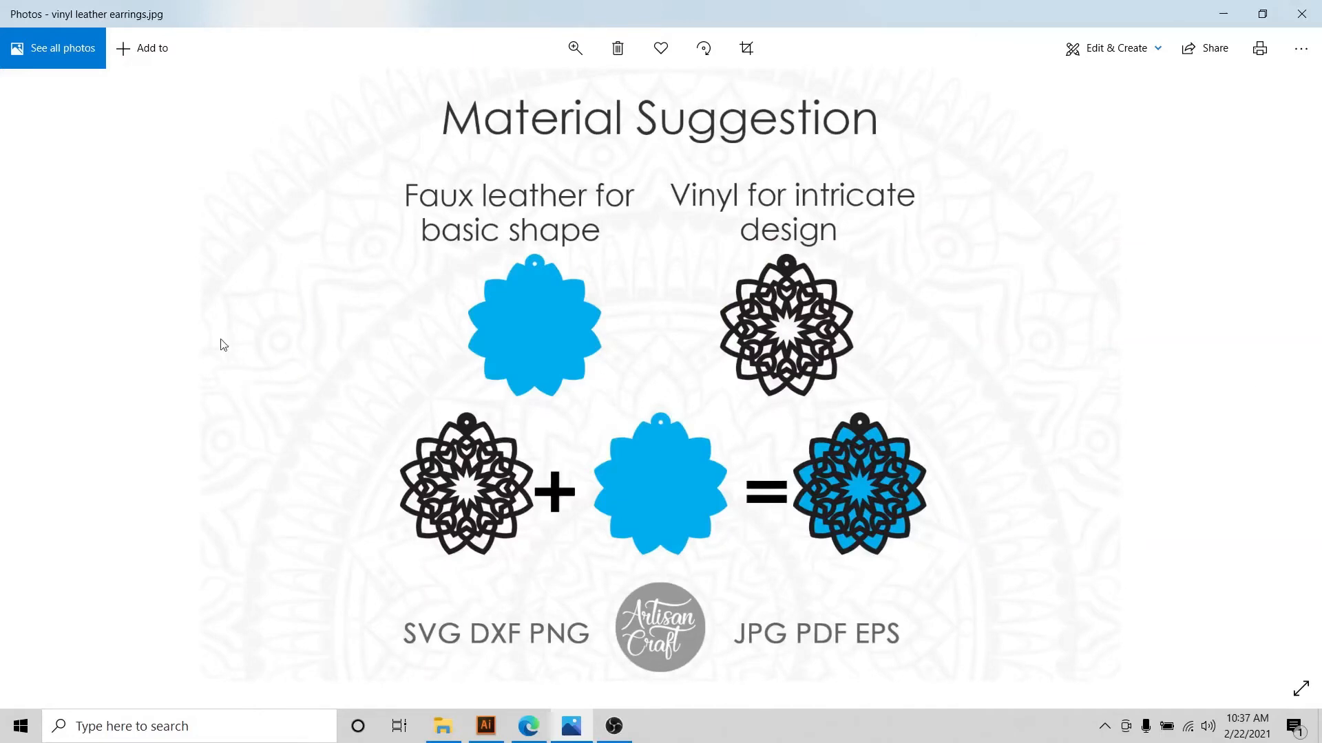
left_click(32, 378)
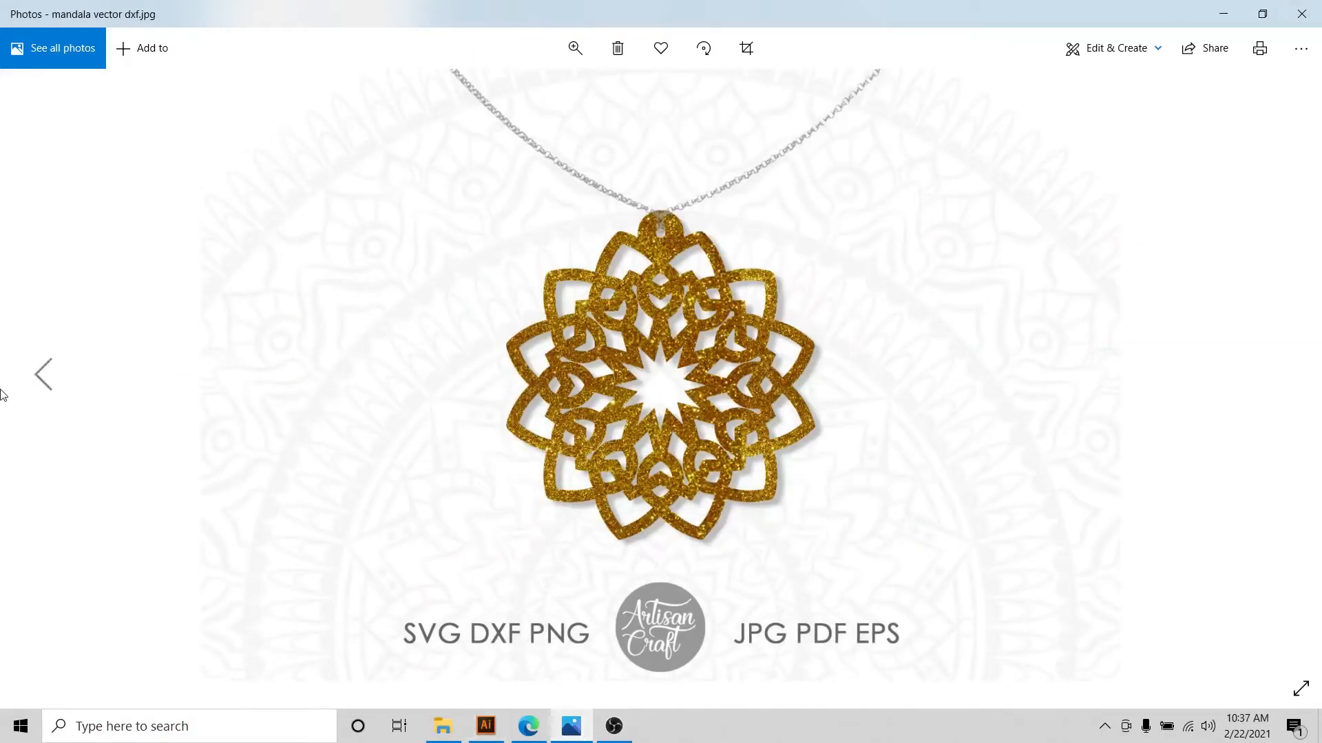
left_click(40, 380)
left_click(40, 380)
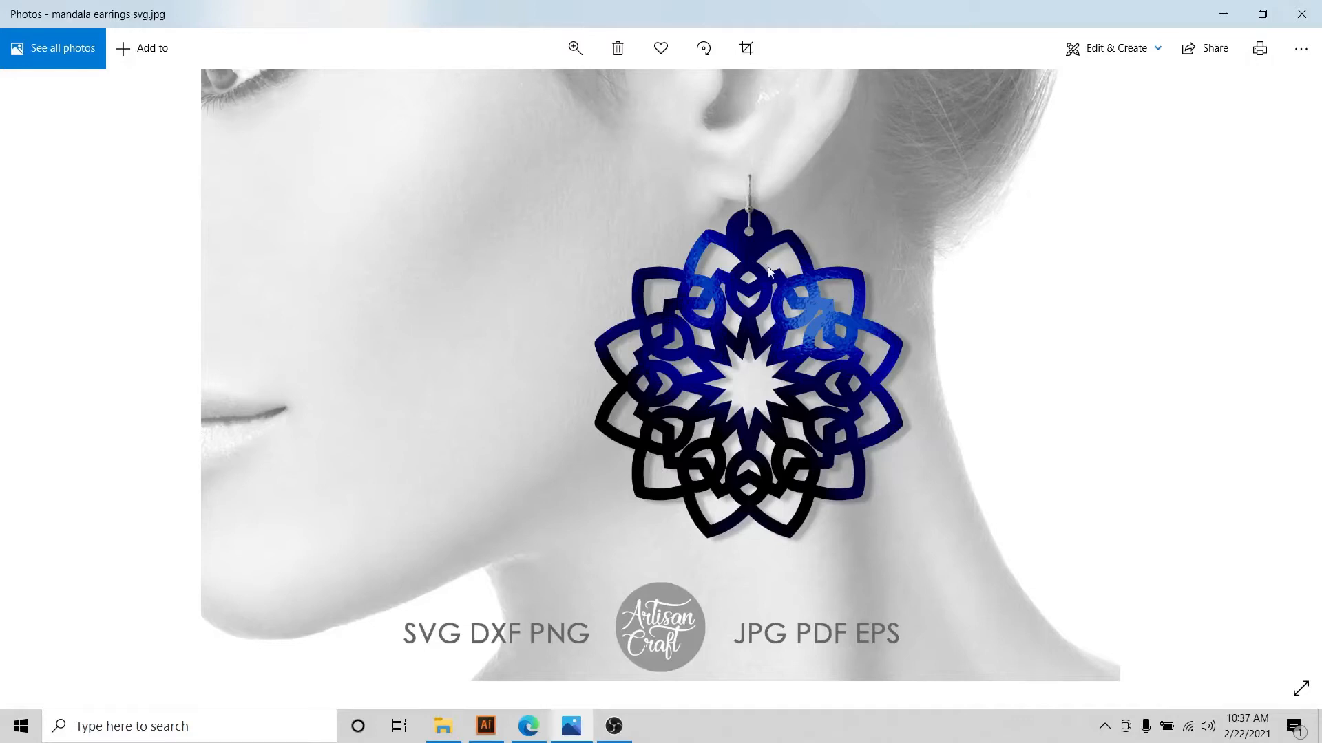
Switch to Illustrator, hide the "working file" layer and show the "guides" and "2x2" layers in Earrings File -1.ai
left_click(485, 729)
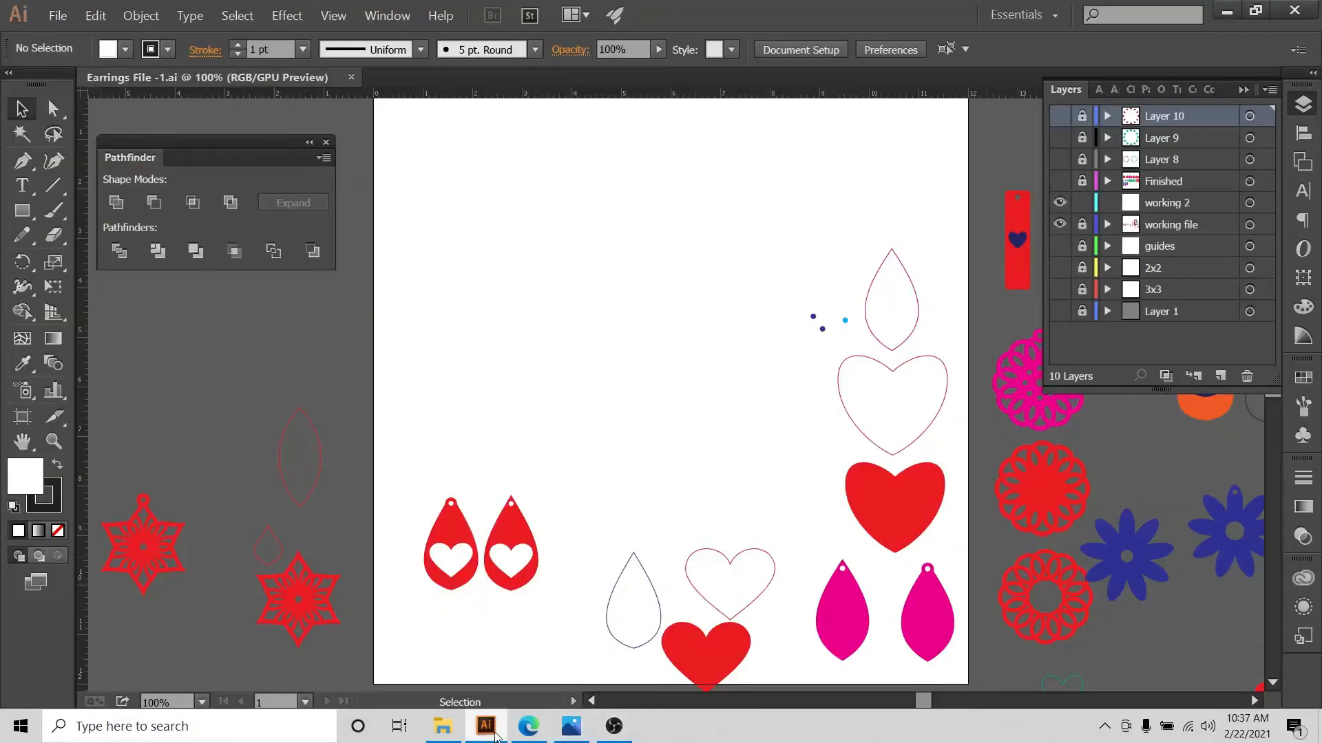
left_click(528, 726)
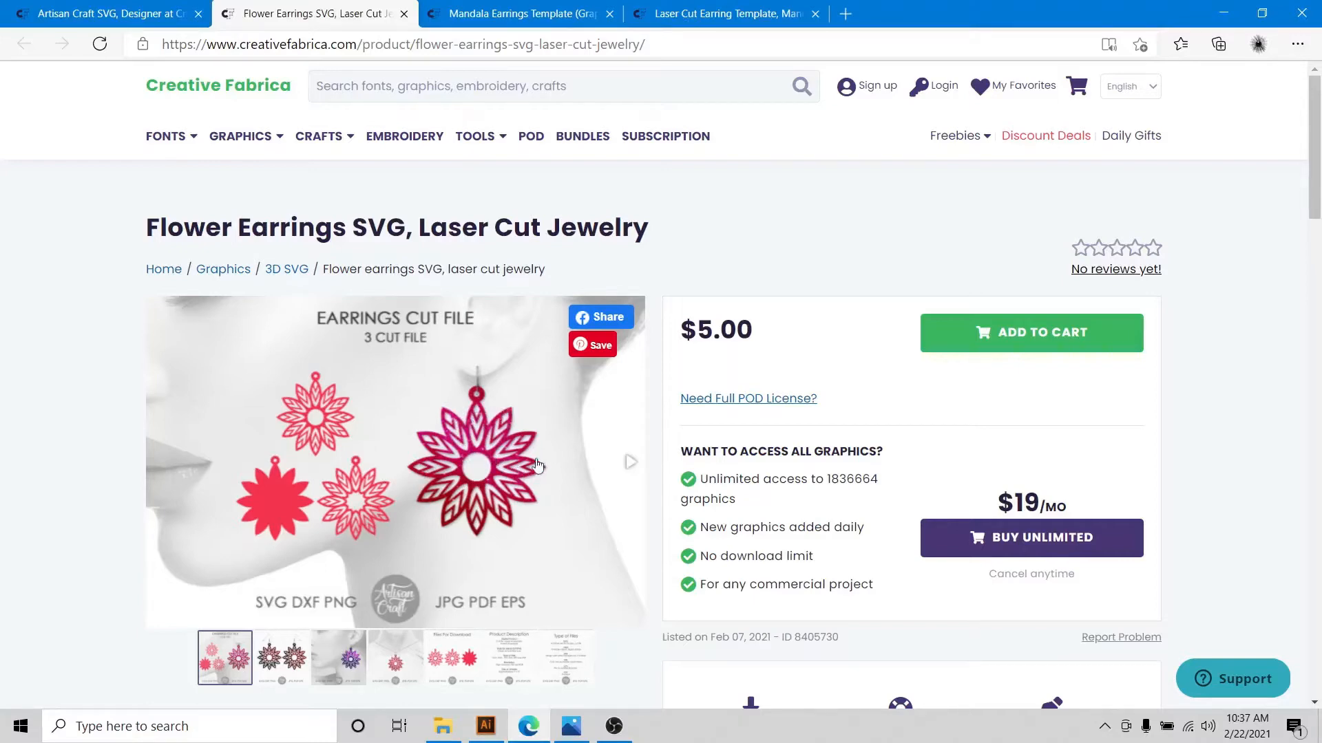
left_click(486, 726)
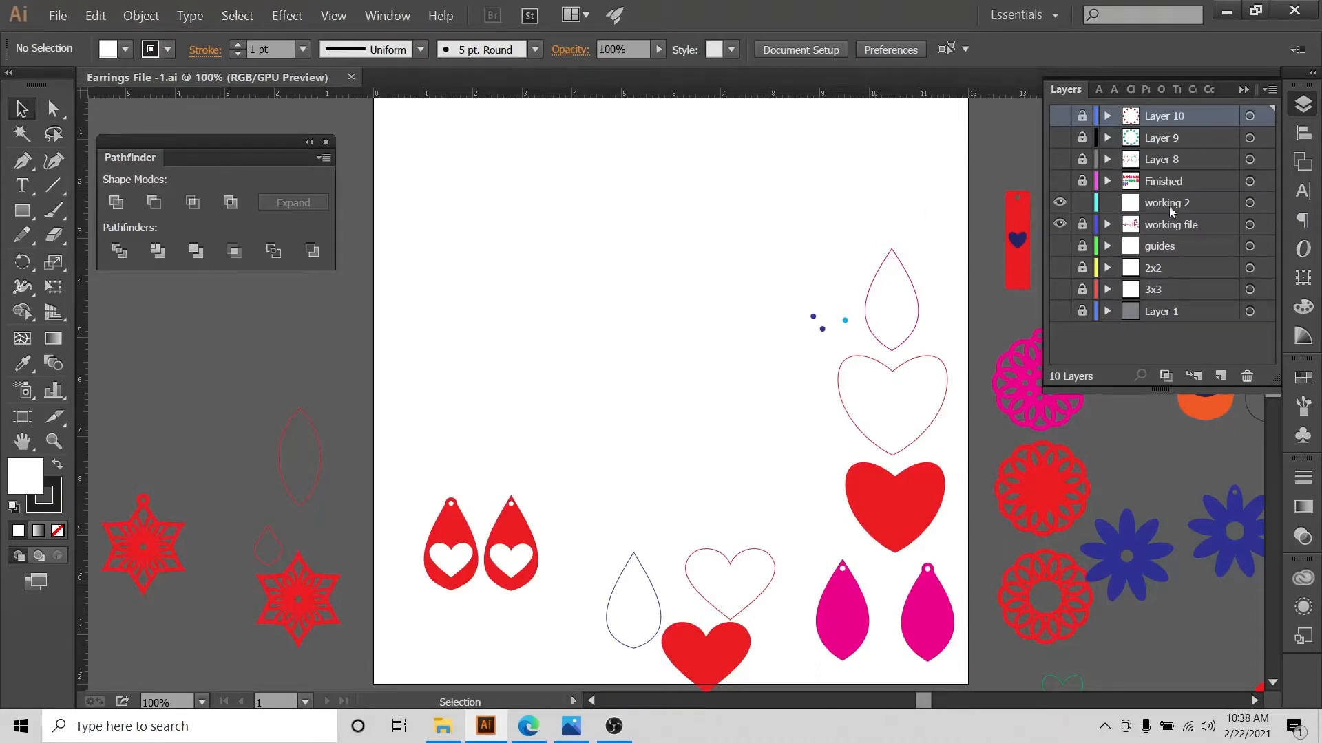
left_click(1059, 225)
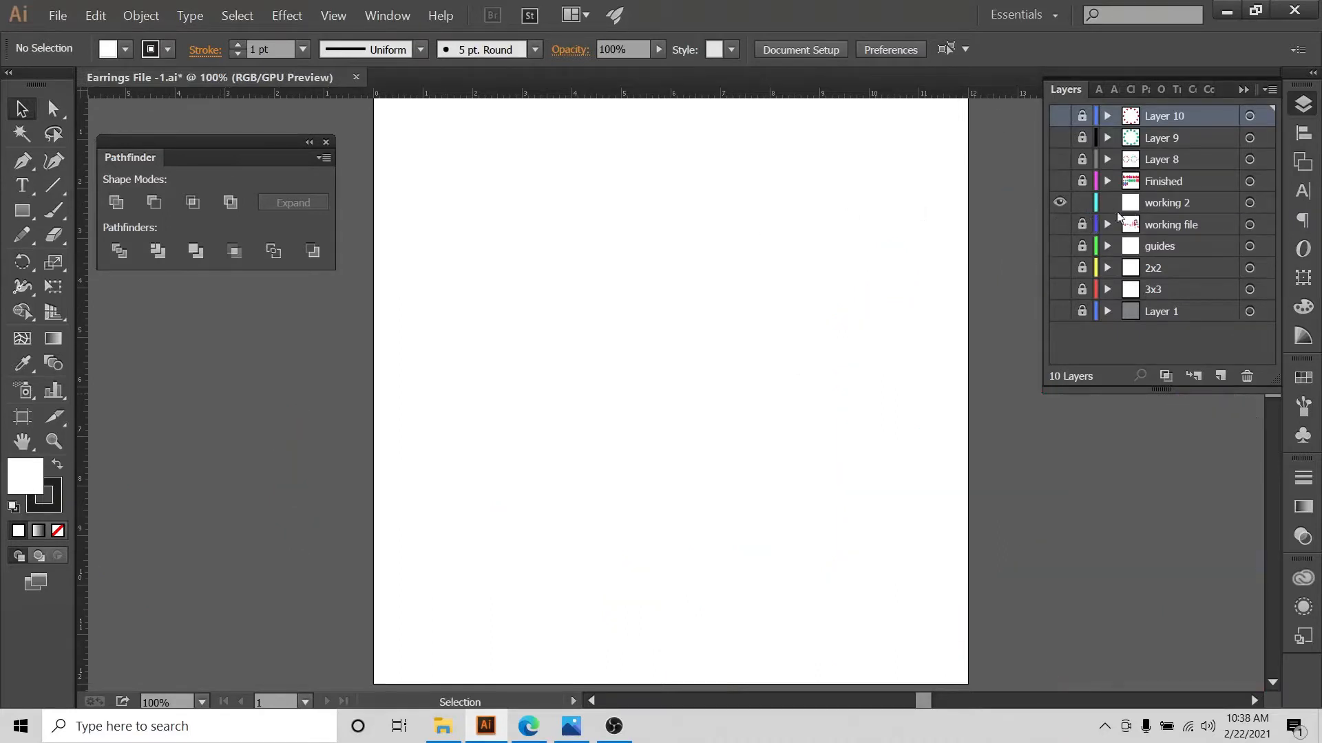
left_click(1058, 246)
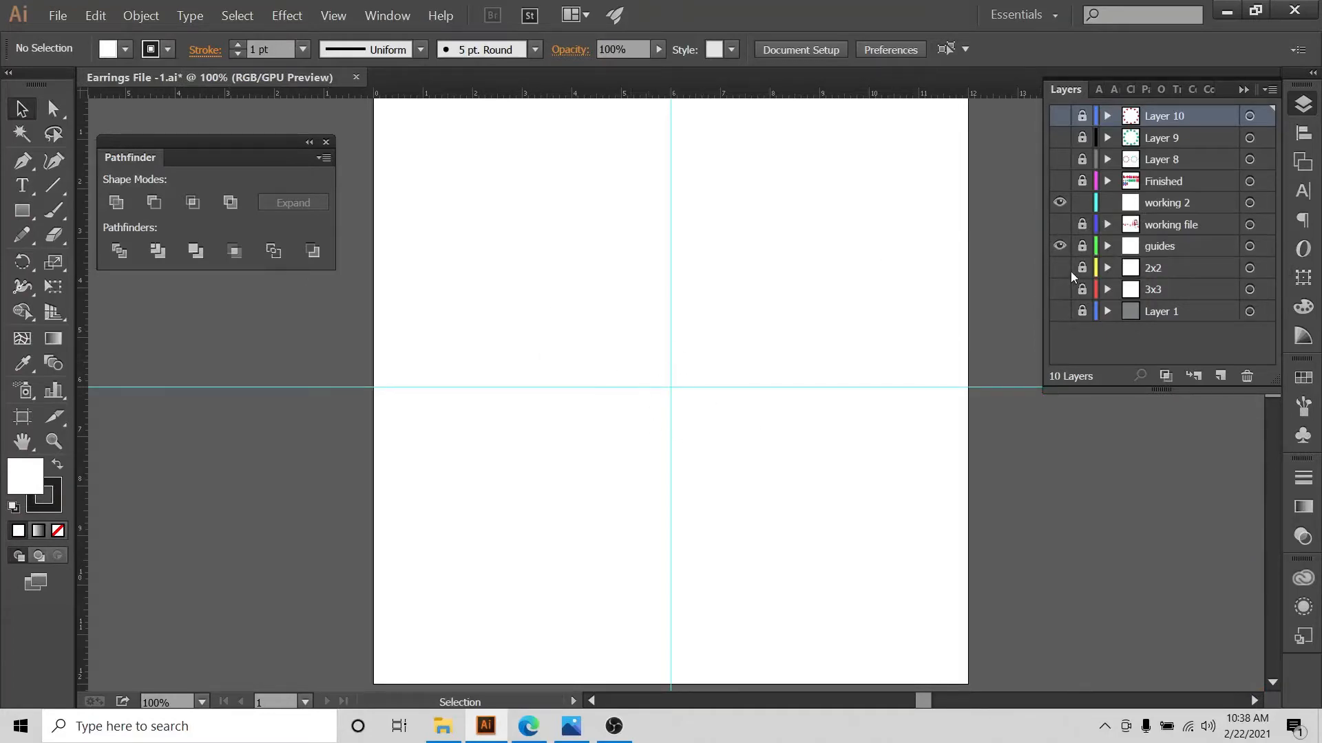
left_click(1060, 267)
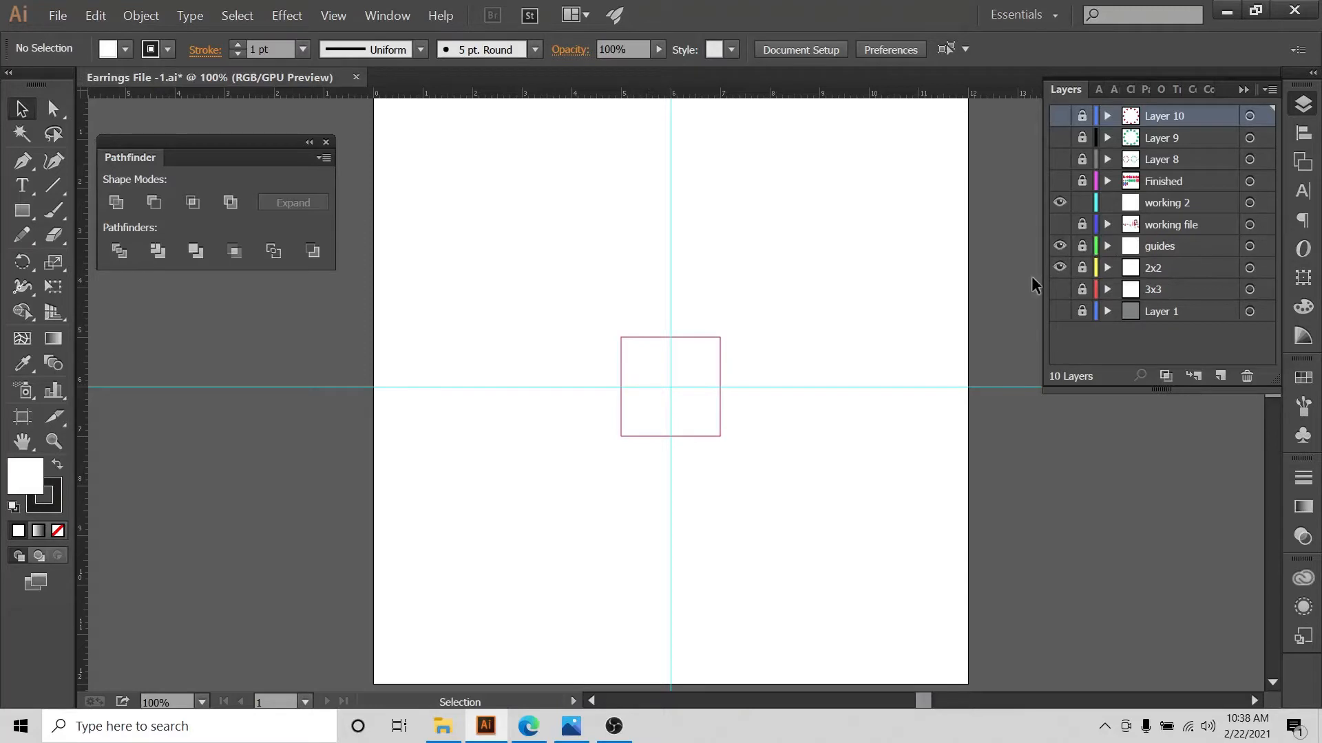
Make "working 2" the active layer and set the fill colour to None
key("ctrl+plus")
key("ctrl+plus")
key("ctrl+plus")
key("ctrl+plus")
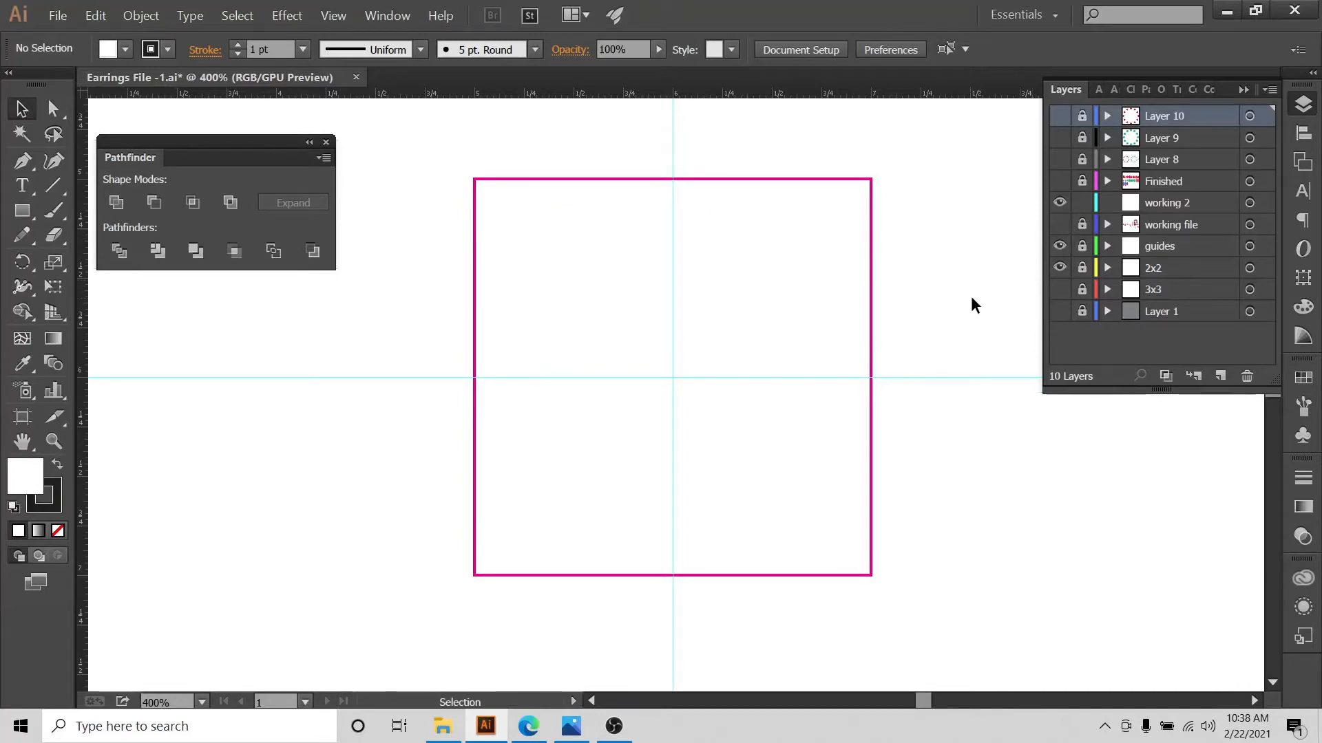
left_click(1113, 204)
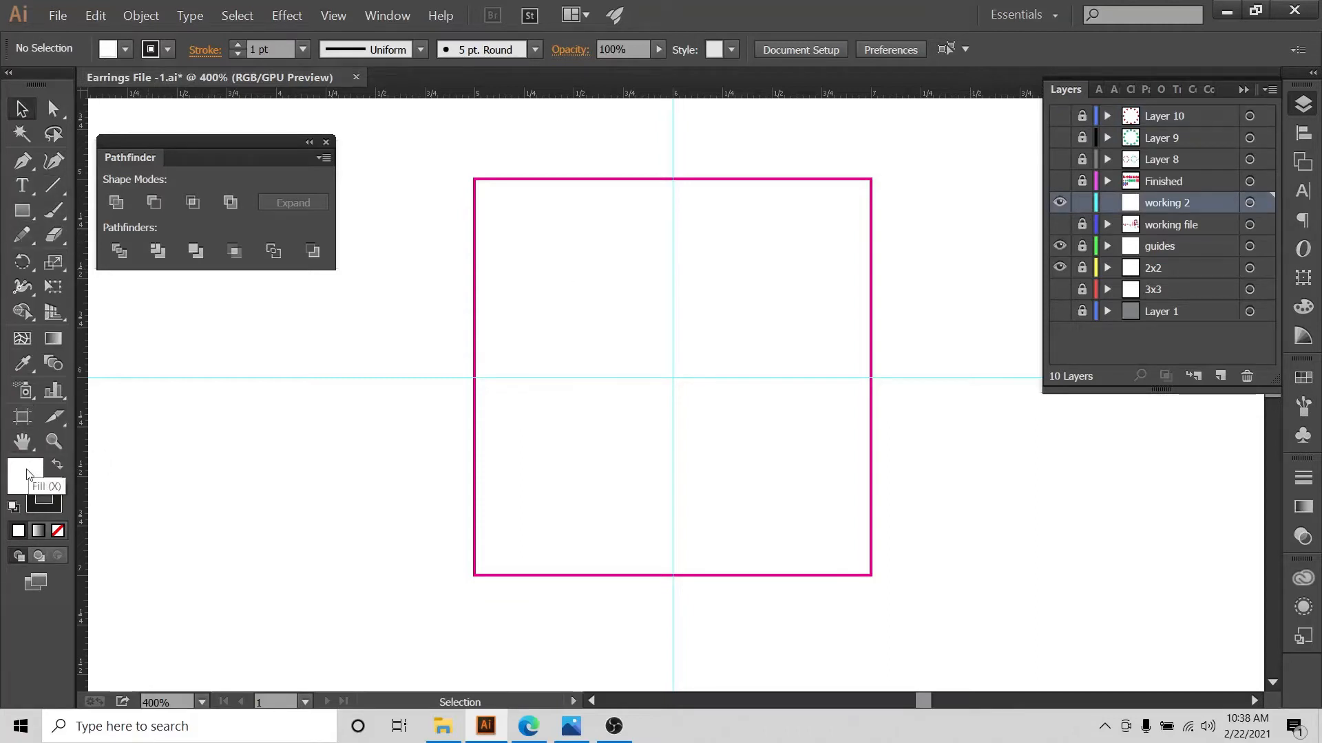
left_click(125, 49)
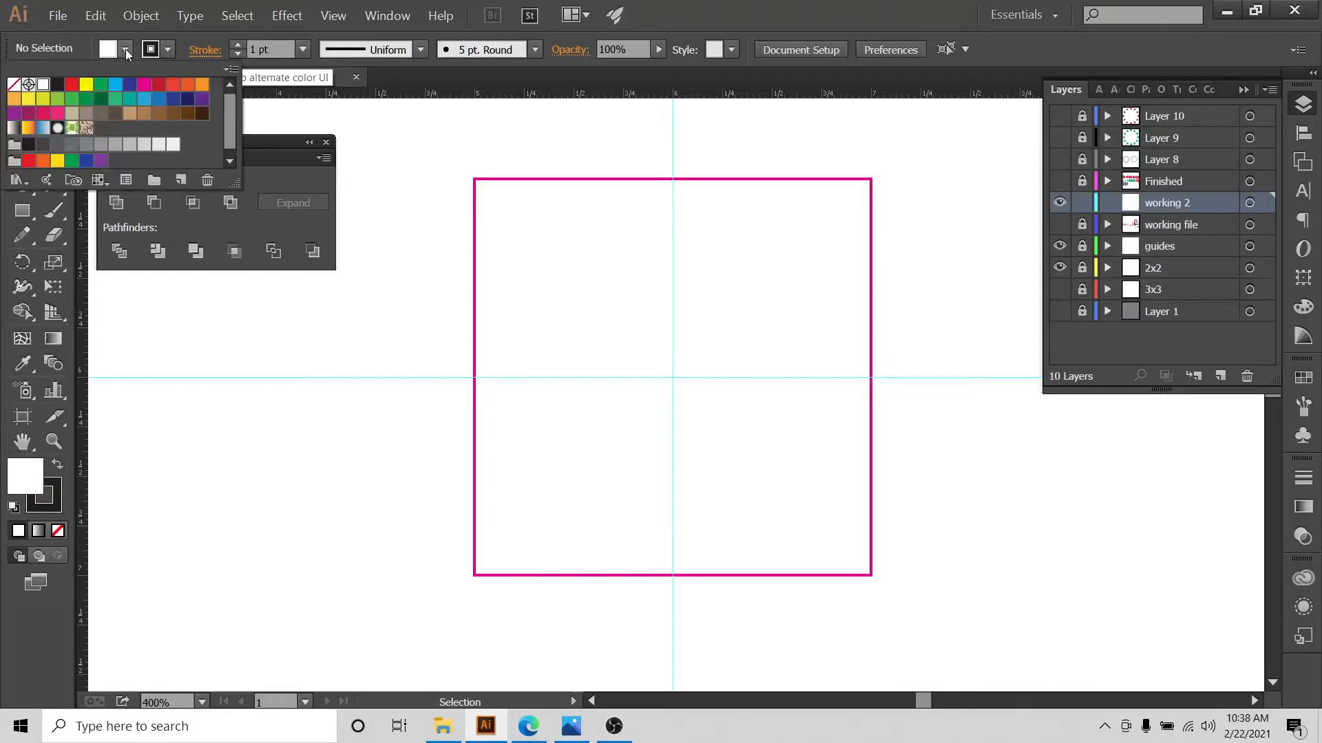
left_click(14, 84)
left_click(475, 150)
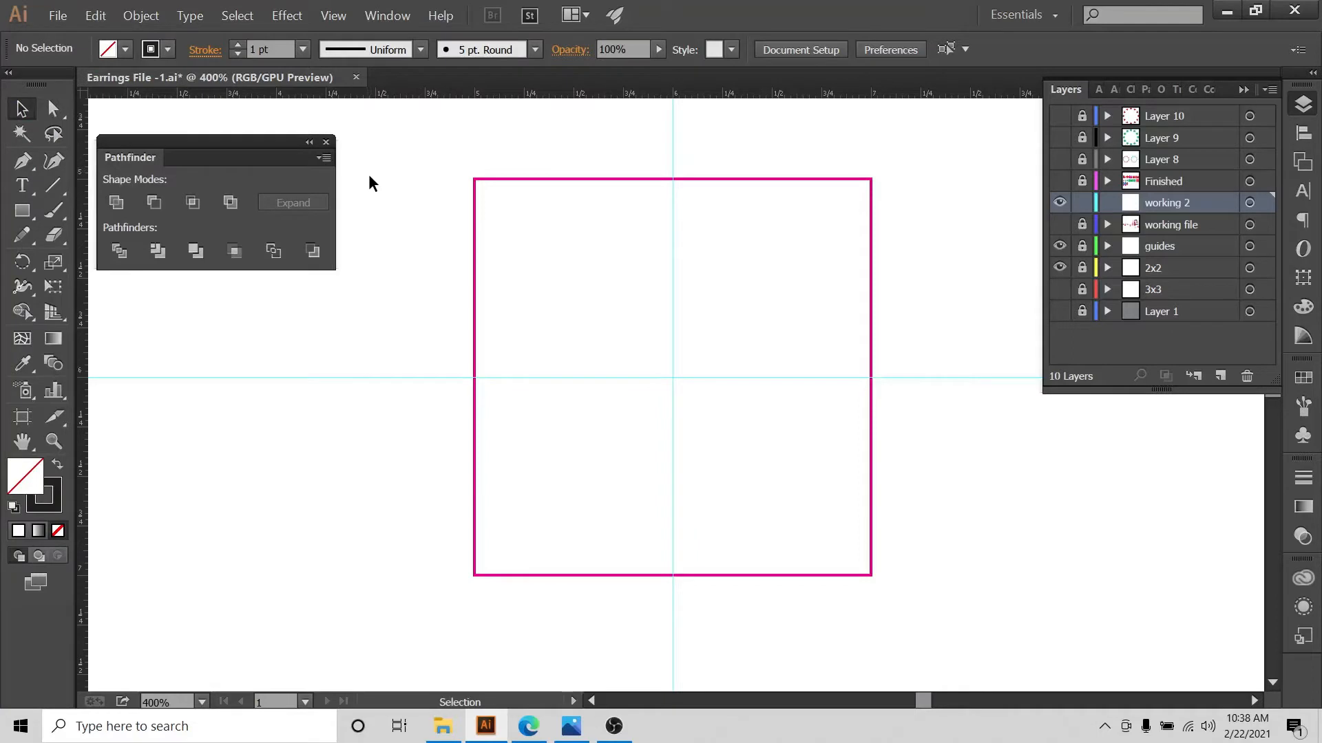
Create an open arc with the Arc tool, 1.39 in on both axes, based along the X axis with slope 50
left_click(58, 188)
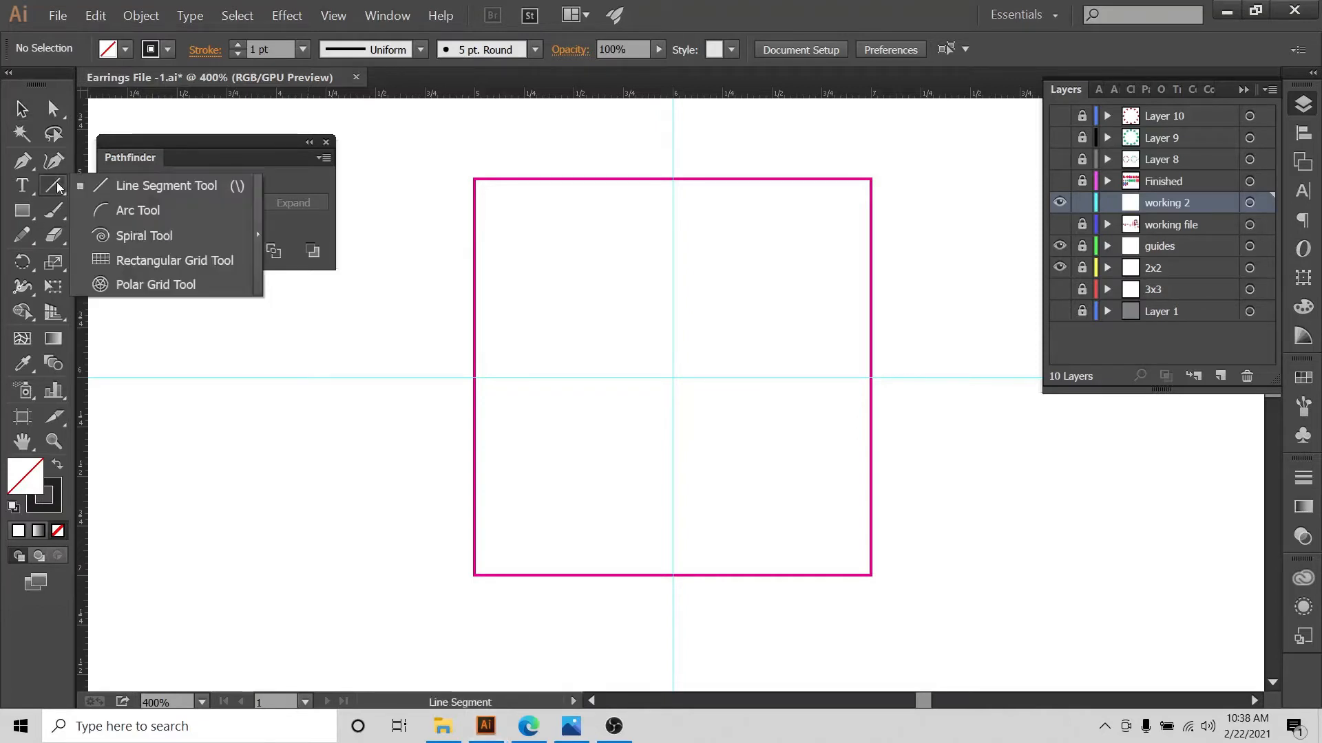
left_click(817, 3)
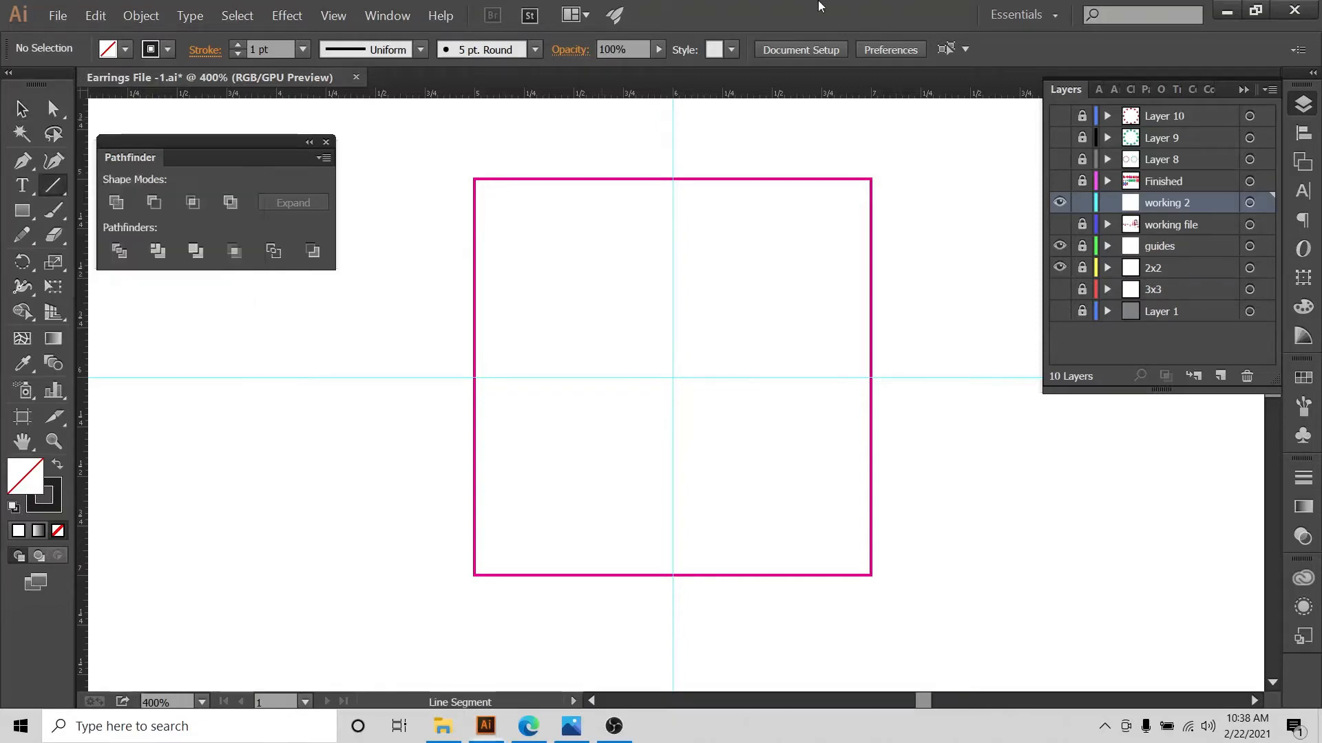
left_click(57, 188)
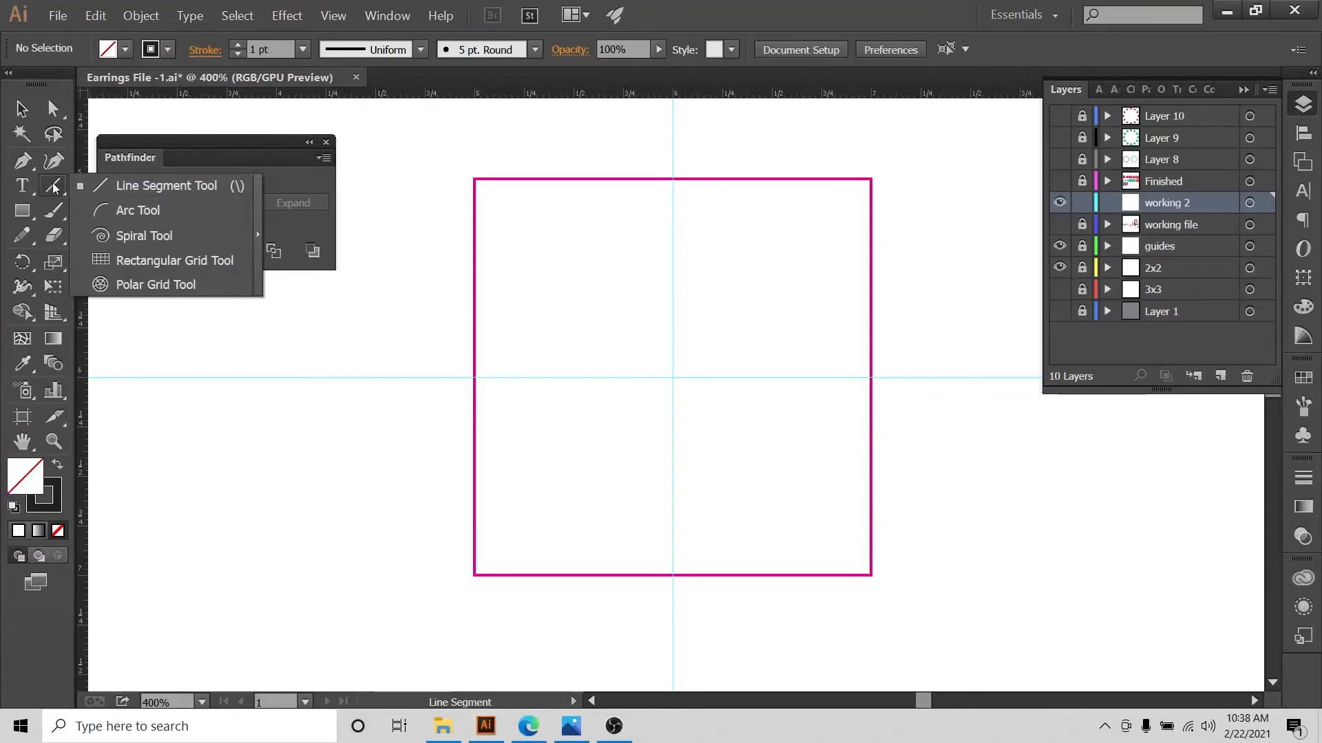
left_click(119, 216)
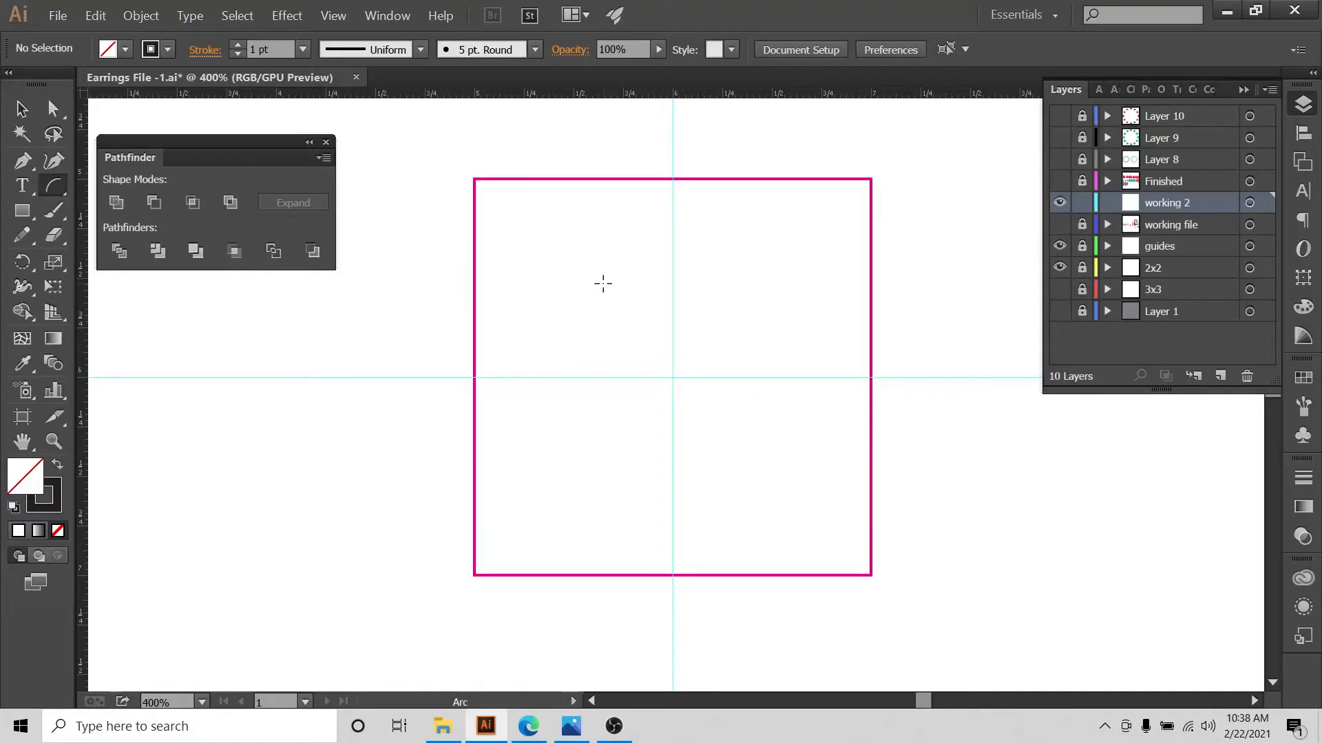
left_click(603, 283)
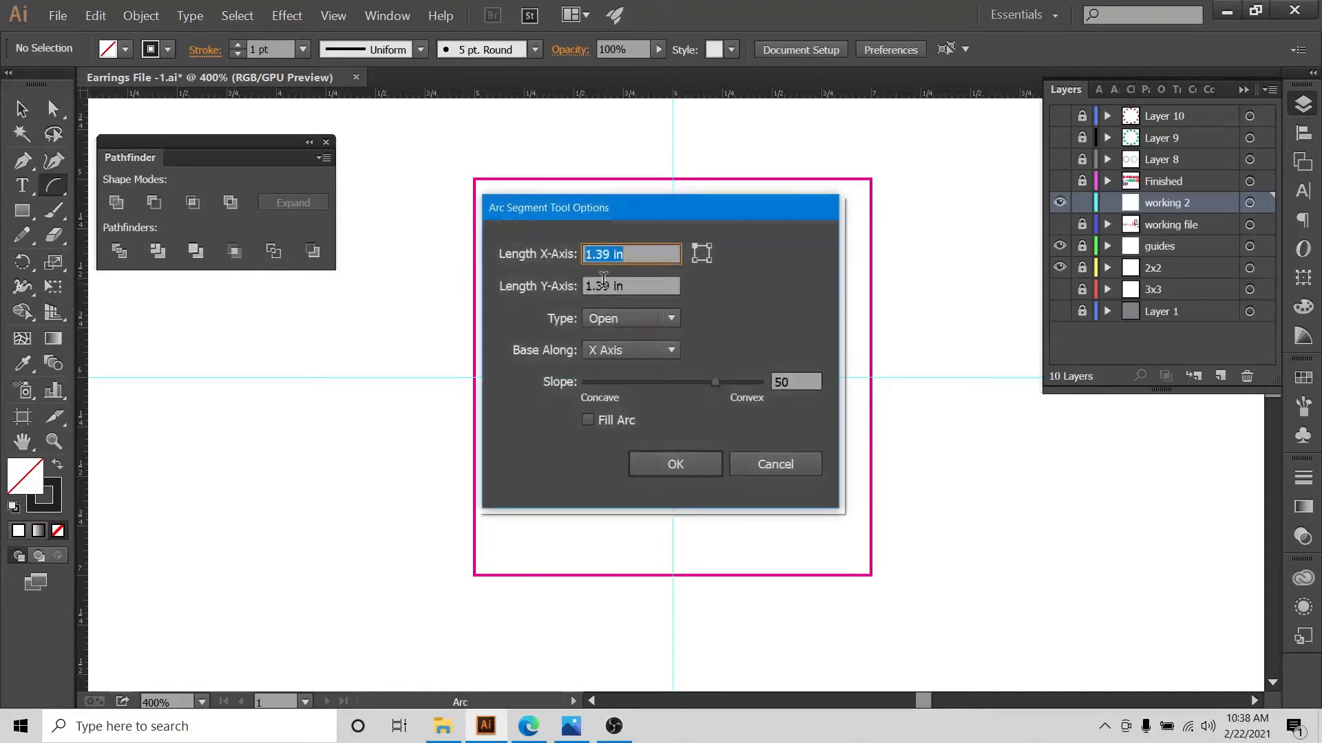
left_click(665, 467)
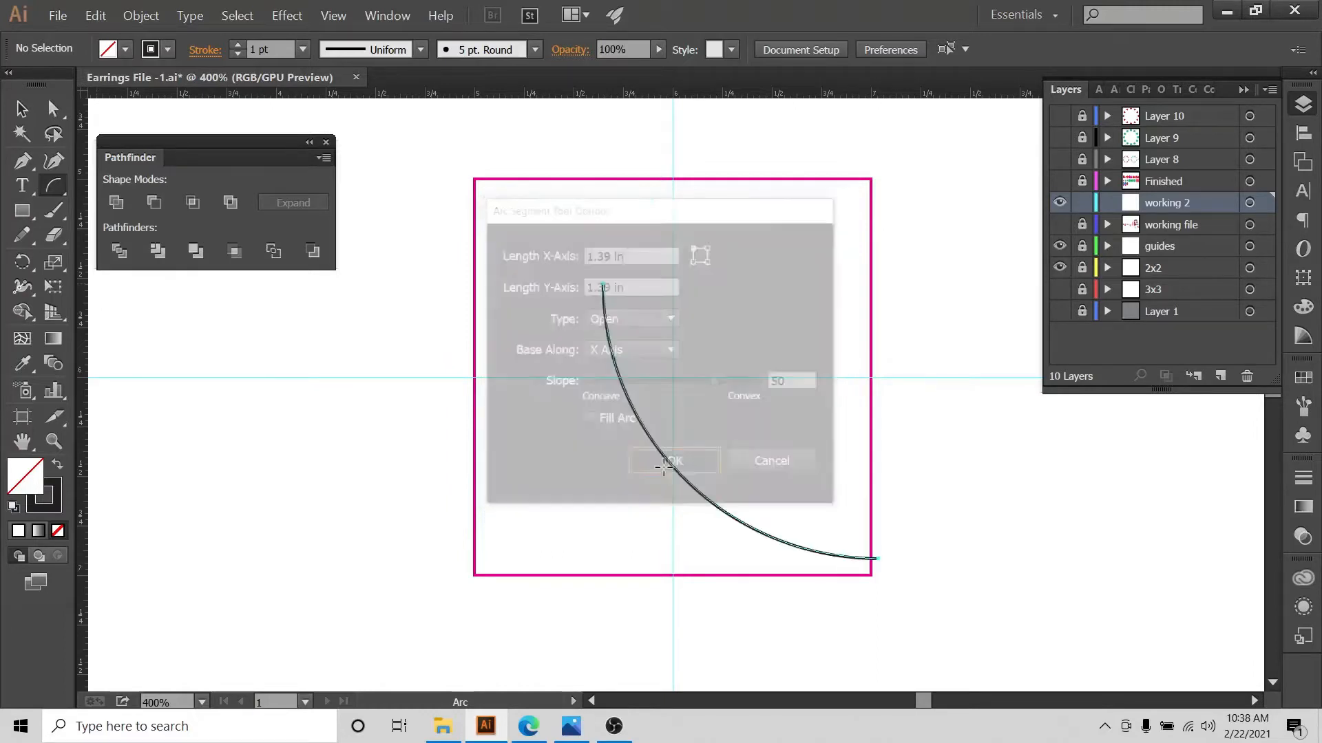
Move the arc inside the magenta square and scale it proportionally from its centre to about half size
left_click(25, 107)
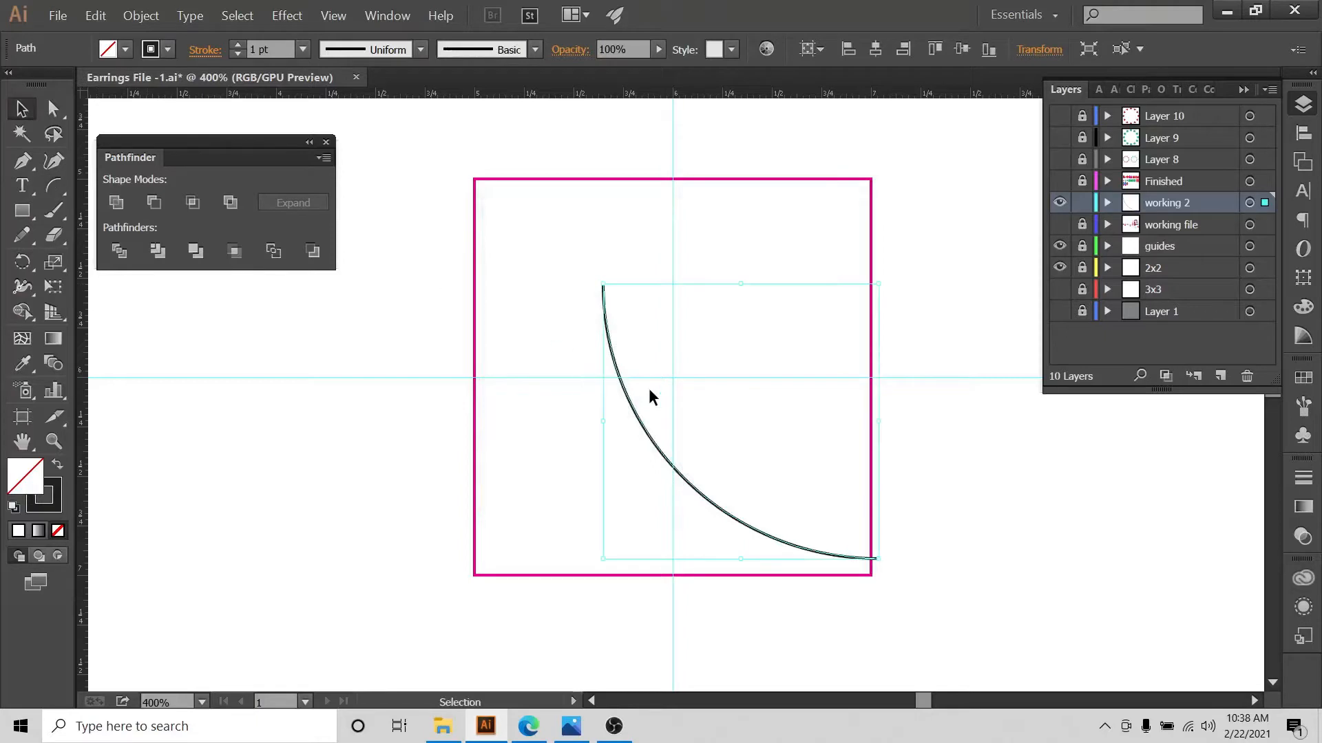
left_click_drag(634, 428, 557, 390)
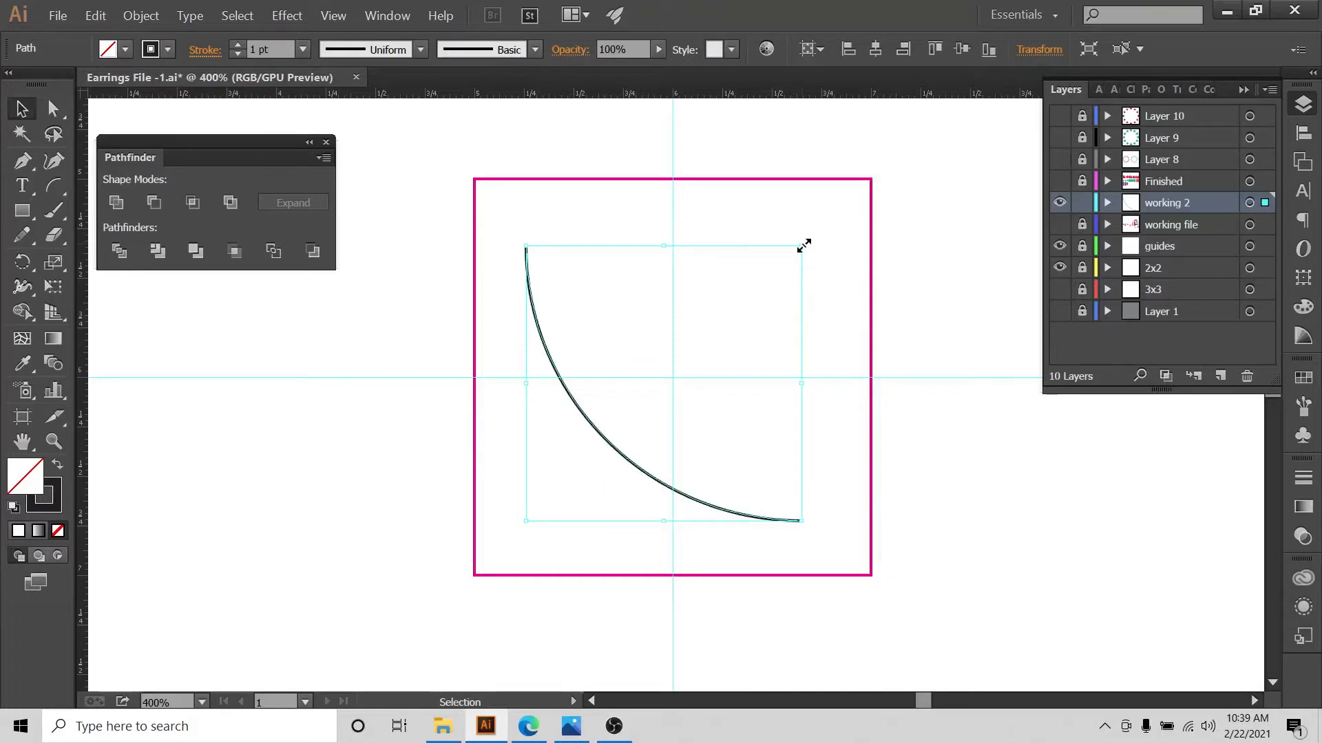
key("shift")
key("alt")
left_click_drag(802, 249, 733, 300)
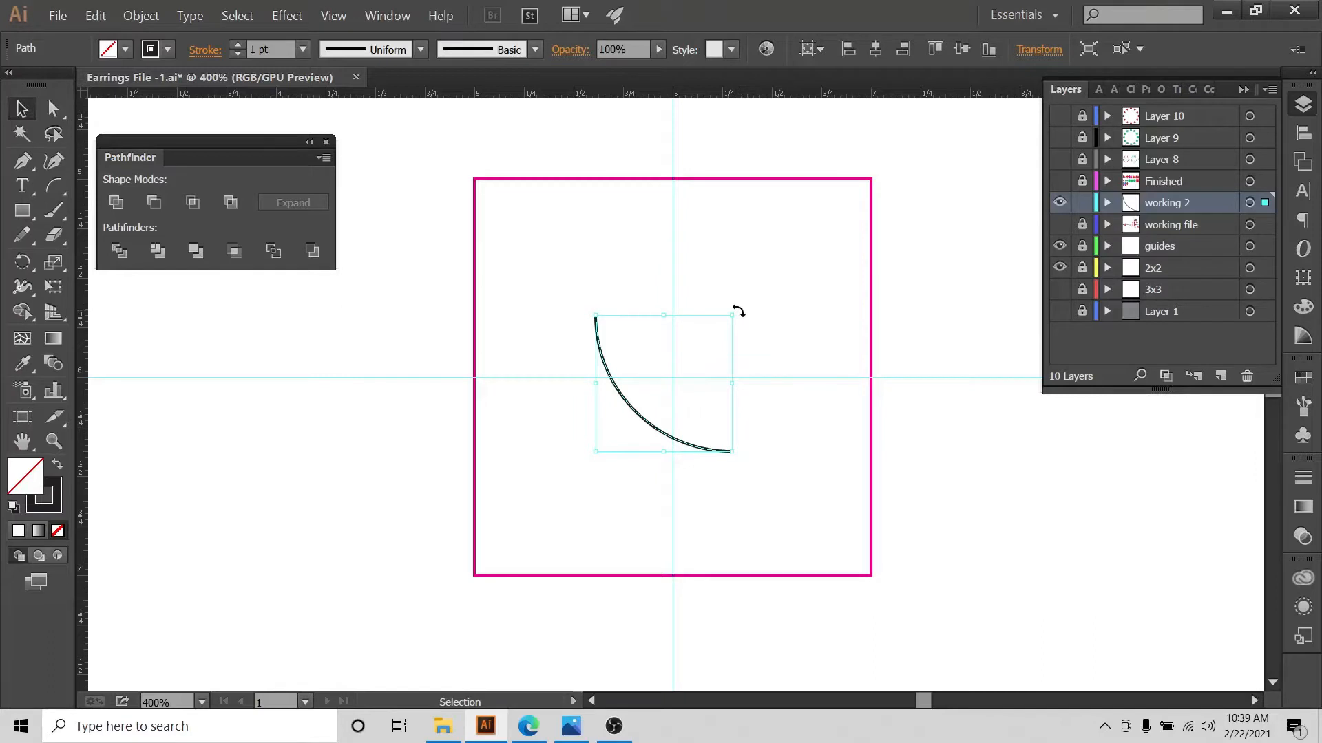
Rotate the arc 45° clockwise and move it so both ends lie on the vertical guide, the lower end at the guides' intersection
left_click_drag(737, 311, 762, 388)
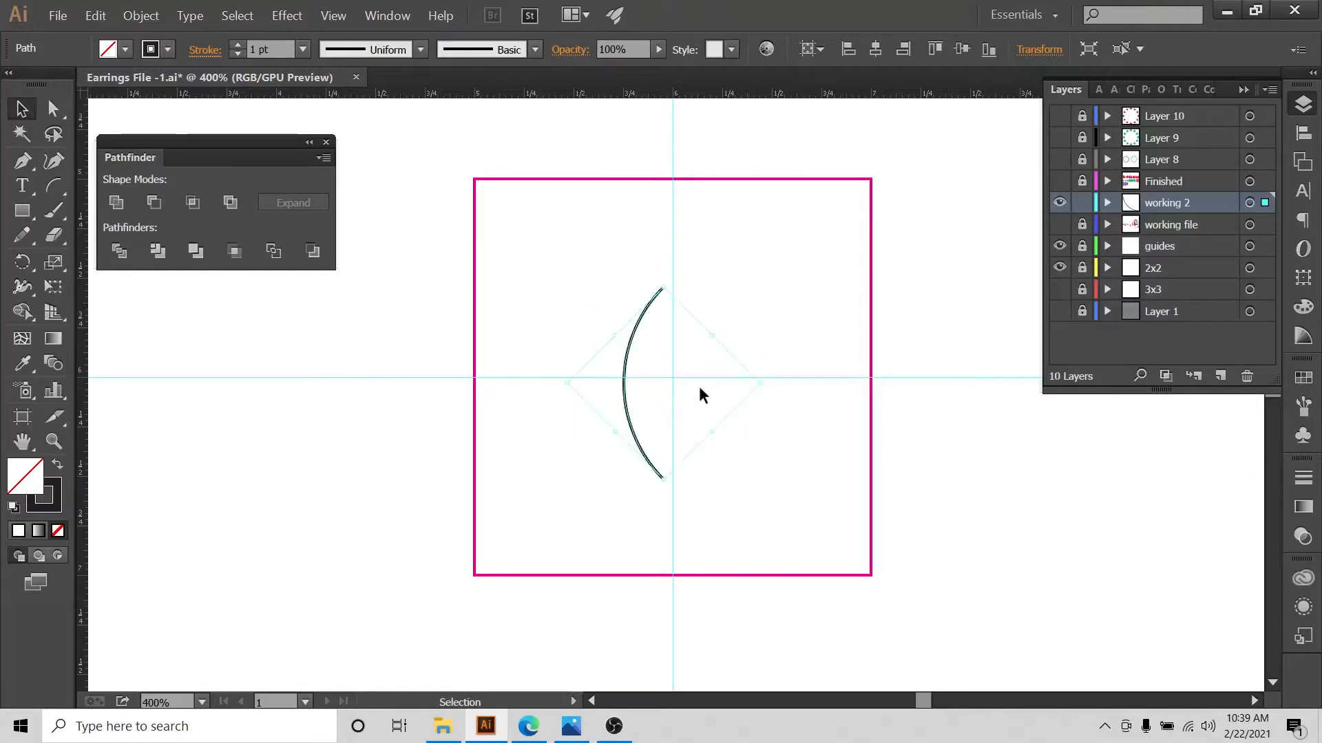
left_click_drag(627, 367, 638, 265)
left_click(797, 245)
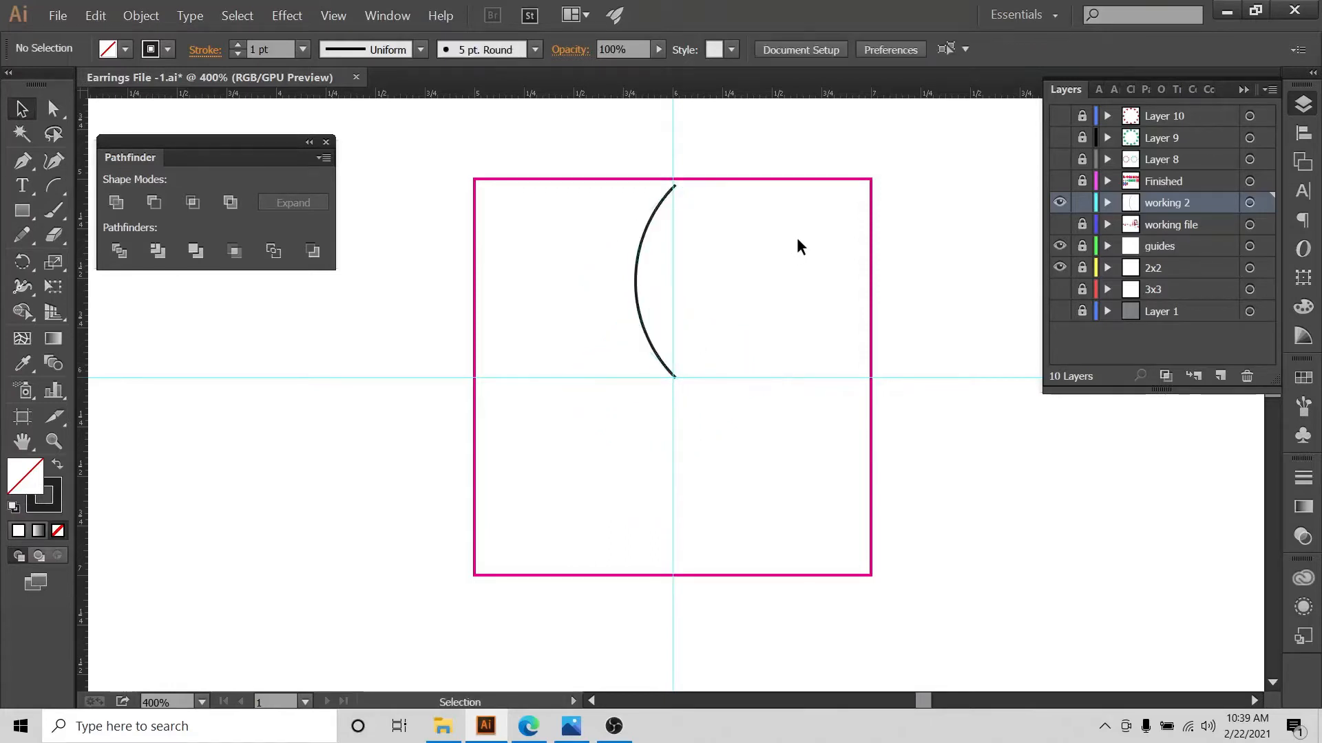
key("ctrl+equal")
scroll(805, 251, "up", 2)
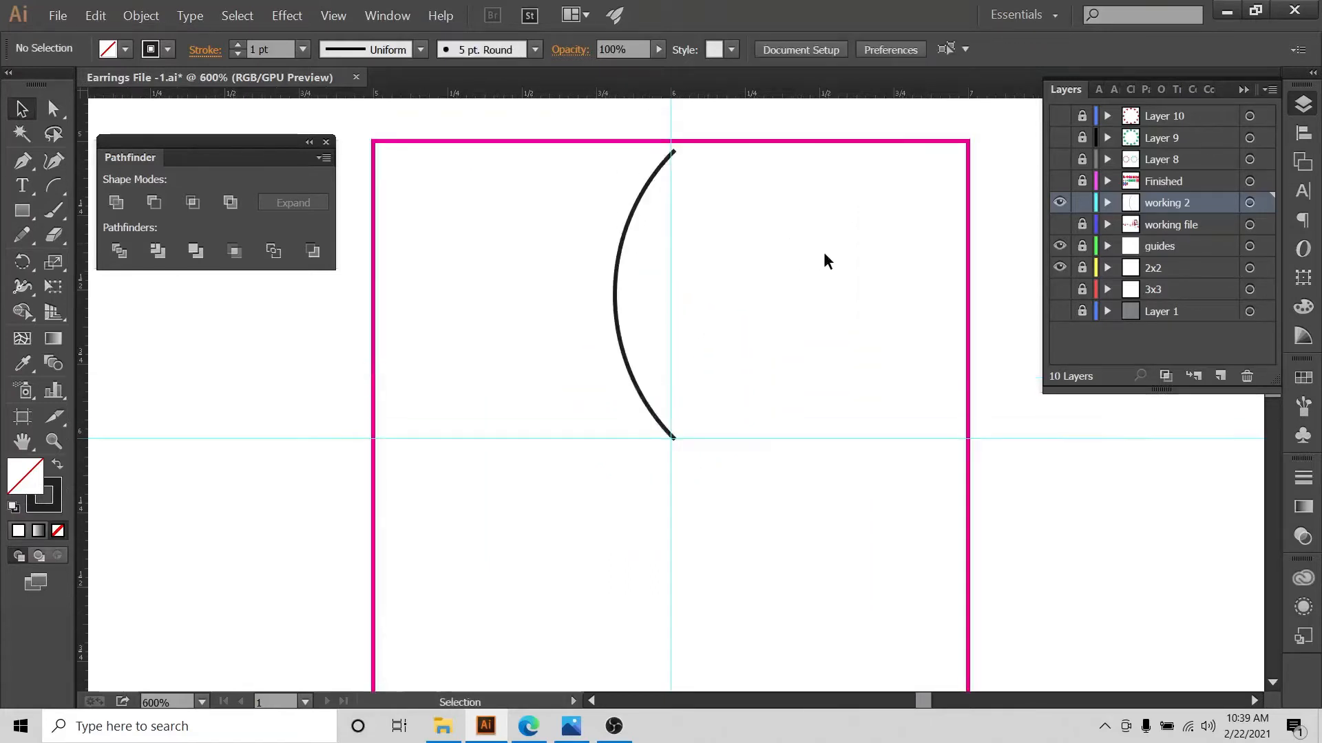
left_click_drag(575, 259, 764, 313)
key("Left")
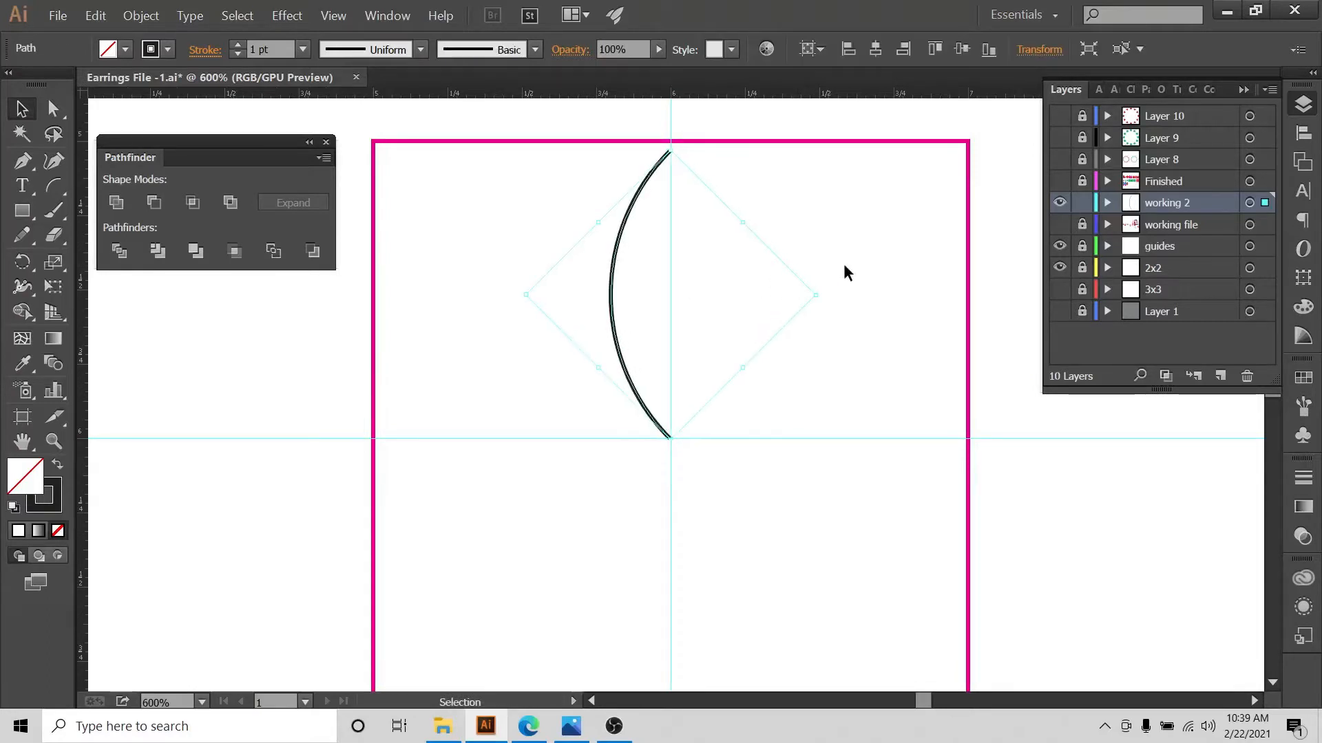
left_click(843, 252)
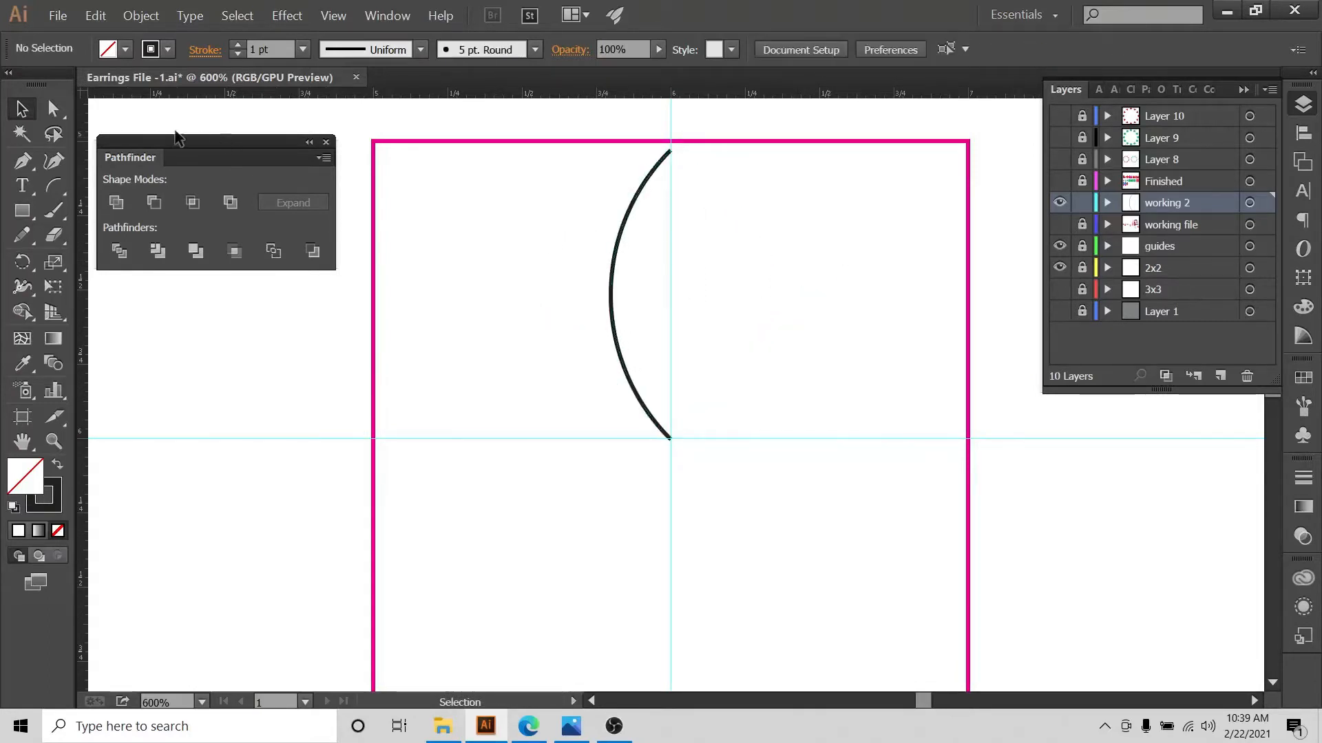
Select the arc's lower end anchor point with the Direct Selection tool
key("ctrl+plus")
key("ctrl+plus")
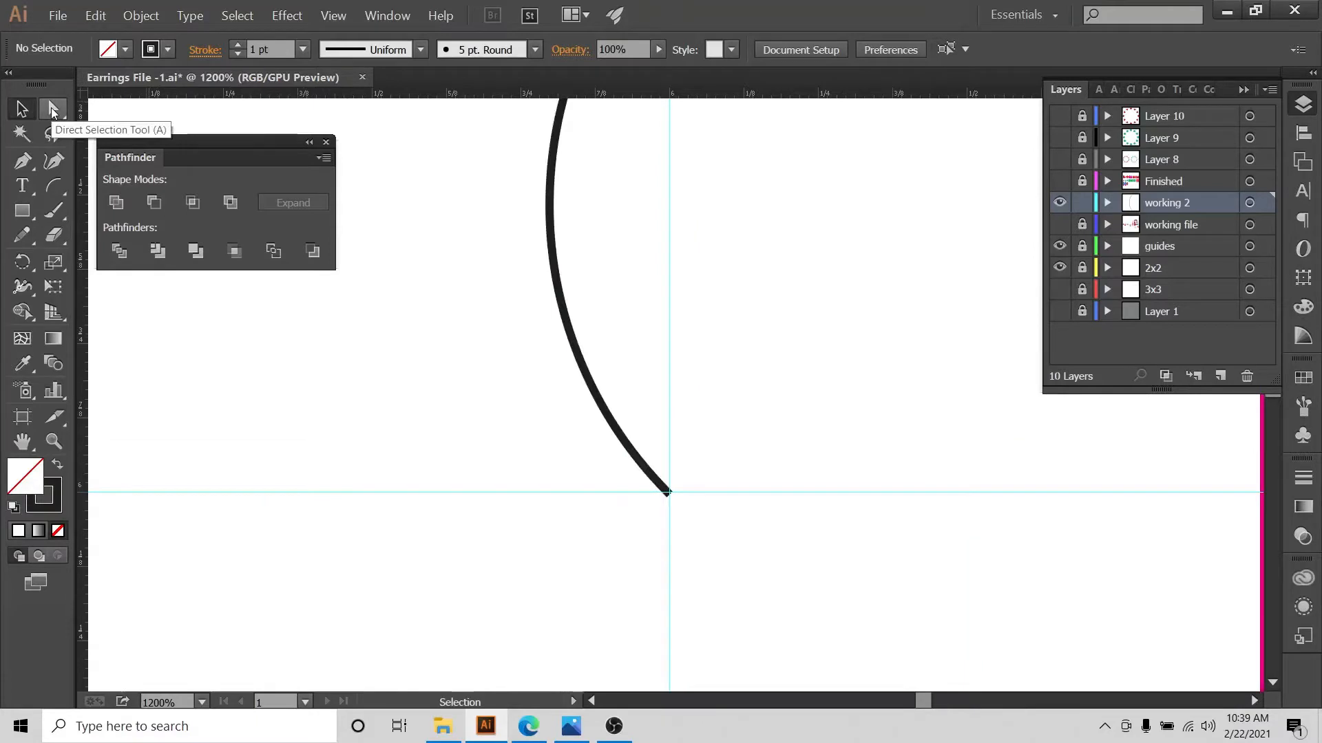
scroll(700, 369, "up", 3)
key("ctrl+minus")
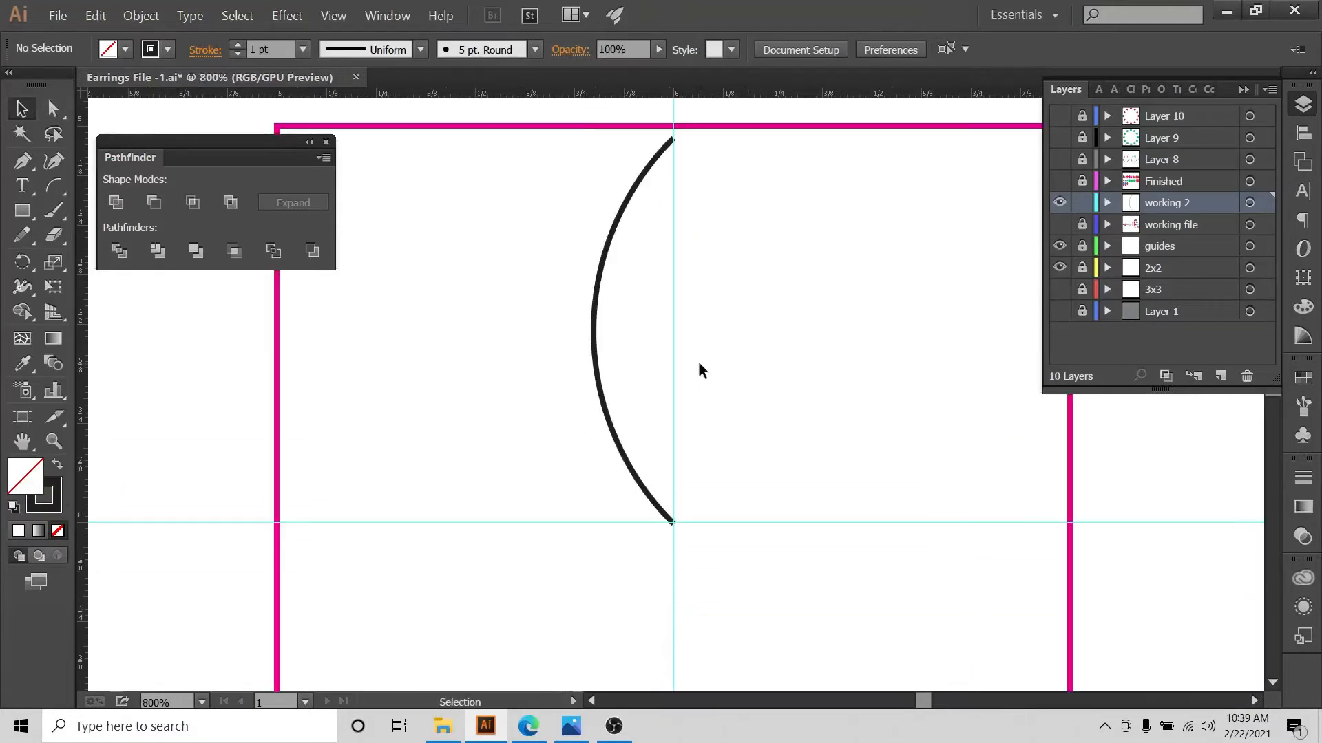
left_click_drag(597, 192, 657, 287)
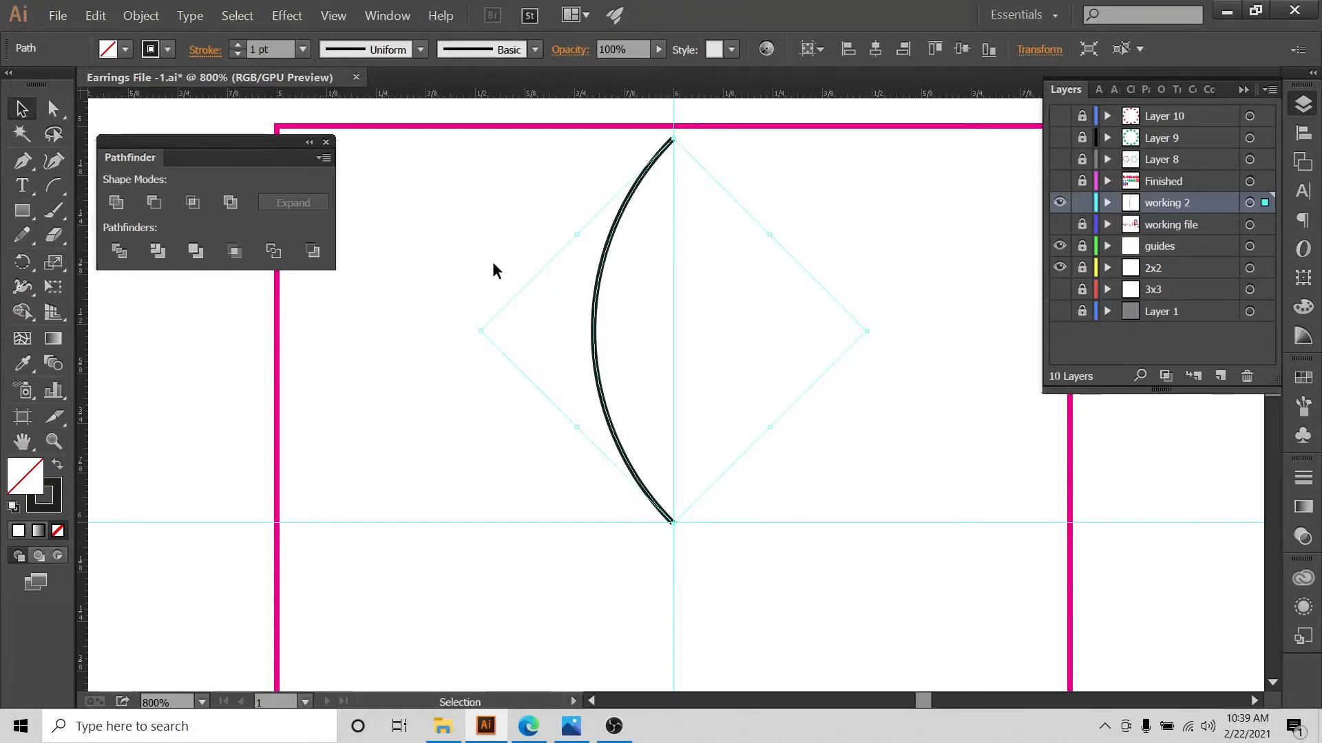
left_click(528, 189)
left_click_drag(526, 183, 696, 328)
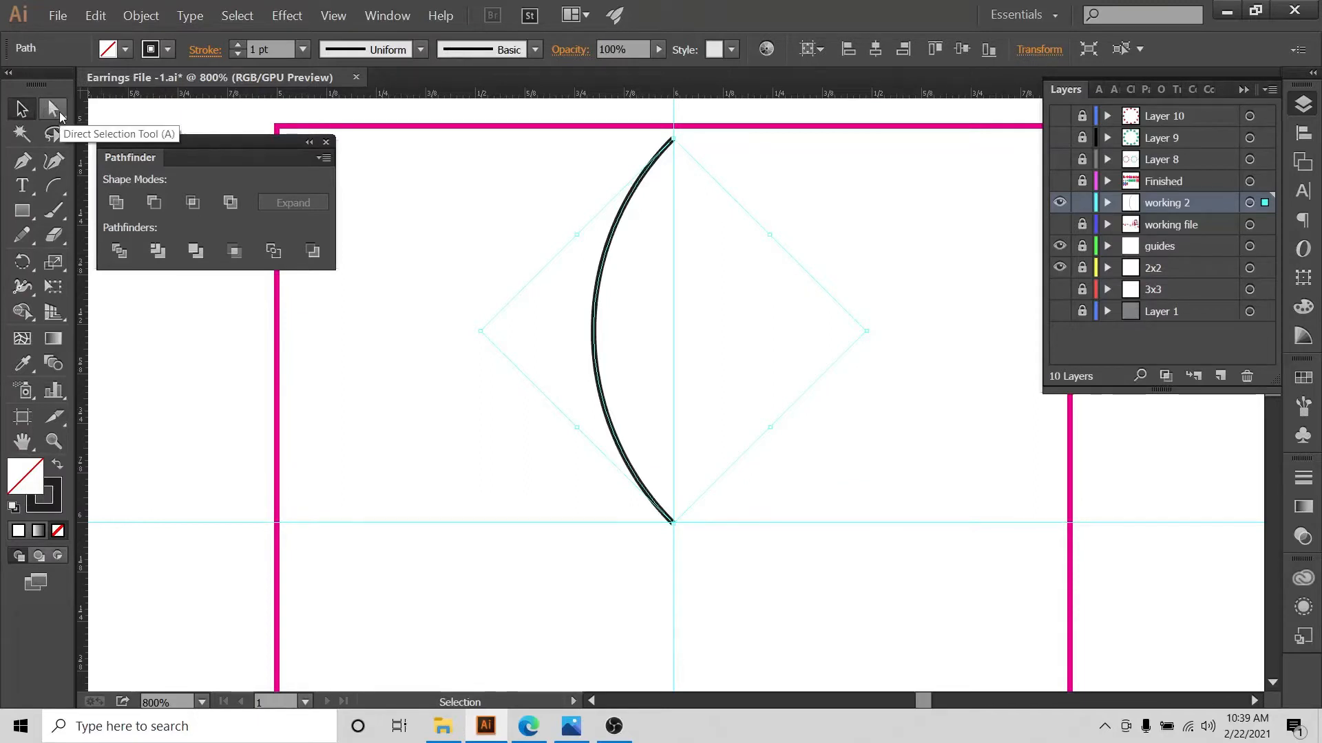
left_click(59, 114)
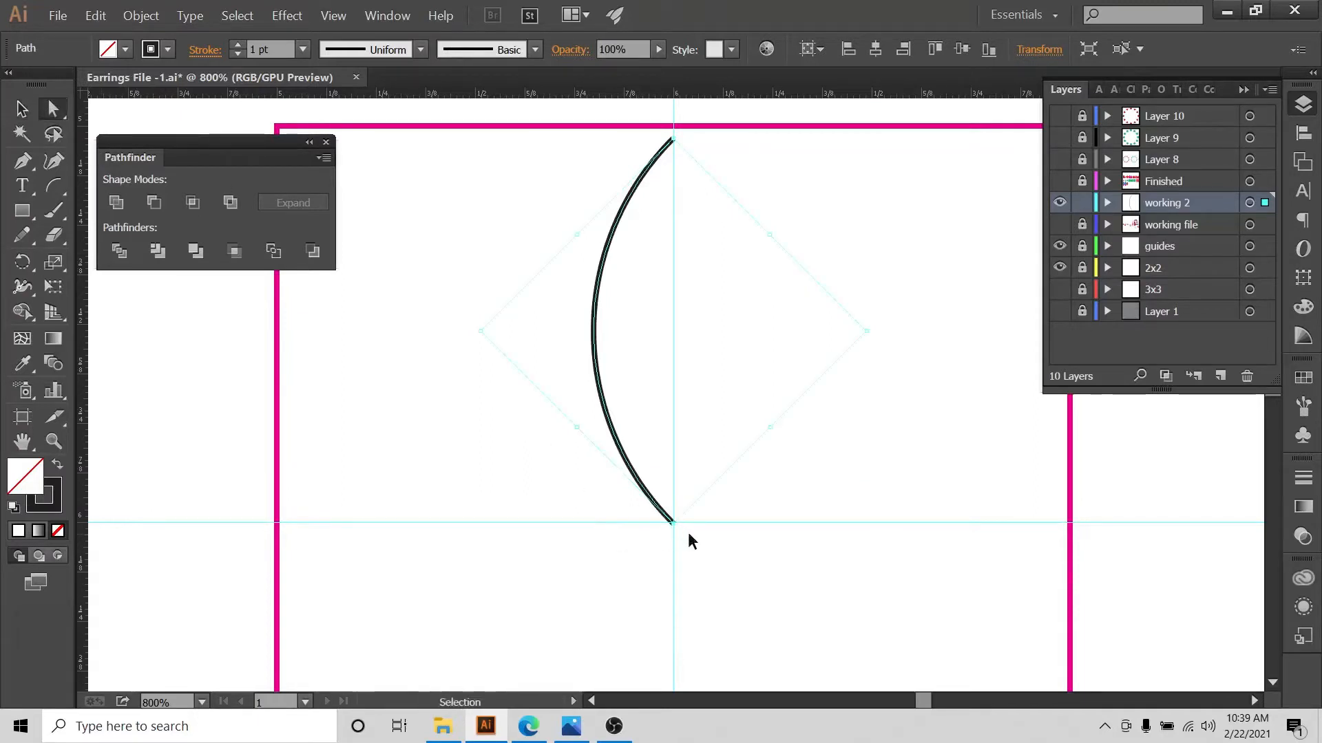
key("ctrl+equal")
key("ctrl+equal")
key("ctrl+equal")
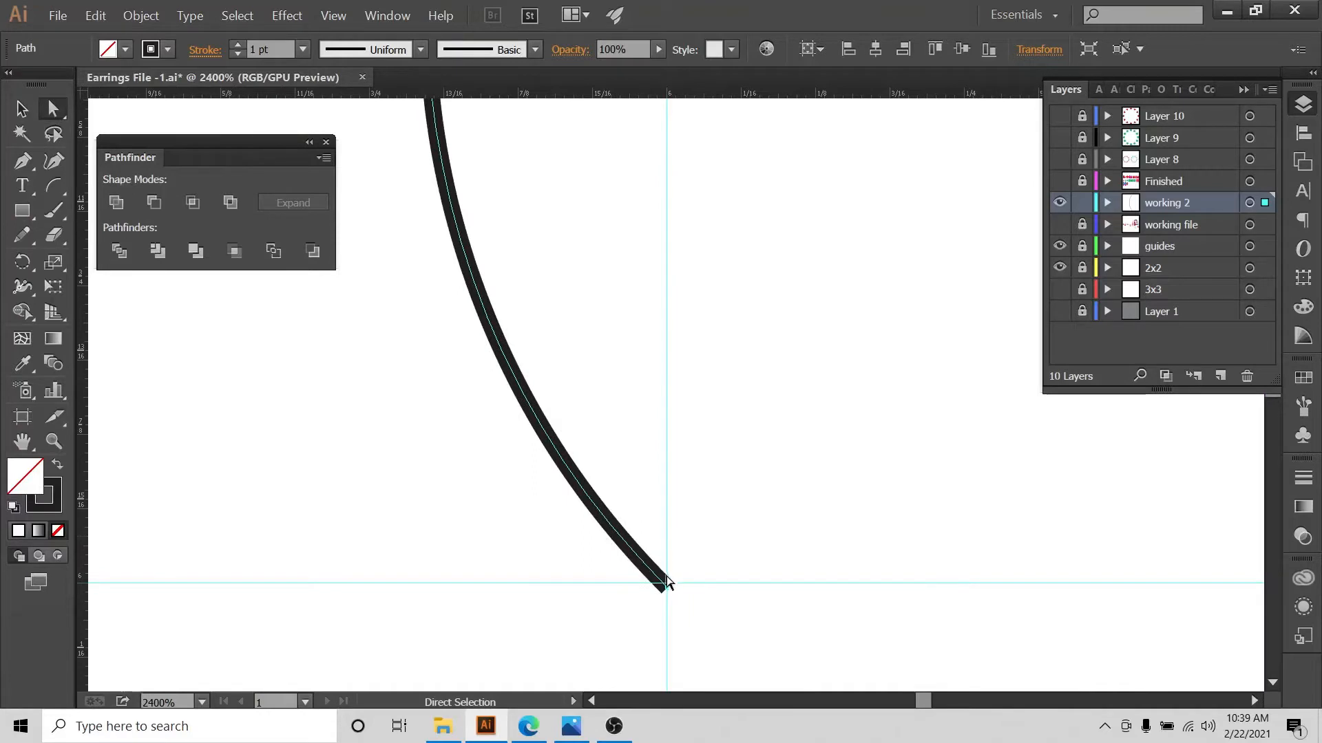
left_click(666, 586)
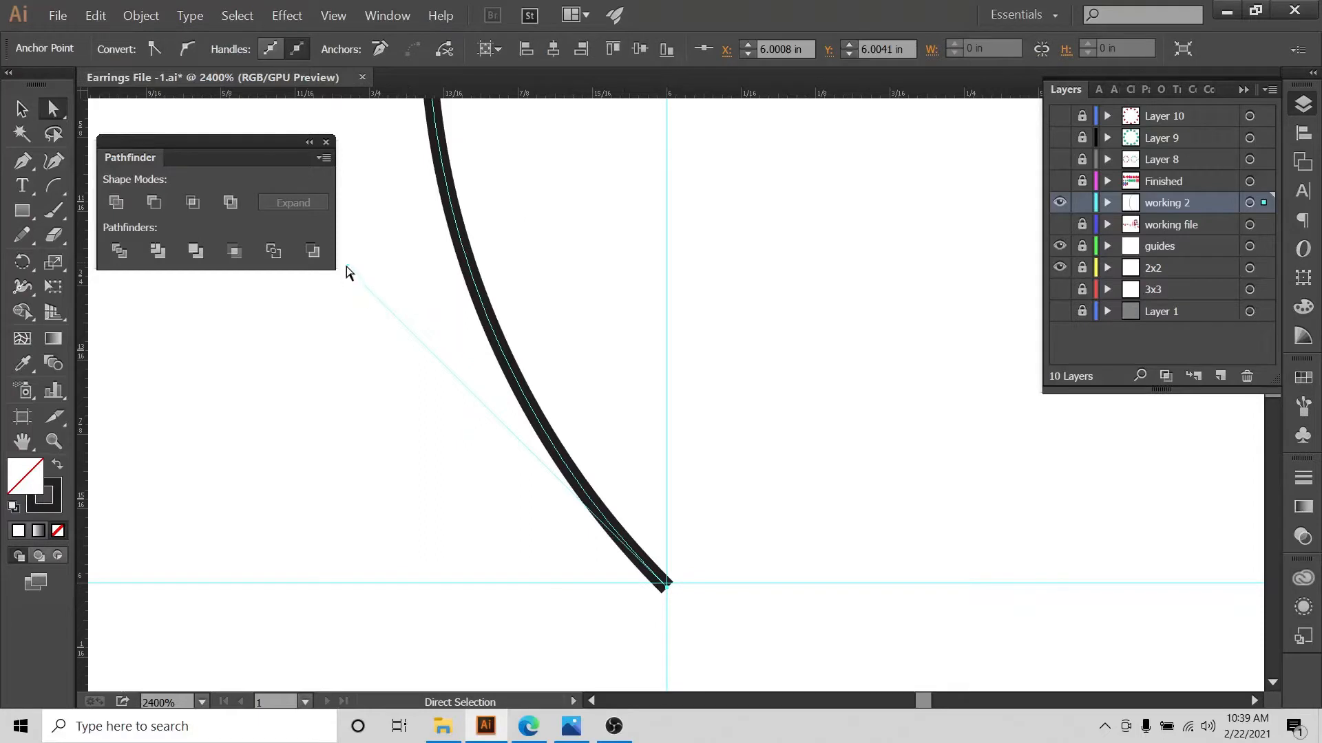
Pull the lower anchor's direction handle outward and down to give the arc's lower half a fuller curve
left_click_drag(346, 267, 341, 270)
key("ctrl+minus")
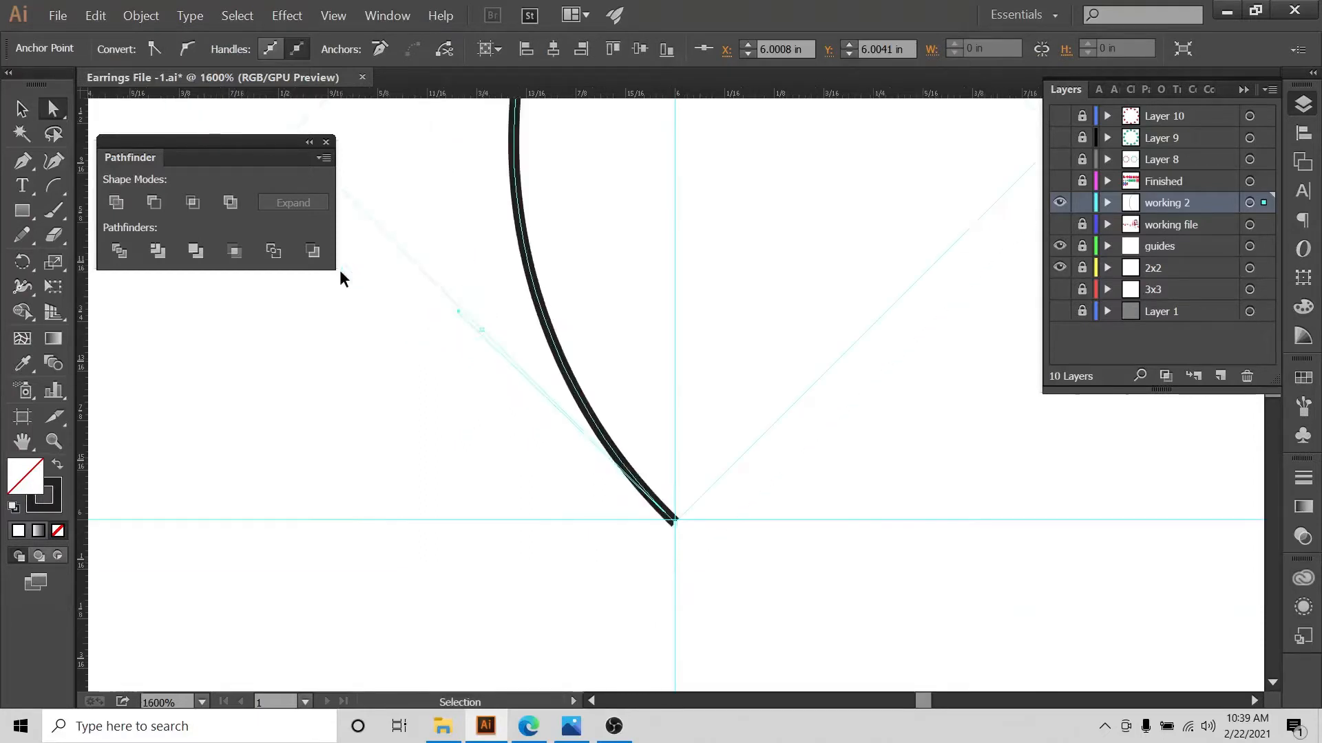
key("ctrl+minus")
key("ctrl+z")
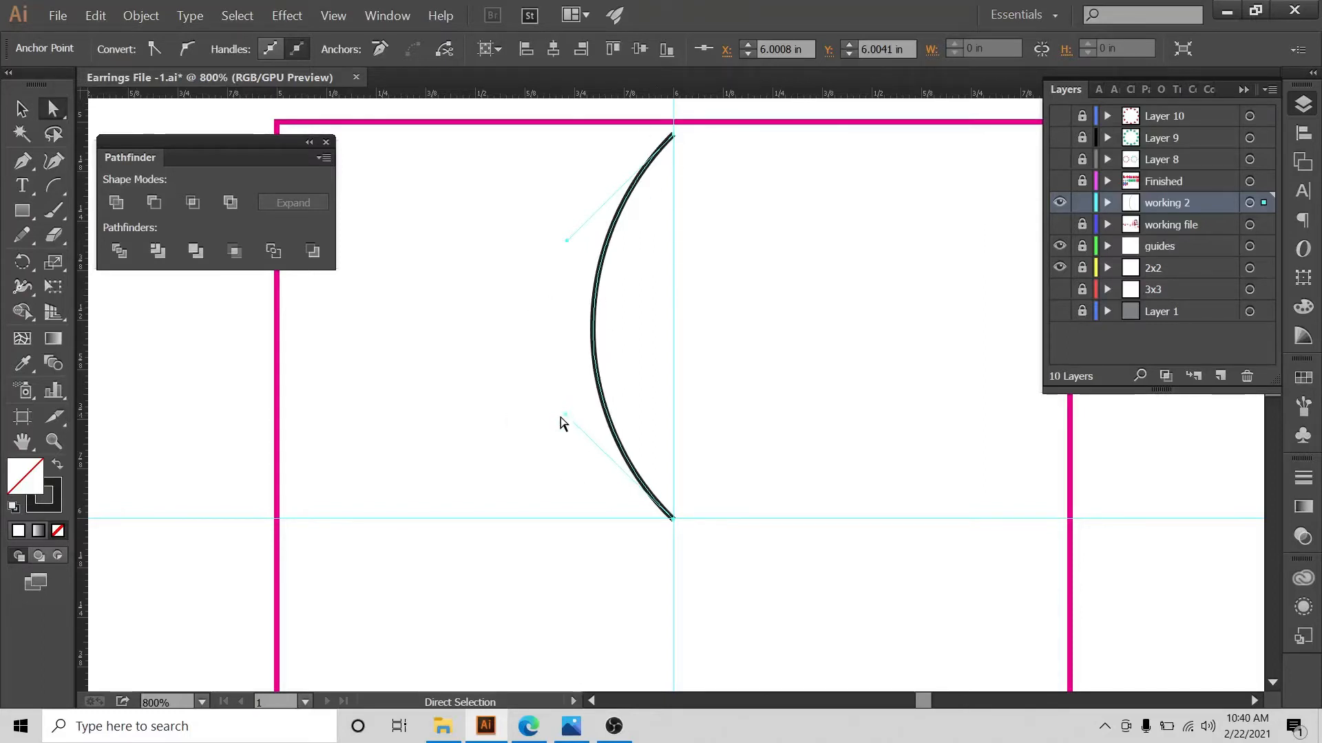
left_click_drag(563, 416, 536, 421)
left_click_drag(500, 451, 553, 411)
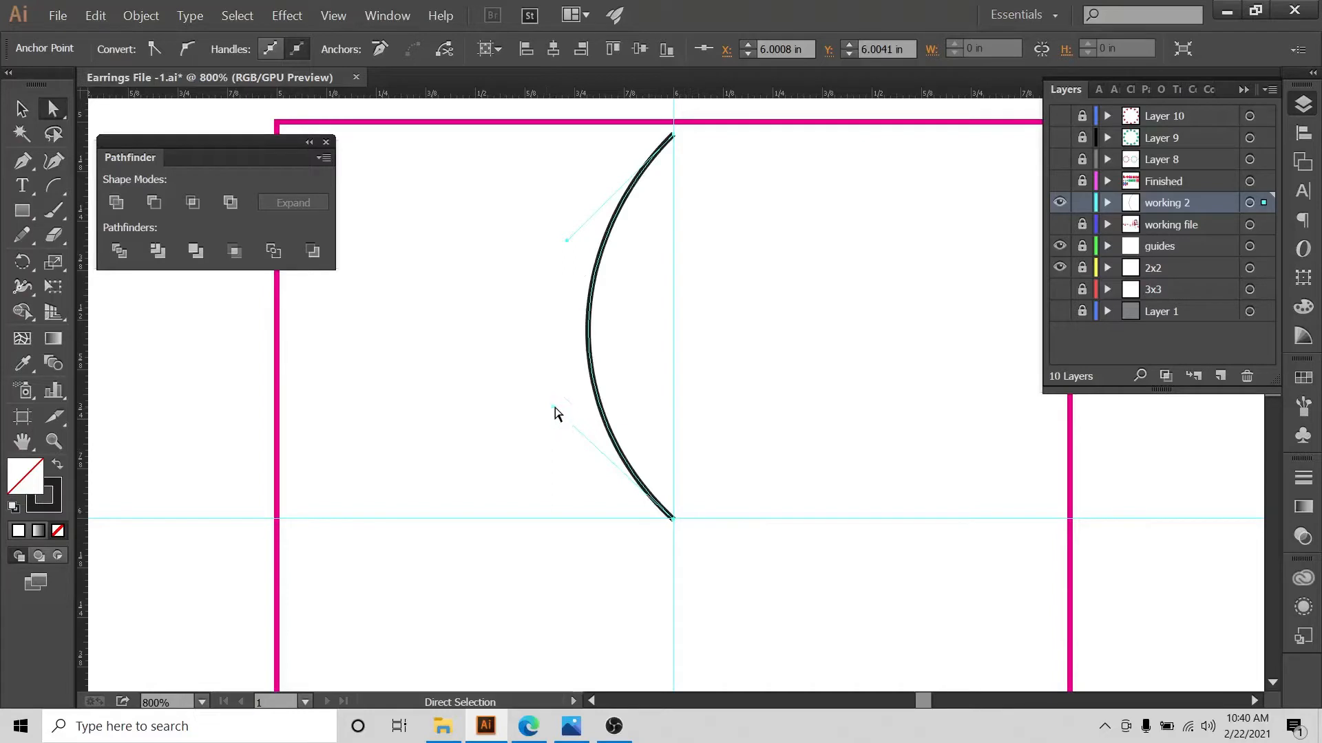
left_click_drag(554, 407, 530, 434)
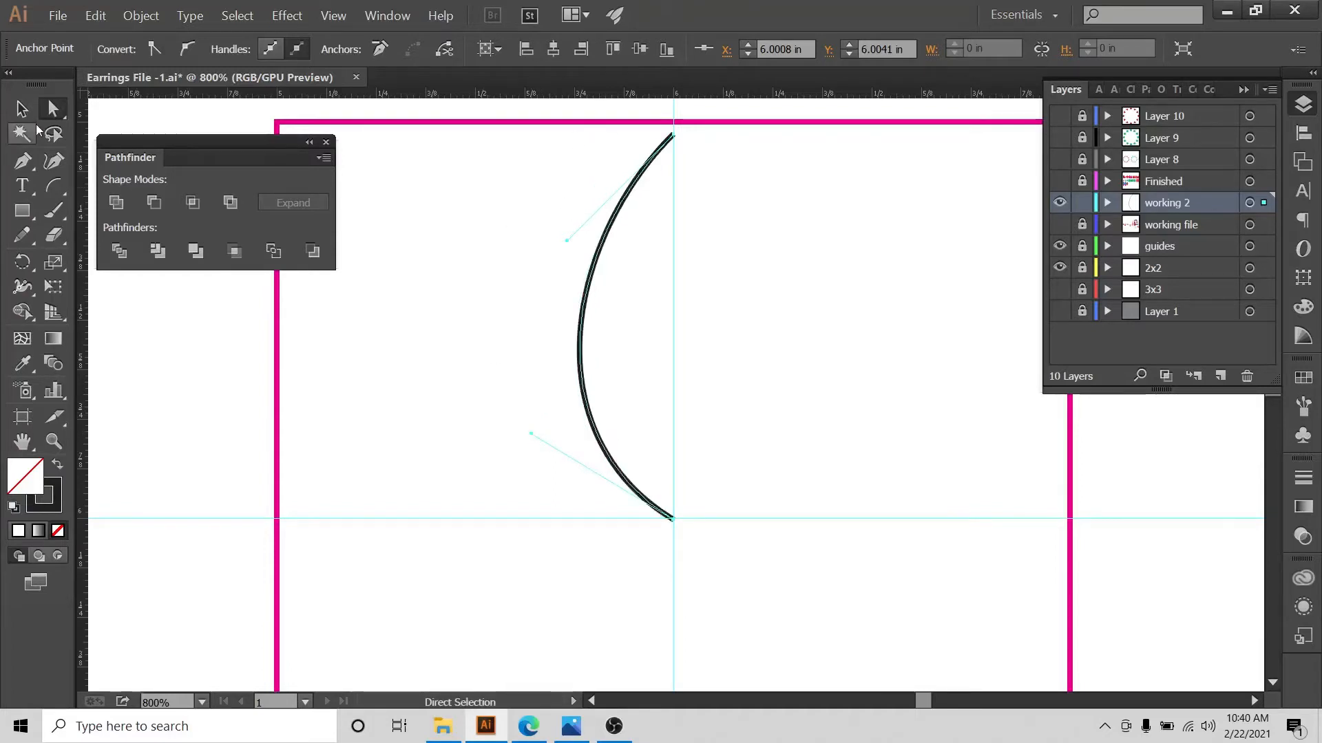
left_click(679, 257)
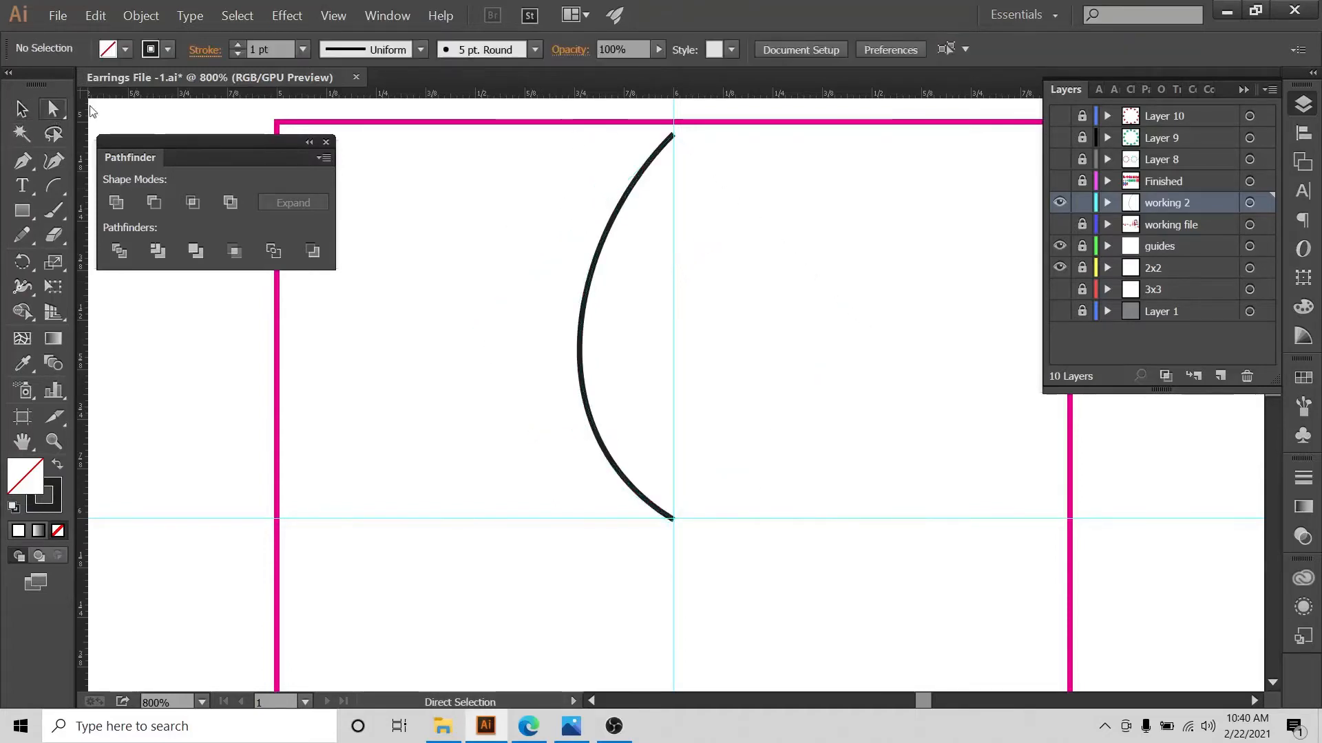
Select both end anchors of the arc and apply horizontal centre alignment
left_click(673, 135)
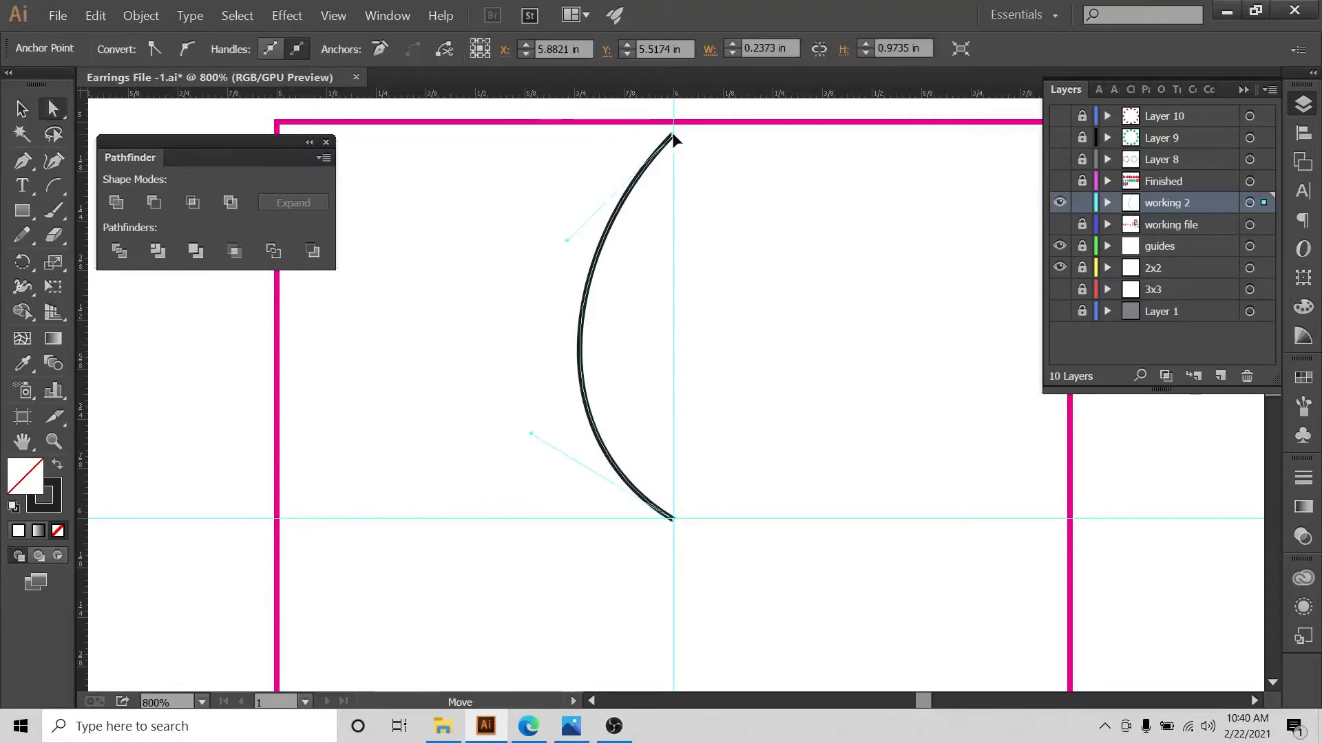
left_click(672, 135)
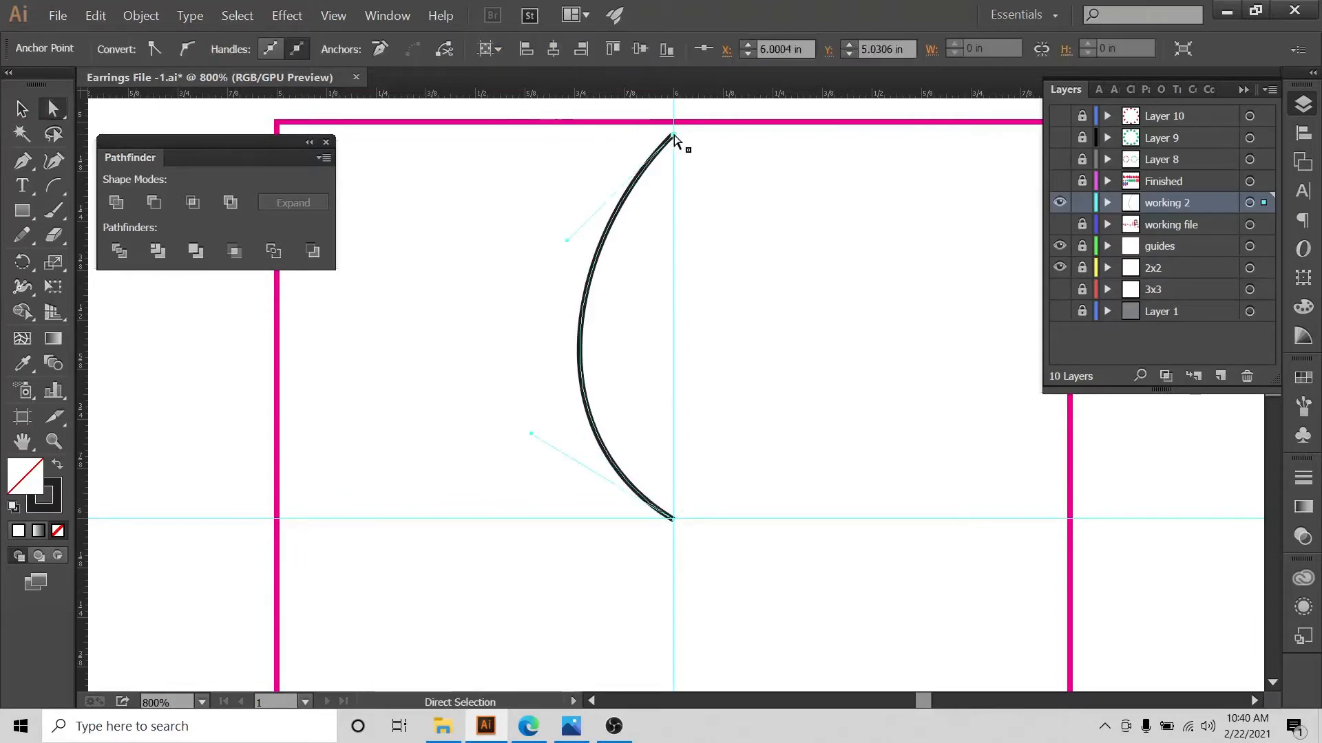
left_click(674, 521, "shift")
left_click(1305, 136)
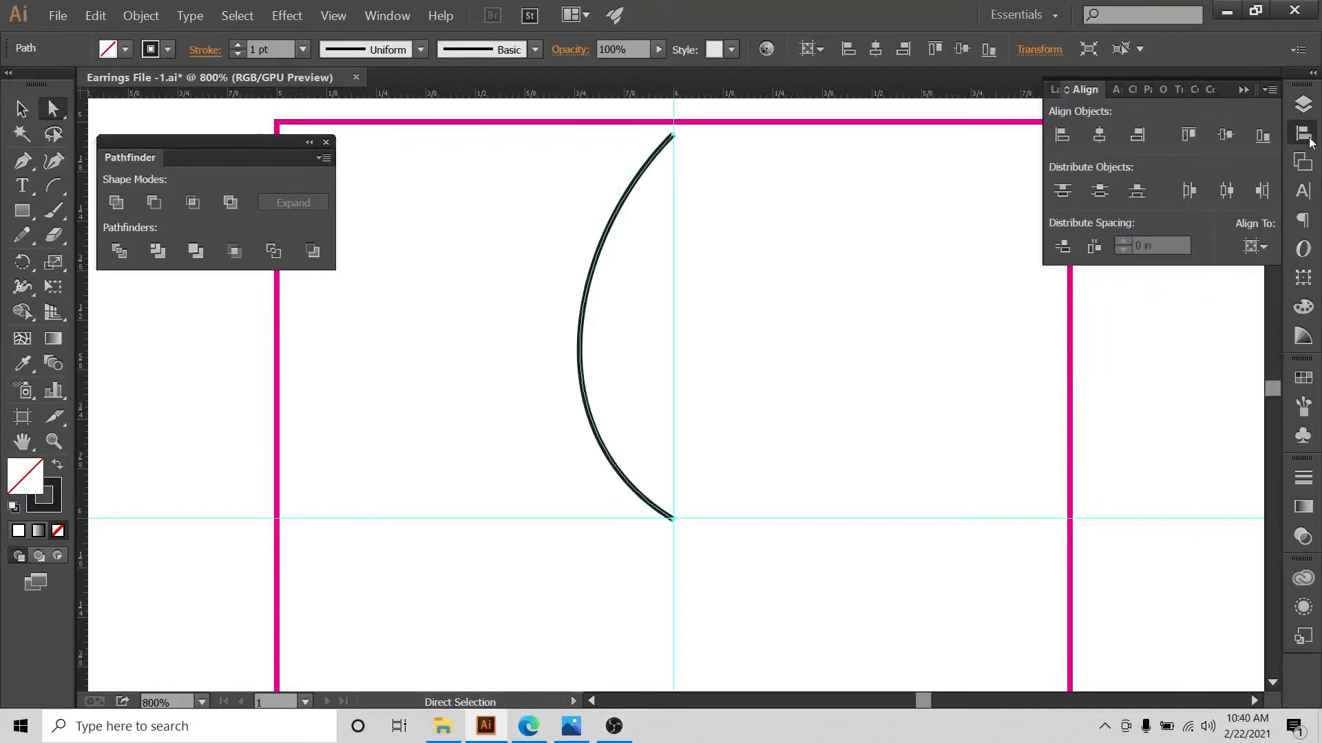
left_click(1100, 135)
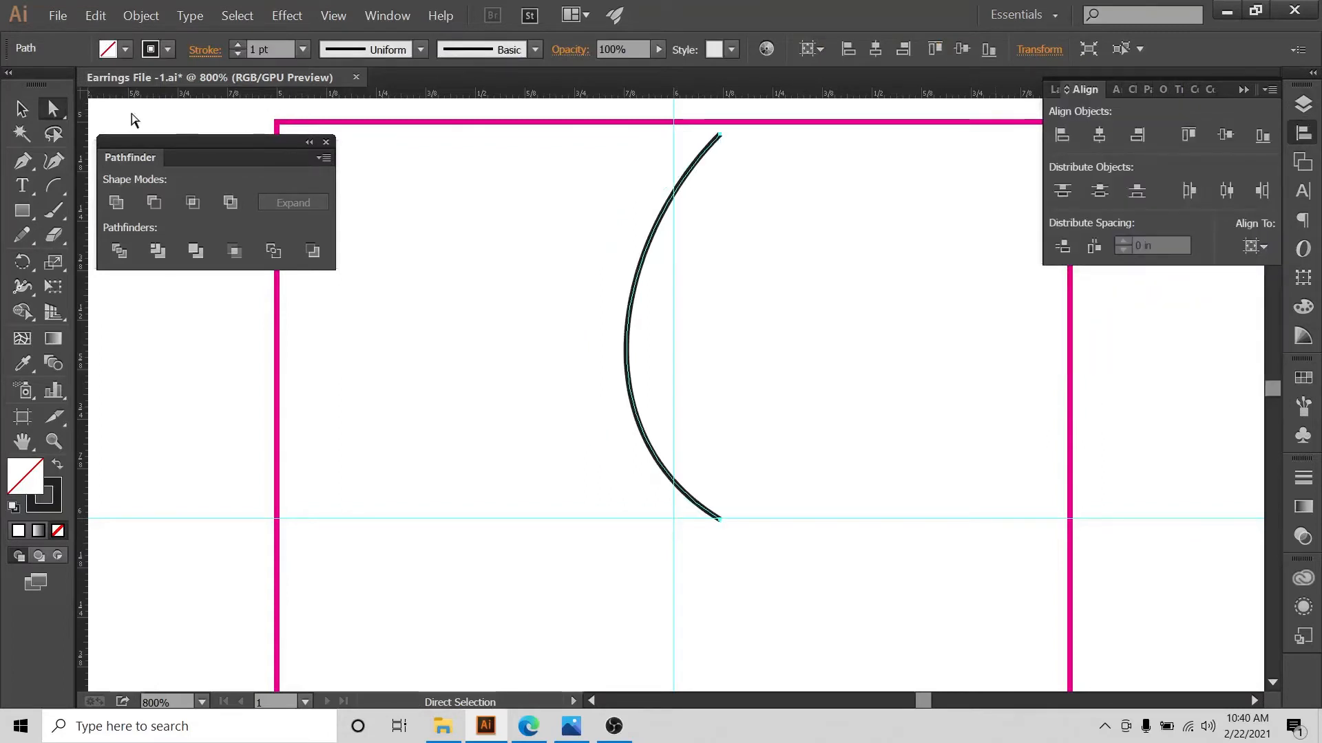
Nudge the whole arc left until both of its ends meet the vertical guide
left_click(21, 108)
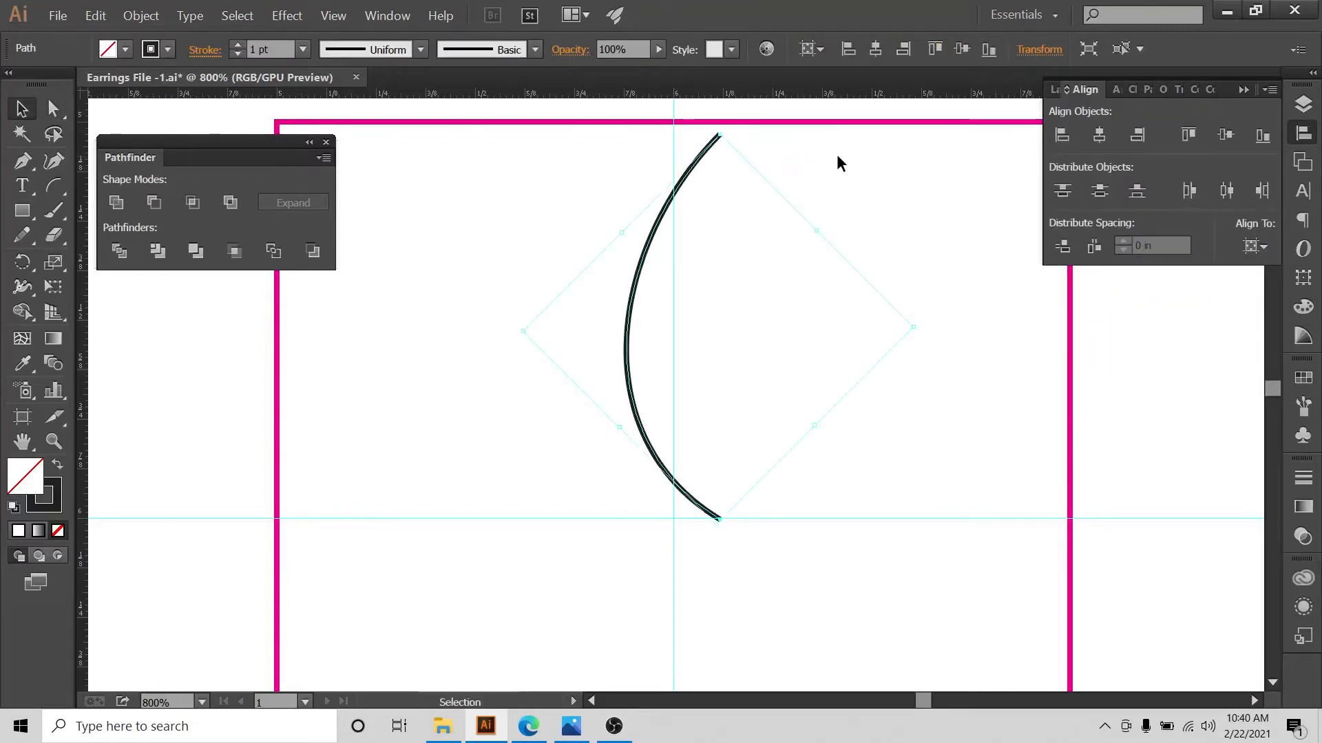
key("Left")
key("Left")
key("Left")
key("Left")
key("Left")
key("Left")
key("Left")
key("Left")
key("Left")
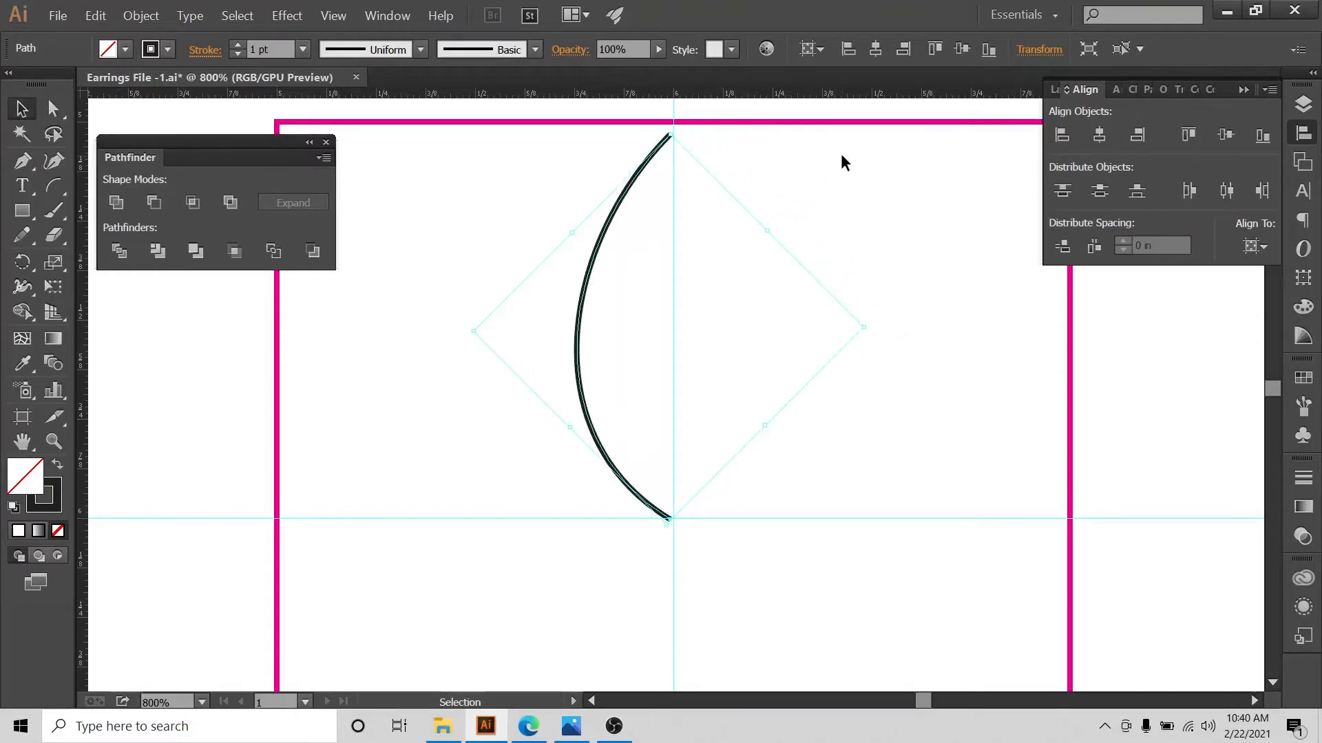
Create a mirrored copy of the arc by reflecting it across the vertical axis
right_click(650, 161)
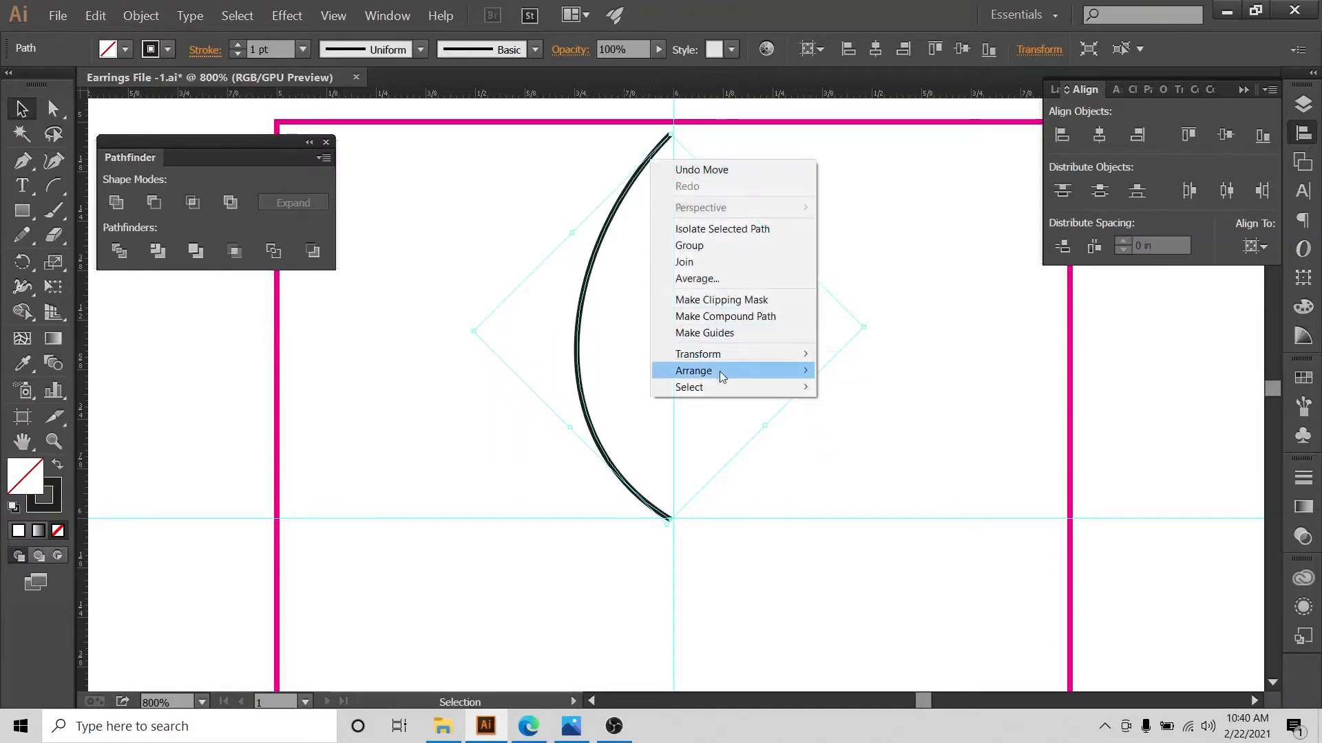
mouse_move(720, 354)
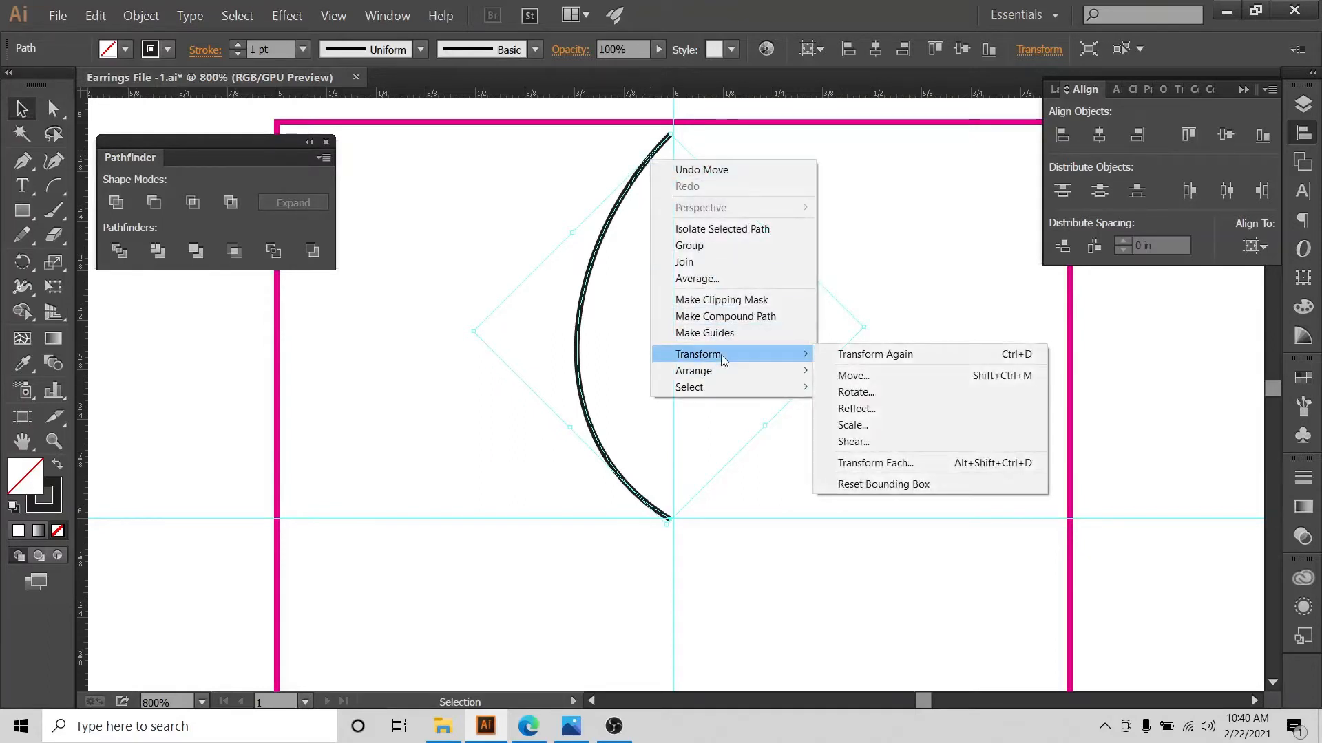
left_click(828, 411)
left_click(893, 521)
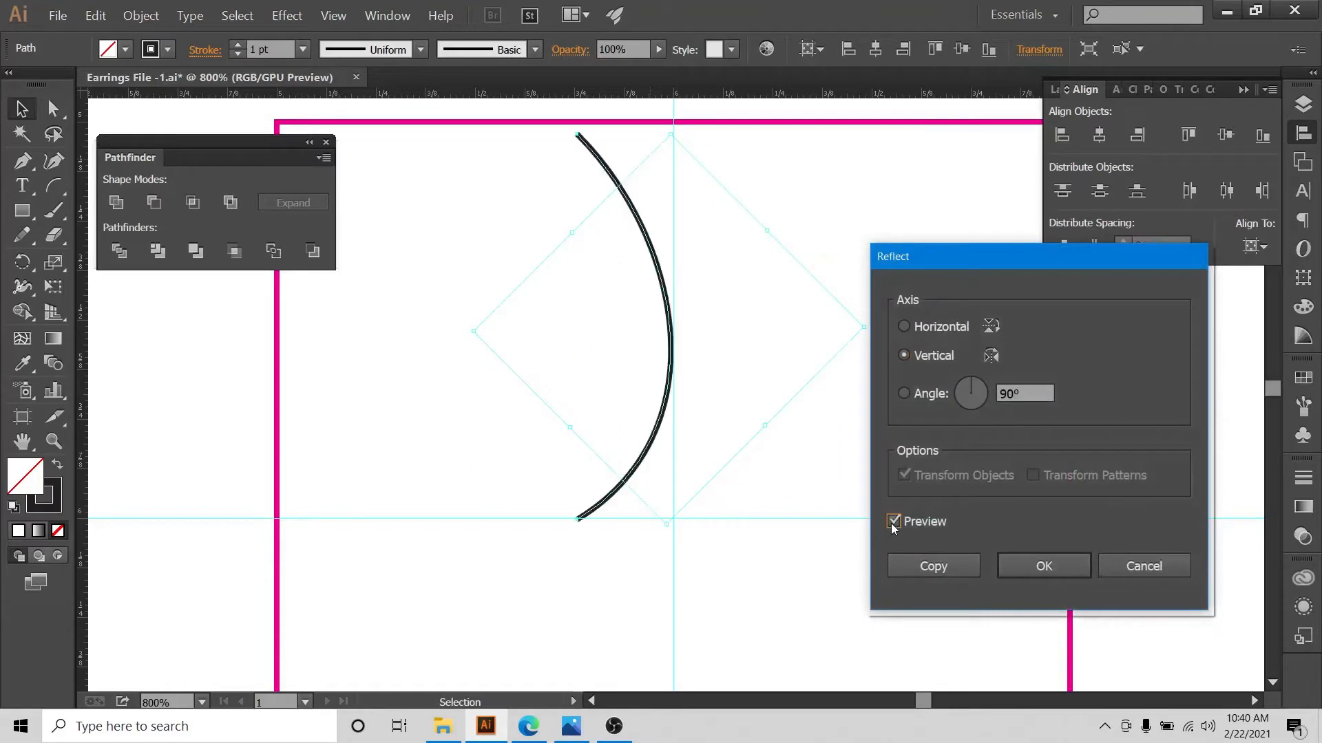
left_click(915, 567)
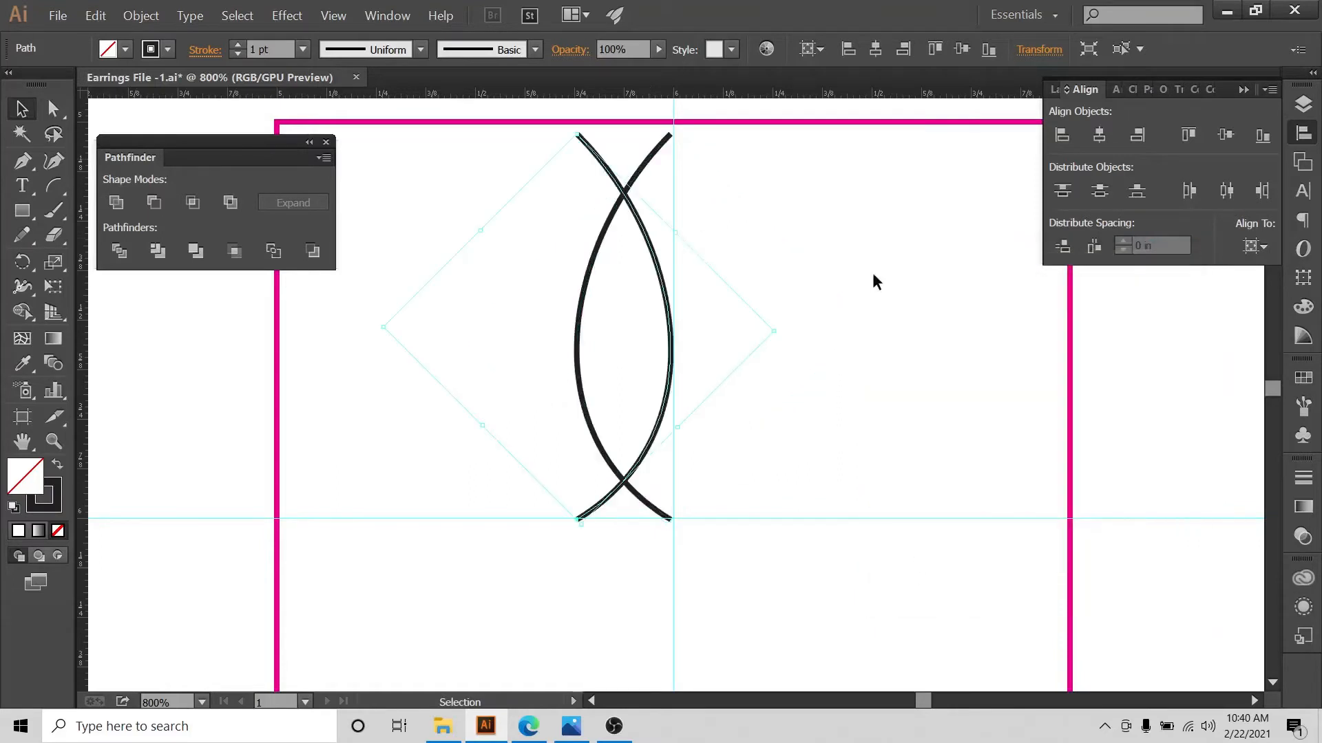
Nudge the mirrored arc right to form a petal, leaving a small gap between the two arcs' ends
key("Right")
key("Right")
key("Right")
key("Right")
key("Right")
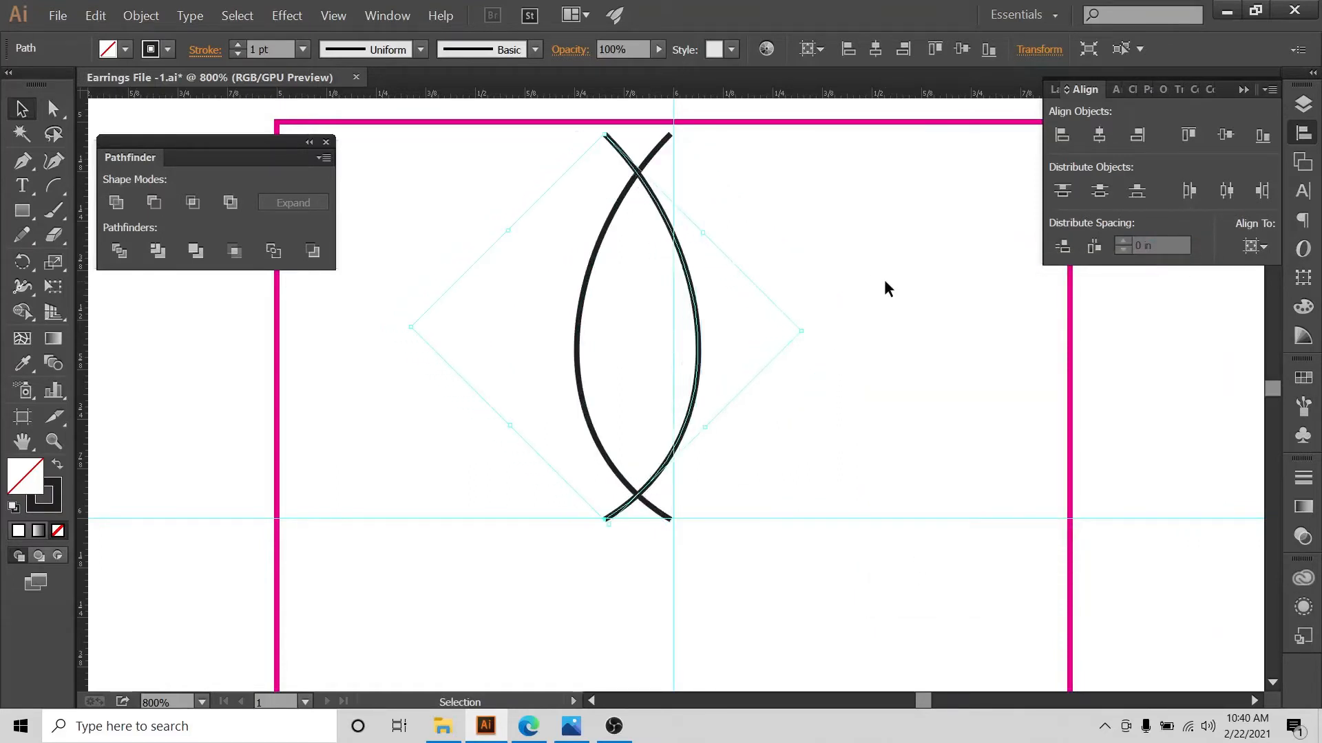
key("Right")
key("Right")
key("Right")
key("Right")
key("Right")
key("Right")
key("Right")
key("Right")
key("Right")
key("Right")
key("Right")
key("Right")
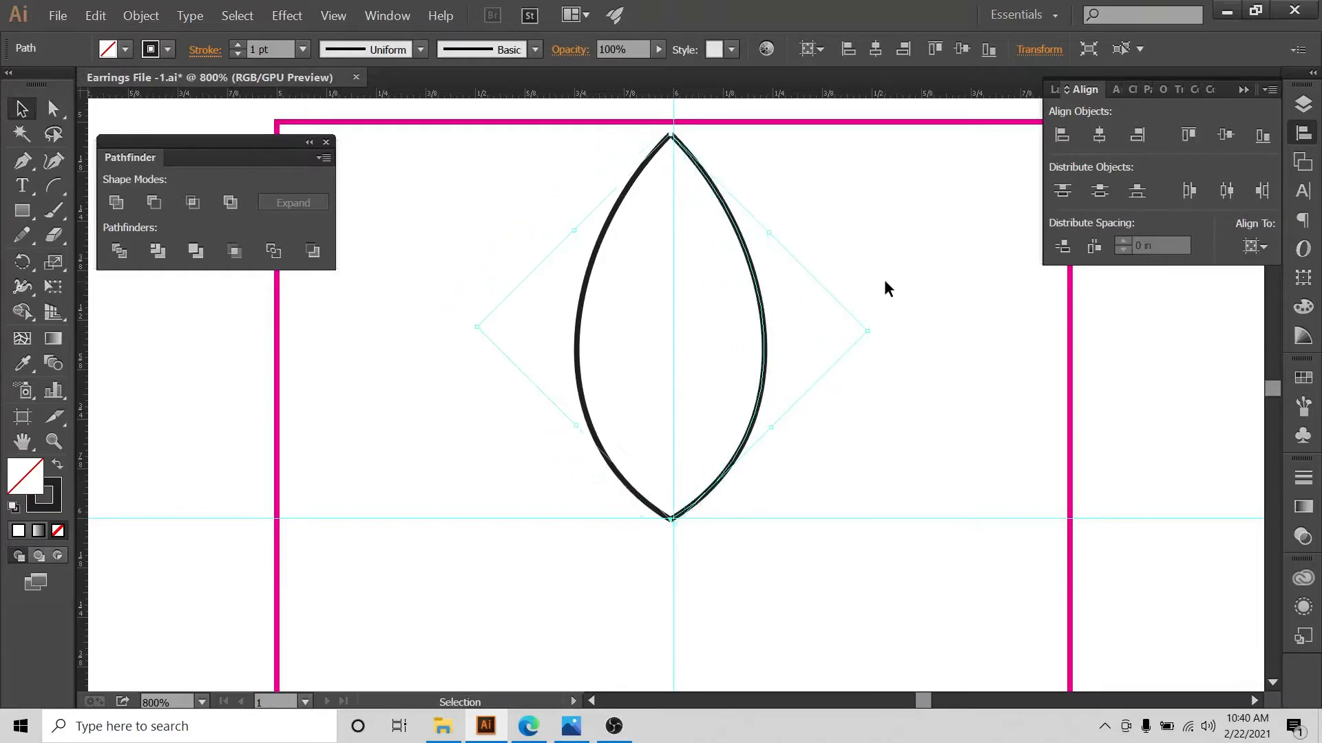
key("Right")
key("Right")
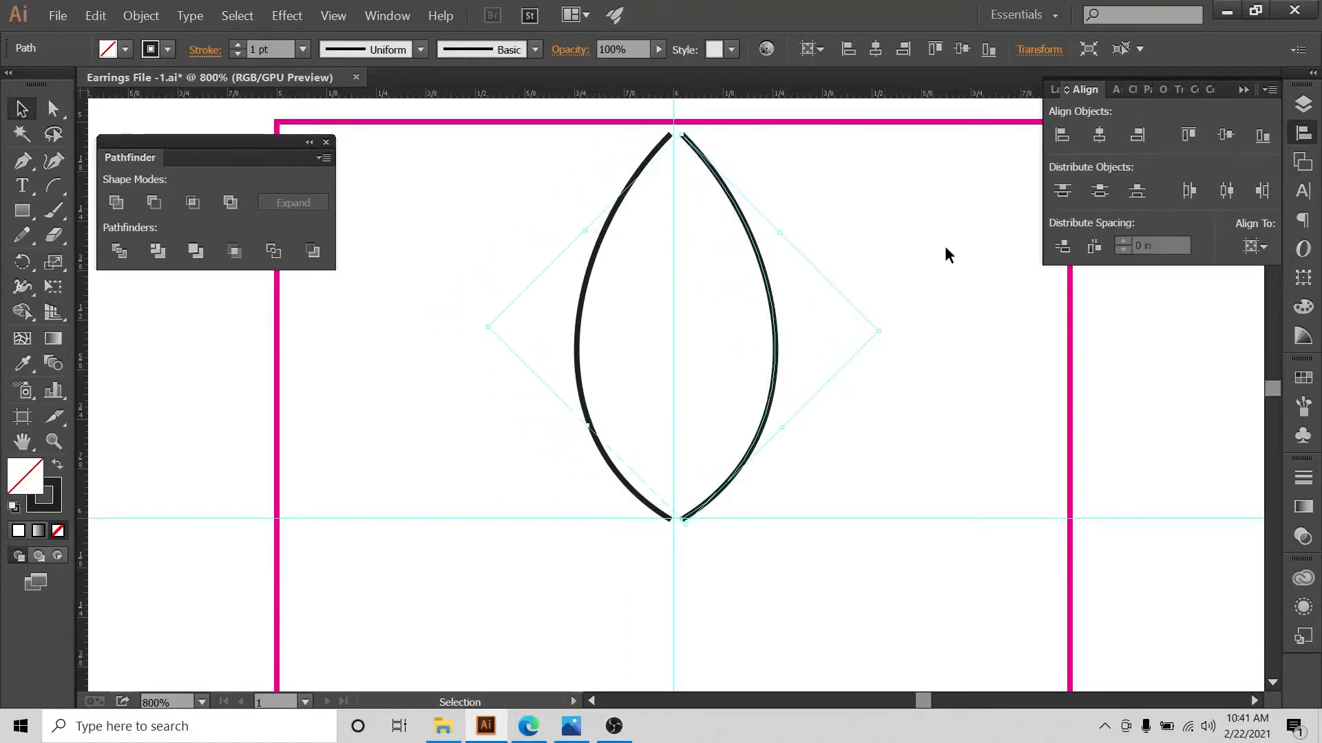
key("ctrl+minus")
scroll(882, 299, "down", 3)
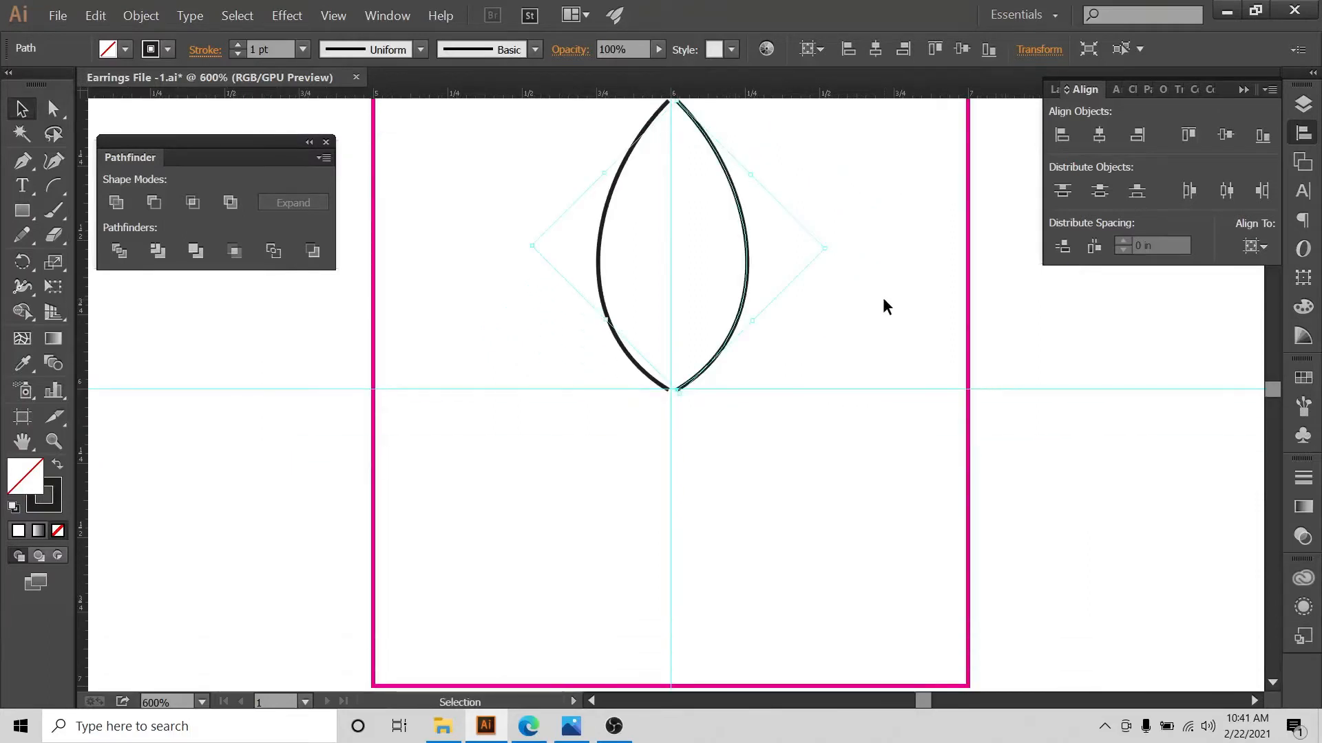
scroll(882, 301, "up", 1)
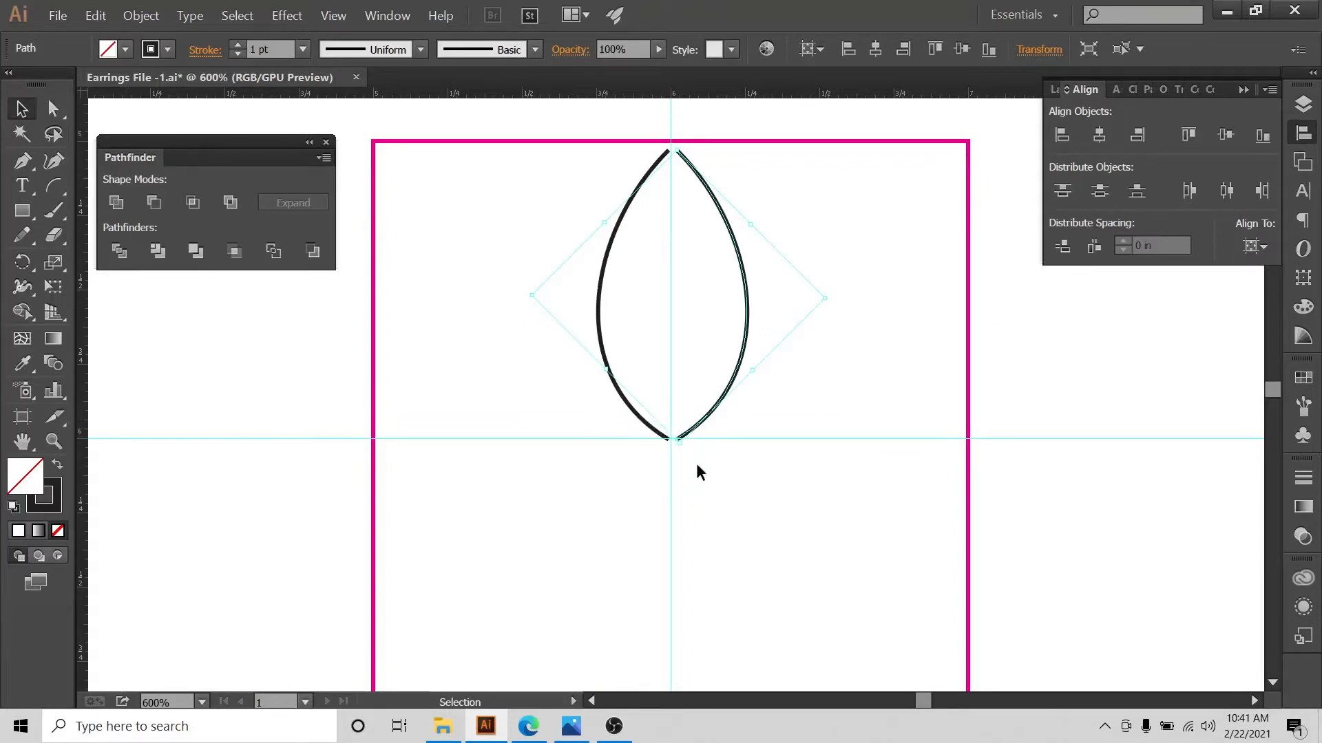
left_click(778, 442)
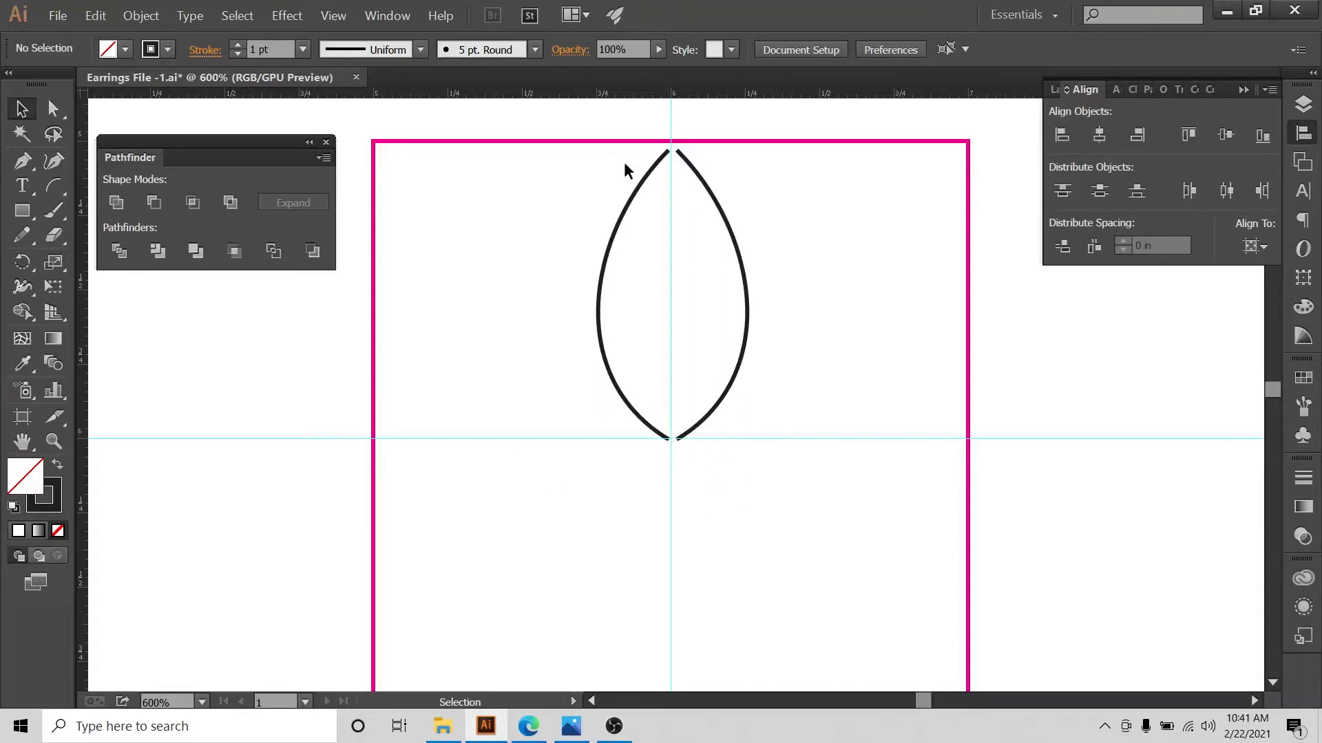
scroll(607, 192, "down", 1)
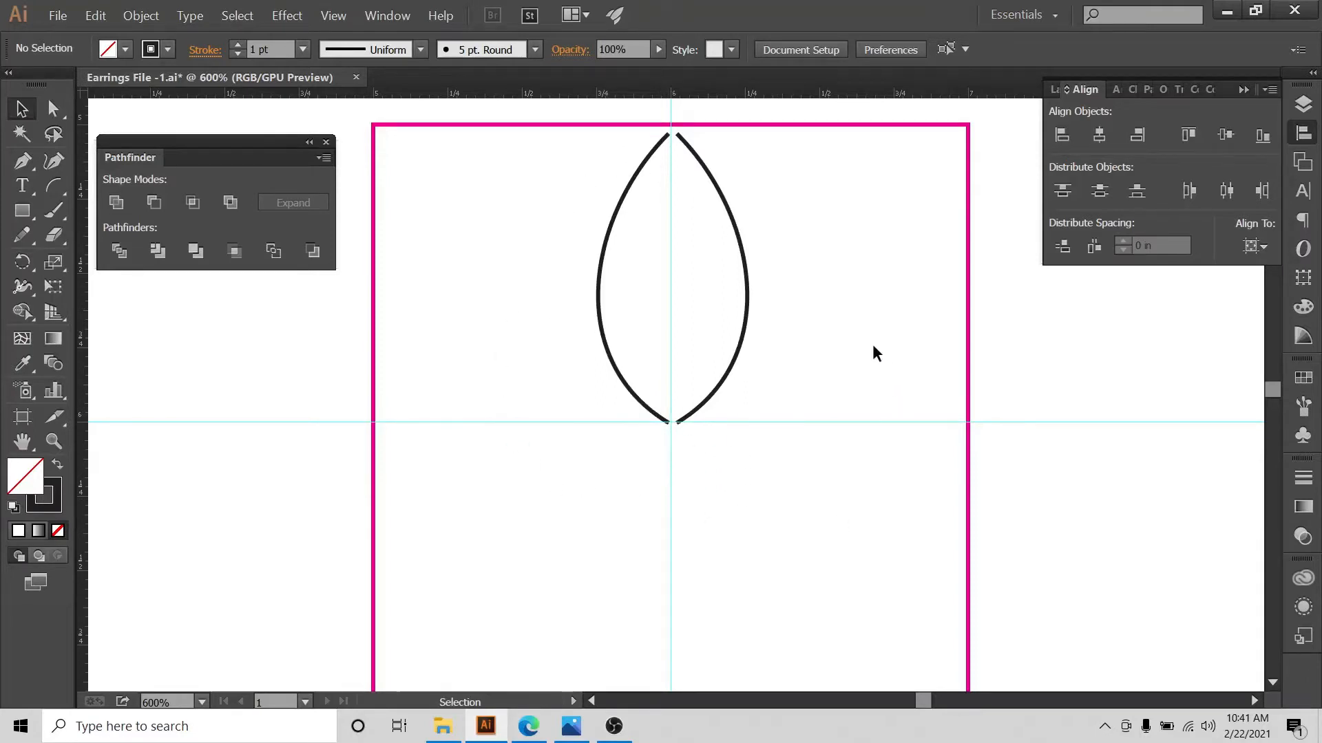
scroll(874, 352, "down", 1)
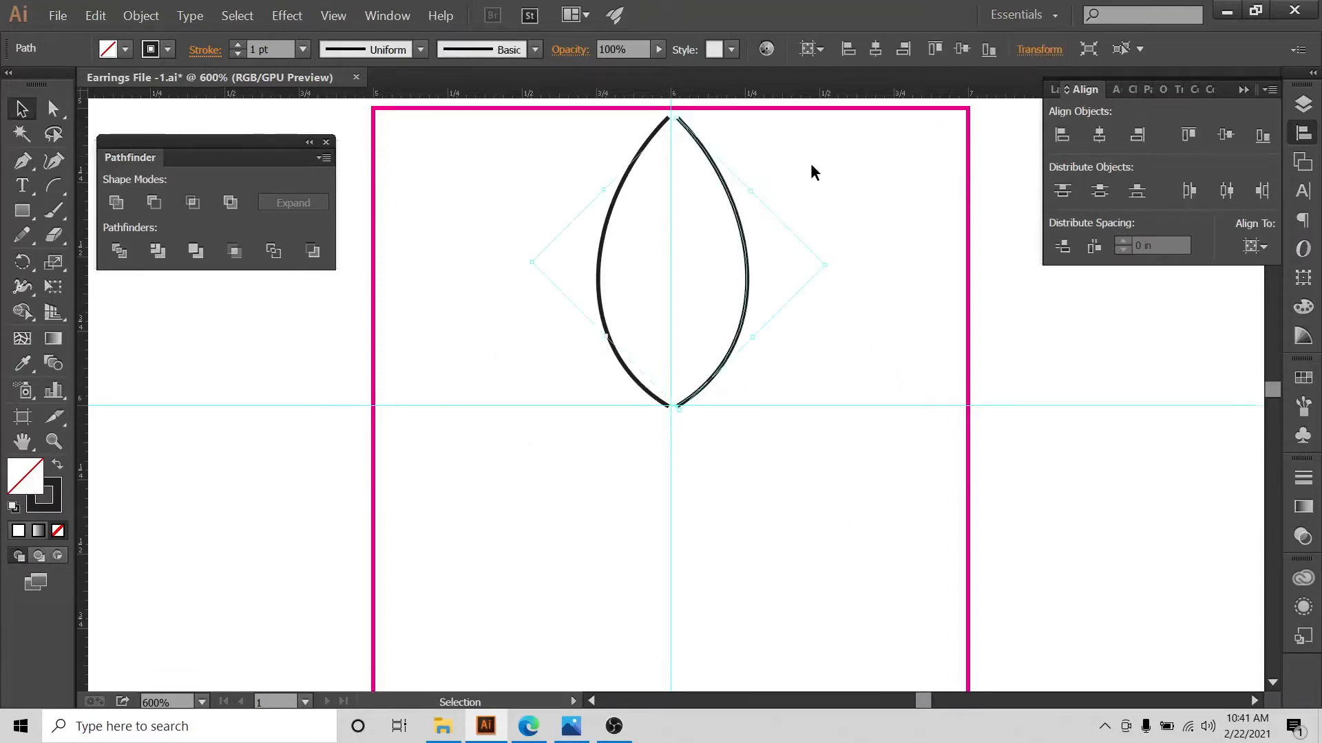
Select both arcs of the petal and scale them down slightly and proportionally about their shared centre
left_click_drag(811, 163, 523, 257)
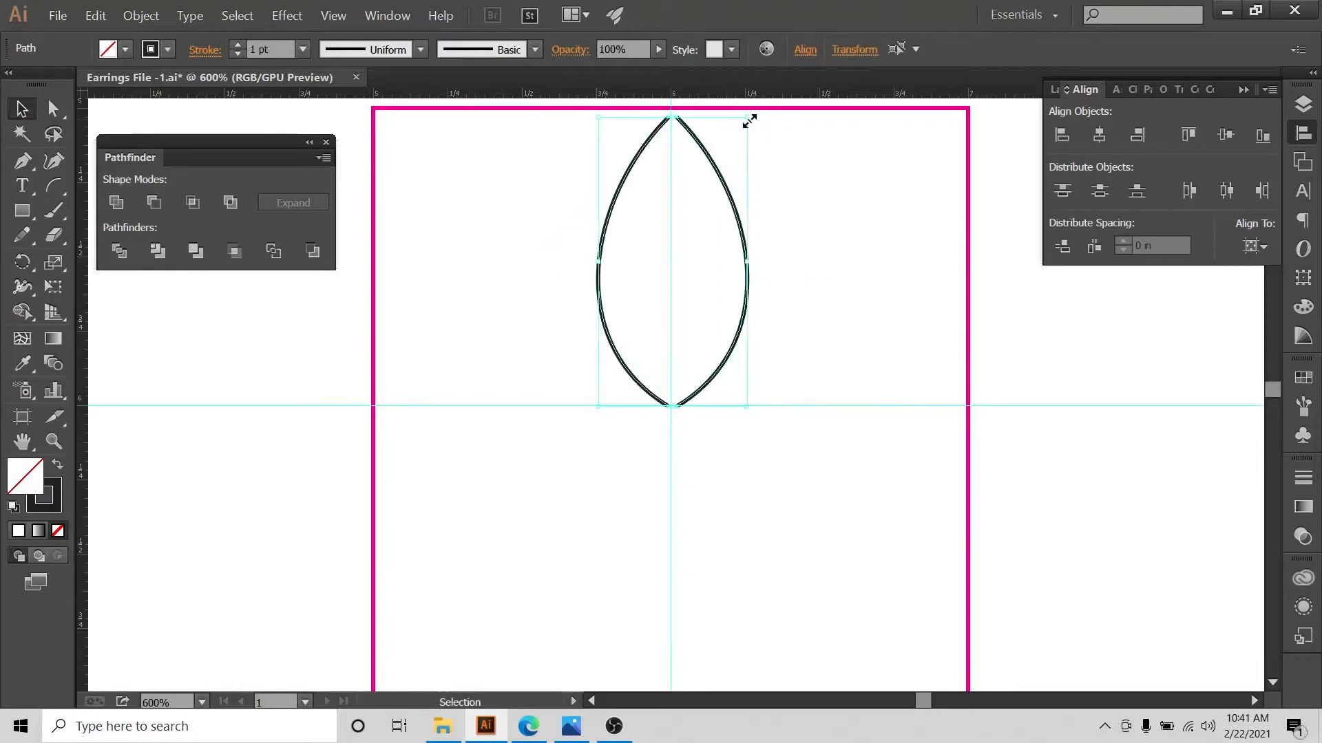
key("ctrl+shift+b")
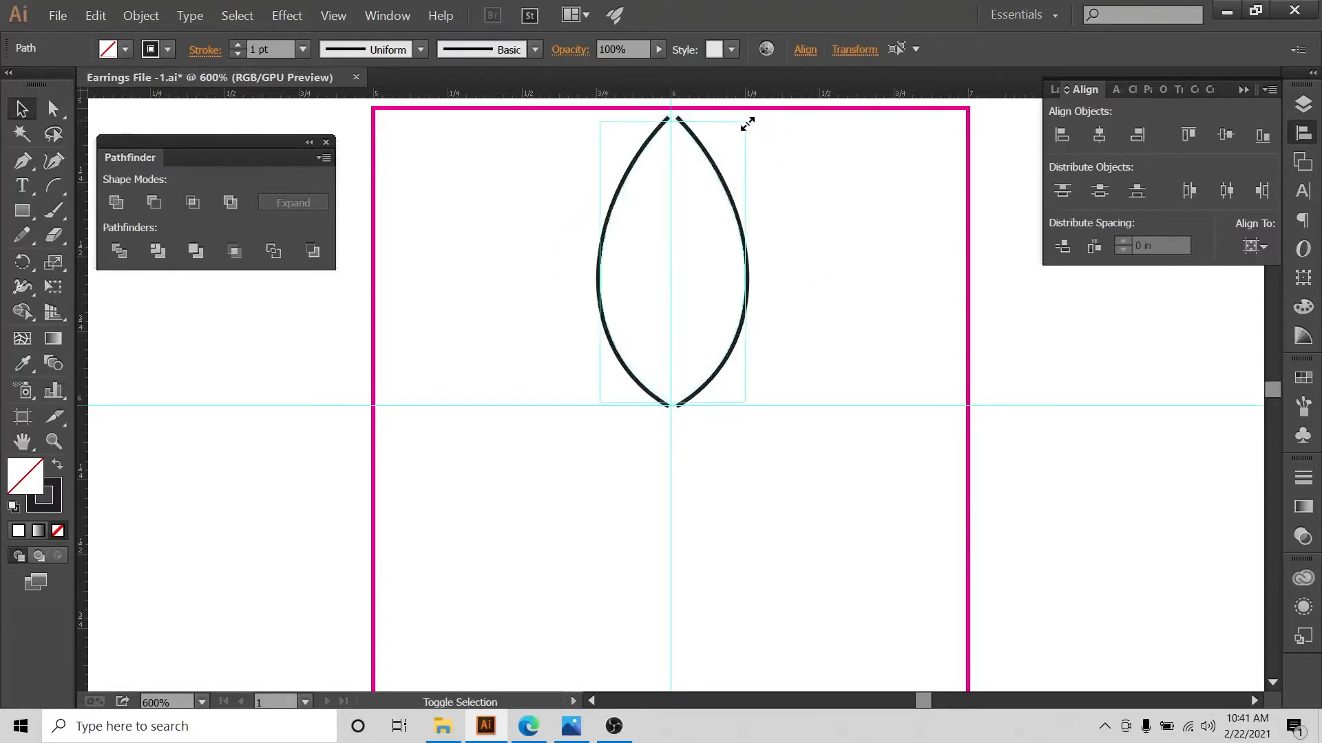
left_click(832, 153)
Hide the 2x2 and guides layers, leaving only the working 2 layer visible
left_click(1308, 103)
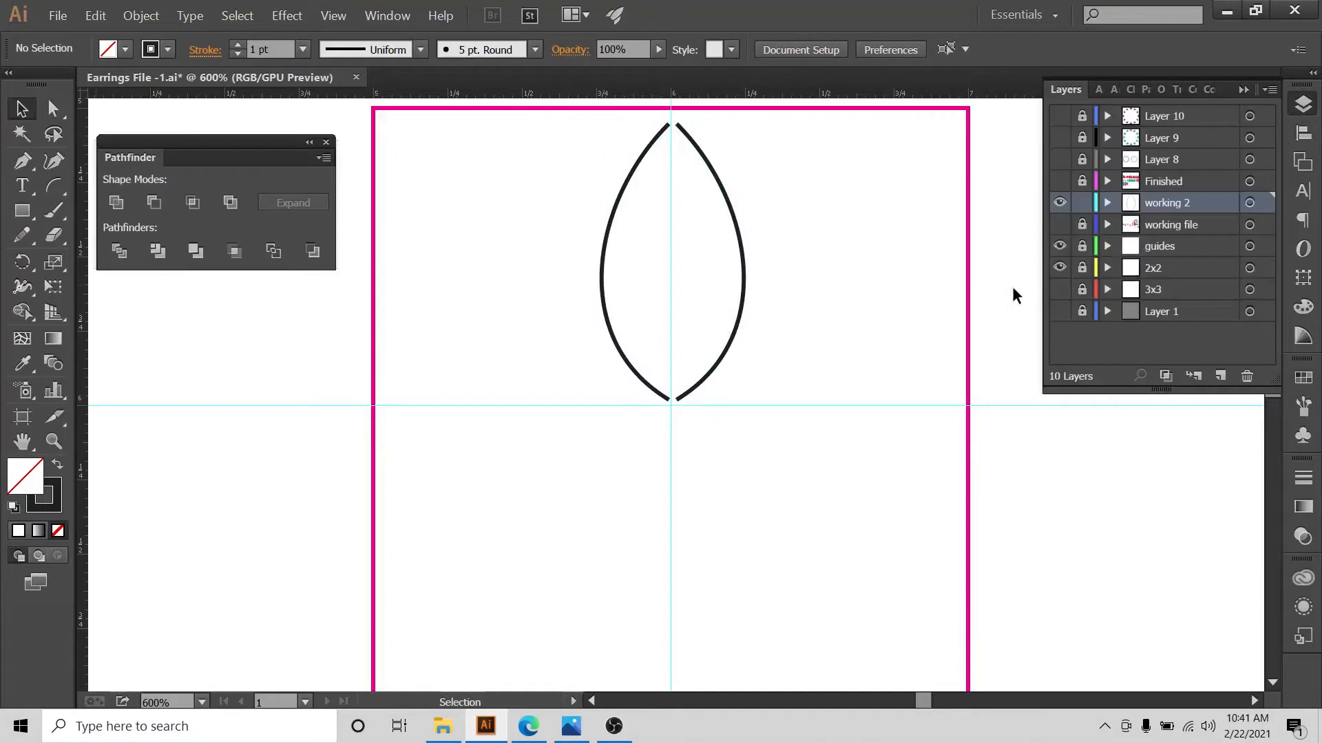
left_click(1059, 268)
left_click(1059, 246)
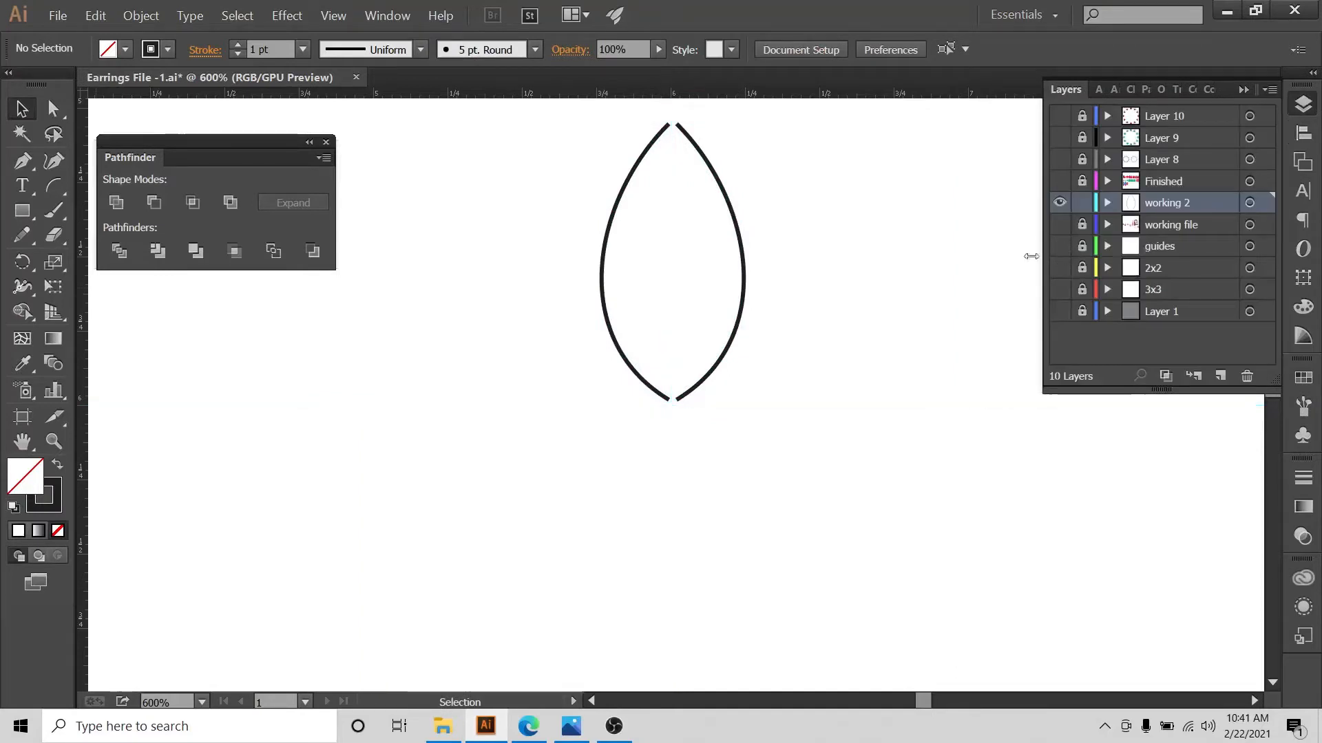
Join the two arcs' open upper ends into a pointed tip with the Join tool
scroll(776, 270, "up", 5)
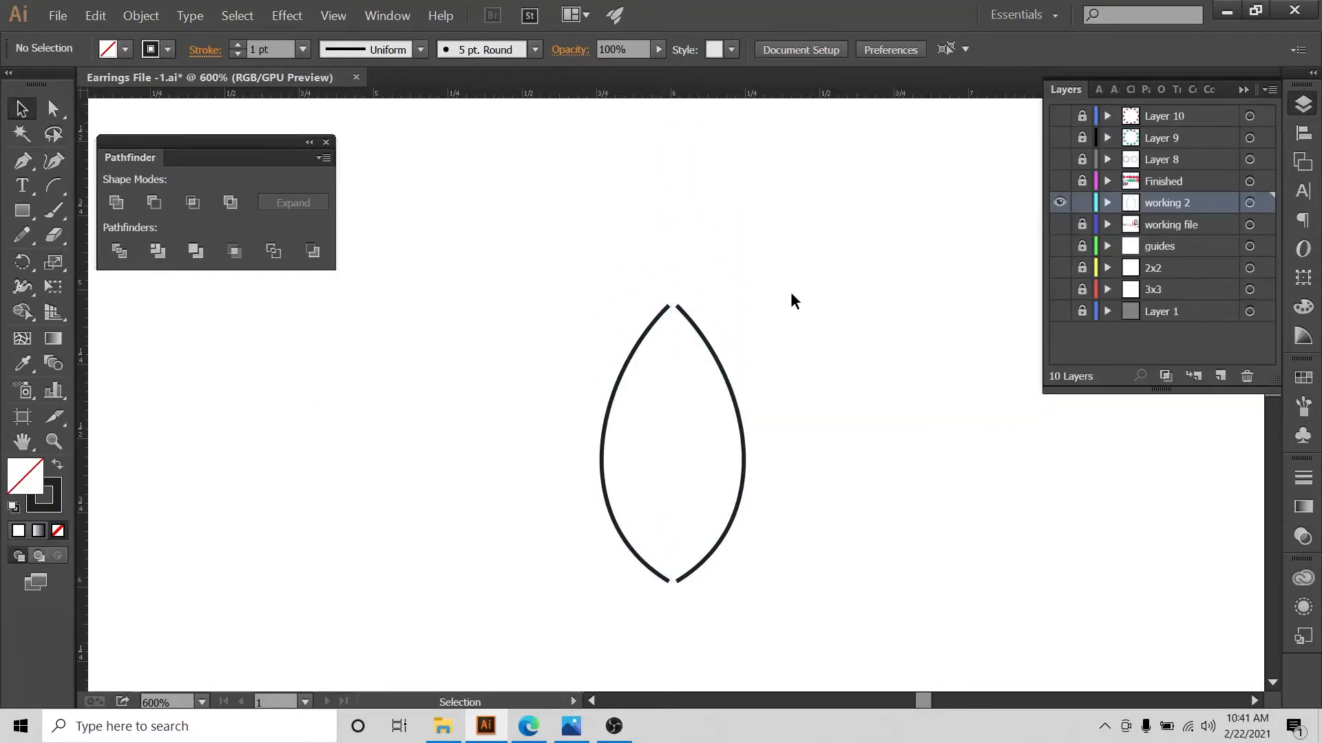
key("ctrl+plus")
scroll(792, 301, "down", 4)
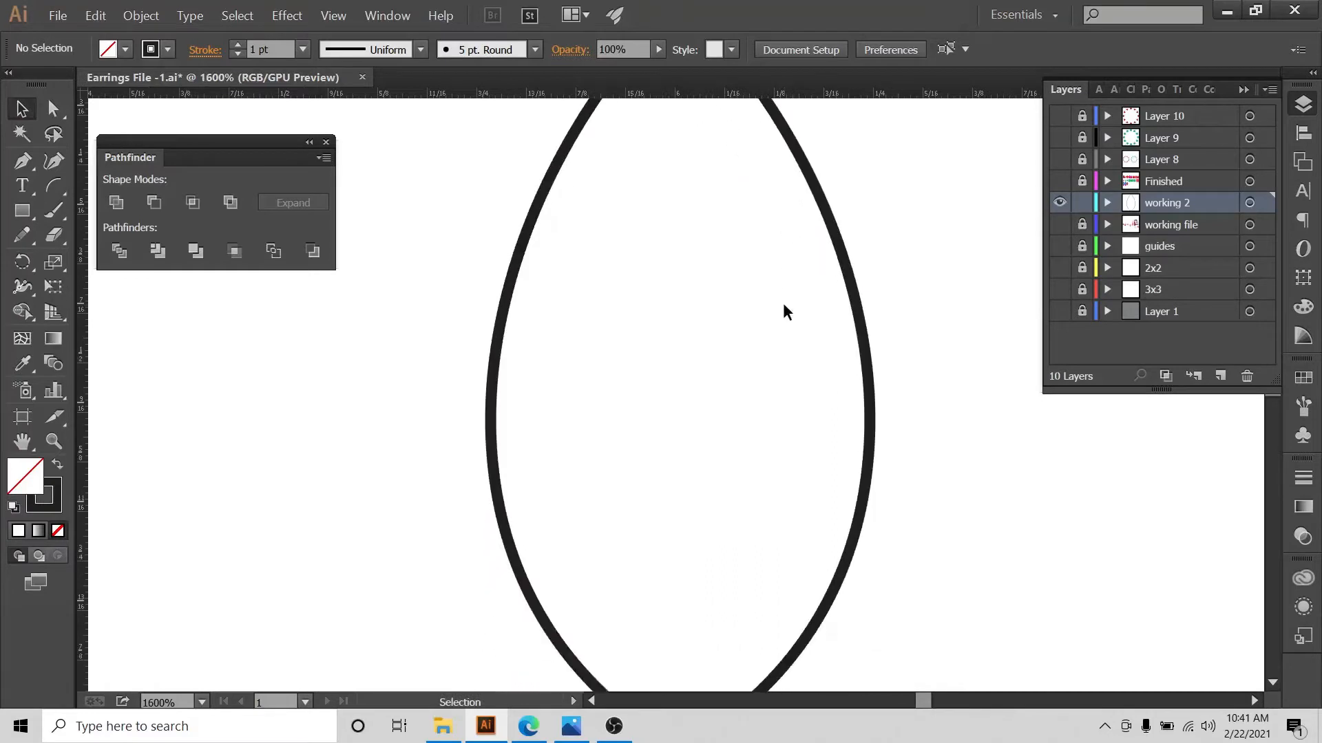
scroll(784, 306, "up", 2)
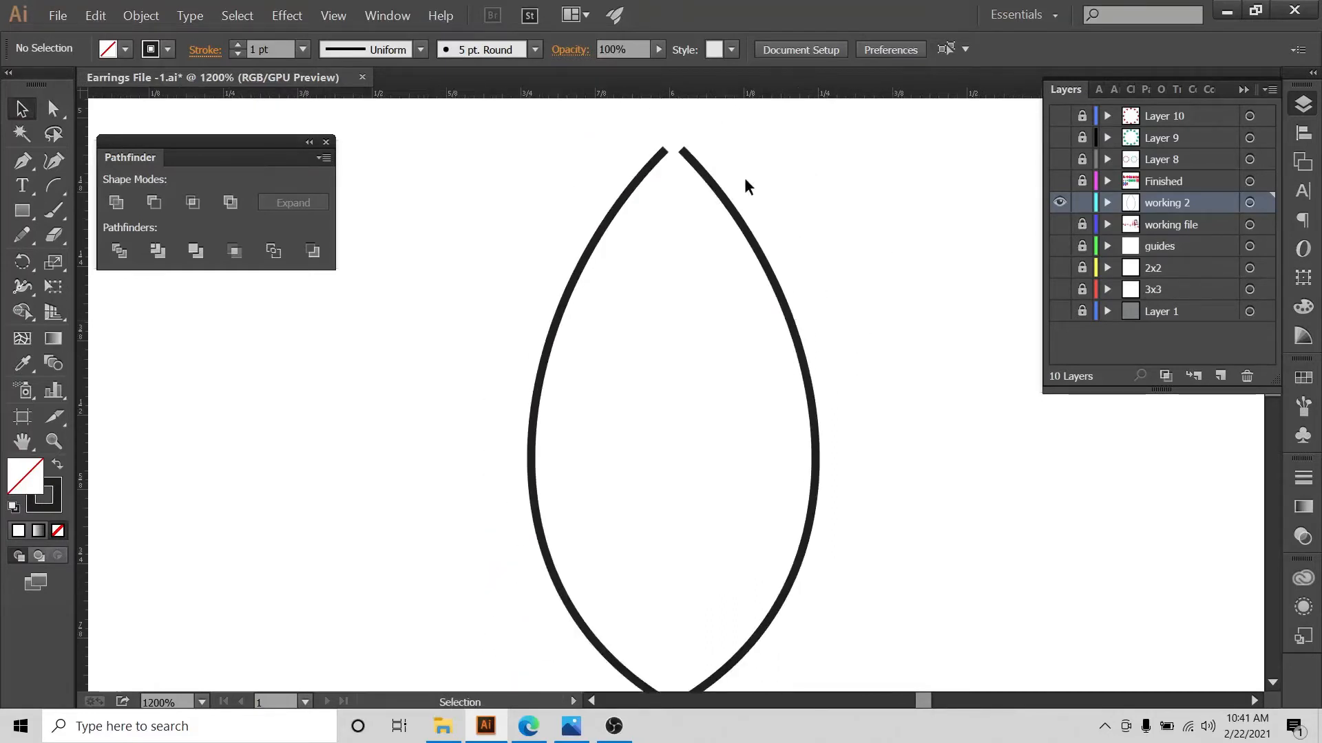
left_click(53, 110)
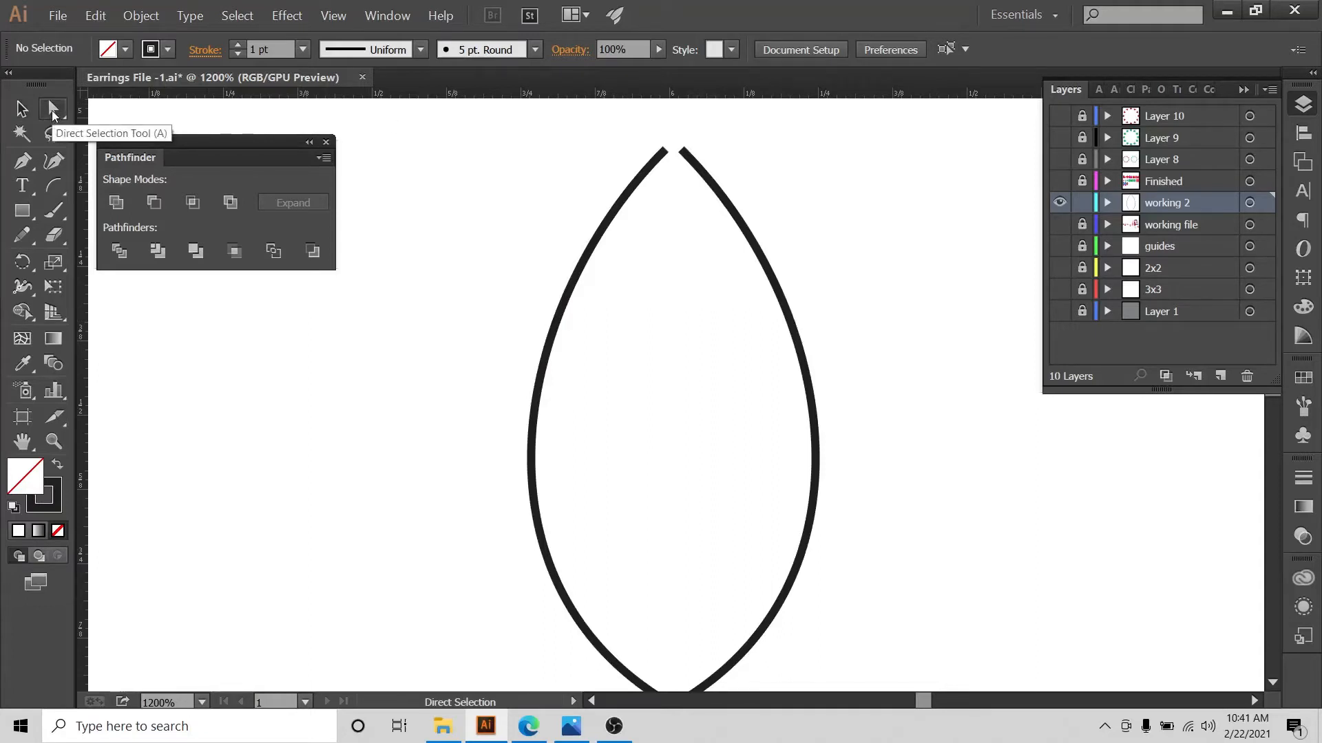
left_click_drag(639, 125, 846, 194)
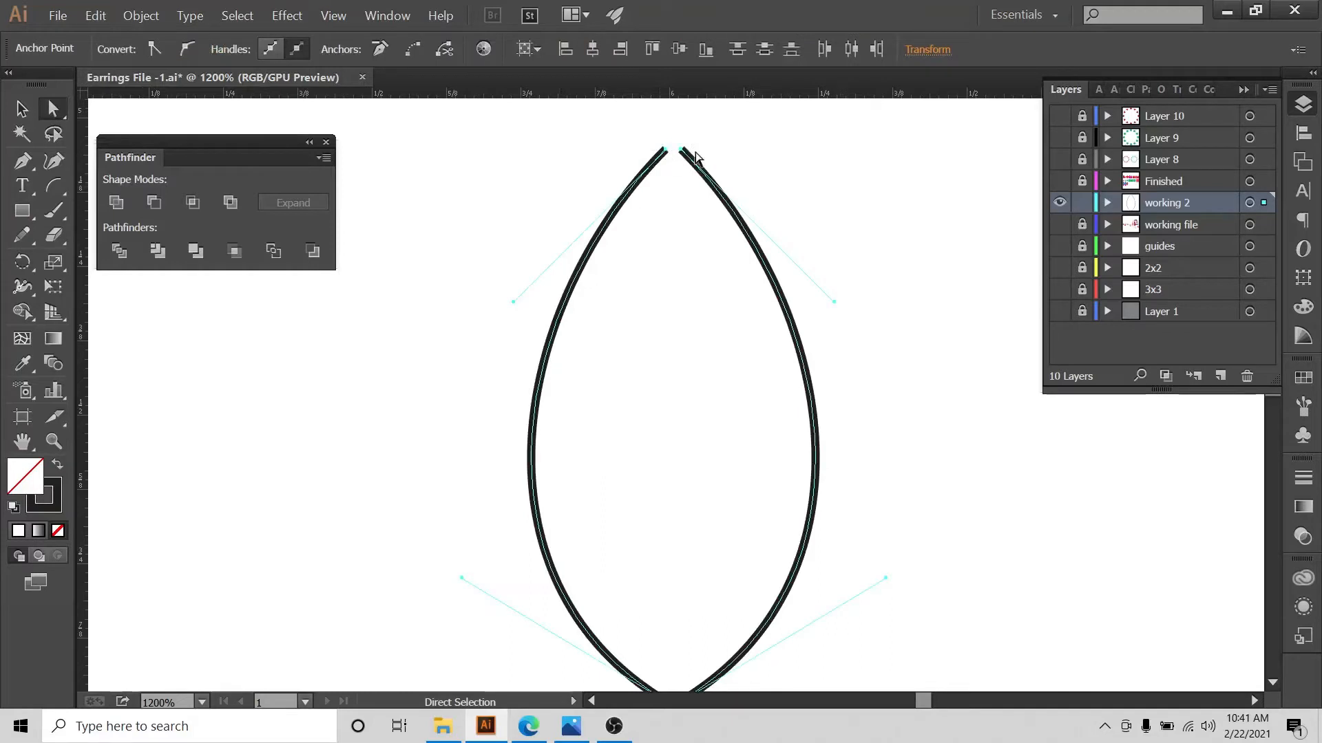
left_click(22, 241)
left_click_drag(22, 241, 78, 310)
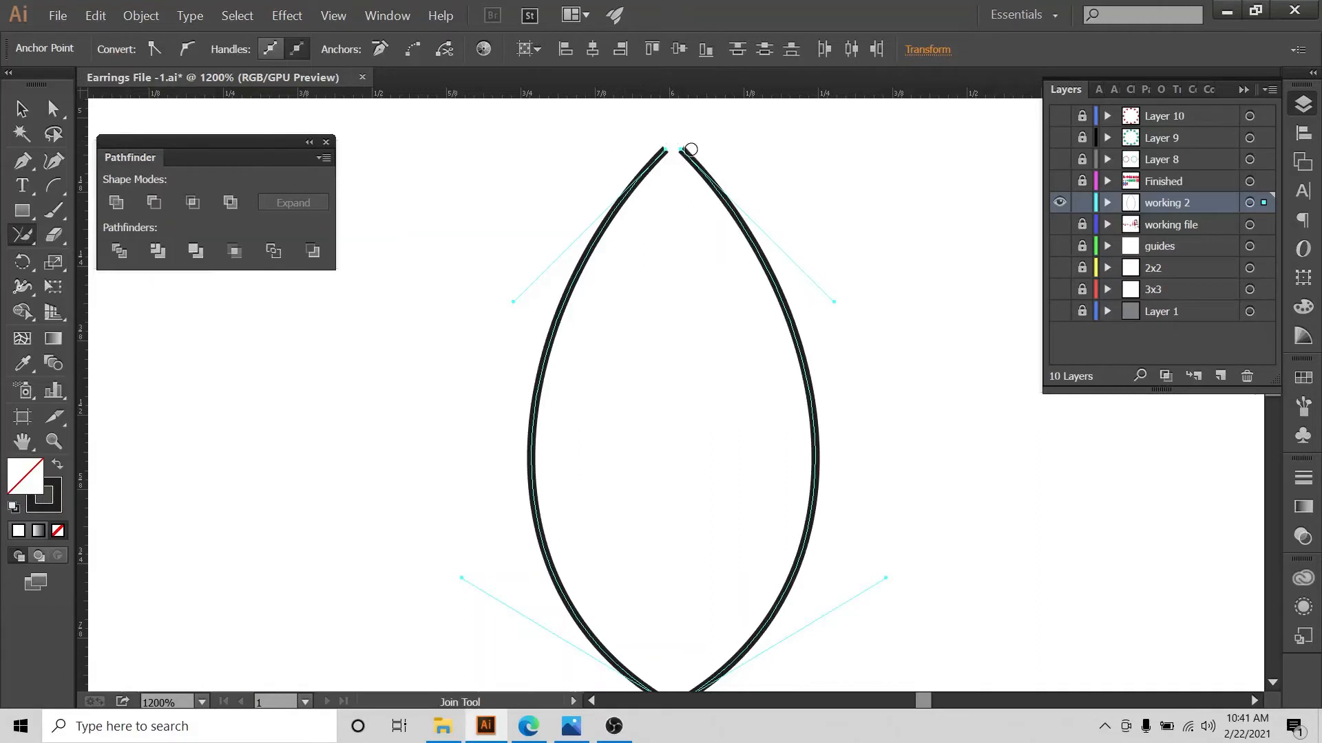
left_click_drag(689, 148, 623, 147)
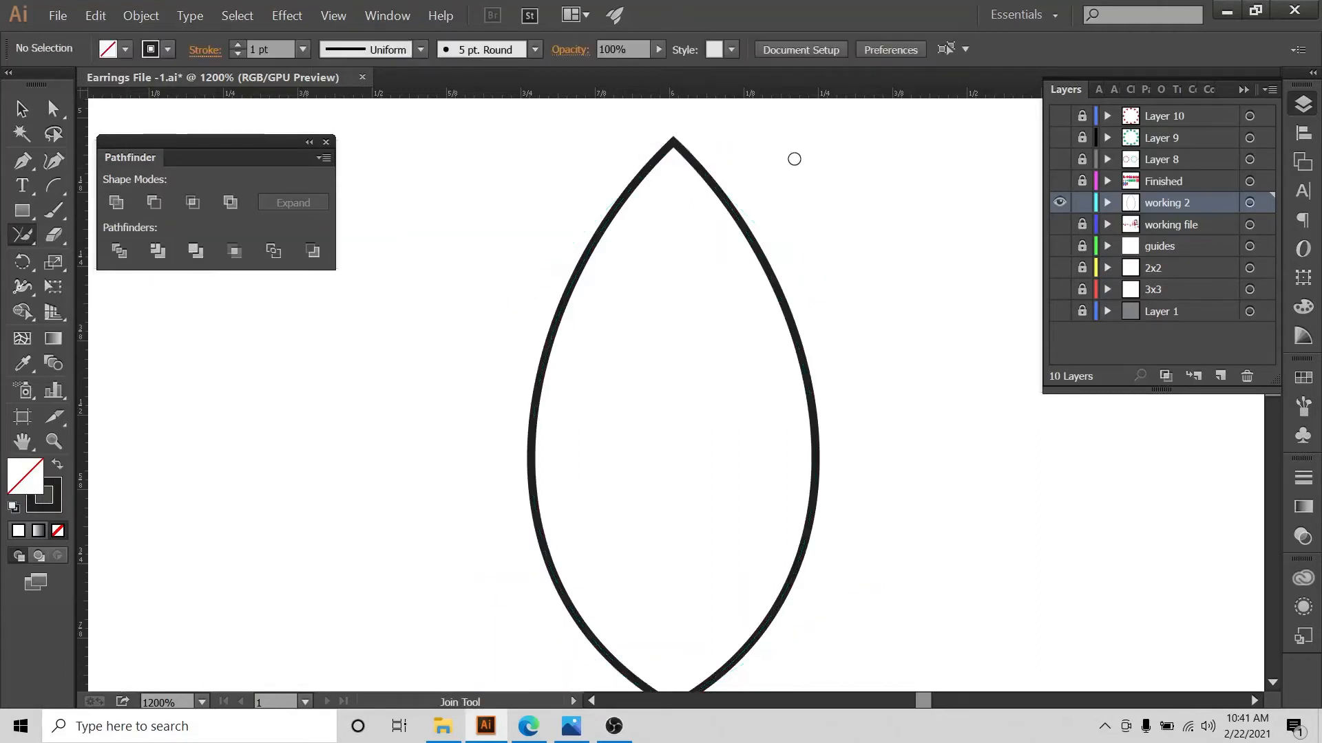
Select the two open lower end anchors of the petal and close them into a point with the Join tool
left_click(53, 108)
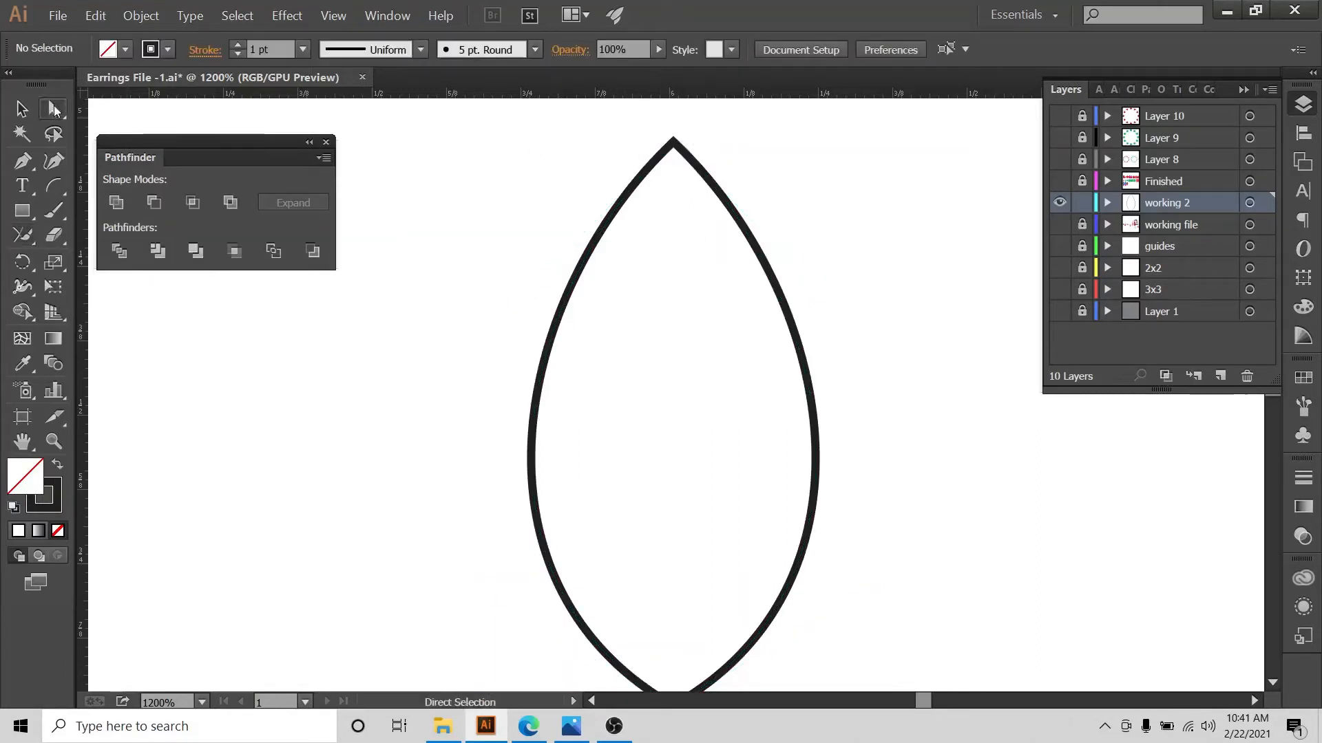
left_click(671, 140)
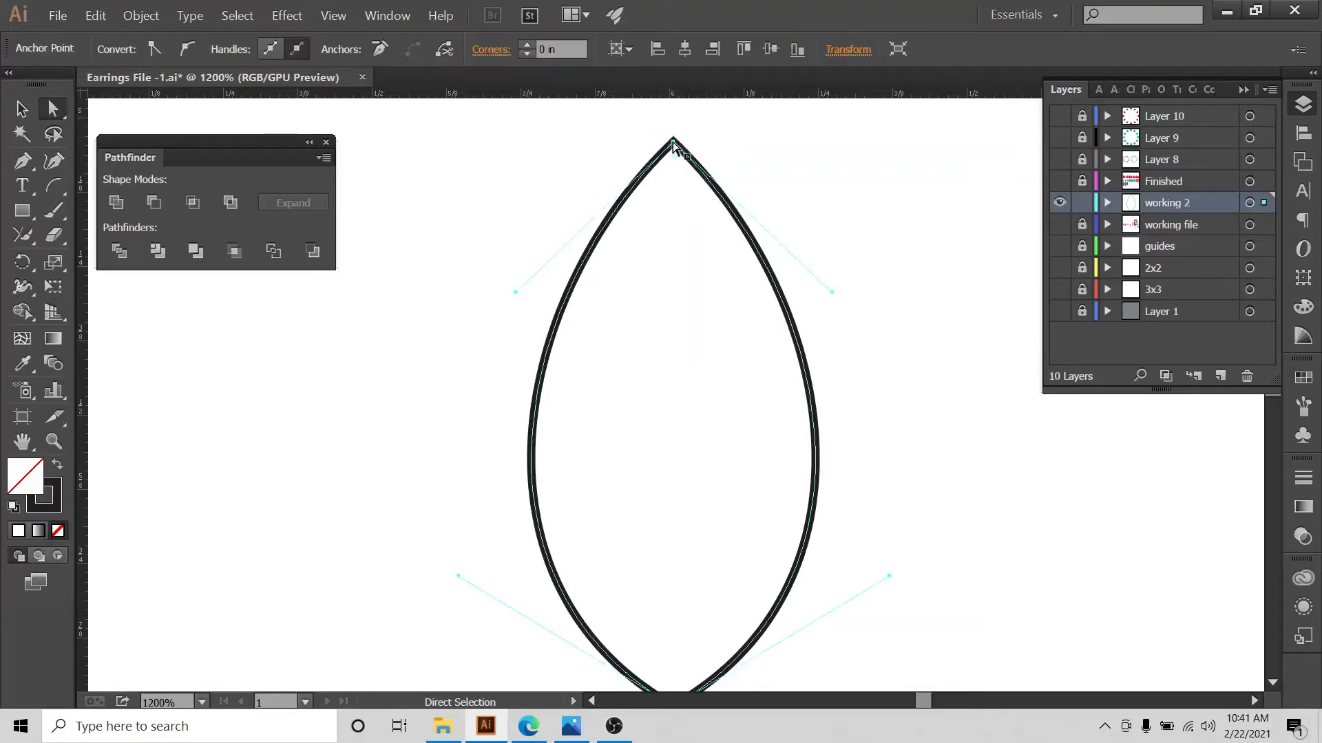
scroll(684, 280, "down", 5)
scroll(687, 282, "down", 5)
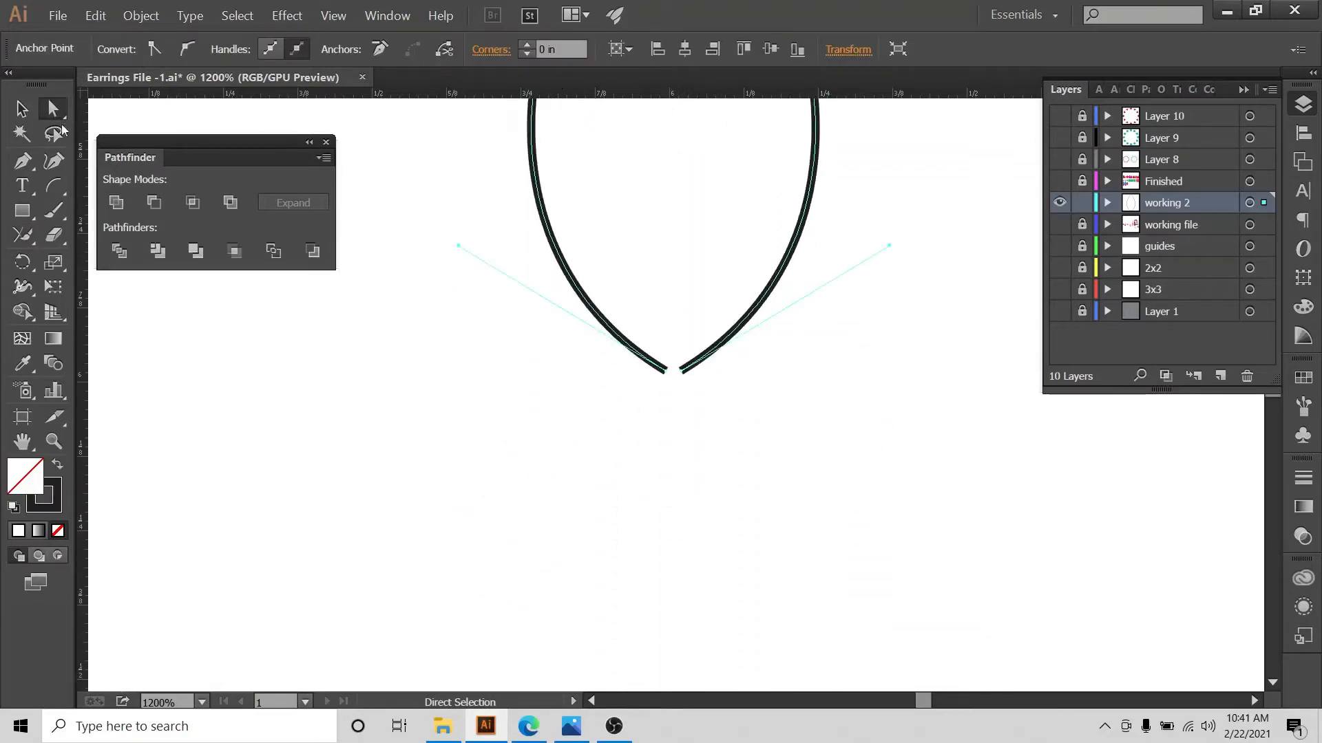
left_click(21, 108)
left_click(291, 426)
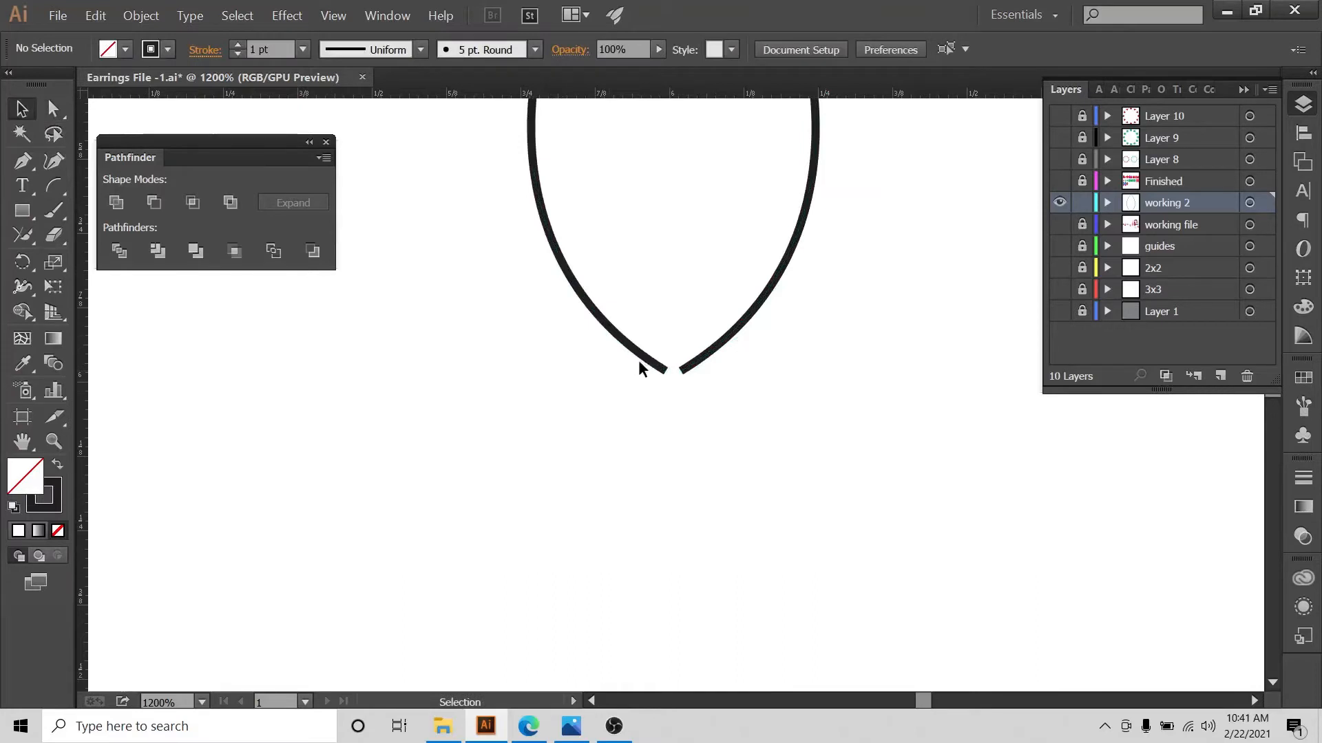
left_click(53, 109)
left_click_drag(620, 364, 752, 415)
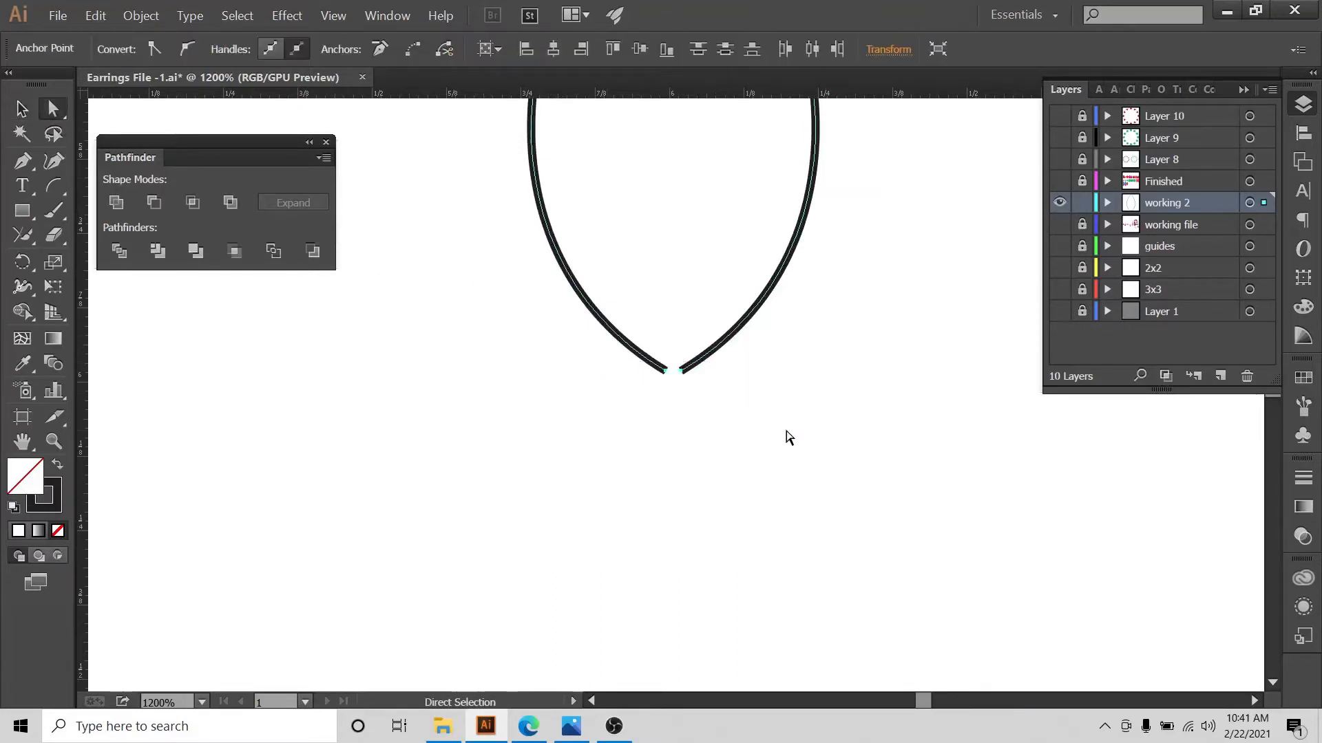
left_click(25, 238)
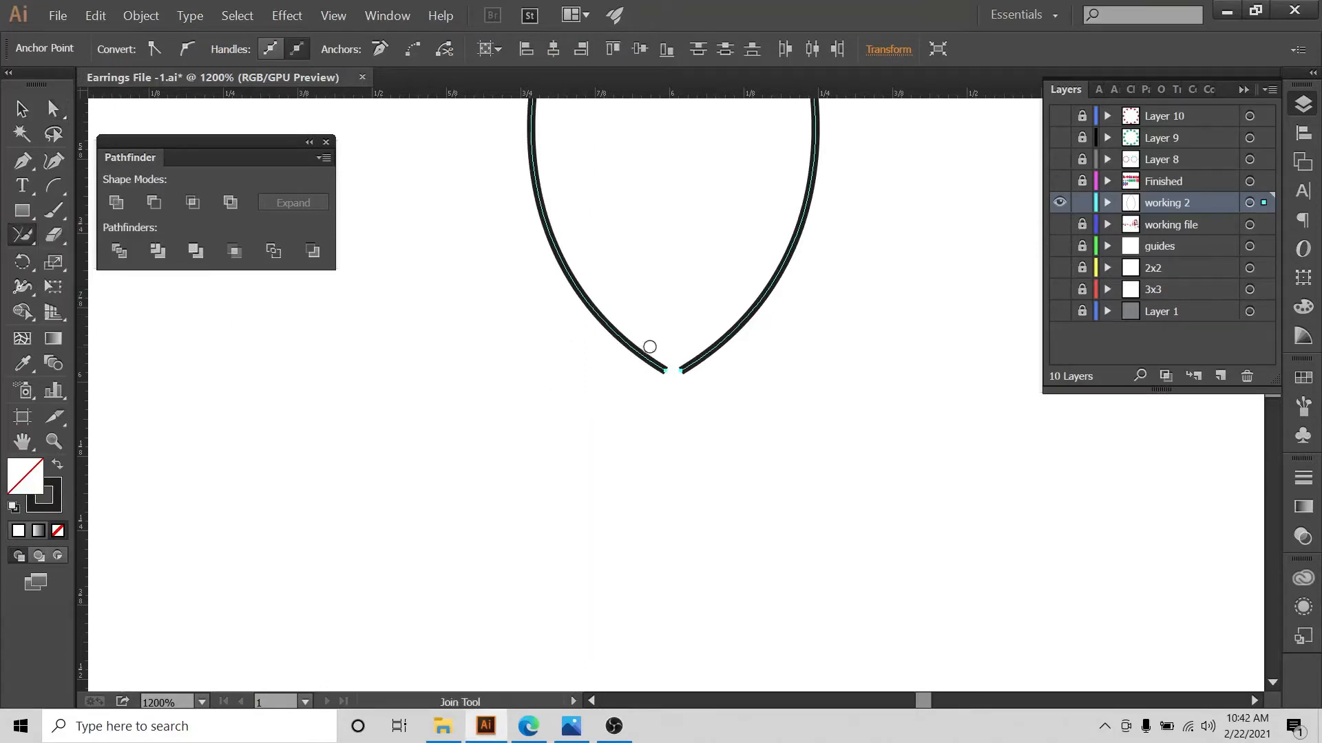
mouse_move(635, 364)
left_mouse_down()
mouse_move(724, 365)
mouse_move(643, 372)
mouse_move(697, 388)
left_mouse_up()
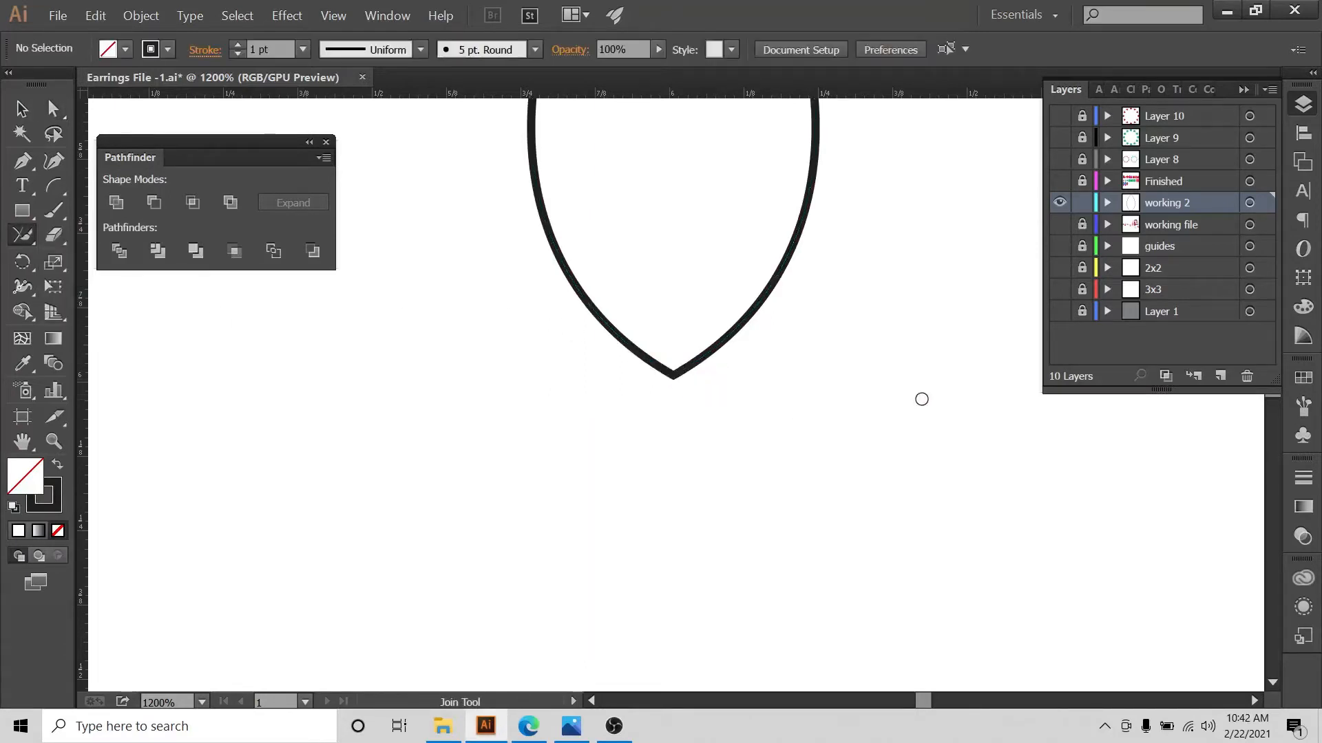
Place a duplicate of the closed petal outside the guide square area, down and to the right of the original
scroll(841, 394, "up", 5)
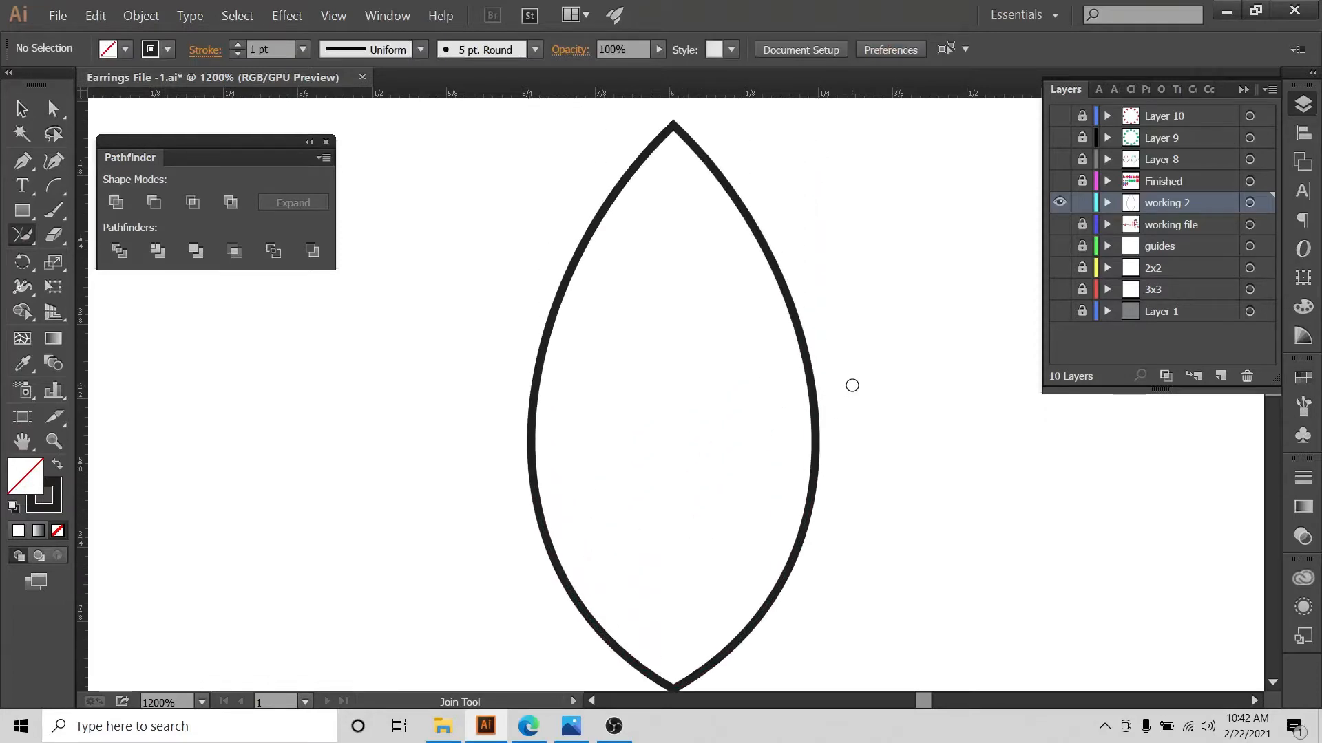
key("ctrl+minus")
key("ctrl+minus")
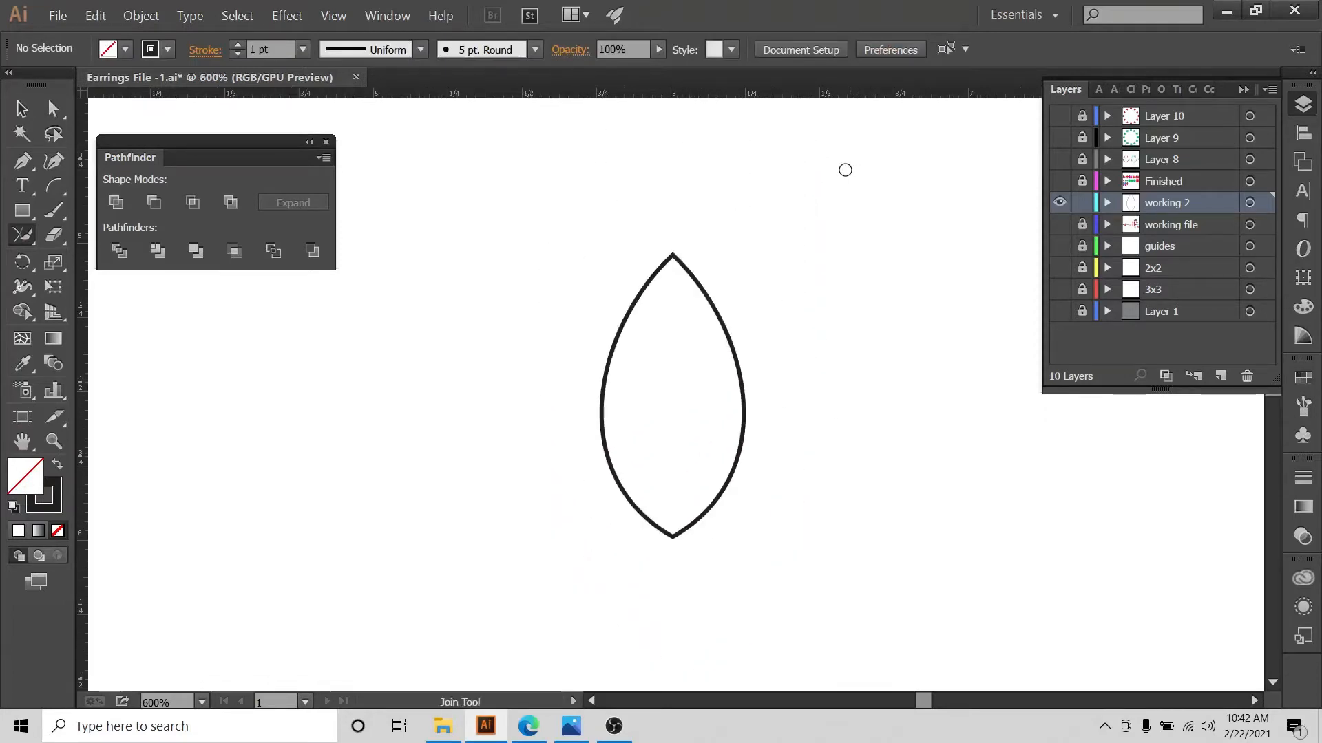
scroll(846, 170, "down", 2)
key("v")
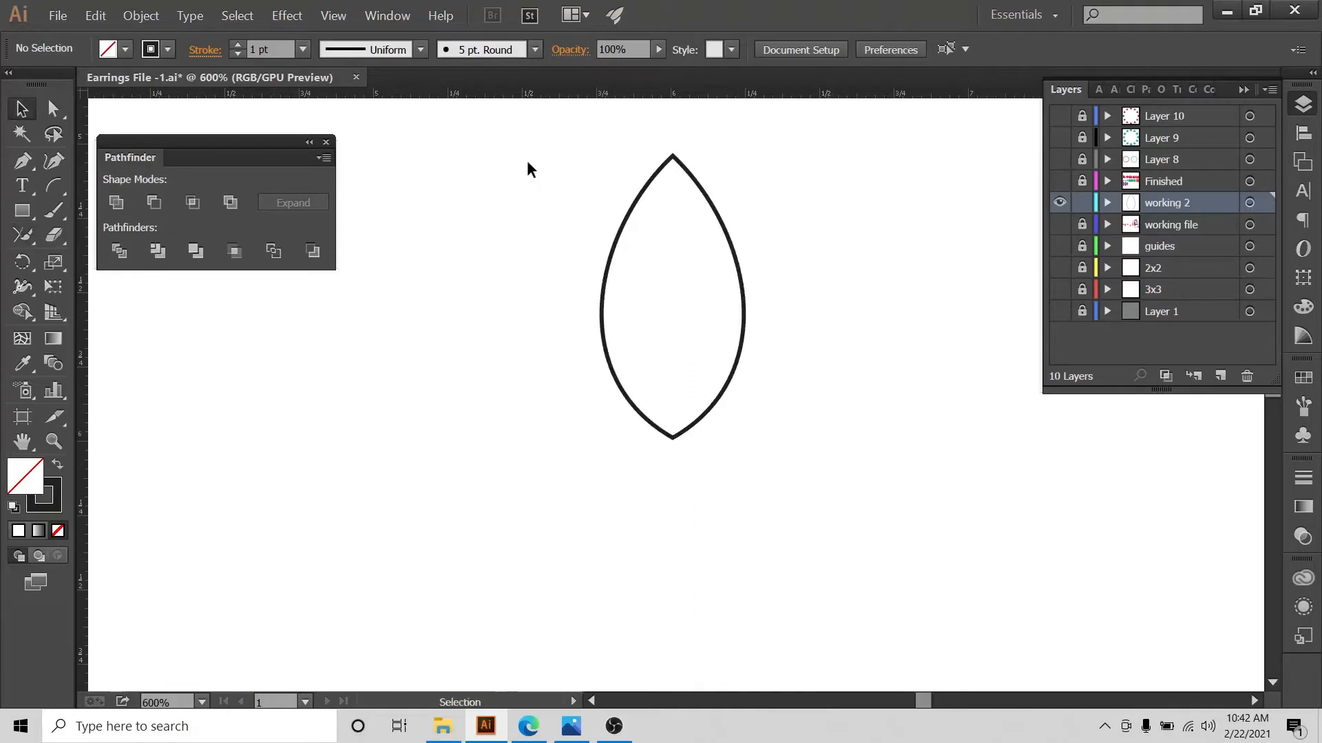
left_click(740, 330)
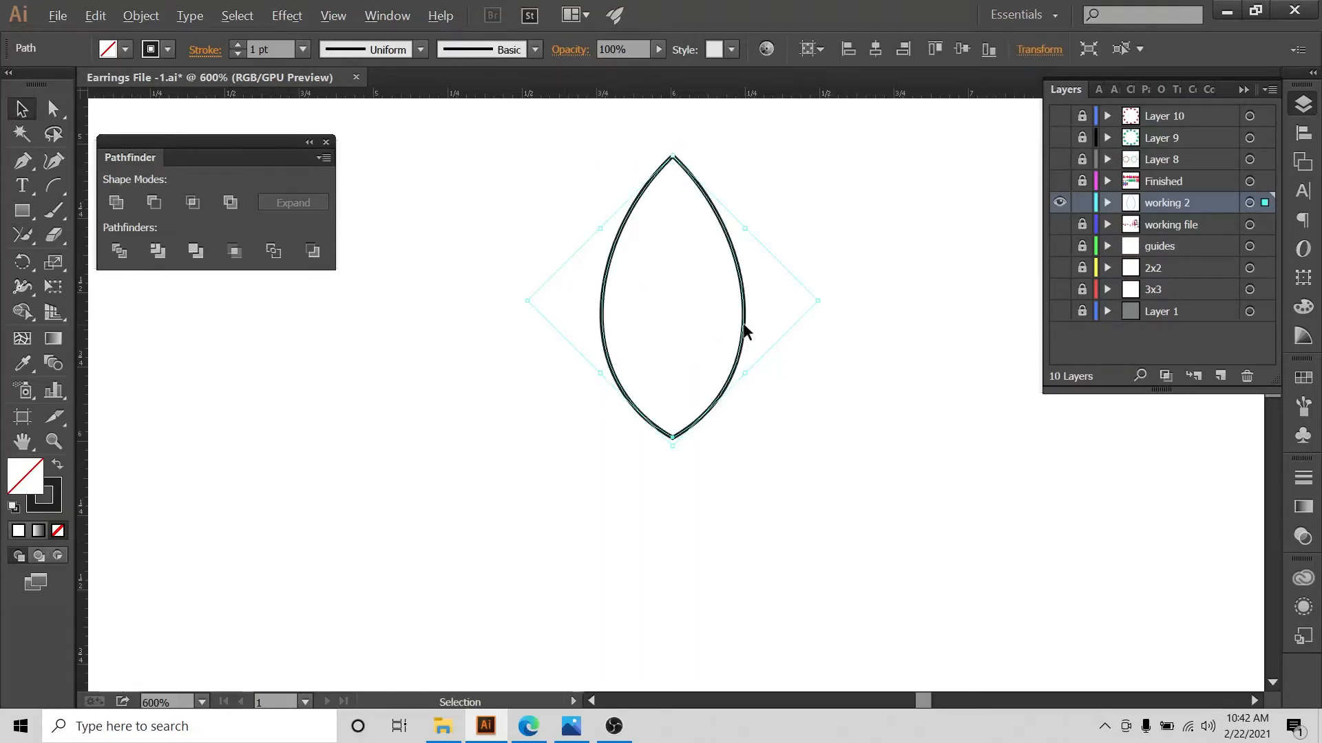
left_click_drag(746, 331, 1228, 531)
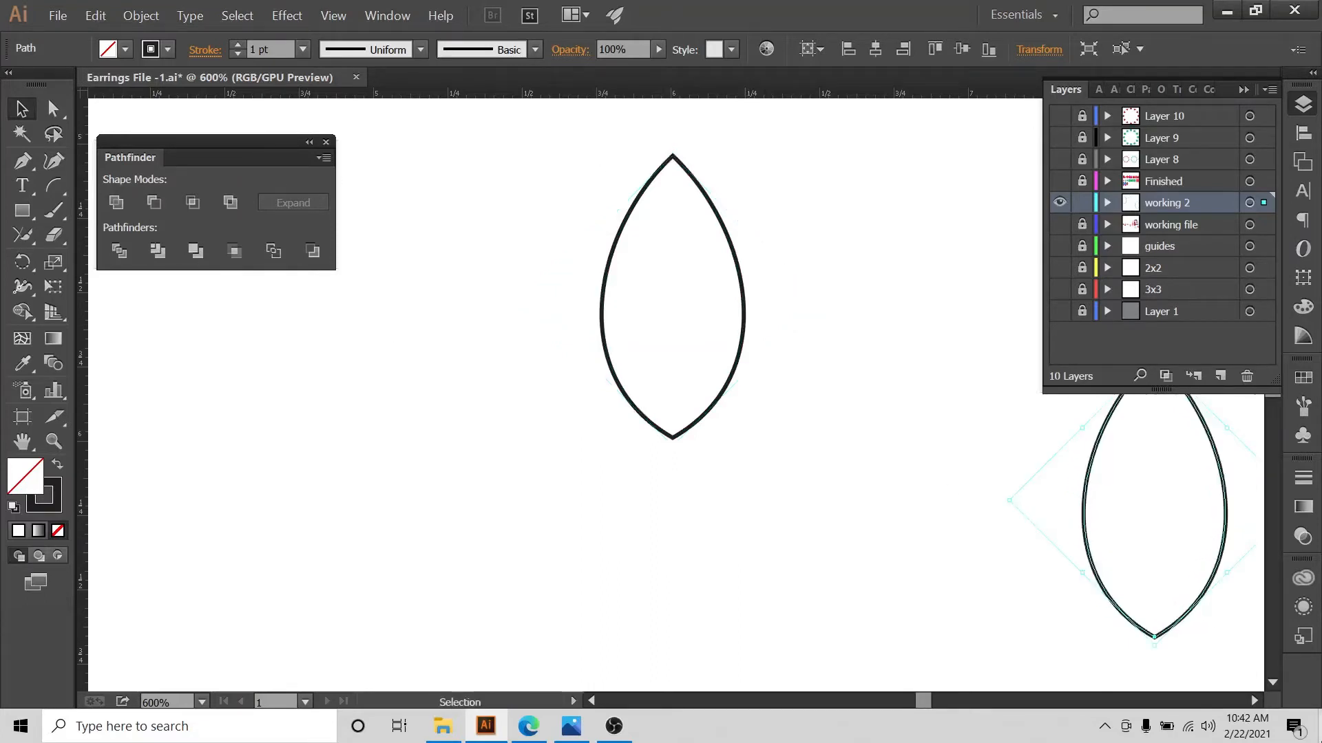
Show the 2x2 layer again and select the original petal inside the guide square
left_click_drag(741, 170, 662, 266)
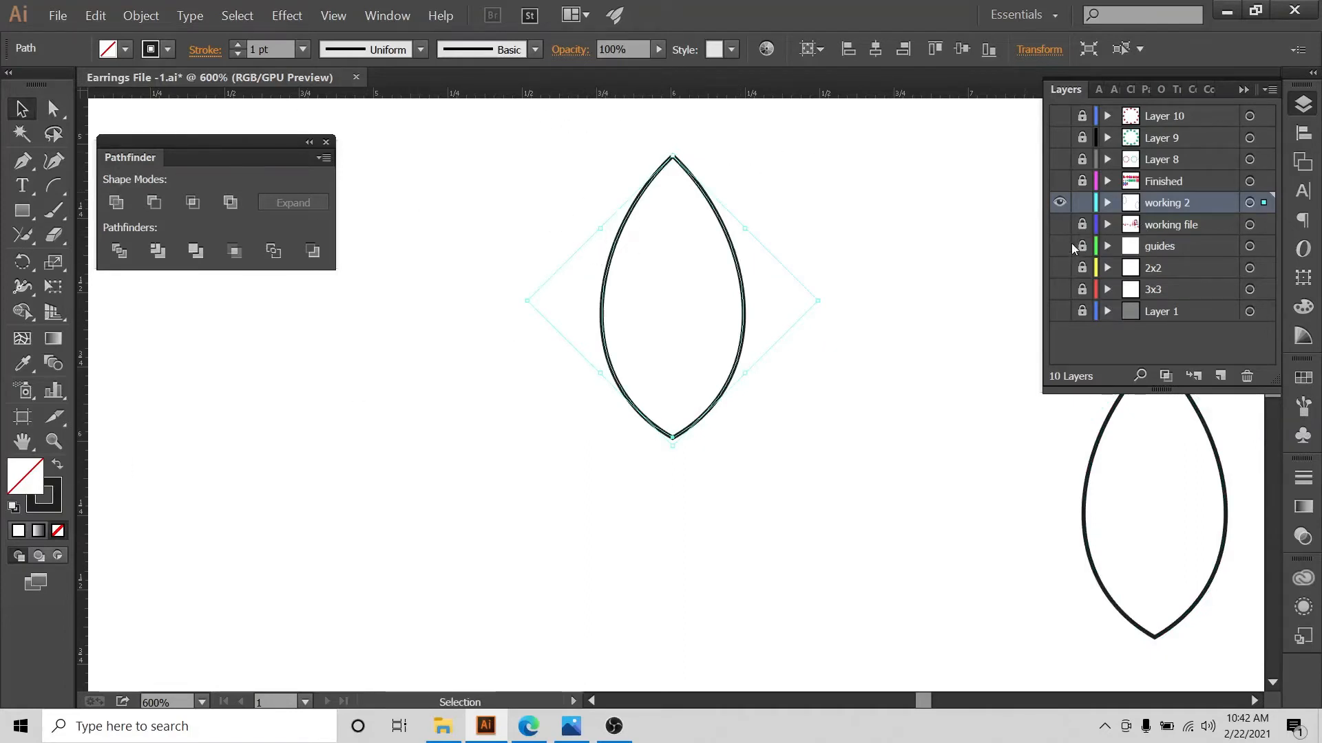
left_click(1060, 268)
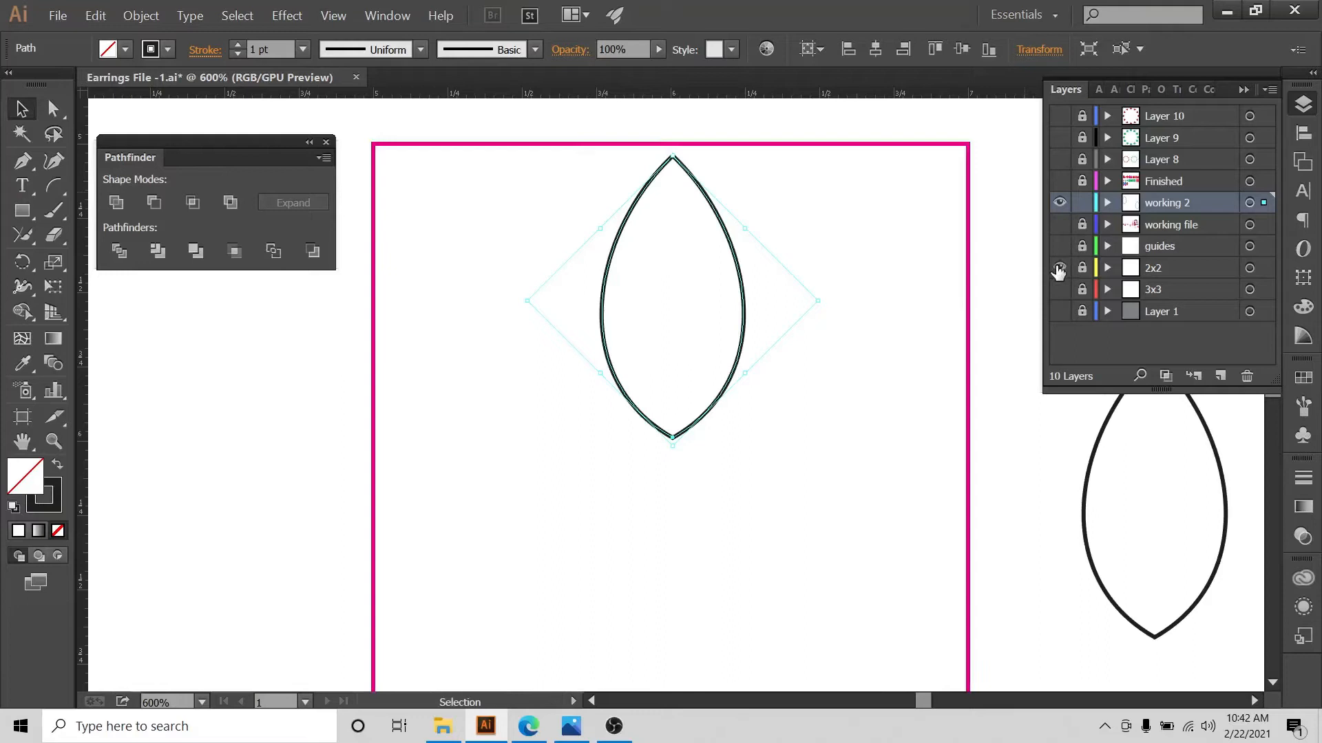
left_click(720, 117)
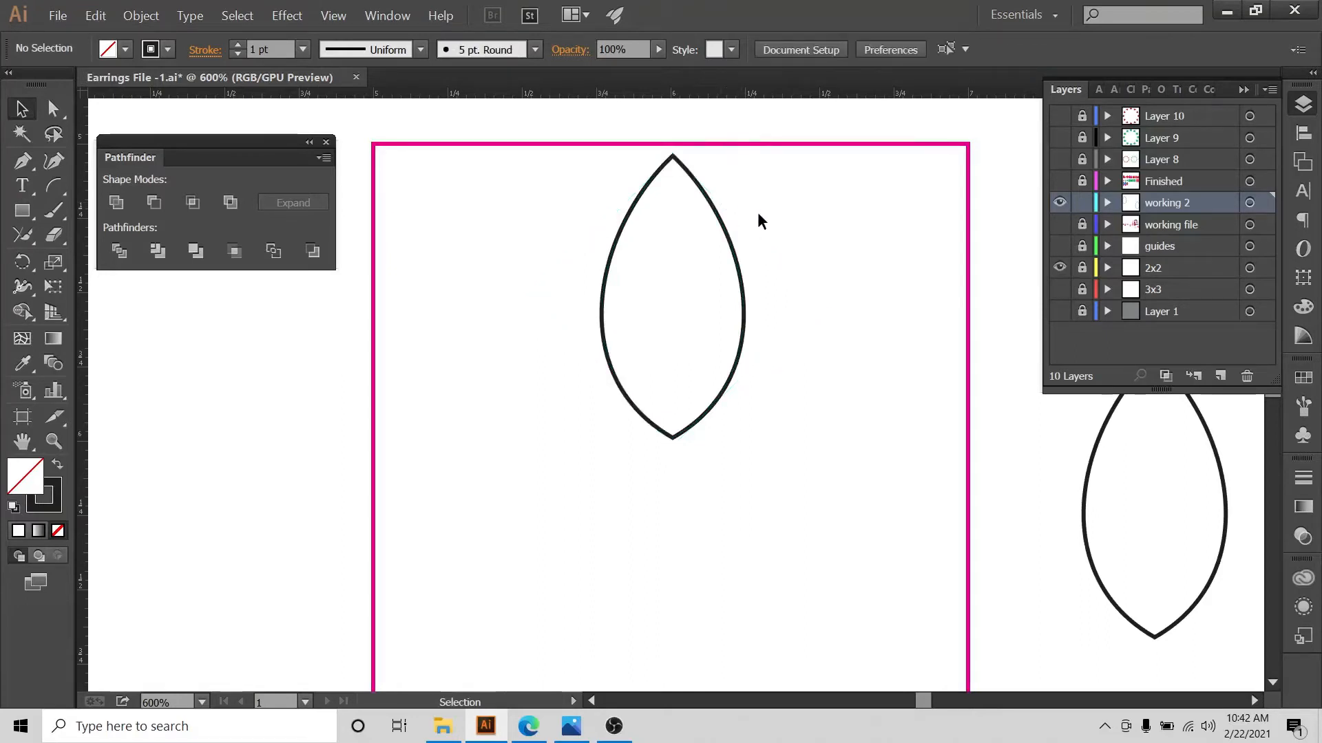
scroll(758, 213, "down", 3)
scroll(761, 217, "up", 2)
left_click_drag(754, 181, 680, 252)
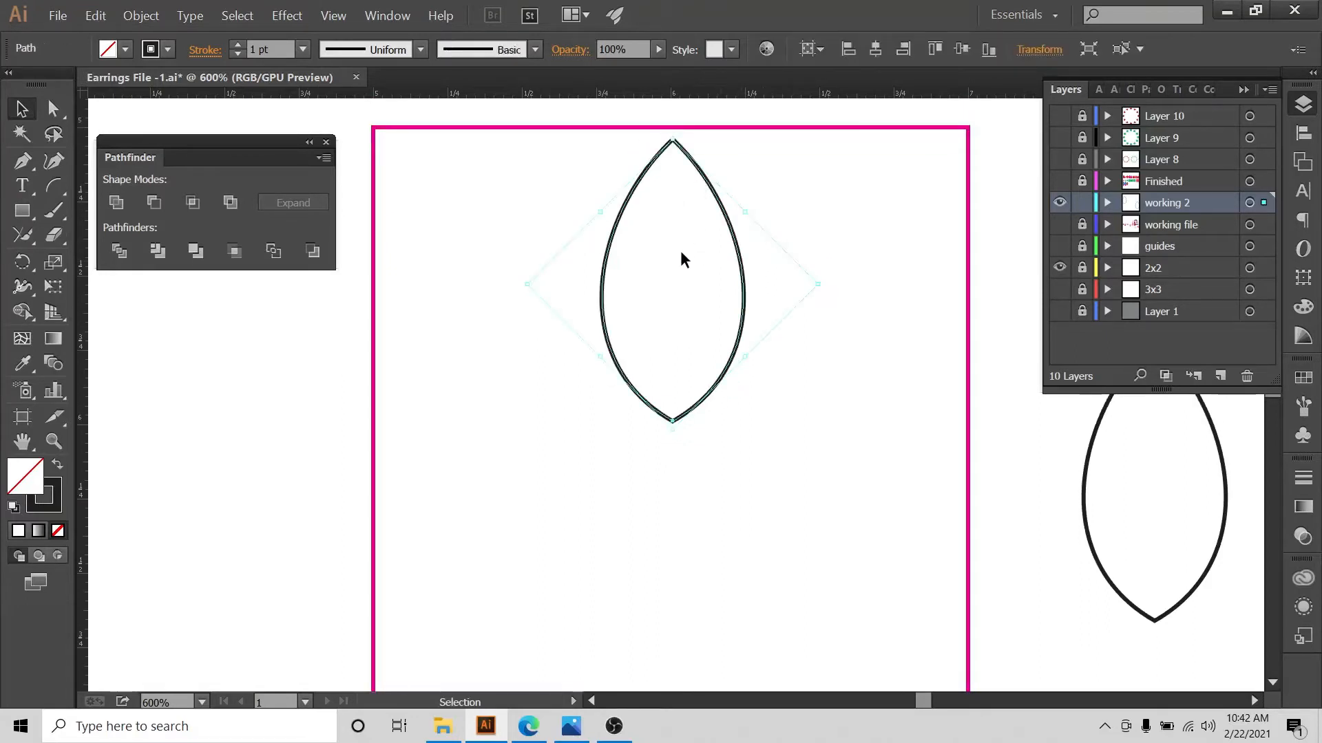
Try a 6 pt stroke on the petal and check the mandala earrings reference picture in Photos, returning to the drawing
left_click(236, 46)
left_click(236, 46)
left_click(236, 45)
left_click(236, 46)
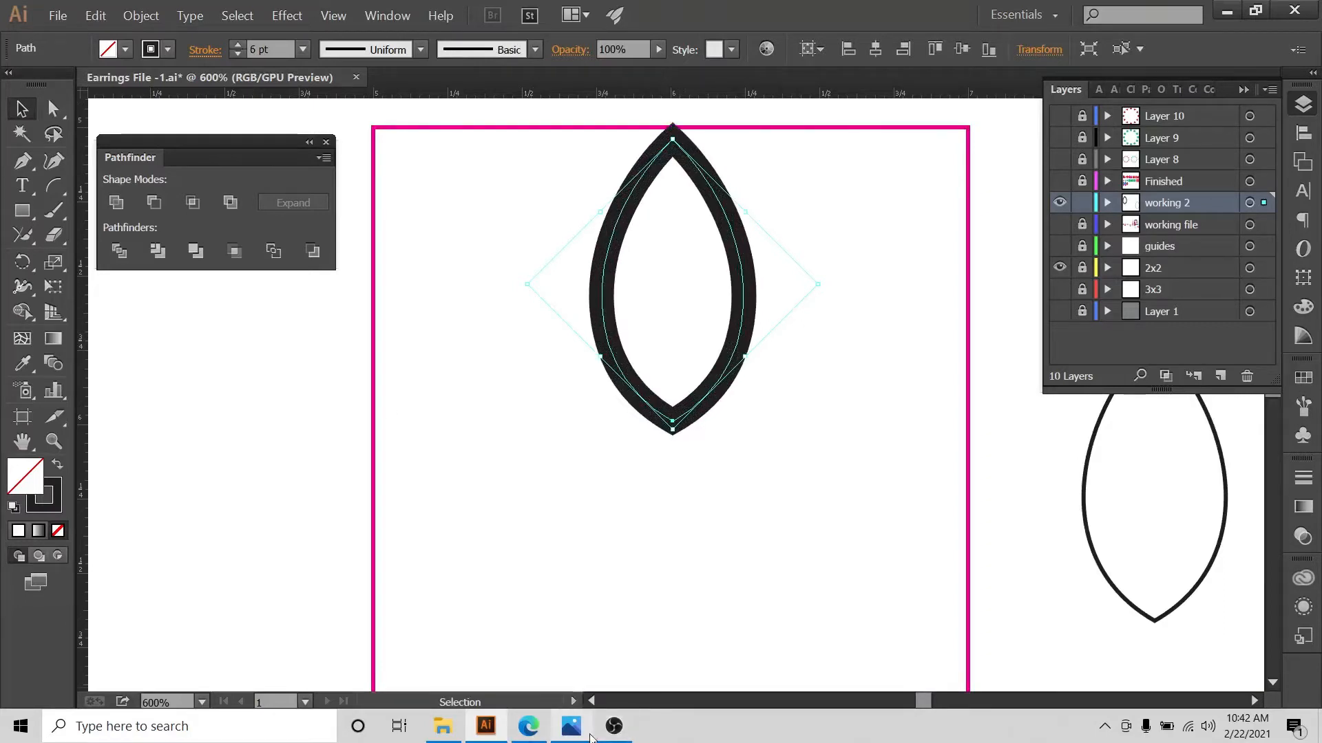
left_click(572, 726)
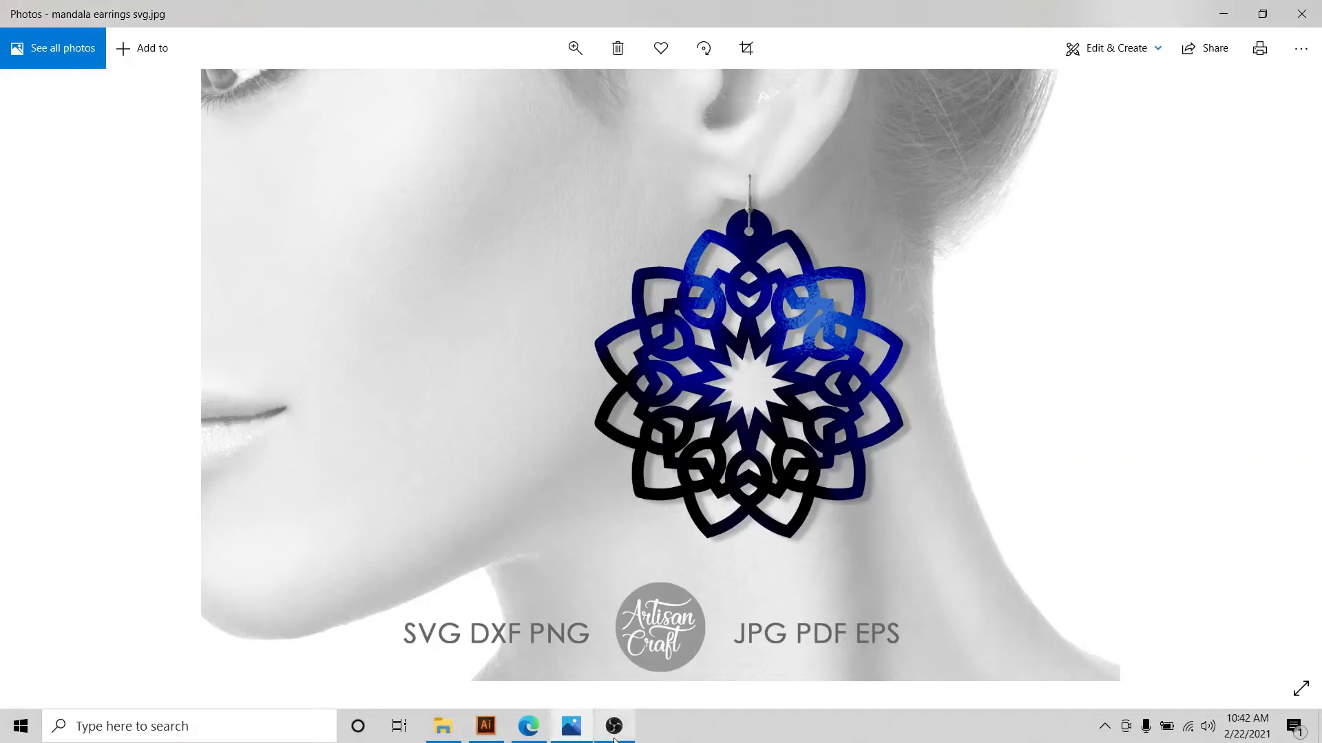
left_click(489, 728)
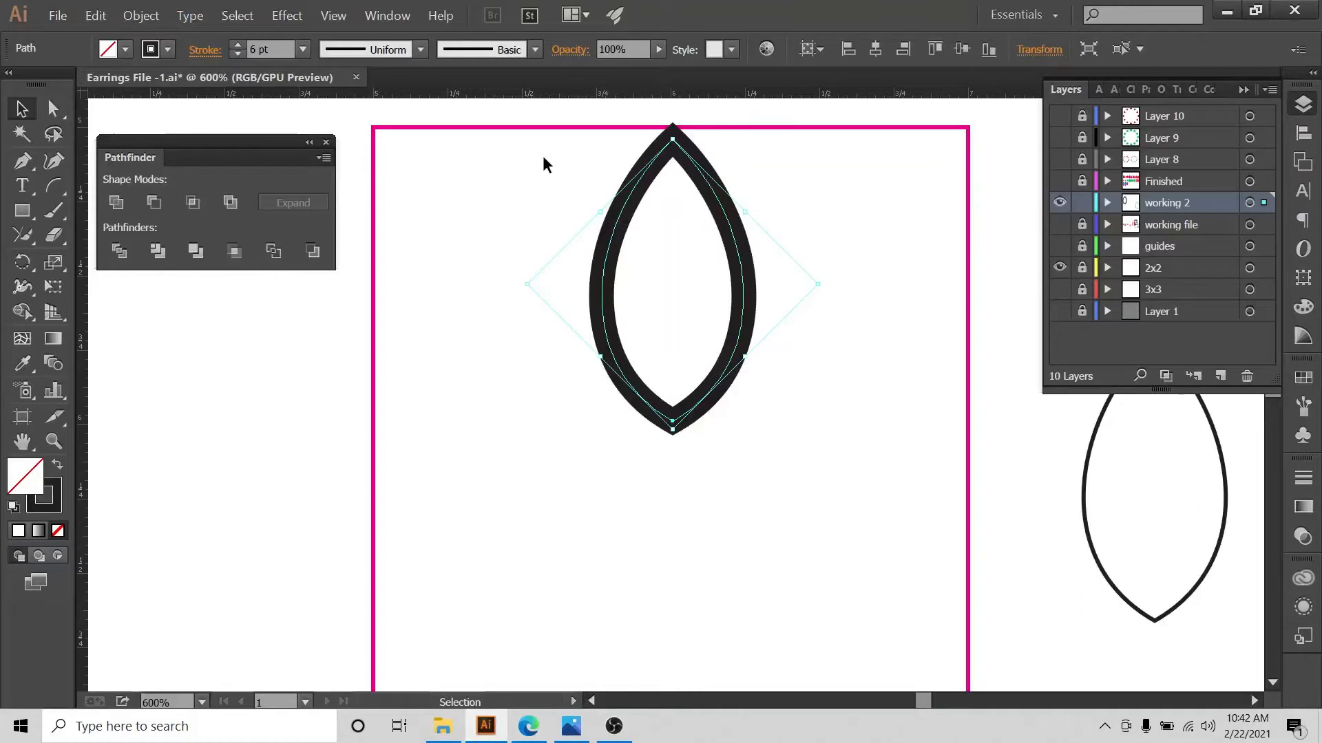
Set the petal's stroke weight to 5 pt and deselect it
left_click(237, 53)
left_click(238, 53)
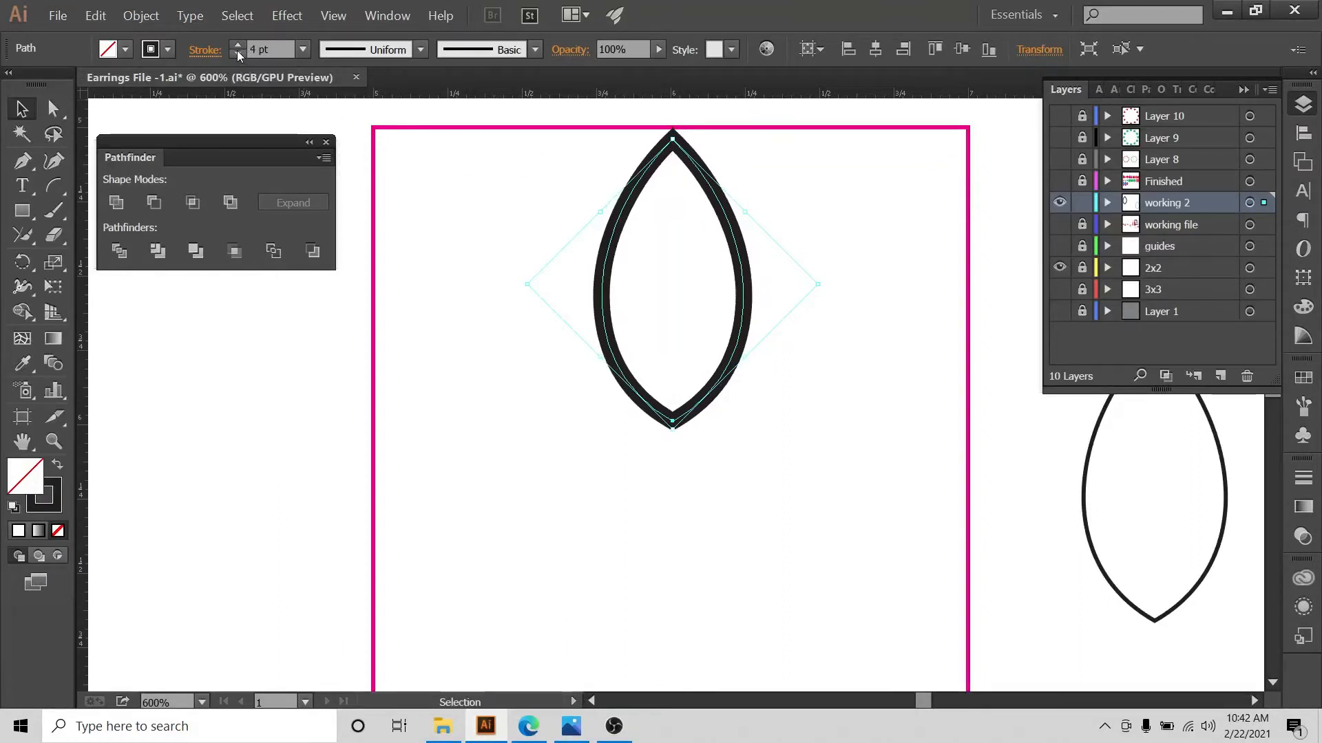
left_click(236, 45)
left_click(490, 235)
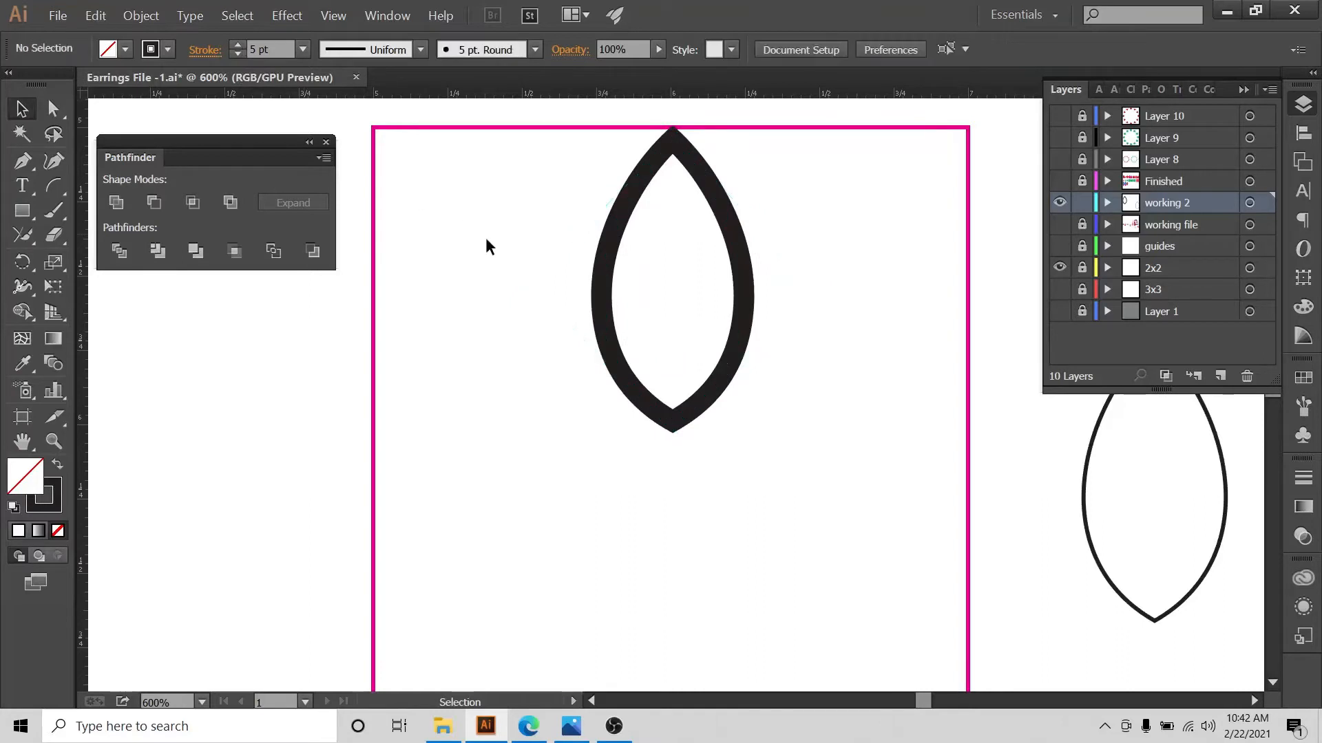
key("ctrl+minus")
key("ctrl+minus")
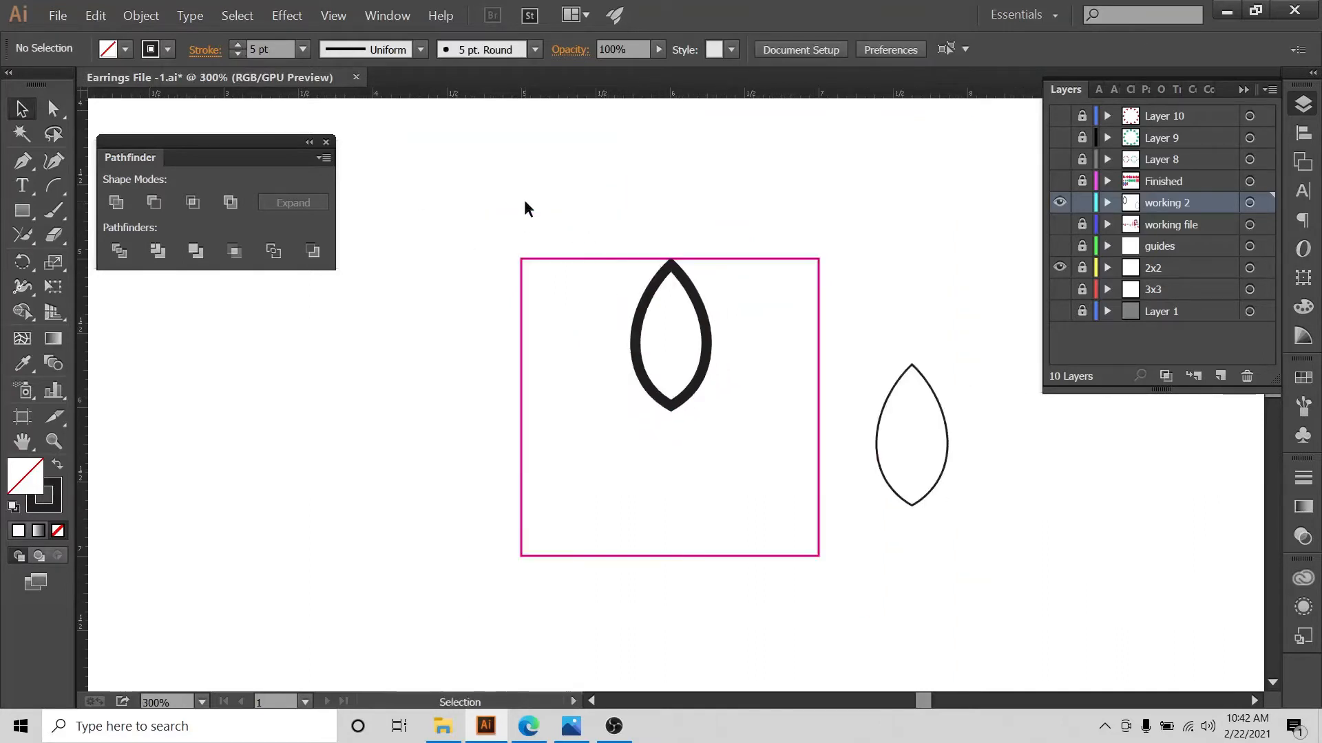
key("ctrl+minus")
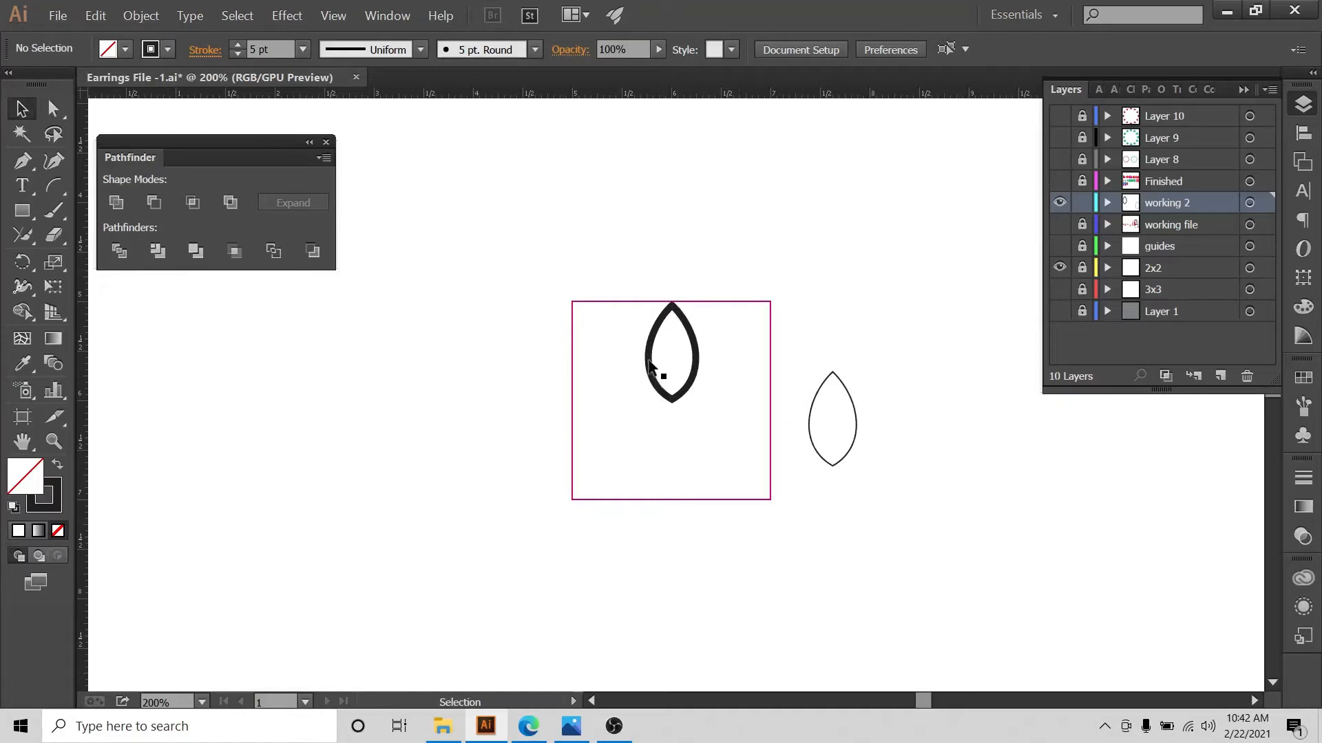
key("ctrl+plus")
key("ctrl+plus")
key("ctrl+plus")
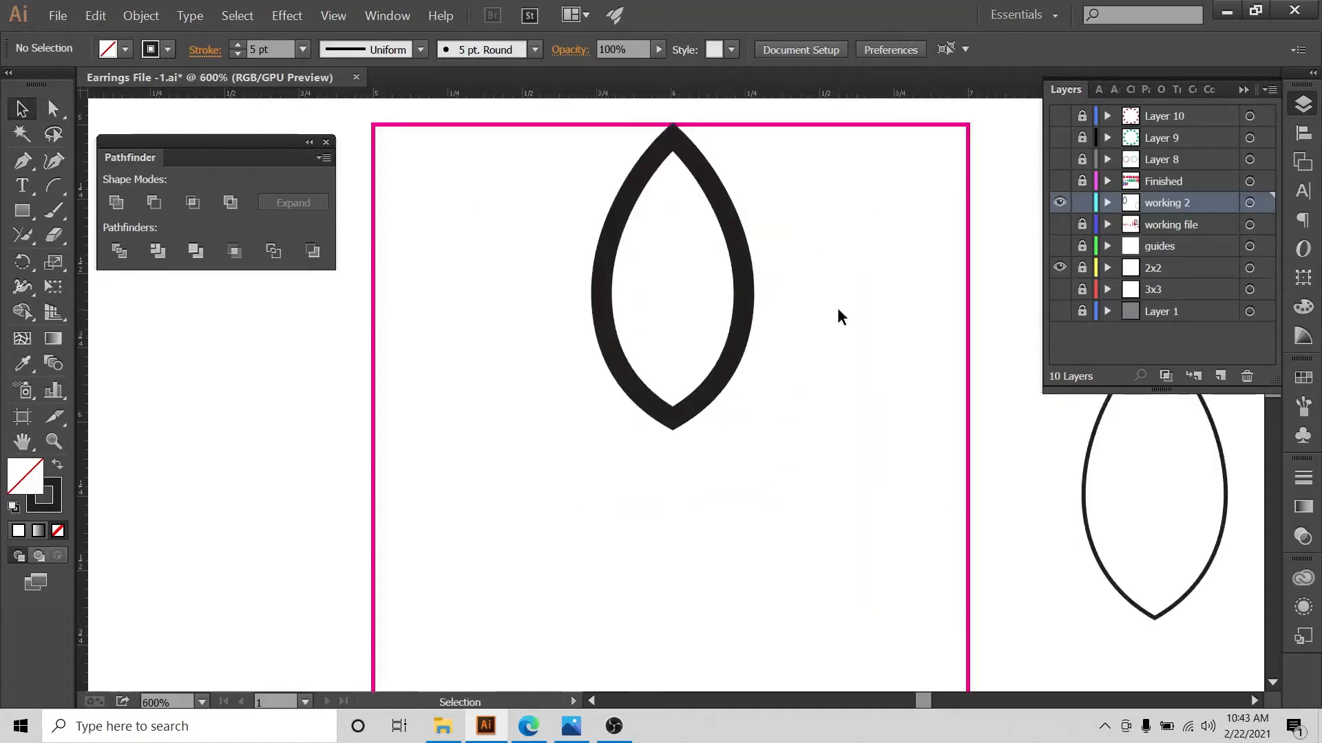
Select the thick-stroked petal inside the guide square and show the objects contained in the working 2 layer
scroll(682, 316, "up", 1)
left_click(591, 329)
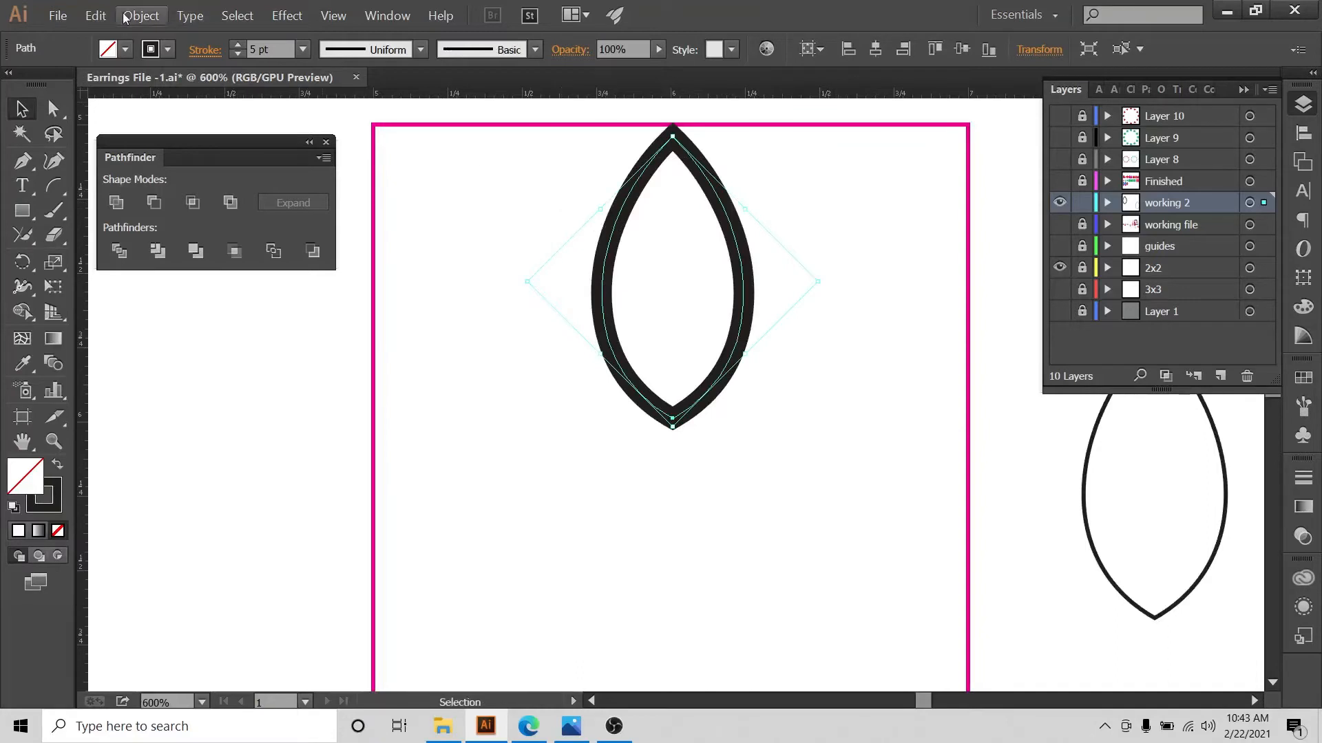
left_click_drag(551, 169, 740, 289)
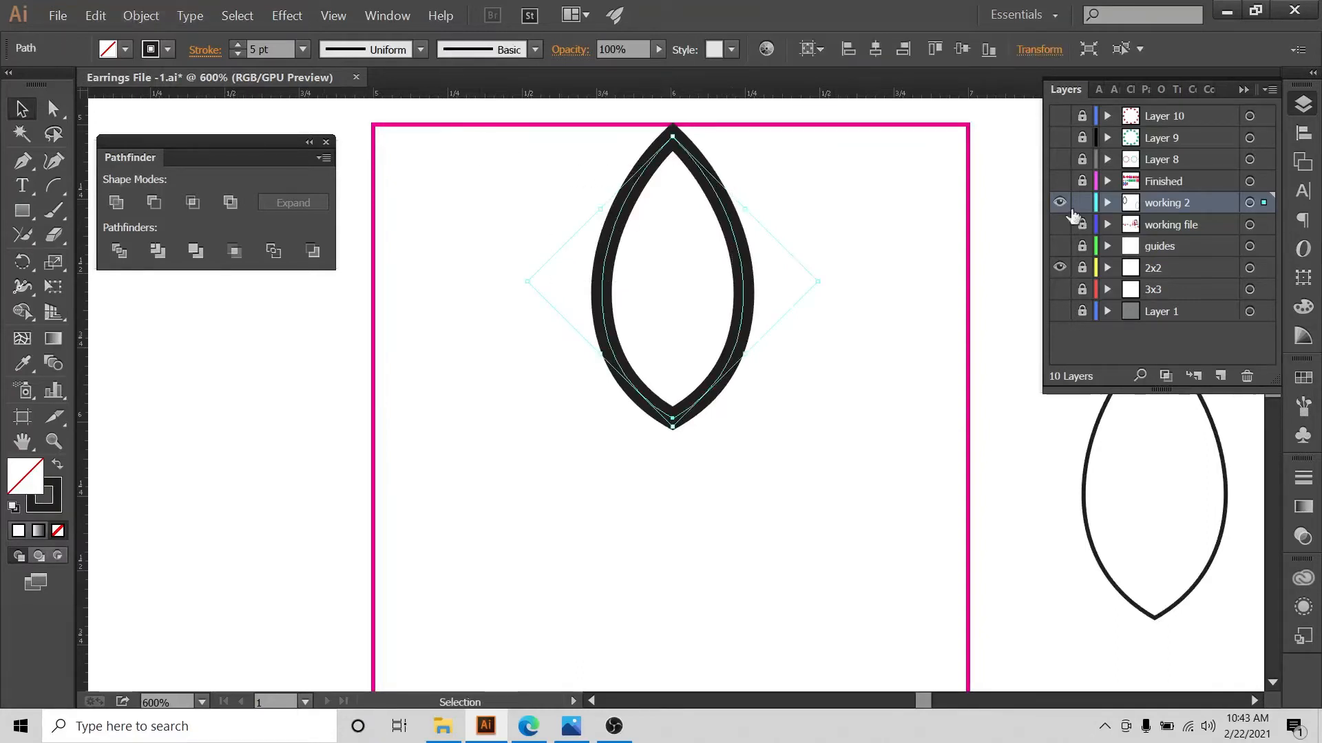
left_click(1108, 203)
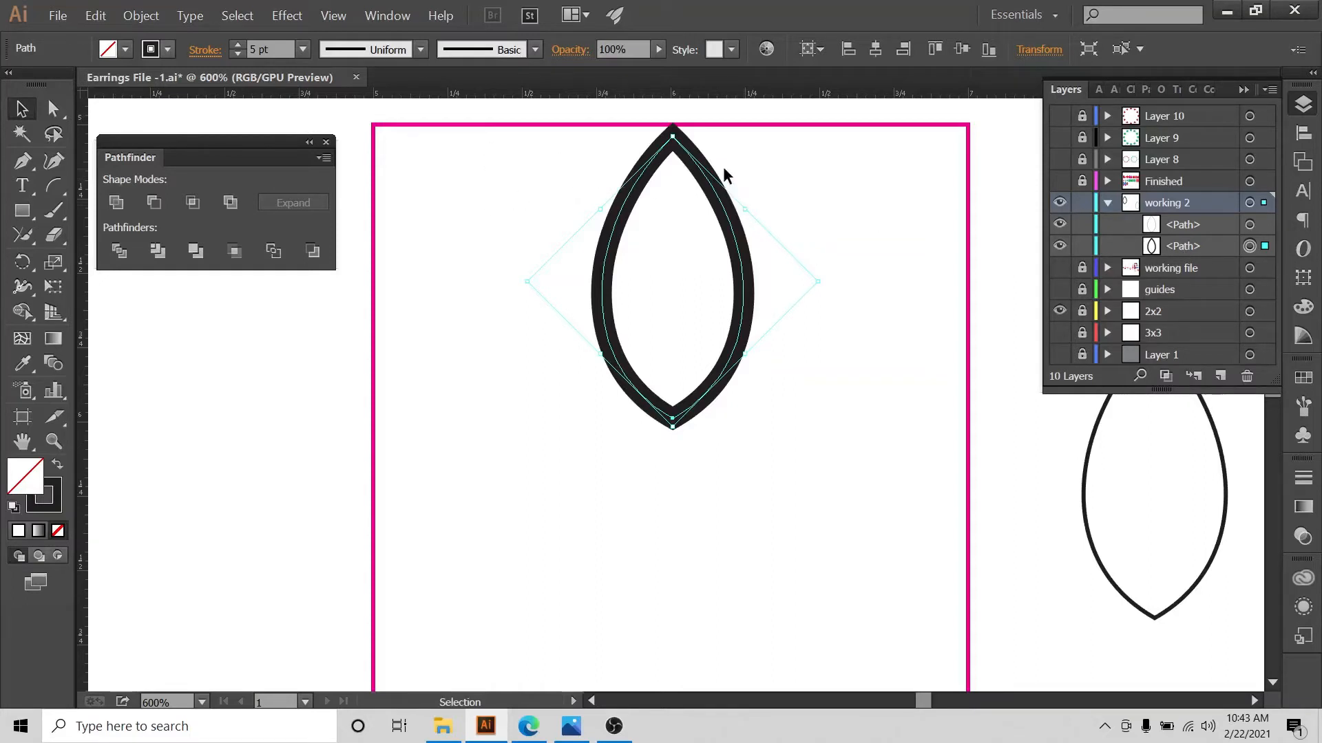
Expand the petal's stroke into filled outlines and unite the pieces into one compound shape
left_click(141, 15)
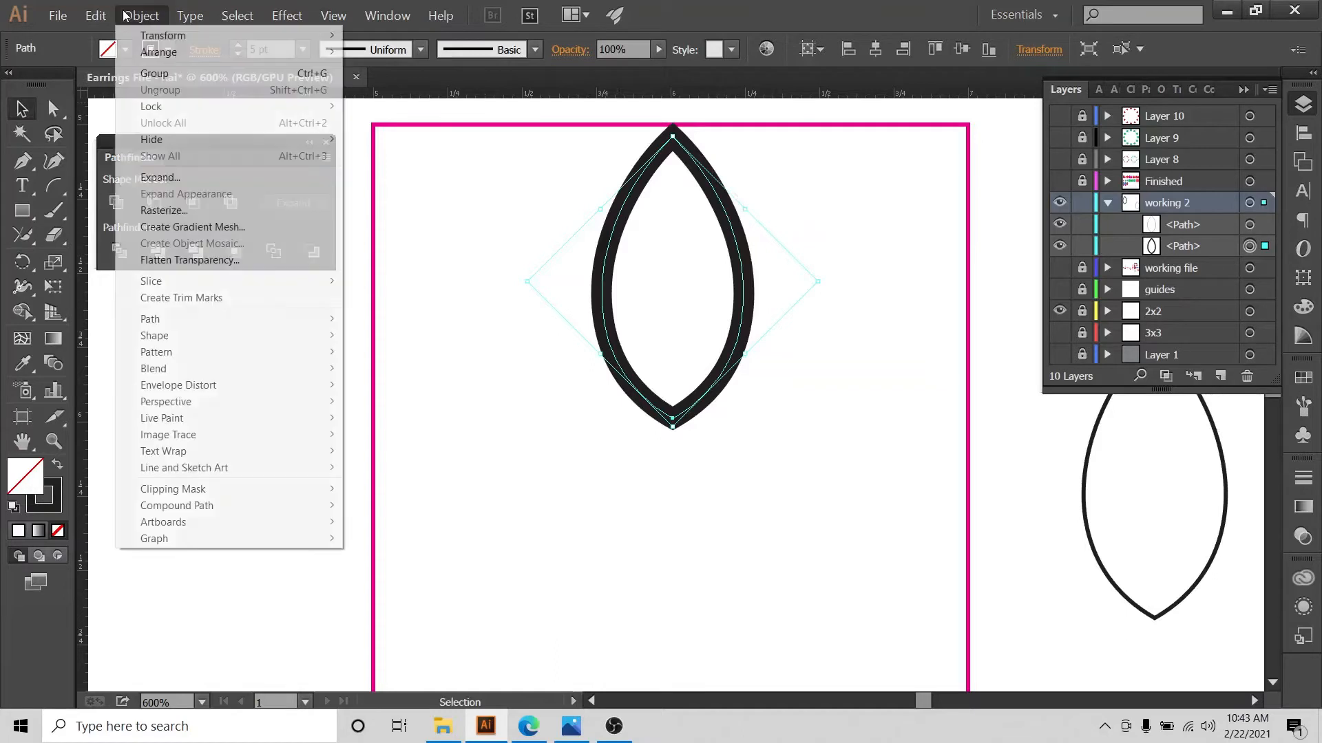
left_click(202, 178)
left_click(613, 478)
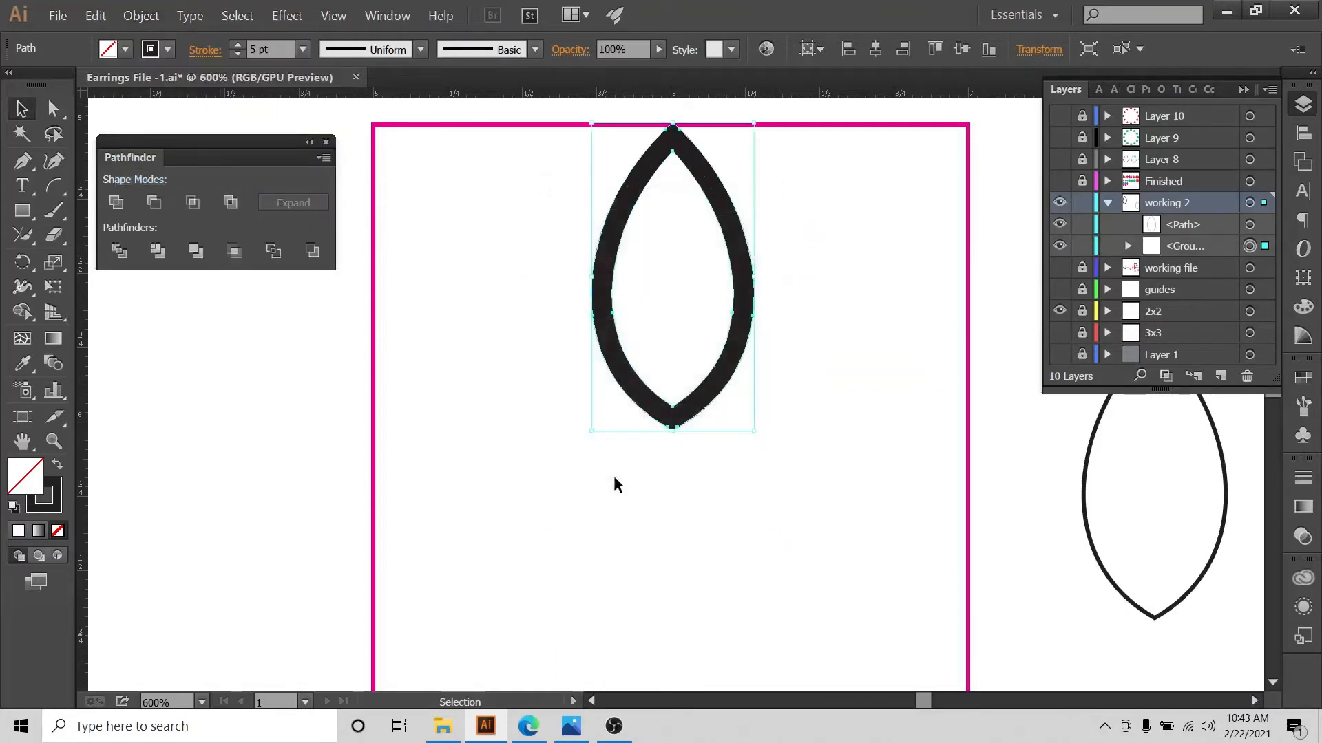
left_click(116, 204)
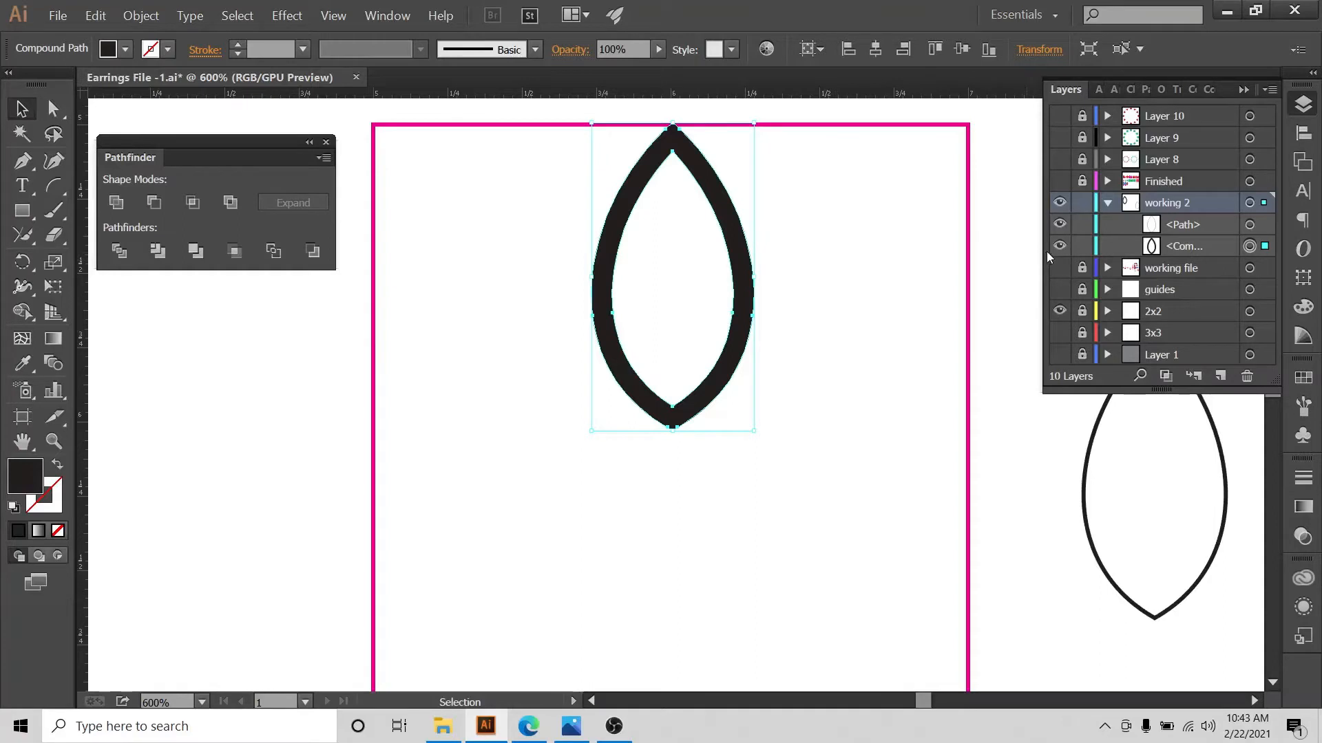
Examine the united petal up close and its entry in the working 2 layer's object list, leaving it deselected
left_click_drag(1046, 251, 989, 251)
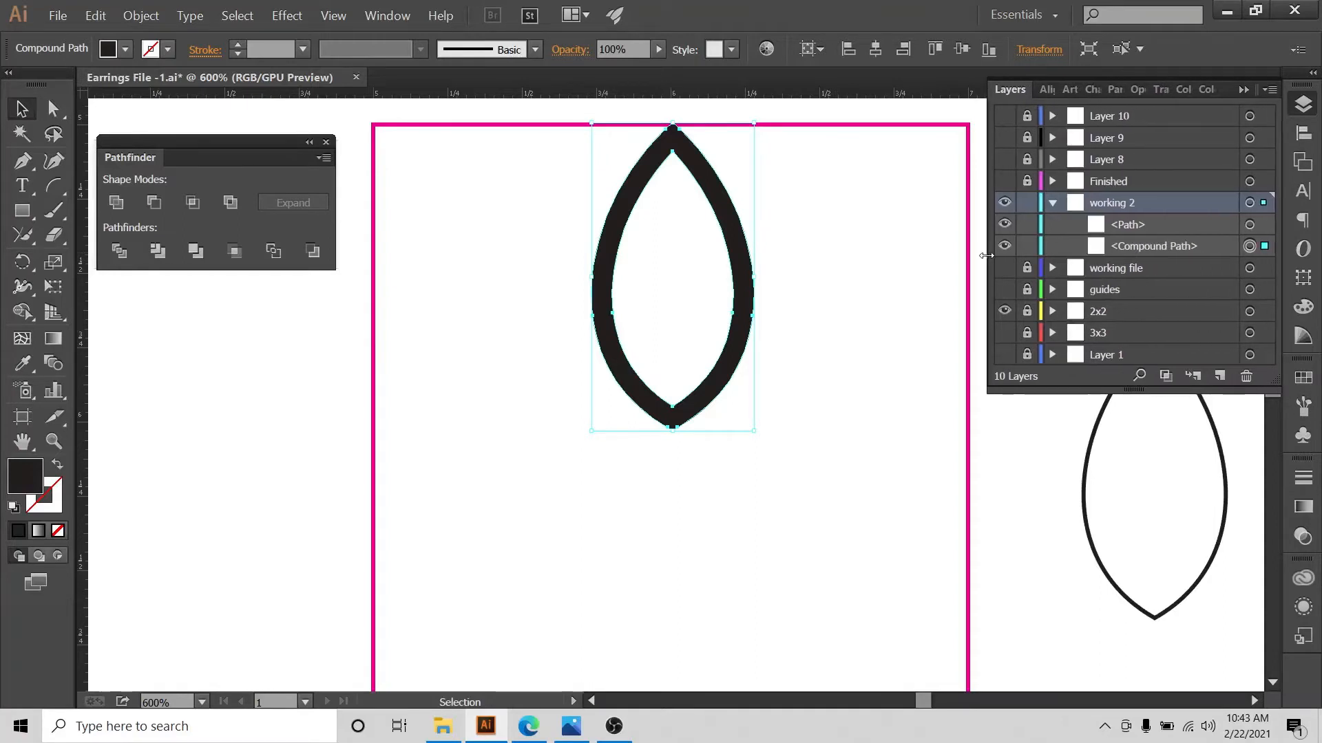
left_click(813, 210)
key("ctrl+plus")
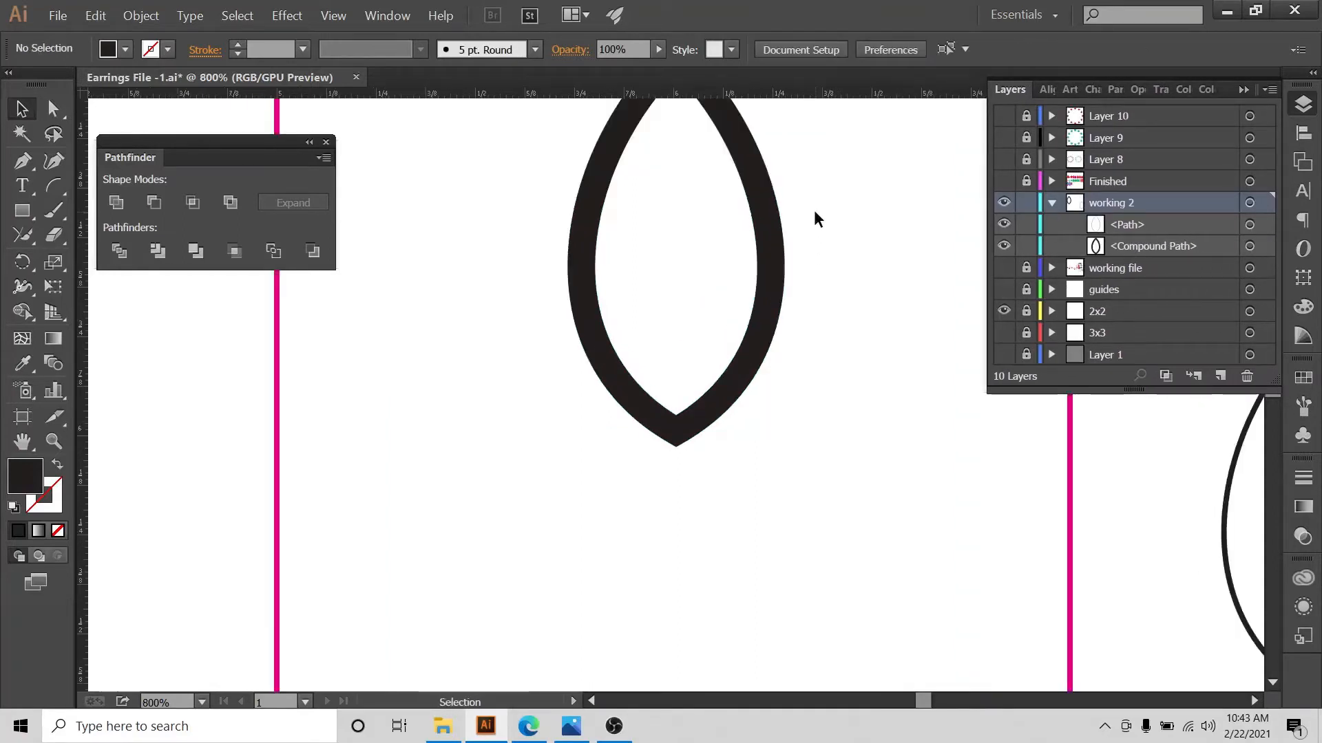
scroll(847, 269, "up", 3)
left_click_drag(790, 249, 664, 348)
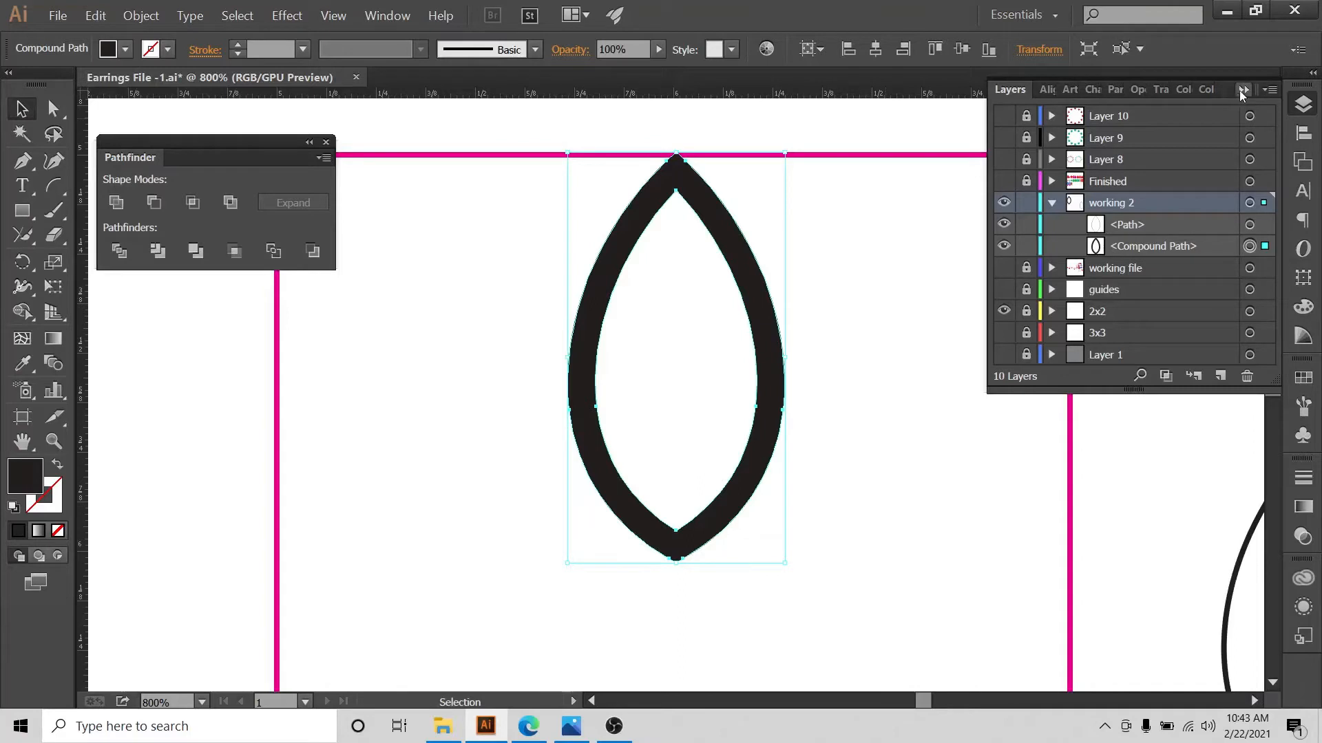
left_click_drag(989, 165, 1044, 165)
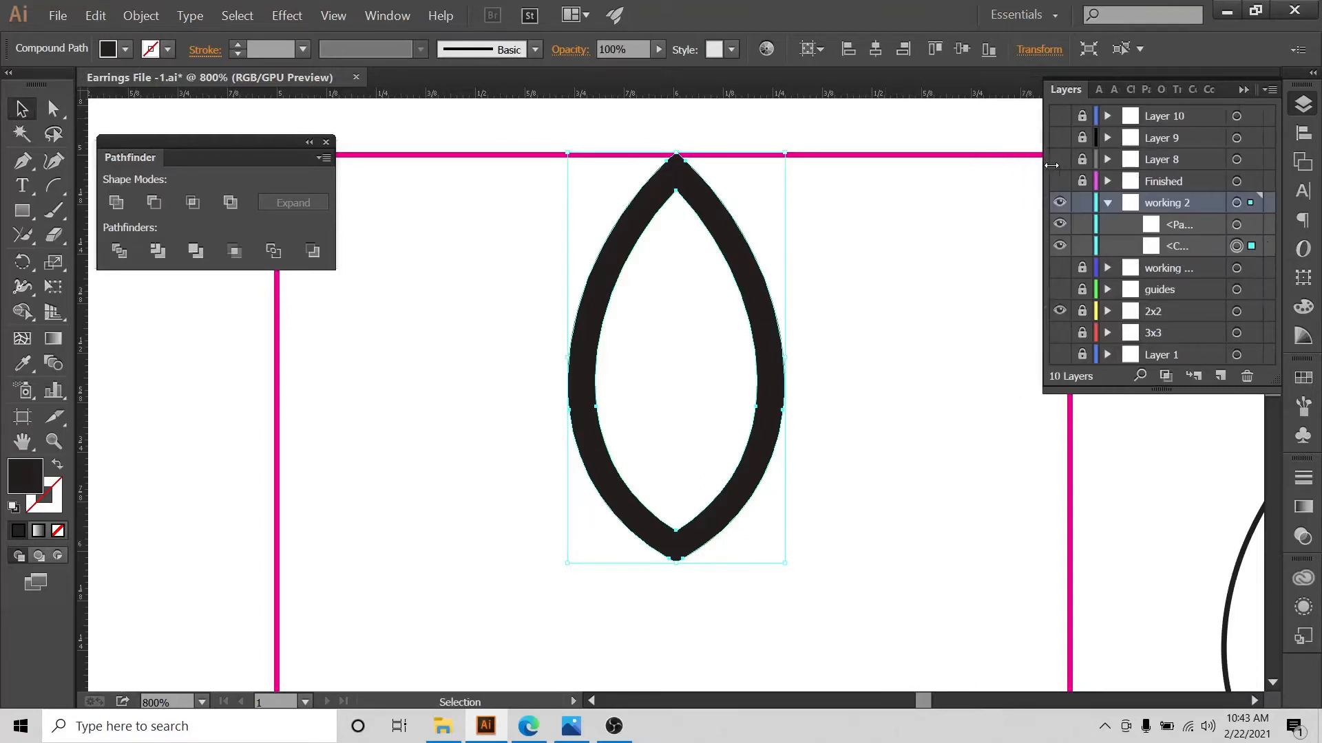
key("ctrl+minus")
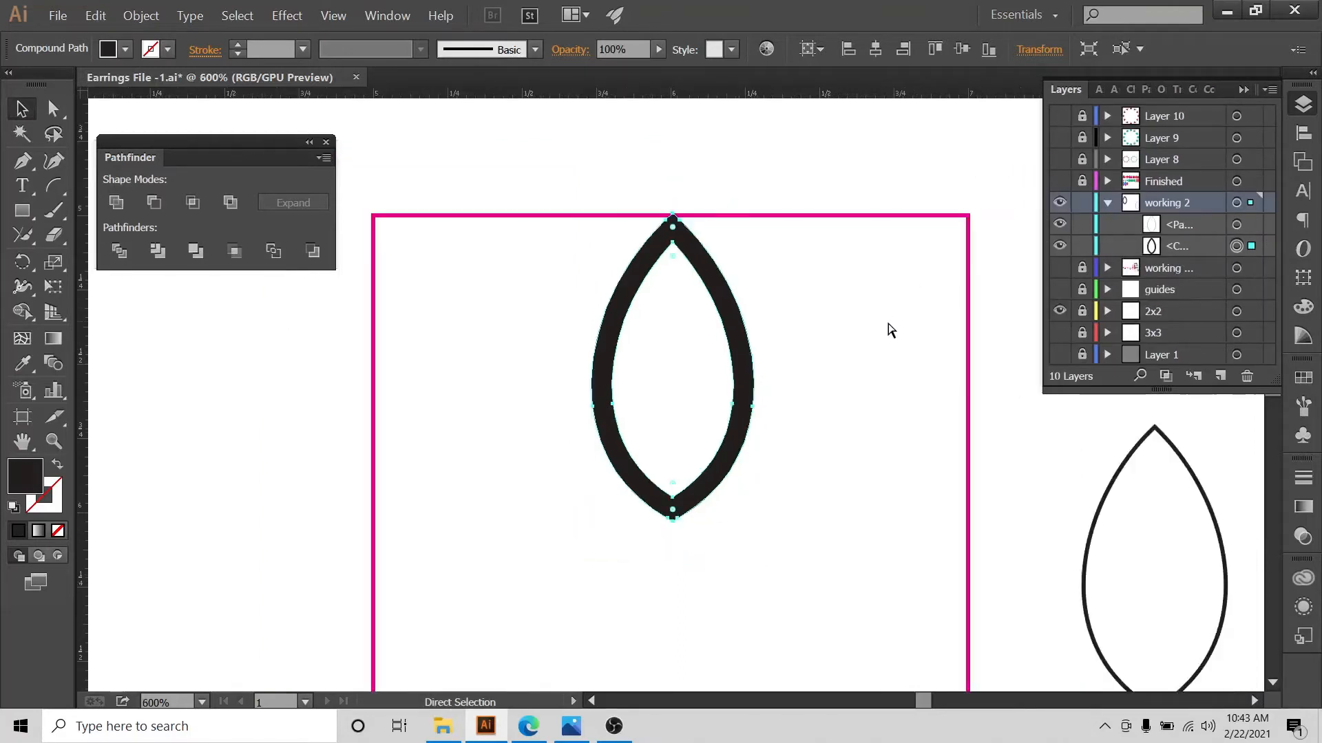
scroll(886, 323, "right", 1)
scroll(814, 344, "down", 1)
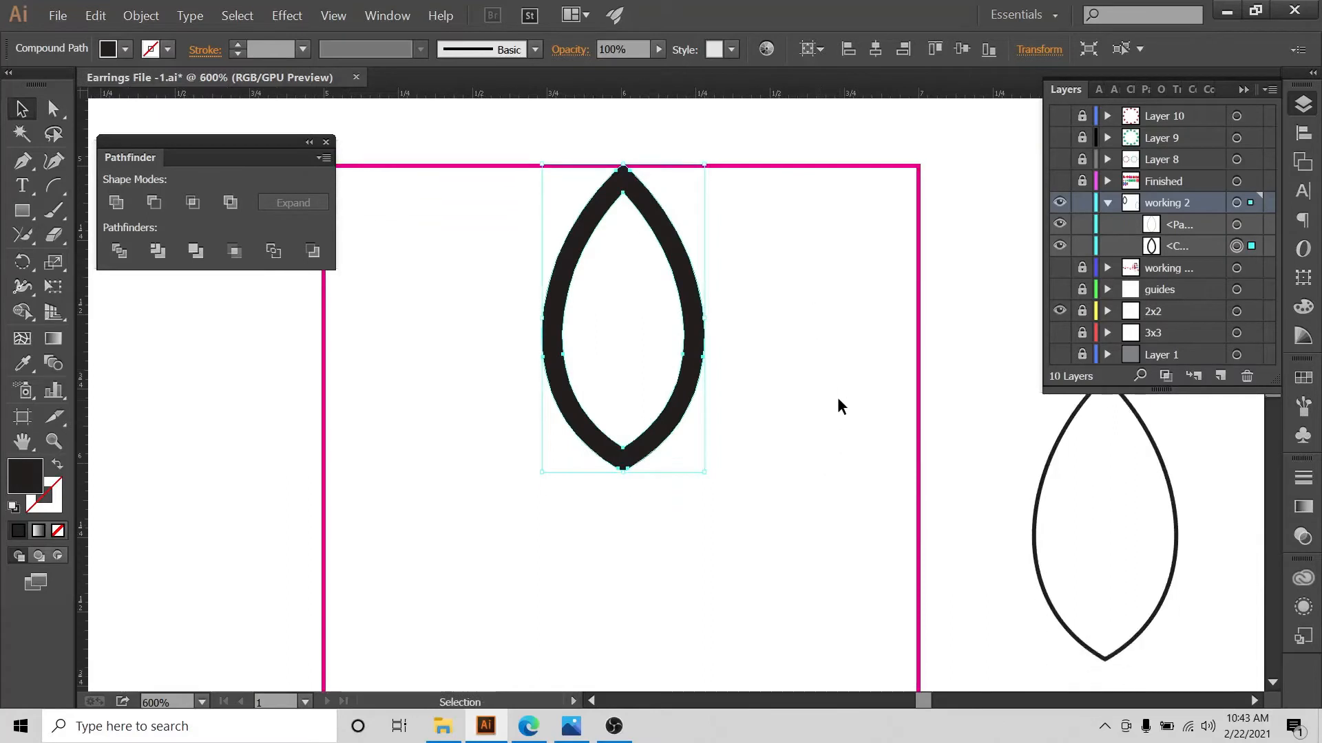
left_click_drag(791, 421, 850, 372)
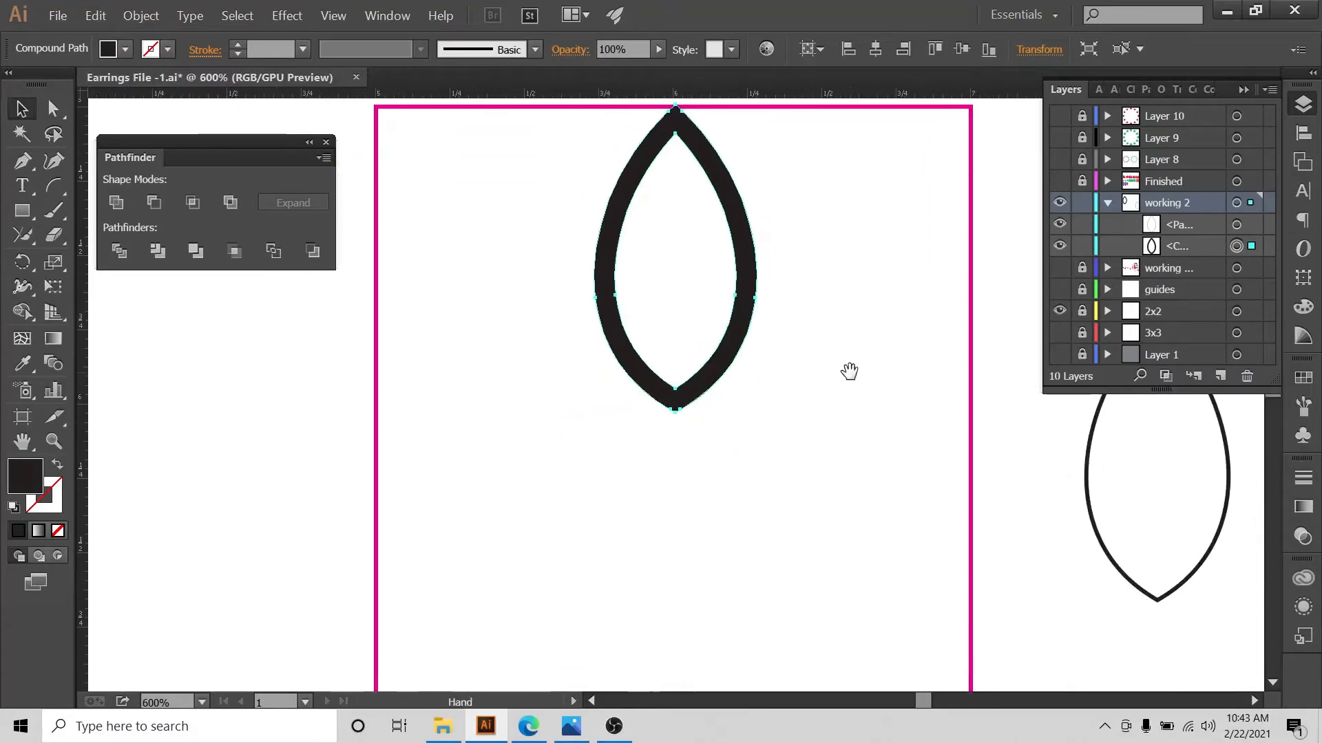
left_click(264, 415)
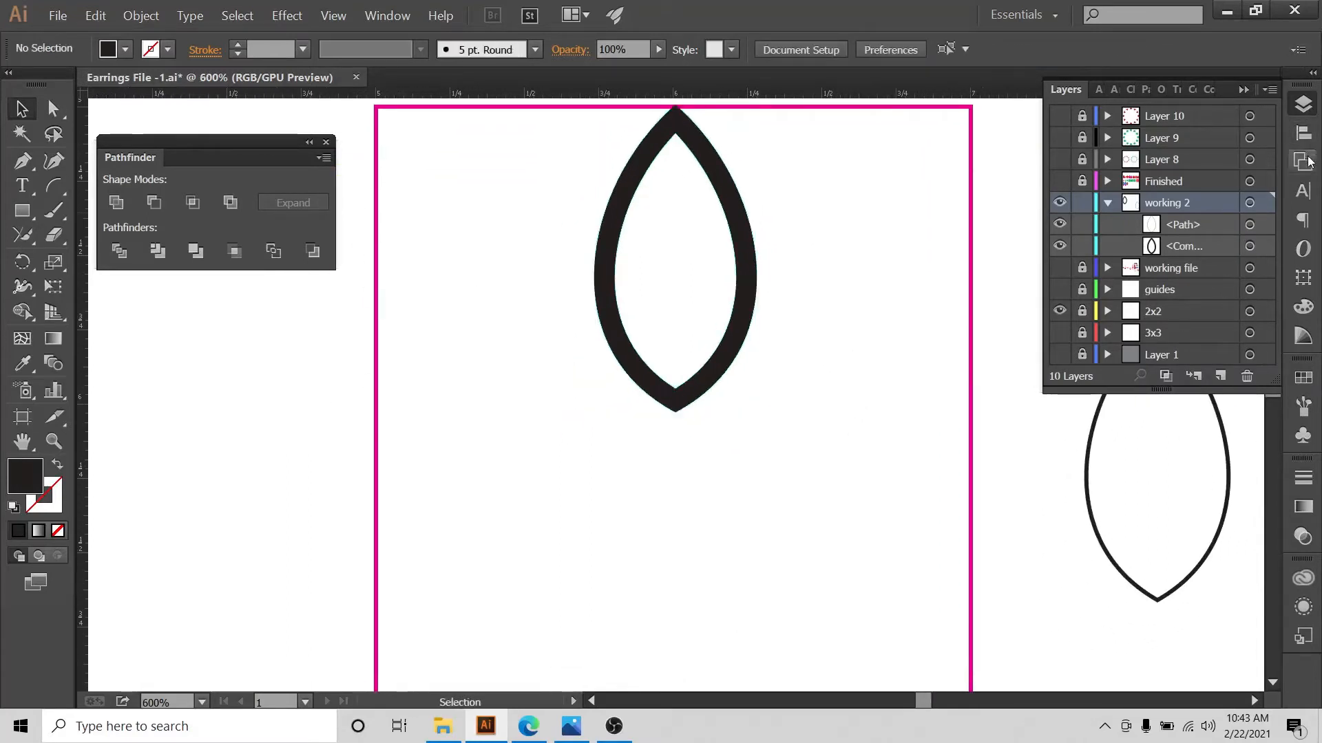
Show the guides layer and scale the petal down slightly from its center so it clears the horizontal guide
left_click(1056, 297)
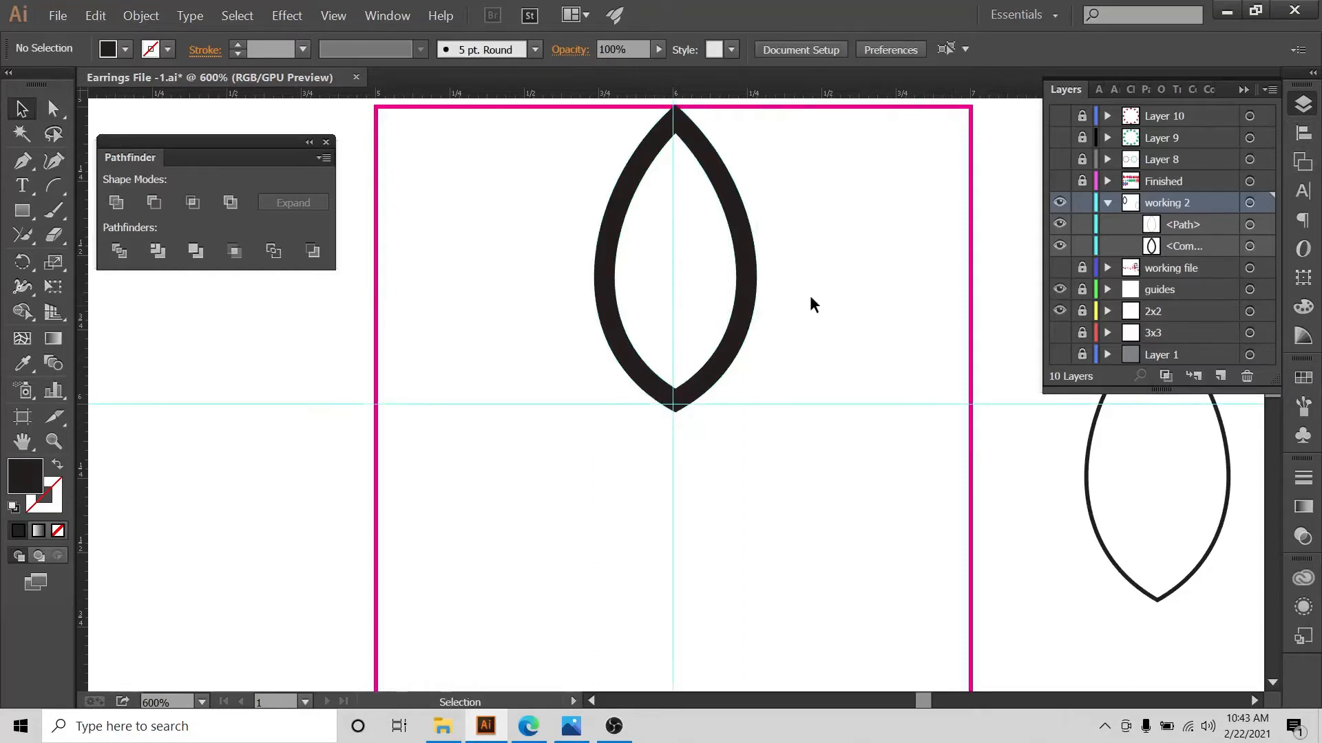
left_click_drag(708, 280, 833, 358)
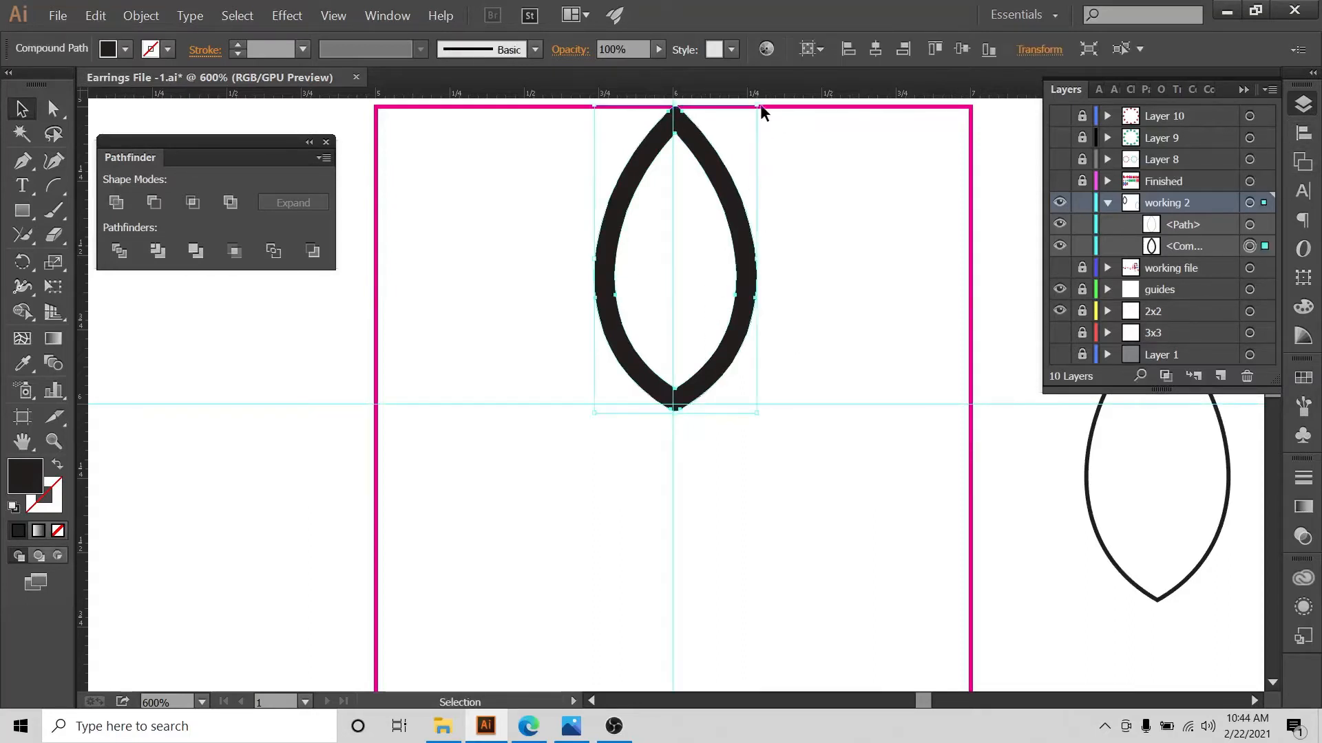
left_click_drag(758, 106, 749, 119)
left_click(790, 155)
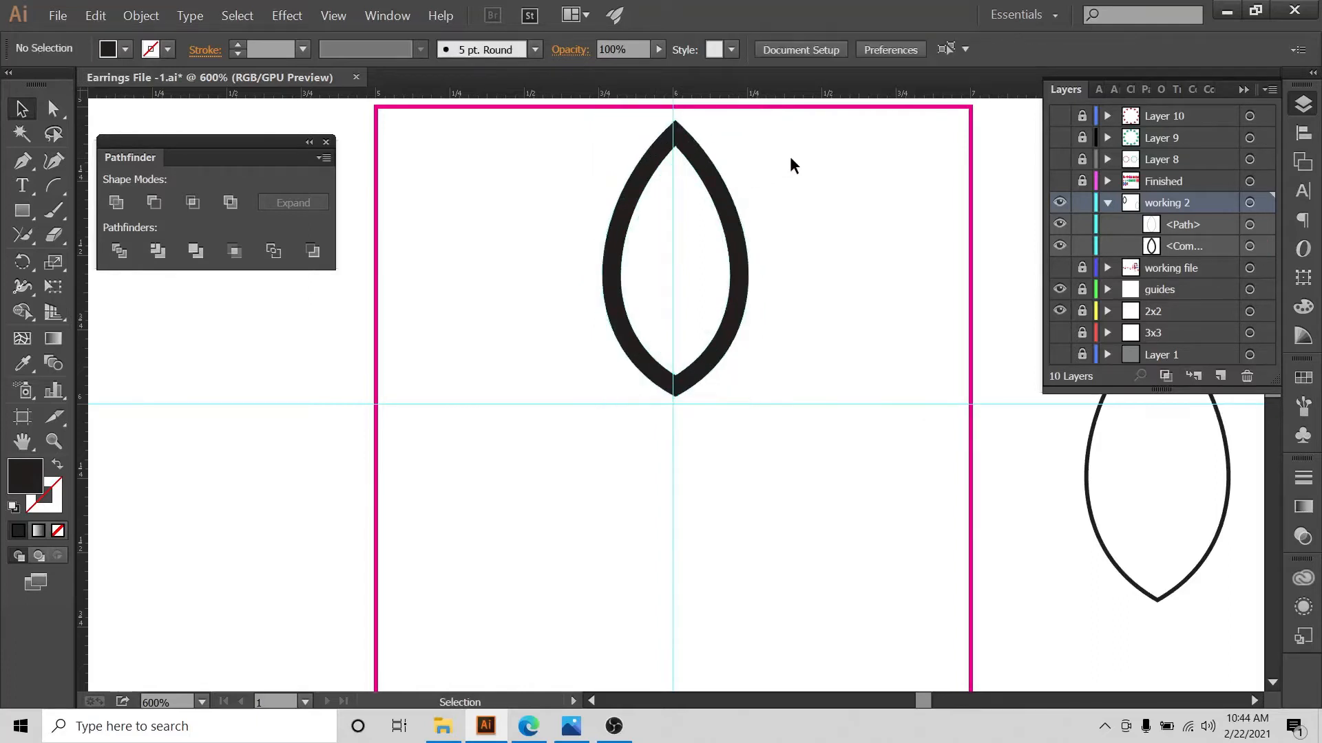
Nudge the petal upward so its tip sits just inside the top edge of the 2x2 square
left_click(614, 285)
key("Up")
key("Up")
key("Up")
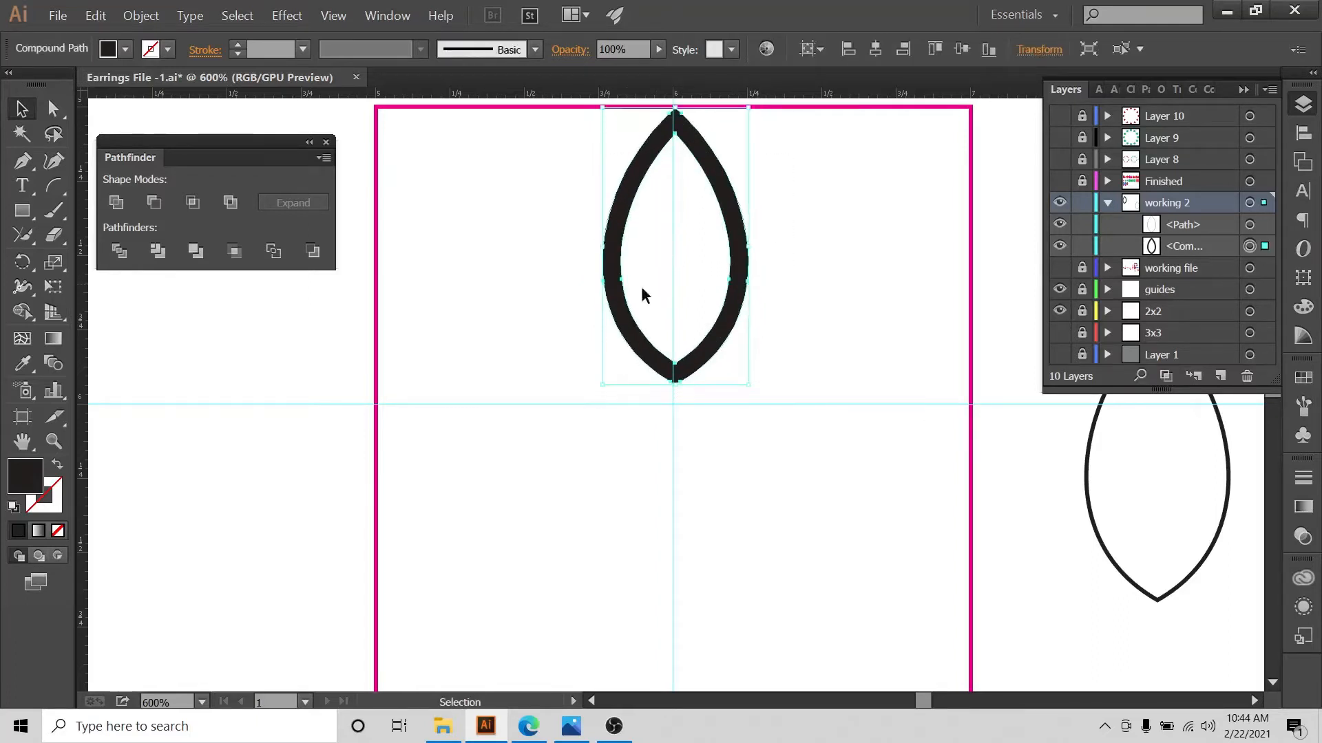
key("Down")
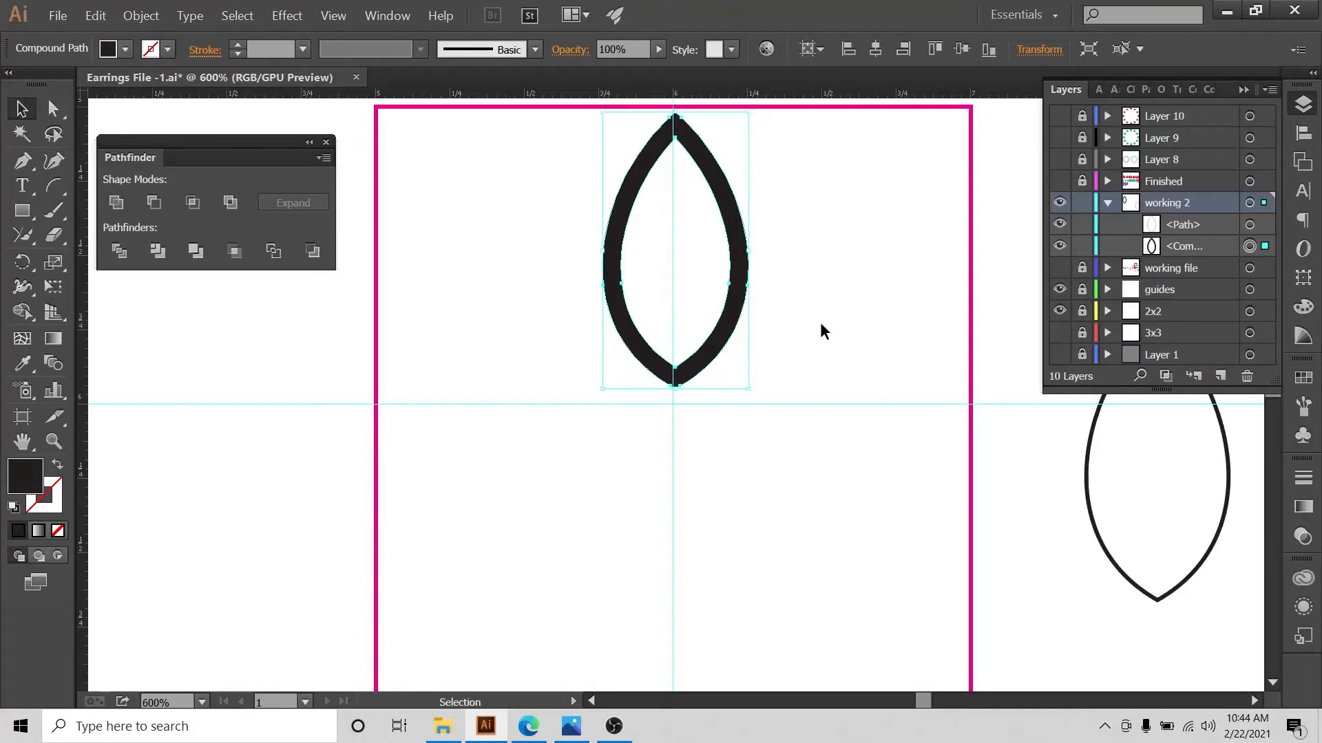
left_click(556, 212)
Center the petal horizontally on the artboard so it straddles the vertical guide, and deselect it
left_click(714, 172)
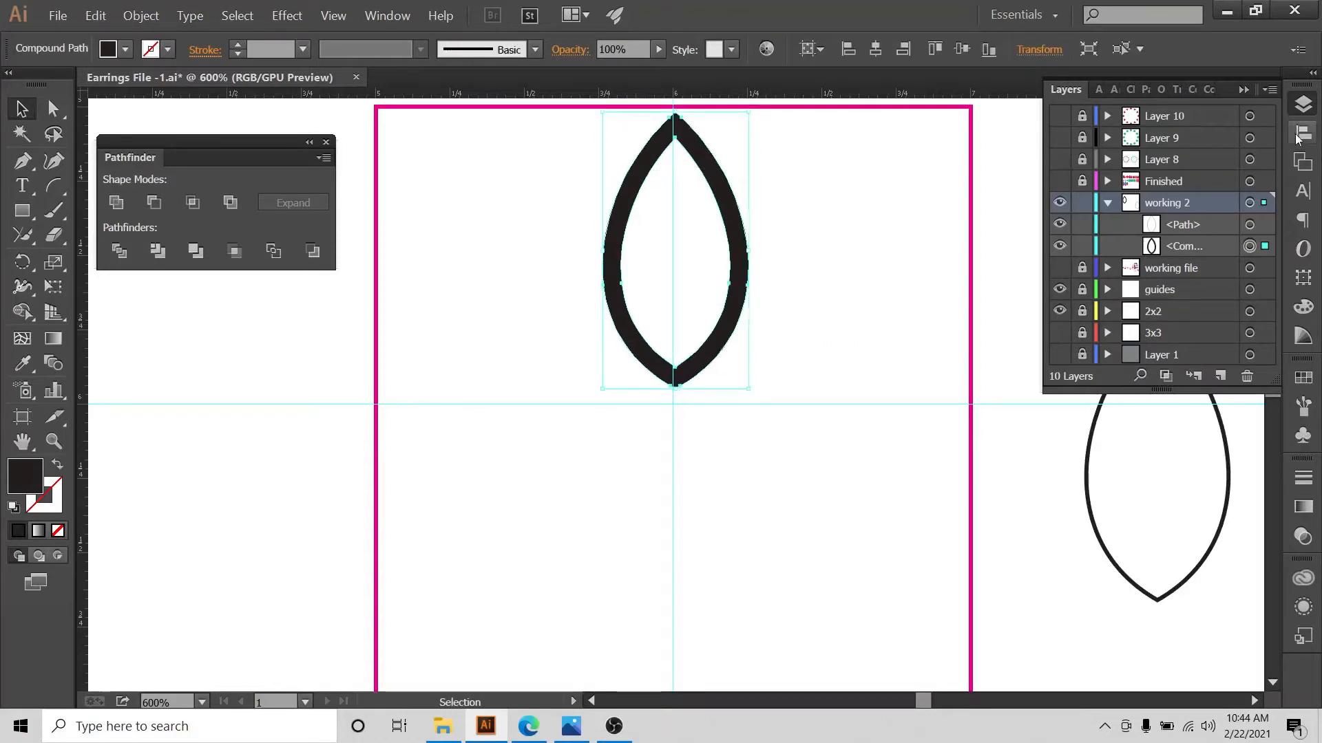
left_click(1303, 133)
left_click(1253, 246)
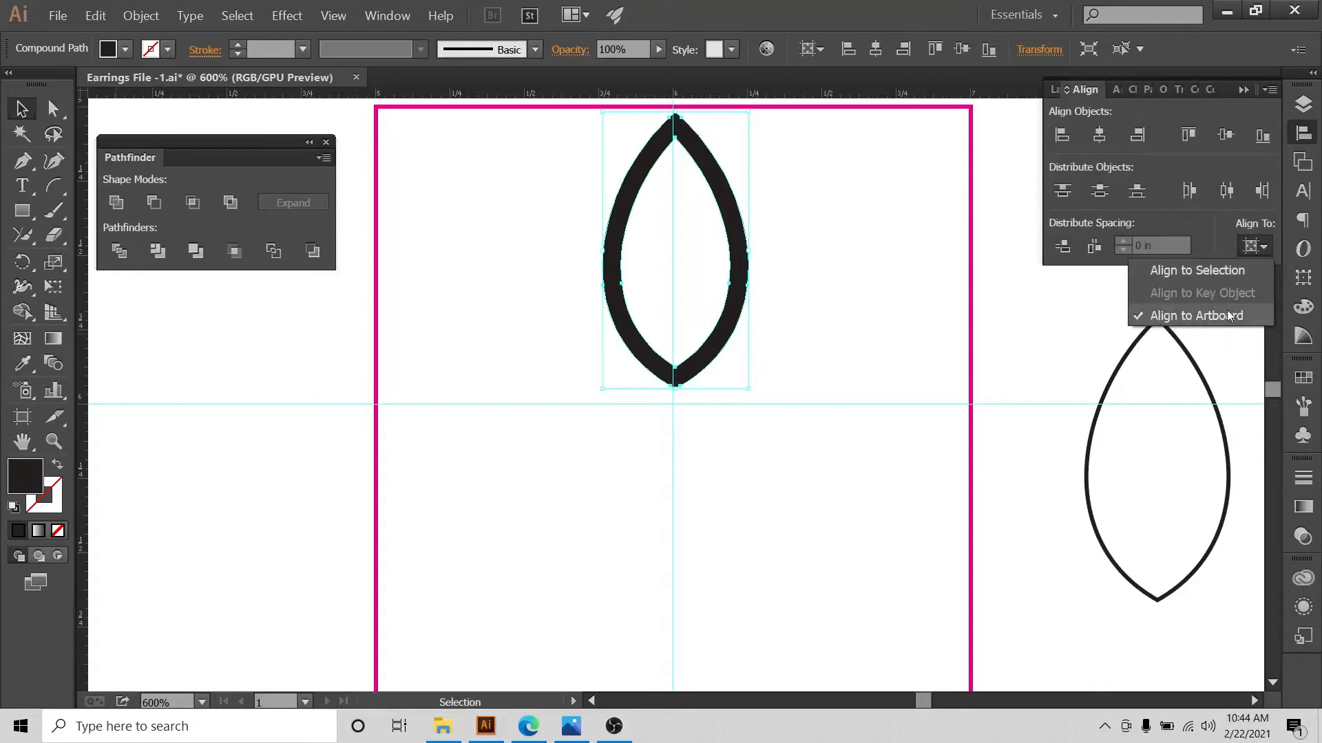
left_click(1101, 135)
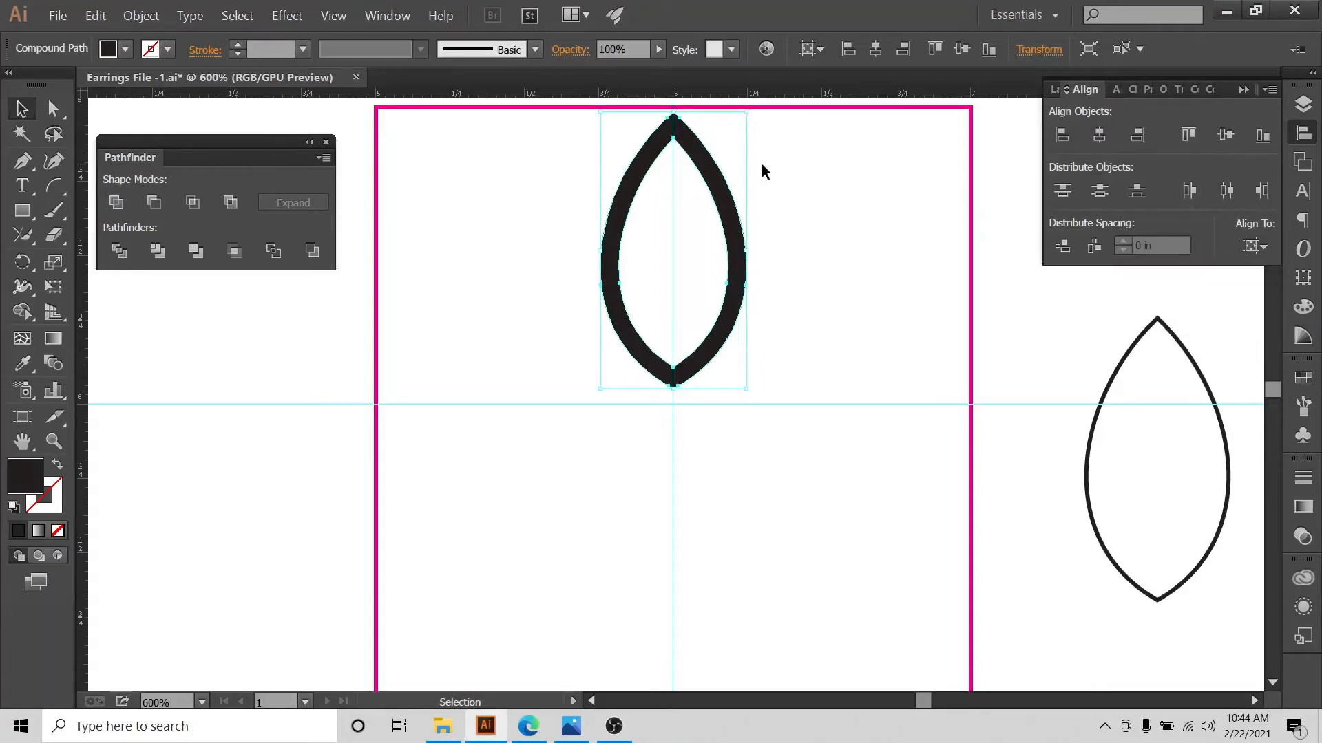
left_click(807, 156)
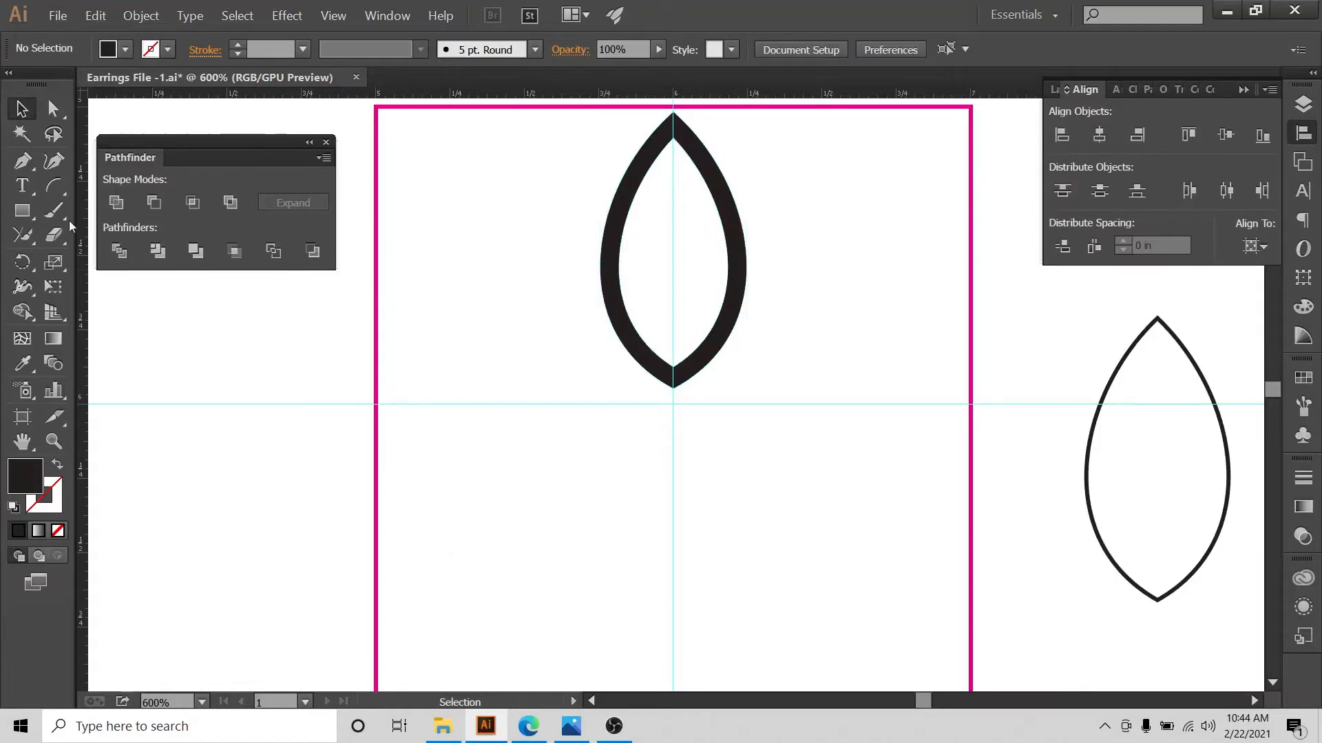
Place a single Pen anchor point where the guides cross and center it horizontally on the artboard
left_click(22, 163)
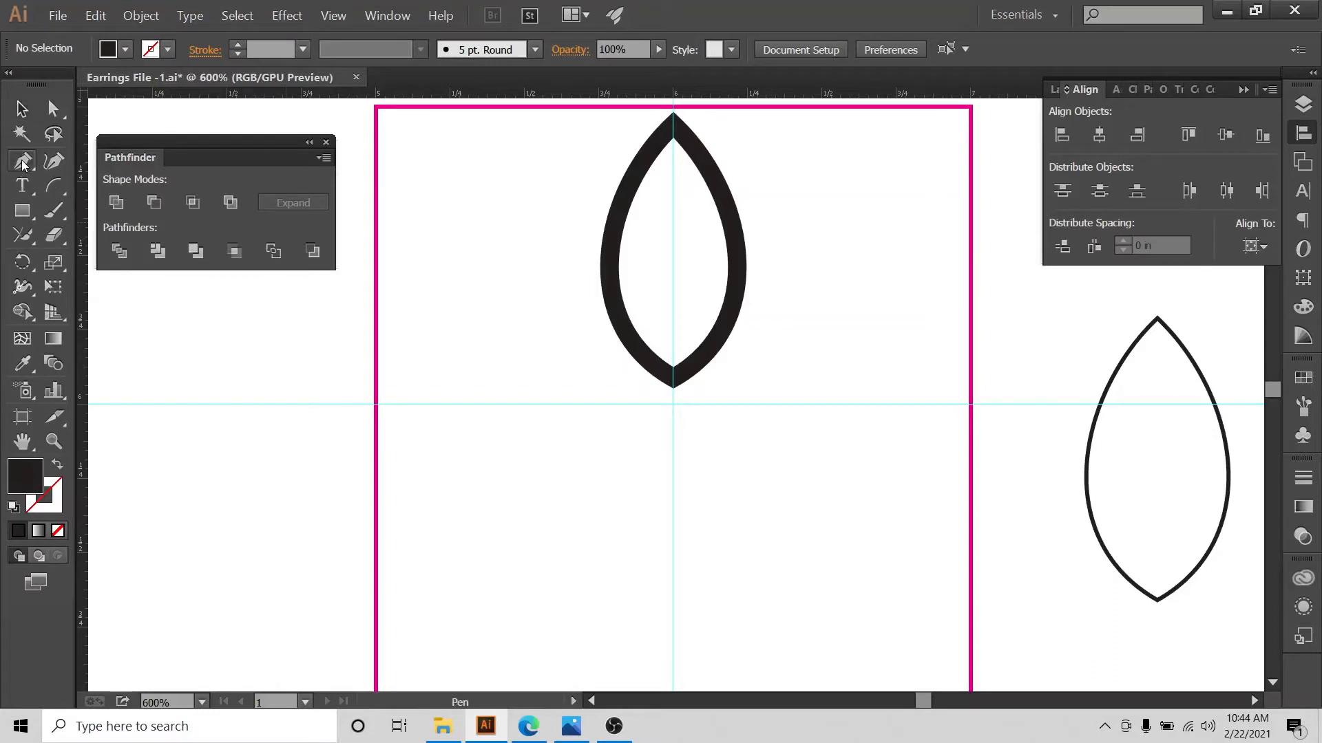
left_click(672, 404)
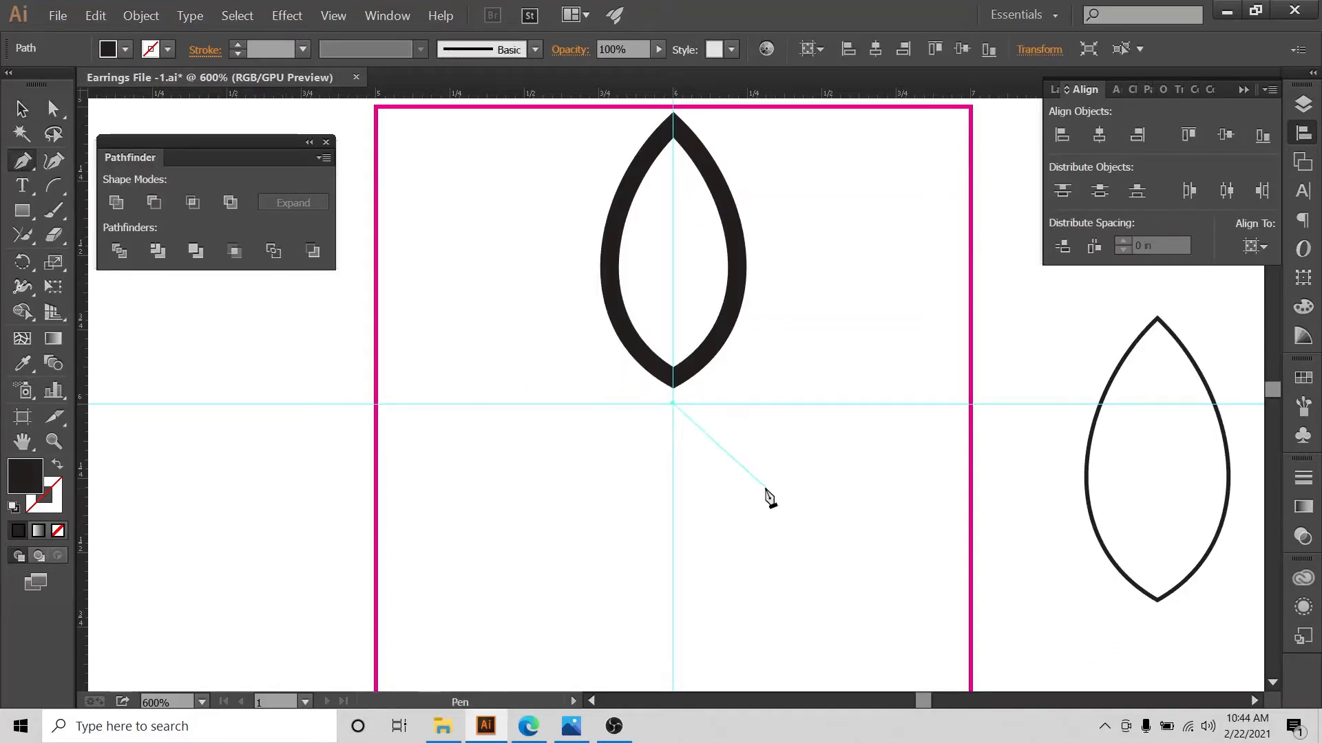
left_click(21, 110)
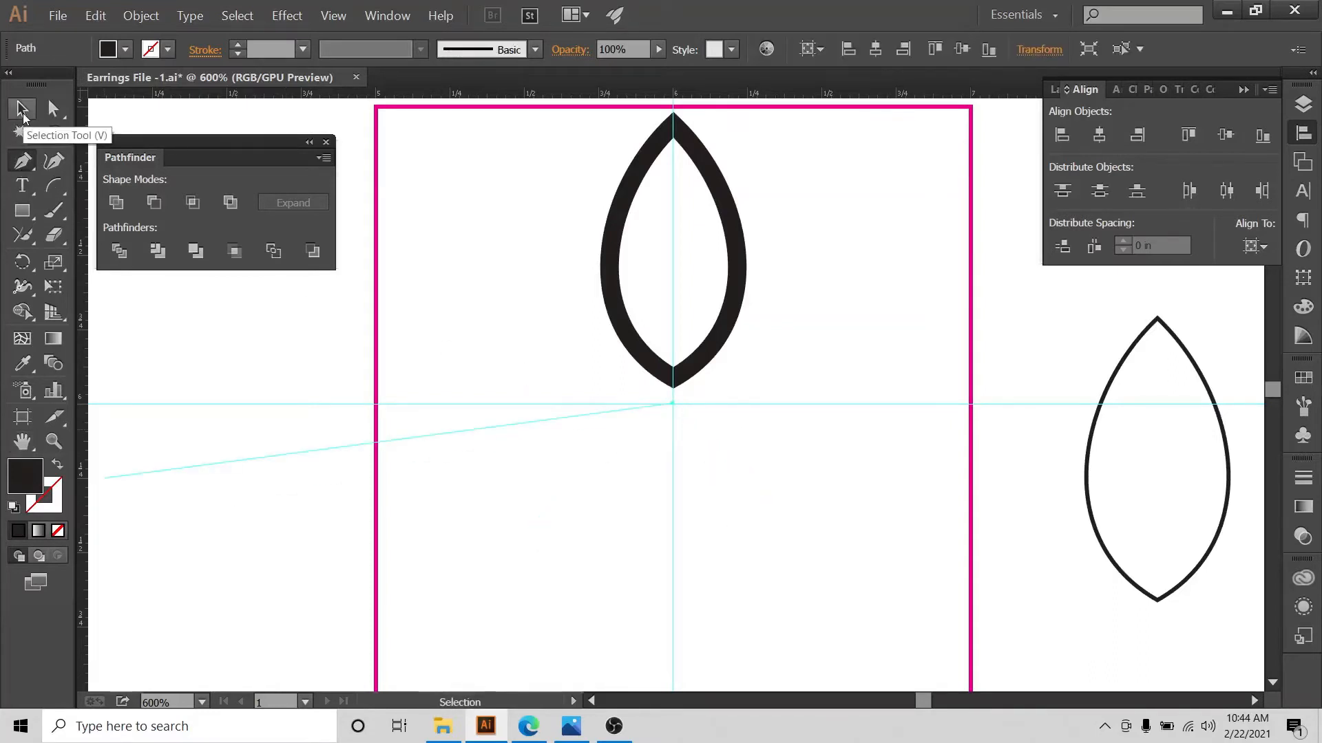
left_click(617, 393)
left_click_drag(598, 404, 760, 455)
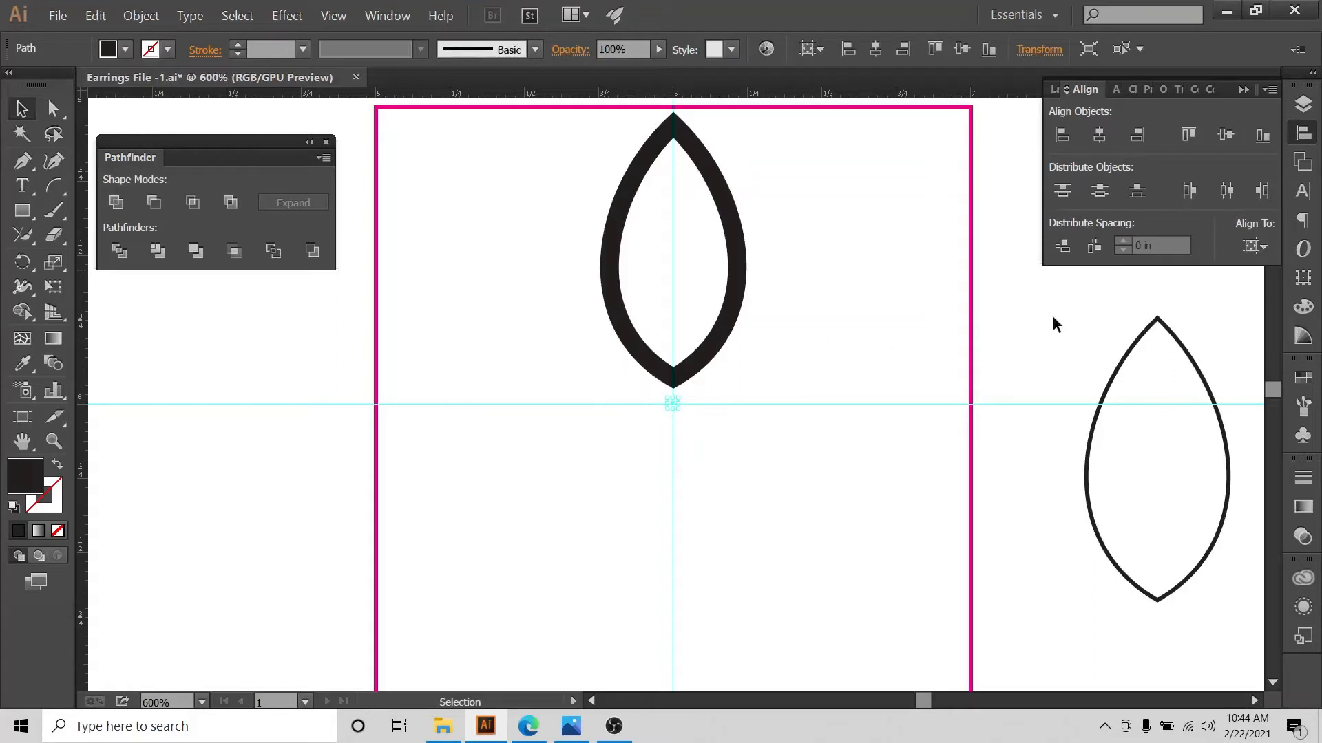
left_click(1100, 136)
left_click(782, 226)
Select the petal together with the center anchor point and group them
left_click_drag(543, 140, 752, 493)
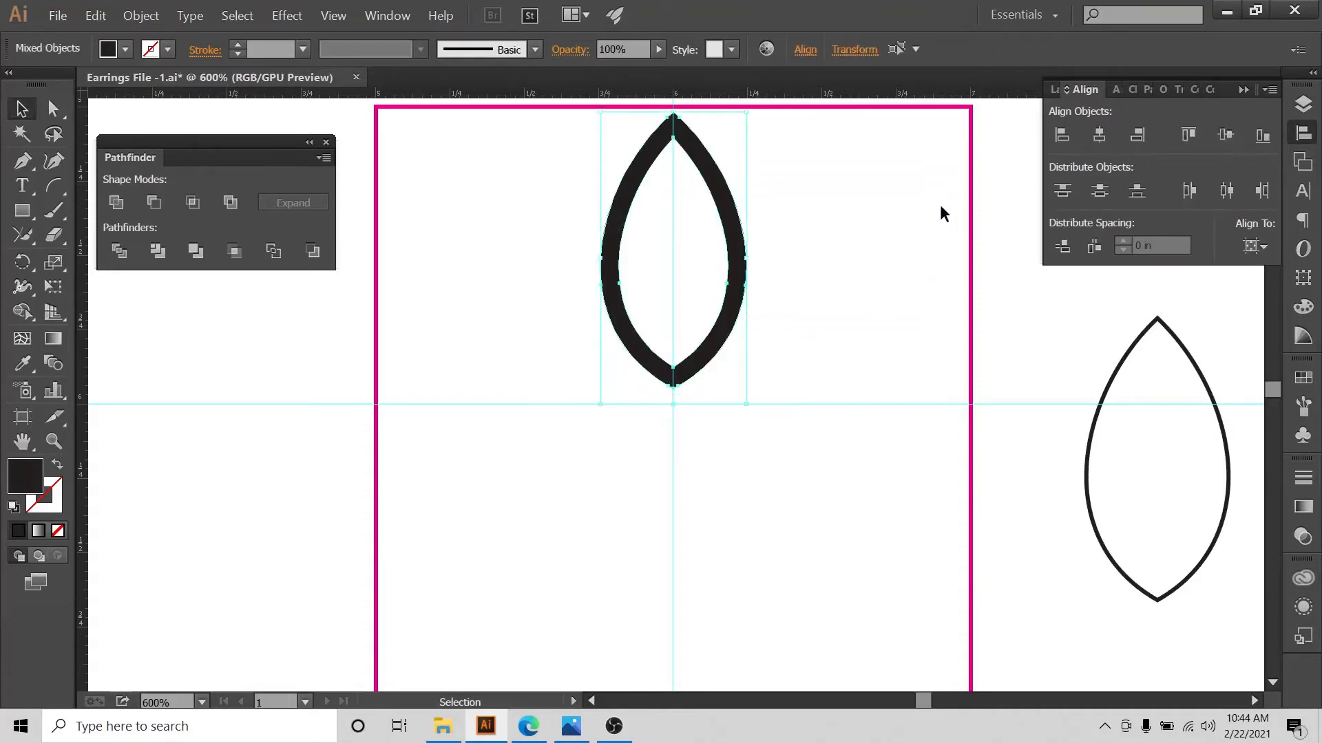
left_click(881, 218)
left_click_drag(776, 181, 517, 605)
left_click_drag(796, 192, 577, 477)
right_click(735, 254)
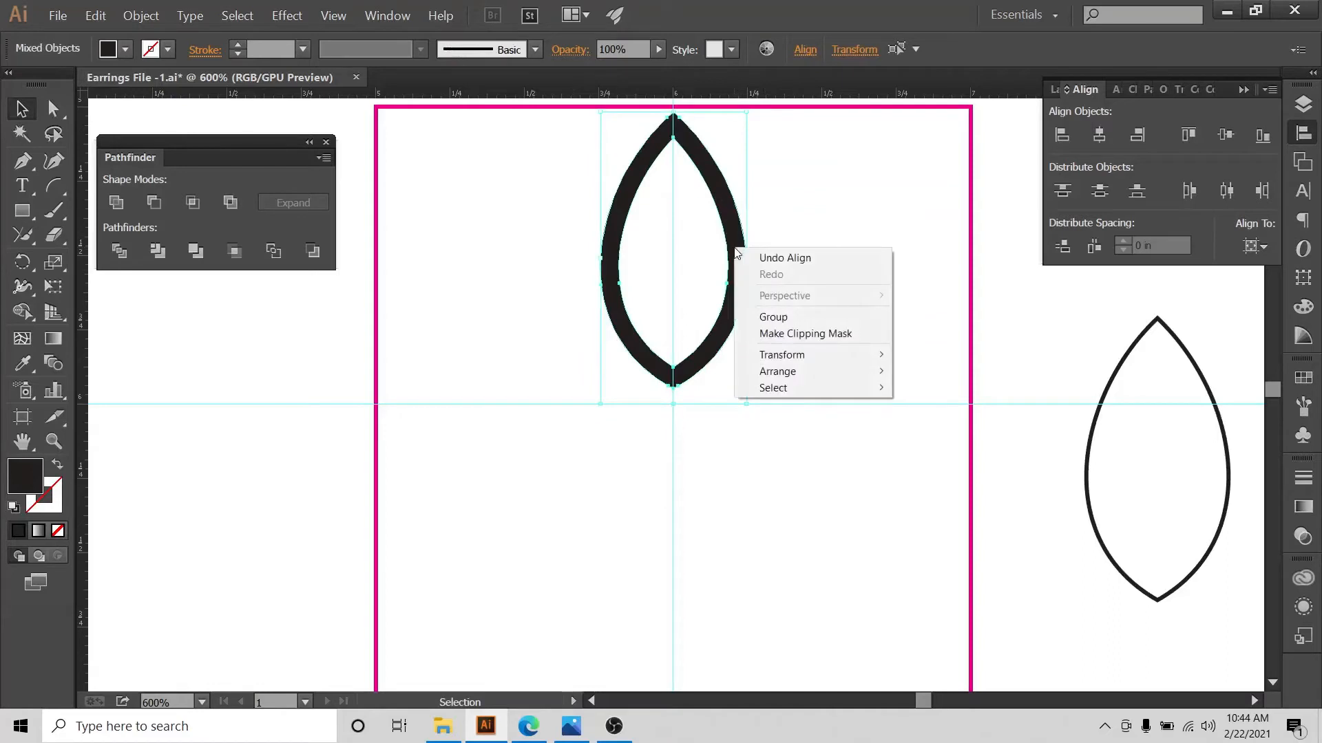
left_click(852, 317)
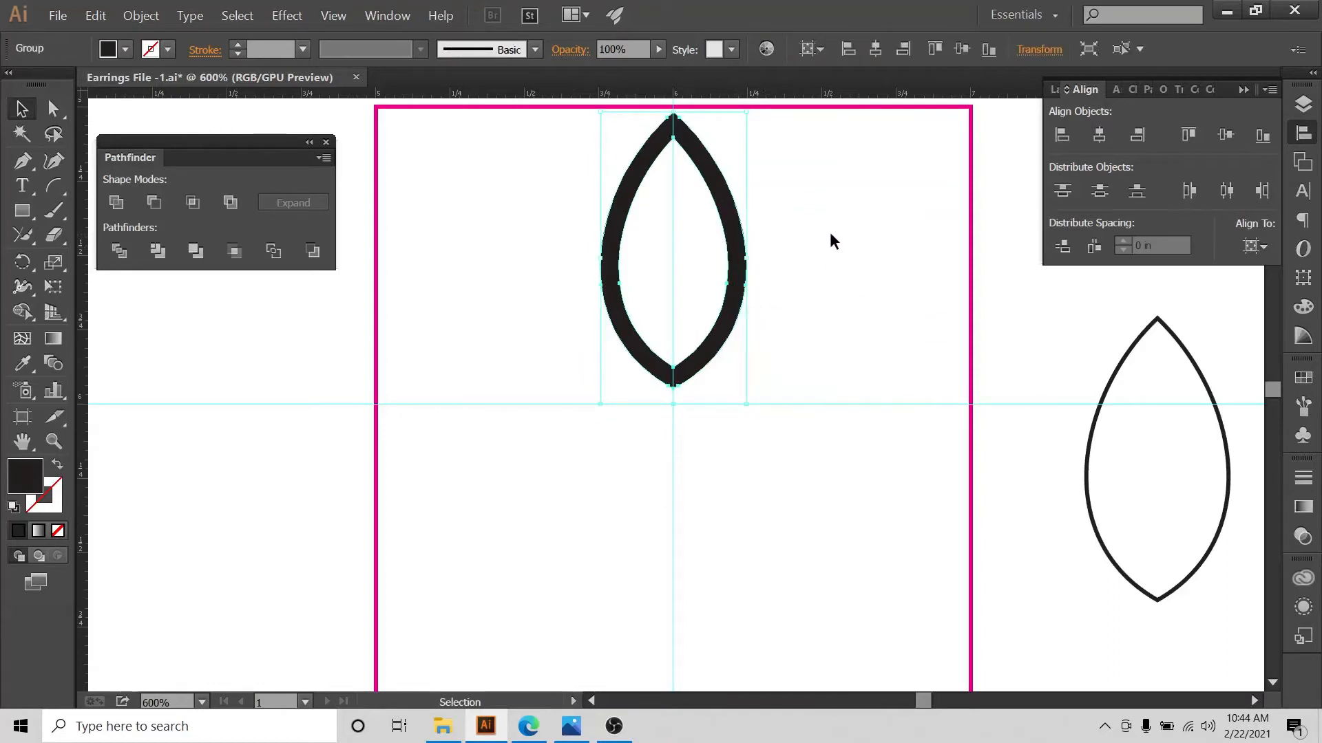
Start a Transform effect on the petal group with a 30° rotation angle and 5 copies, and preview it
left_click(273, 19)
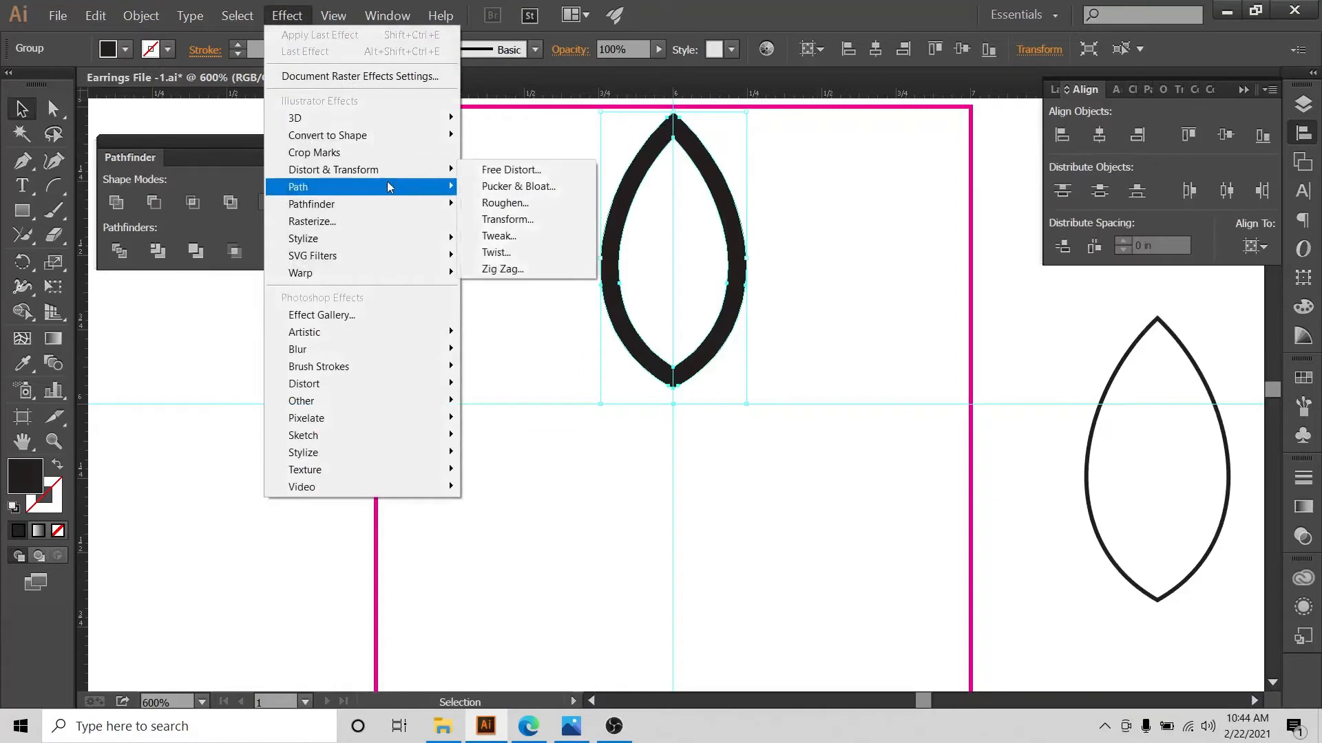
left_click(508, 219)
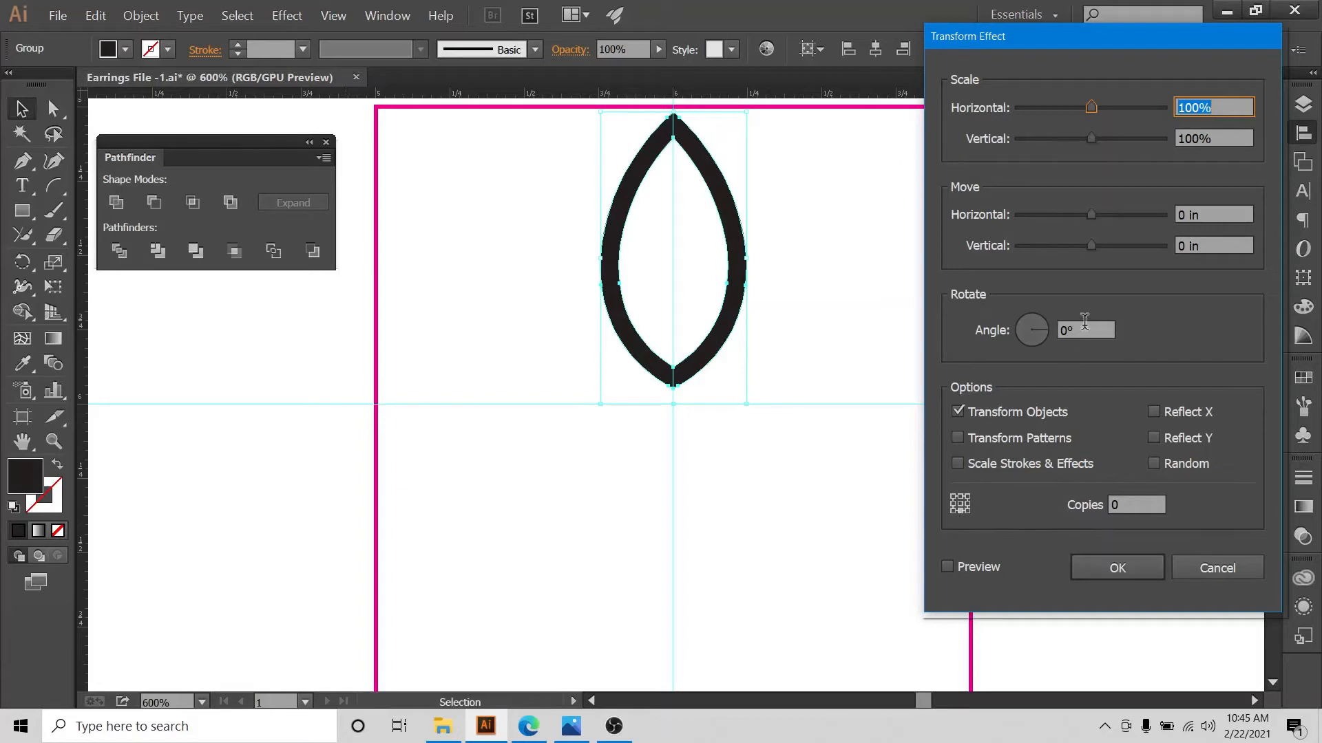
left_click(1084, 325)
type("30")
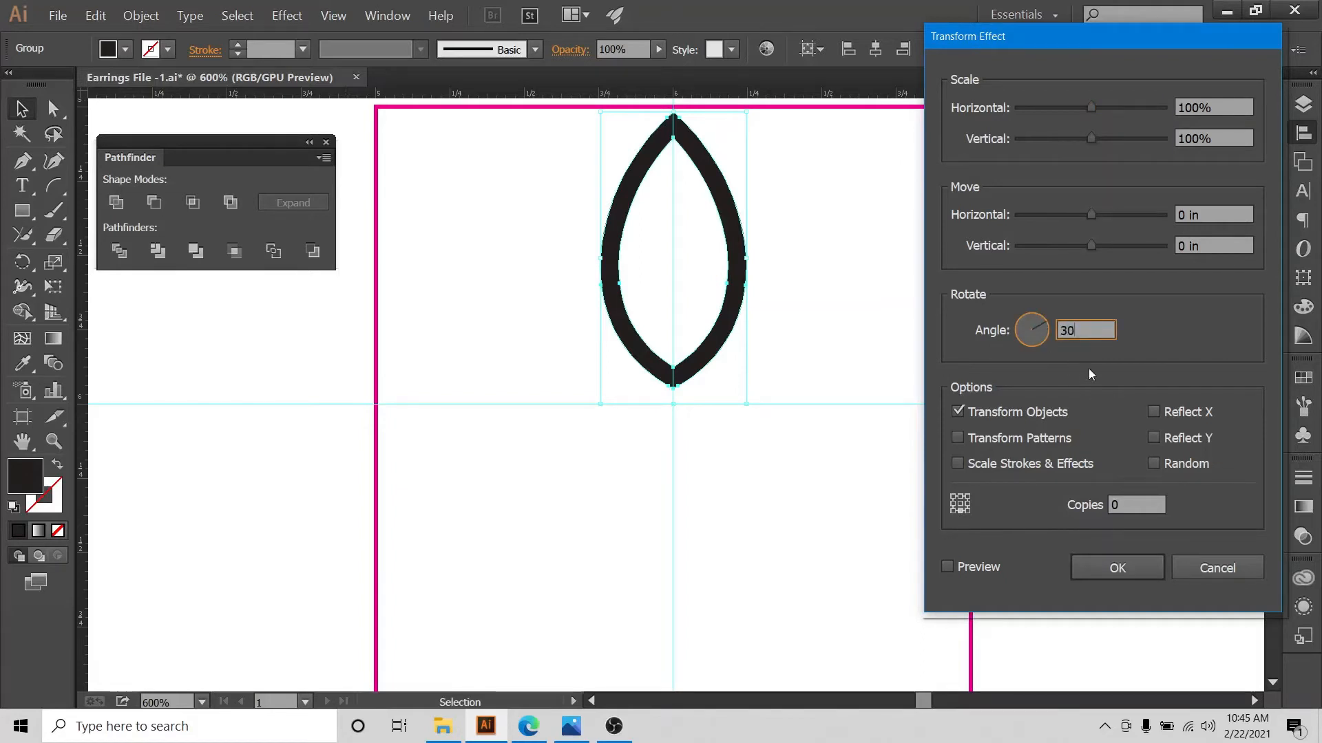
left_click(1140, 506)
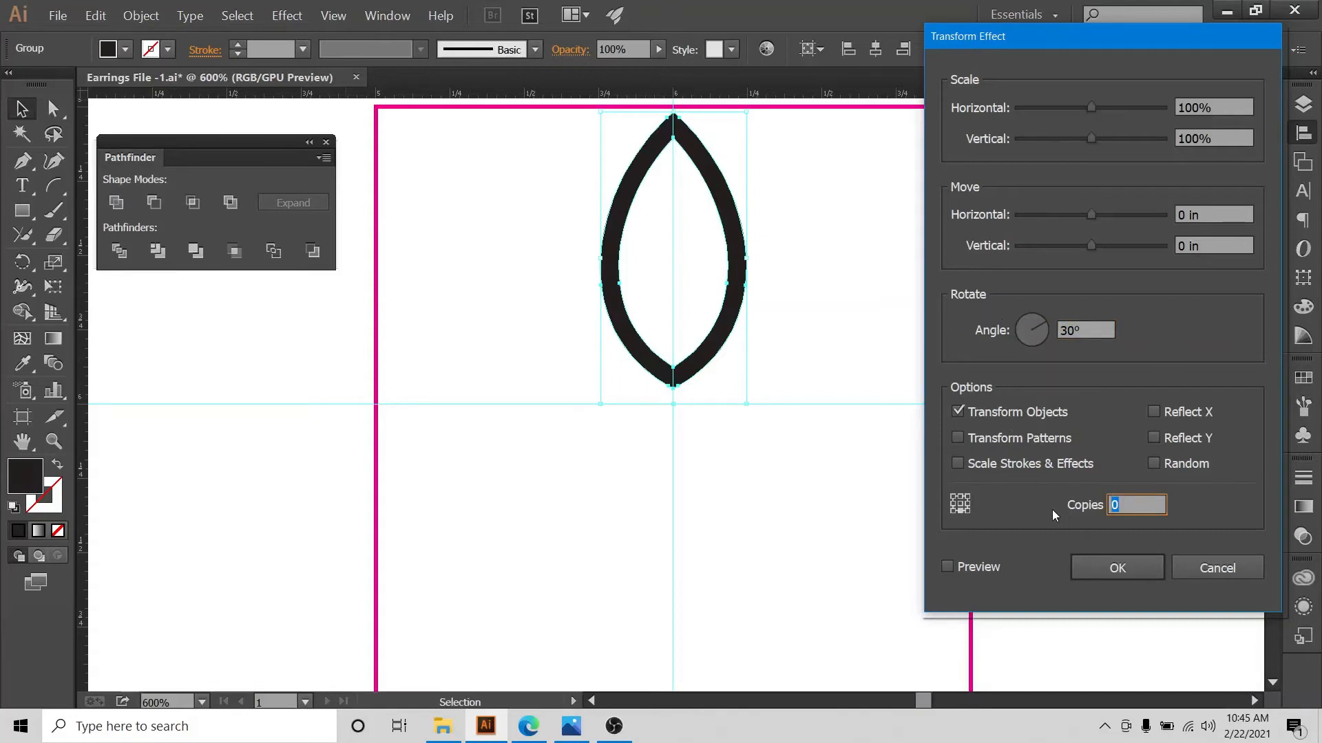
type("5")
left_click(947, 567)
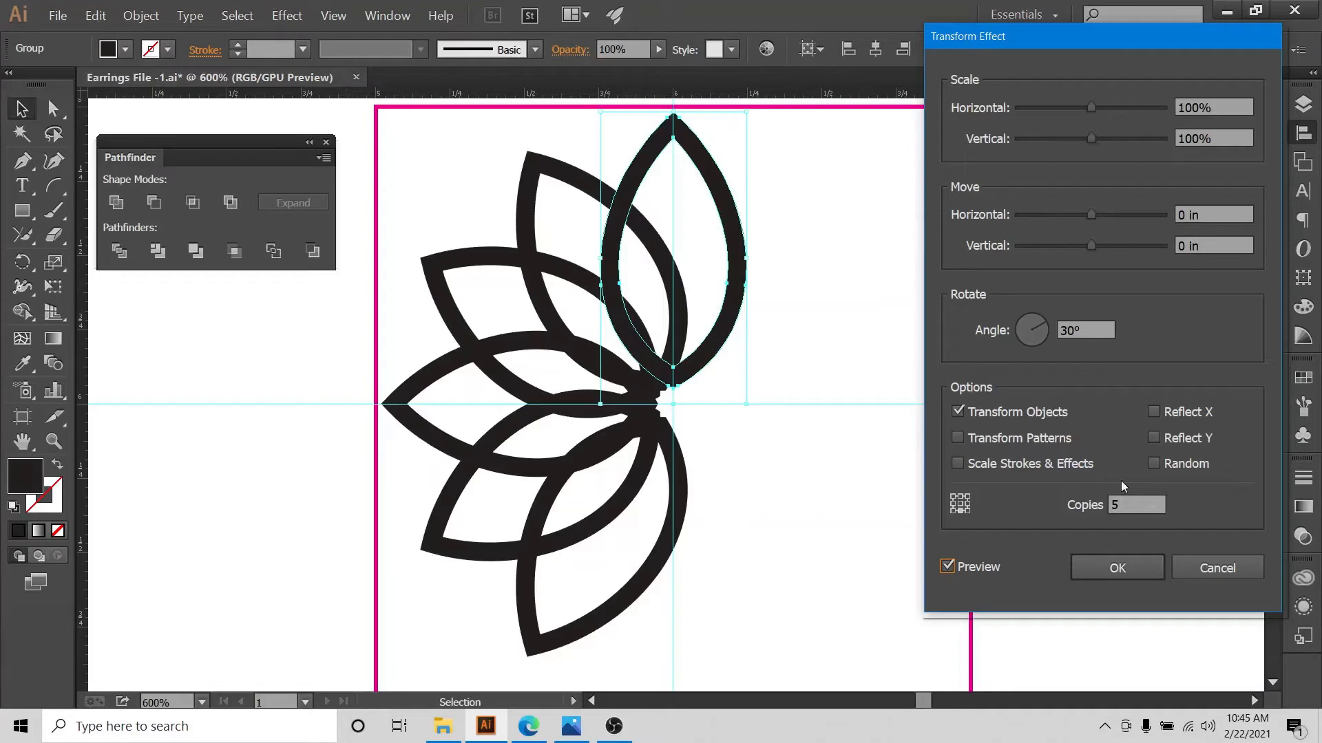
Set the Transform effect's copies to 11 to complete the ring of petals, apply it, and deselect the artwork
left_click(1126, 502)
type("10")
left_click(948, 565)
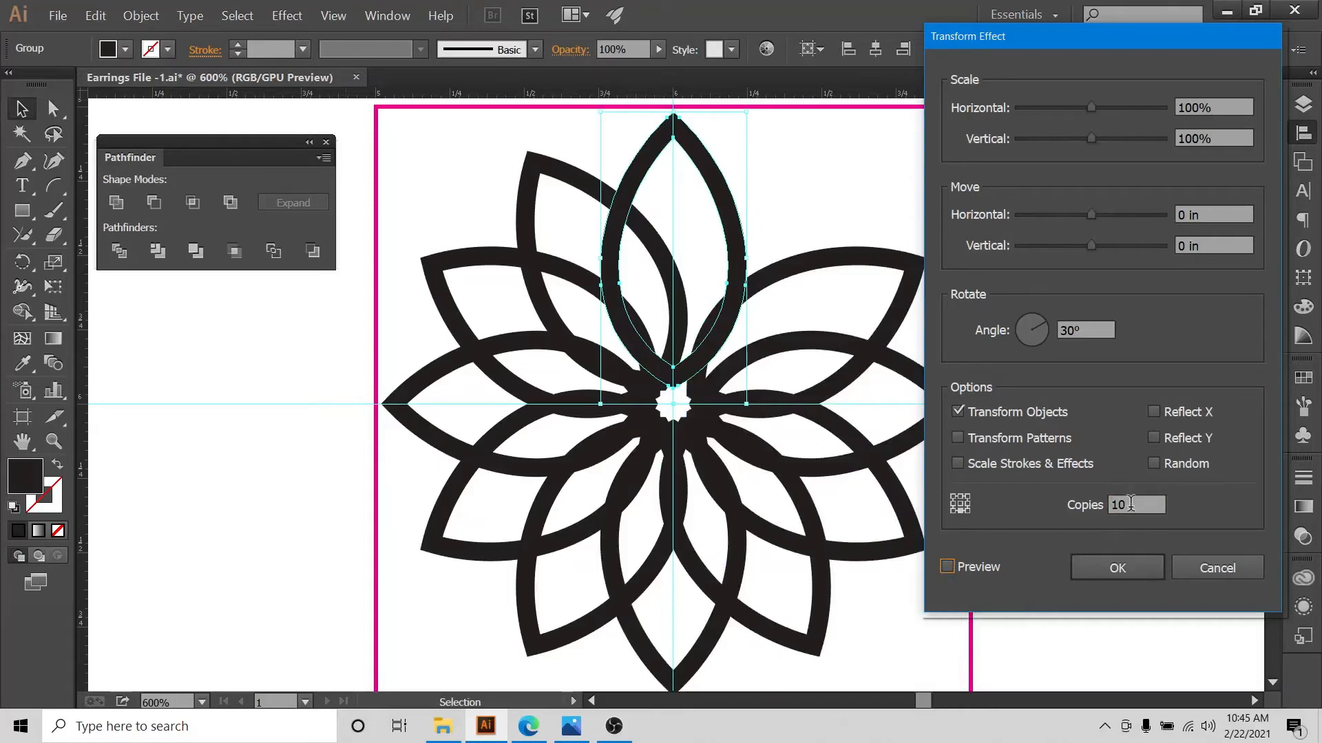
left_click_drag(1131, 504, 1104, 511)
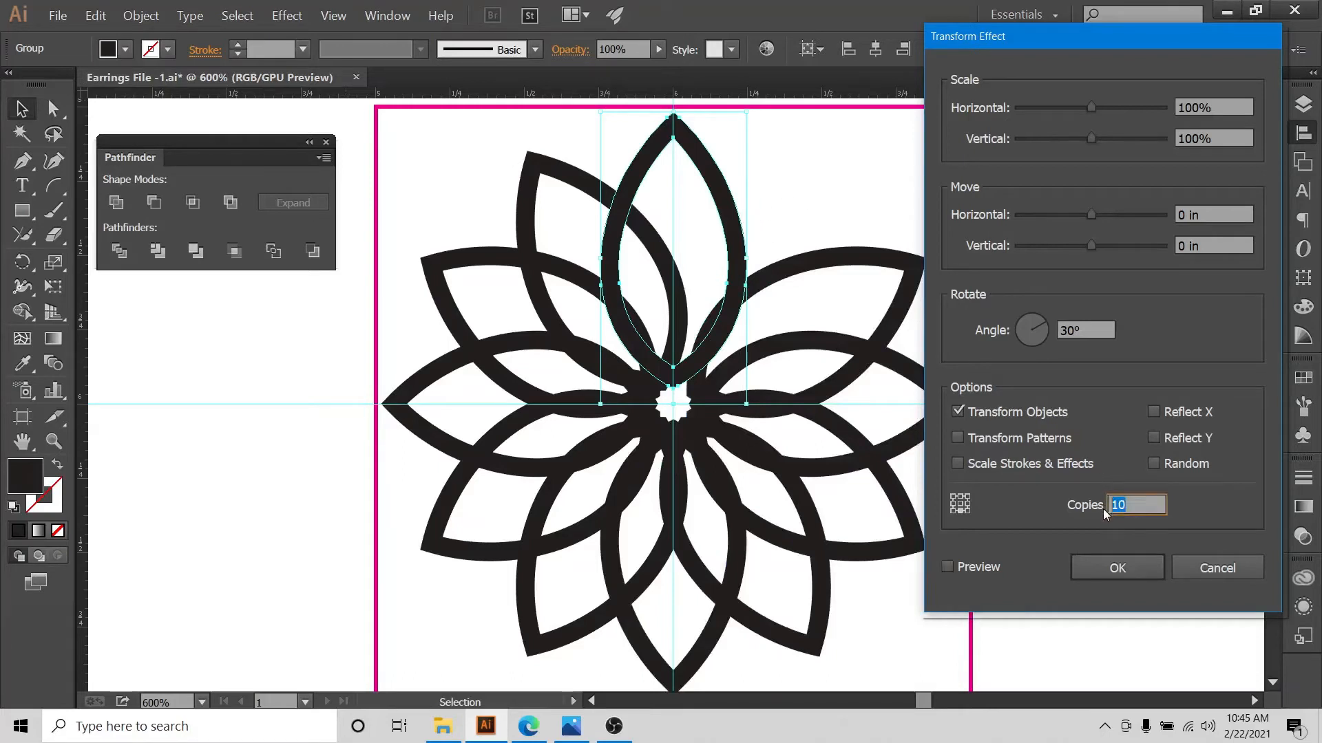
left_click(951, 566)
left_click(1101, 572)
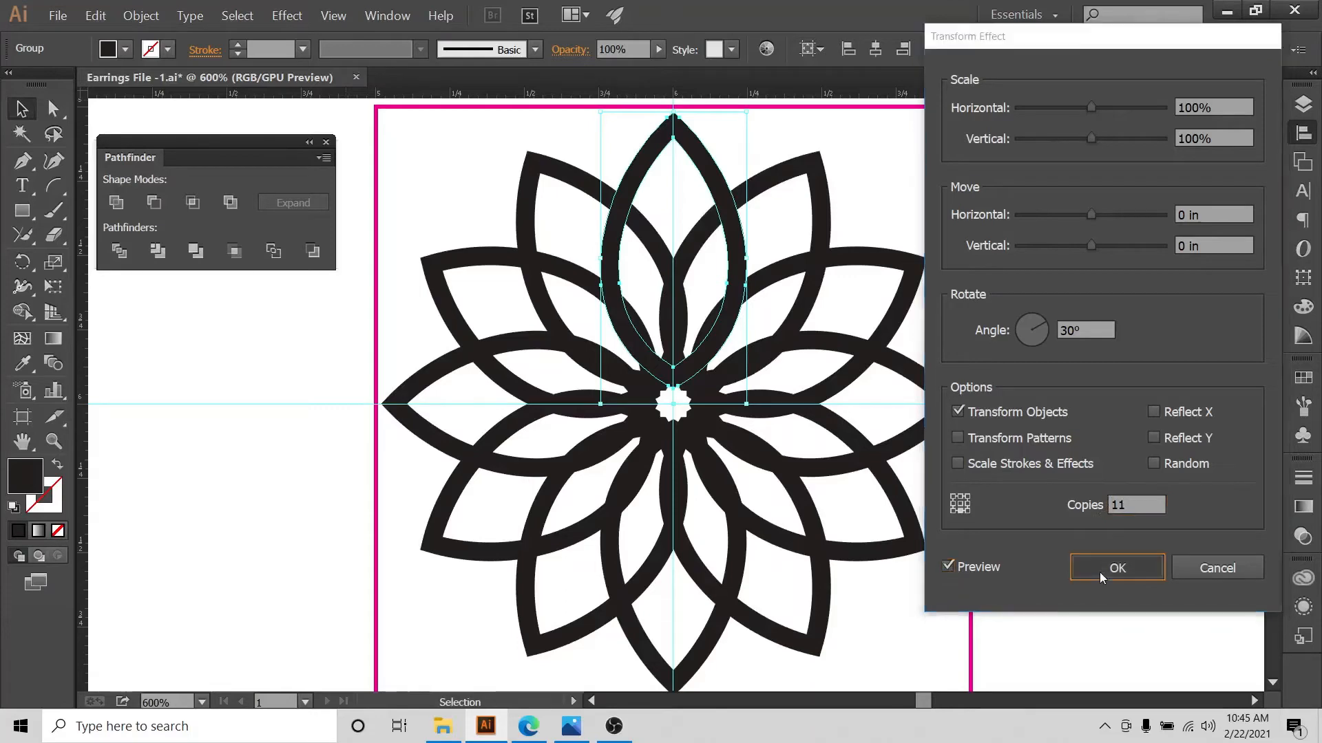
key("ctrl+minus")
key("ctrl+minus")
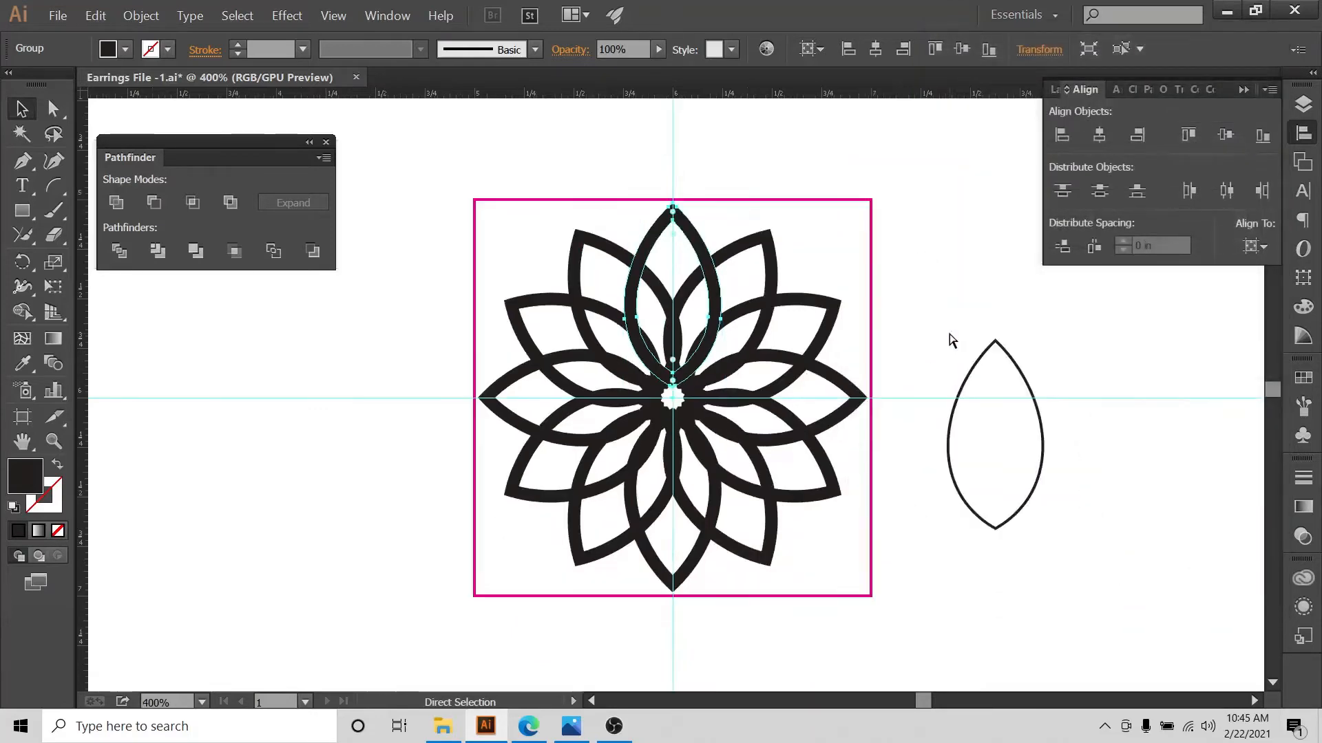
left_click(874, 310)
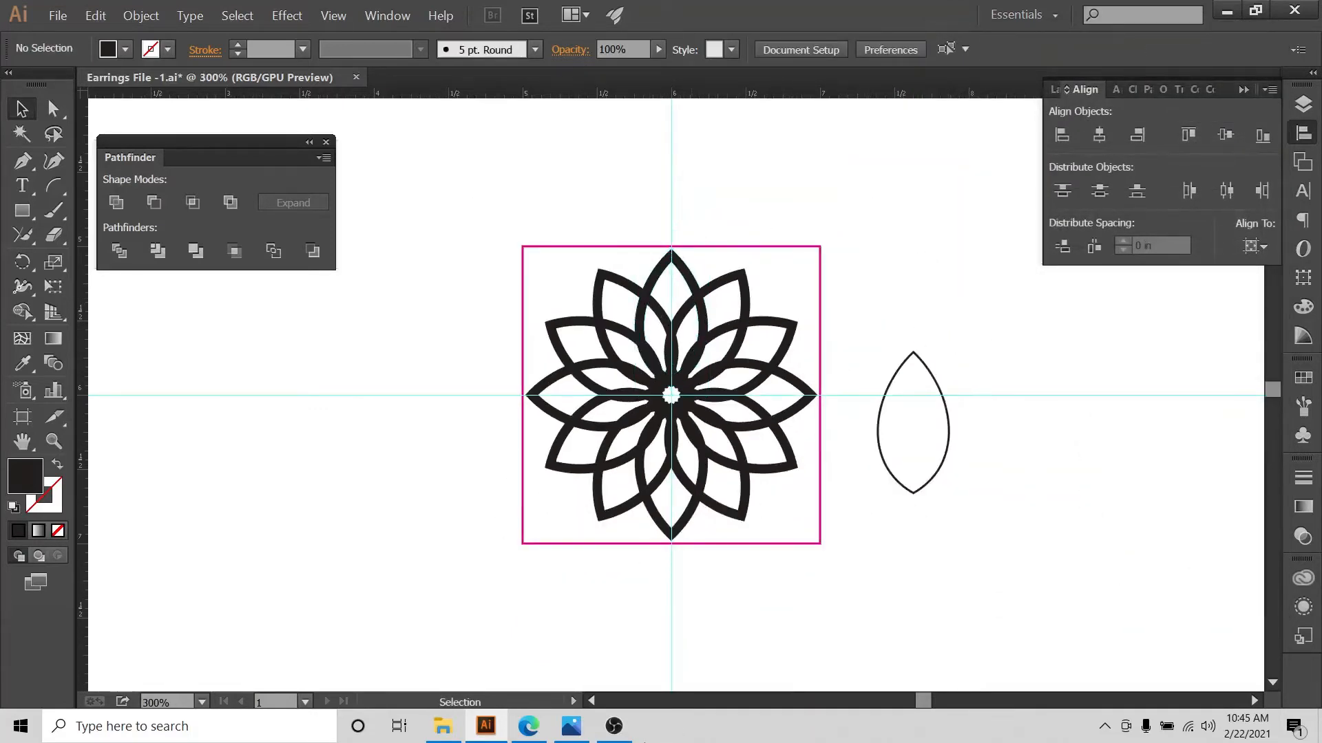
Check the earring reference image in Photos, return to Illustrator, and move the thin spare petal outline farther away from the mandala
left_click(571, 726)
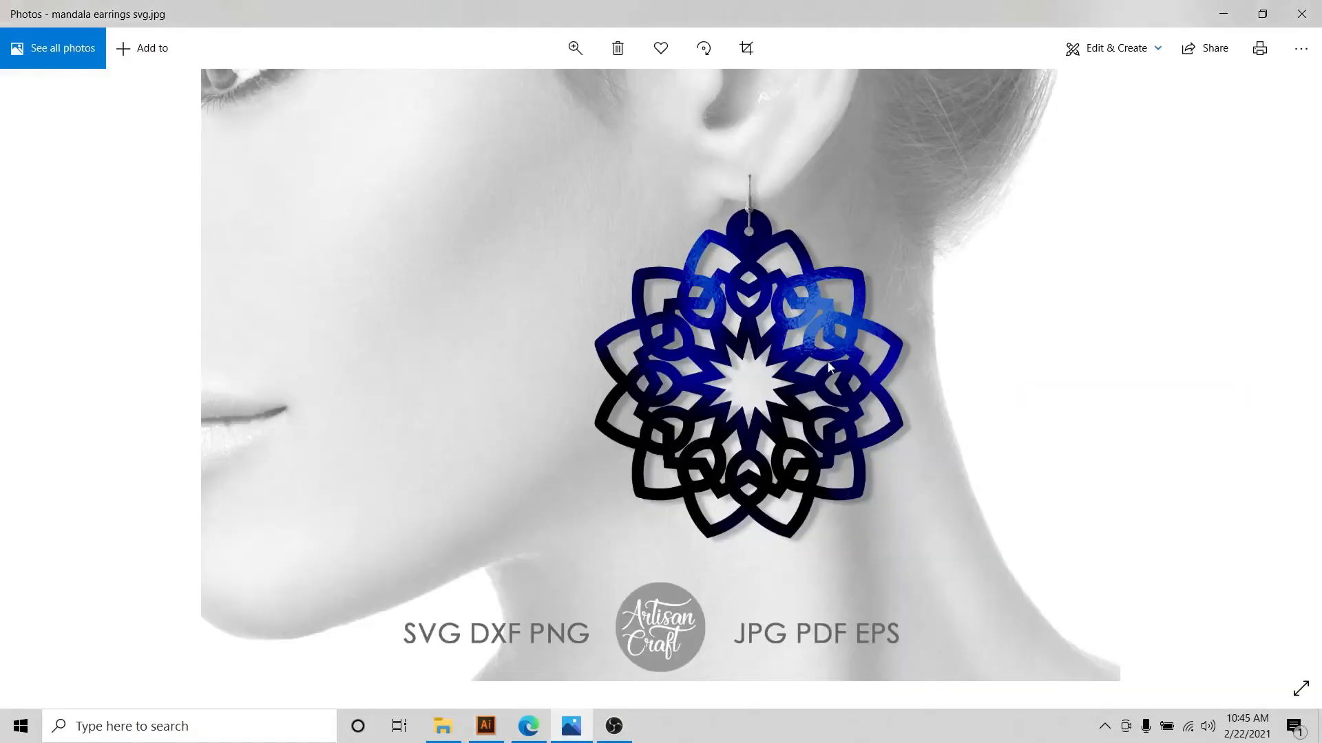
left_click(486, 732)
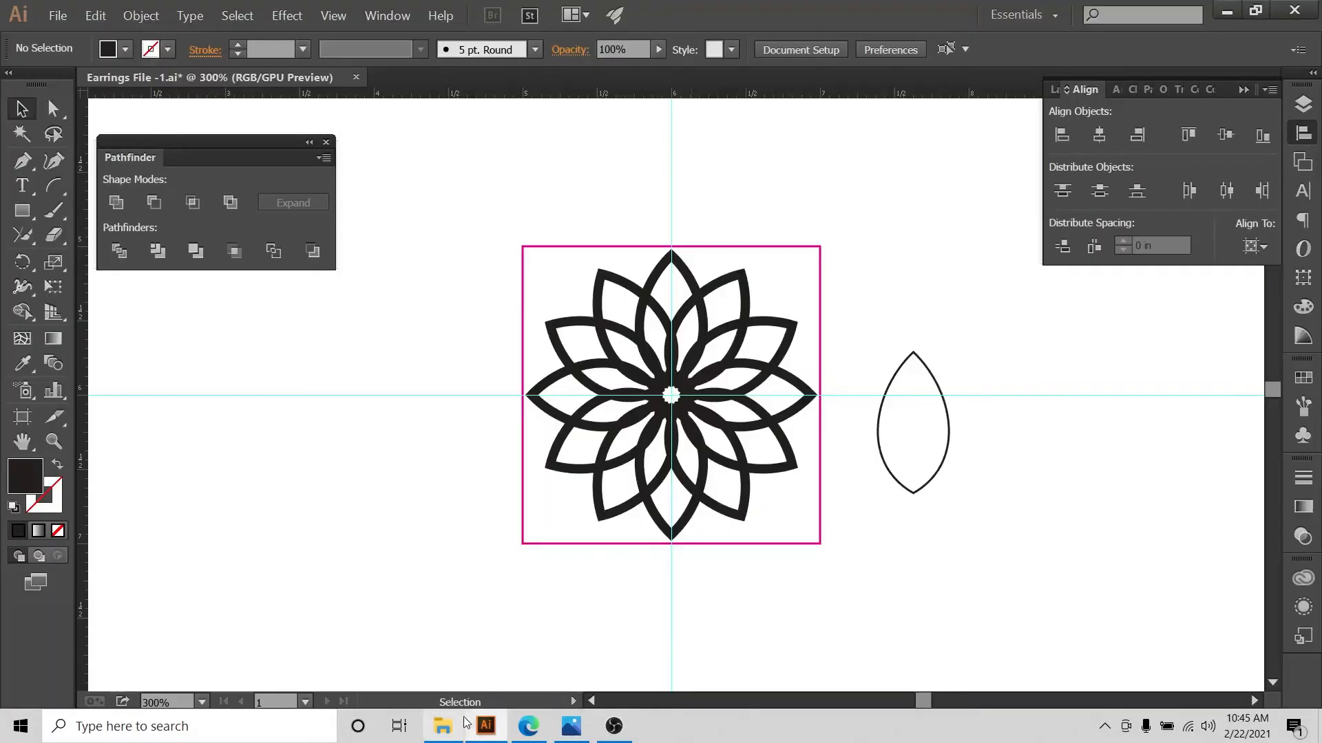
left_click(926, 368)
left_click_drag(922, 365, 1160, 377)
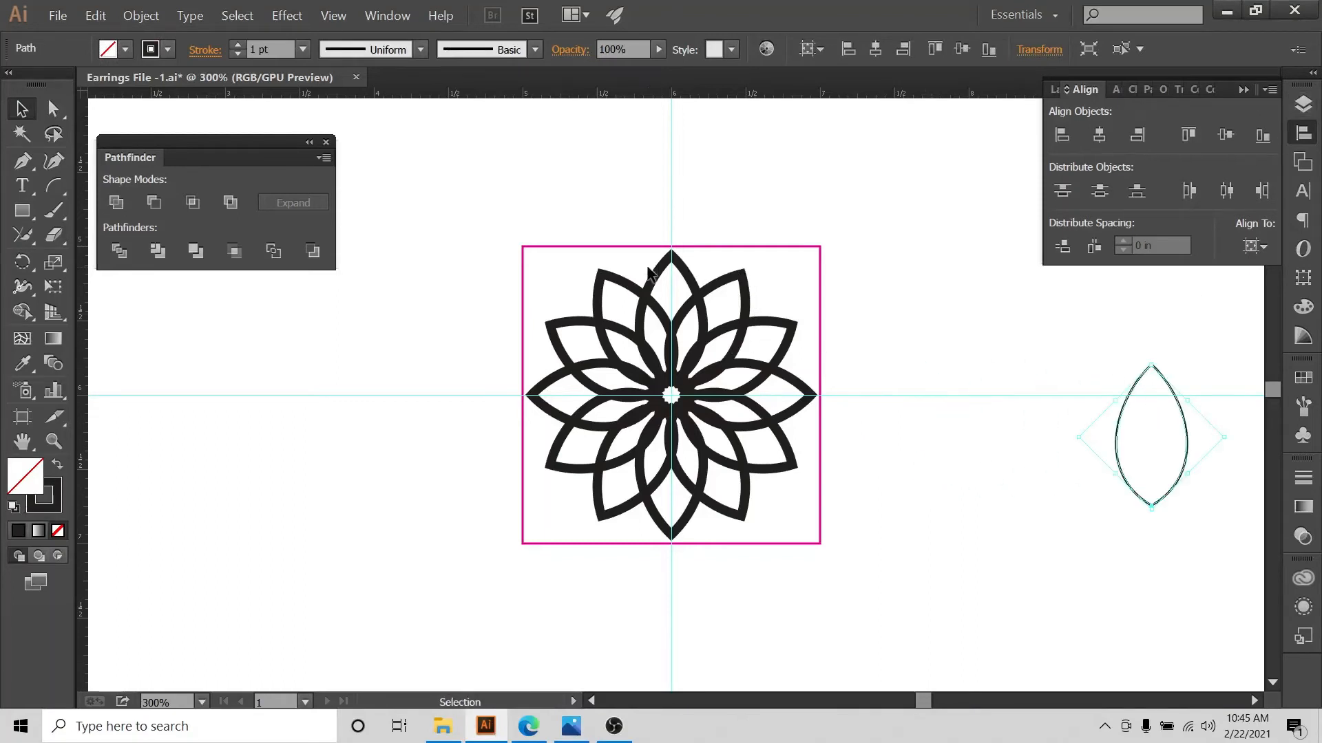
Undo the last move of the mandala and deselect it
key("ctrl+=")
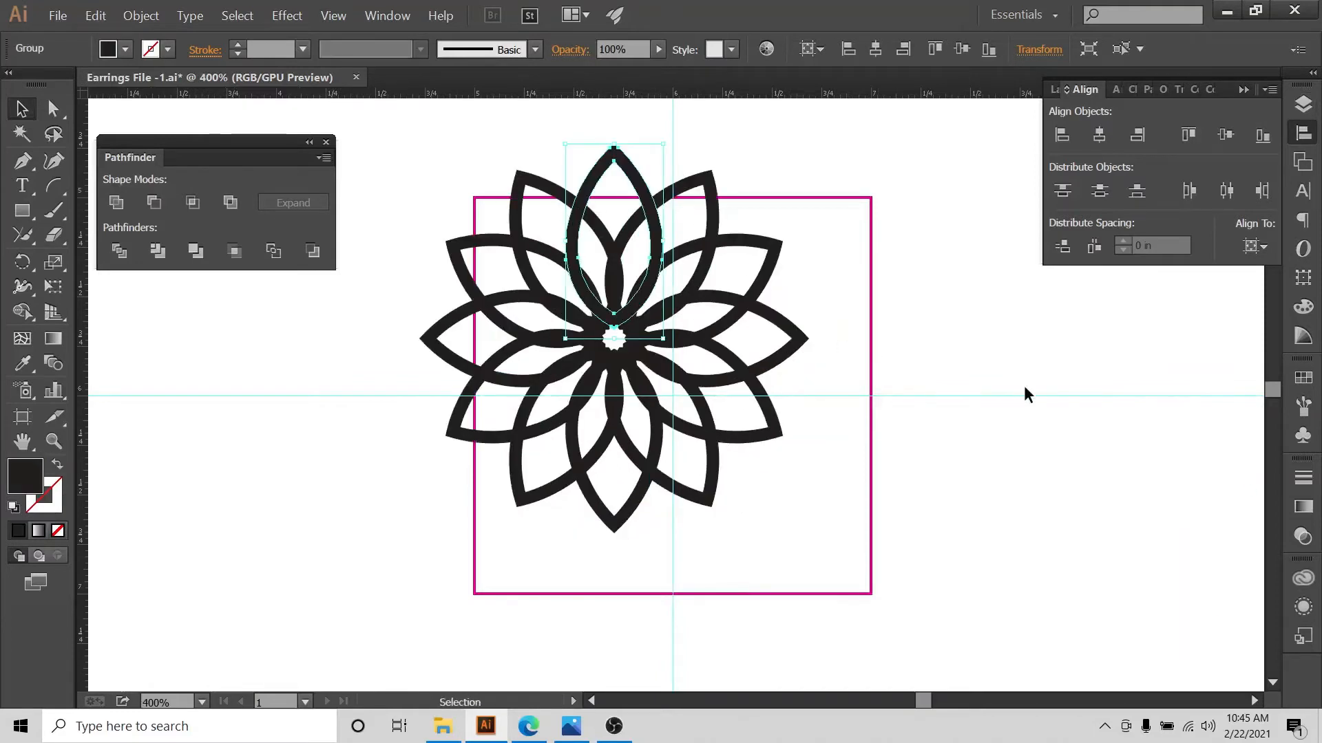
key("ctrl+z")
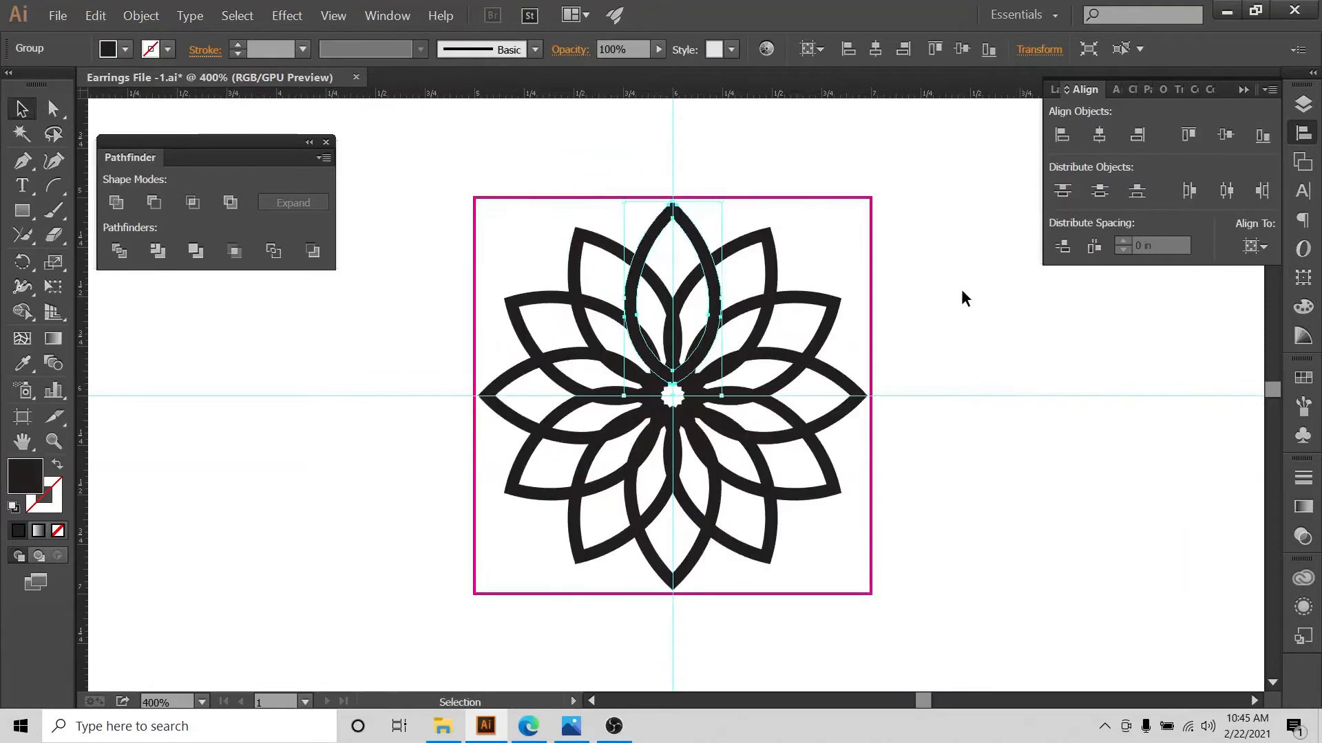
left_click(961, 289)
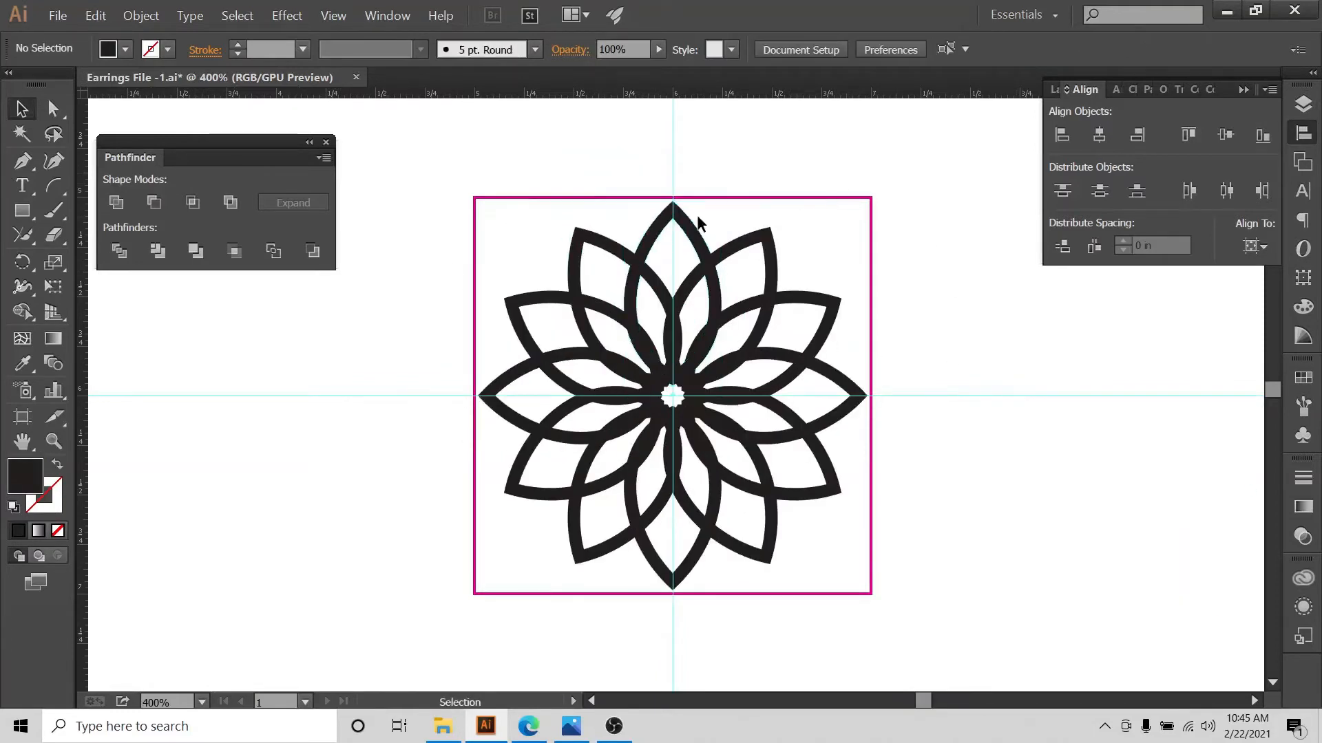
Collapse the working 2 layer and hide the 2x2 and guides layers
left_click(1303, 106)
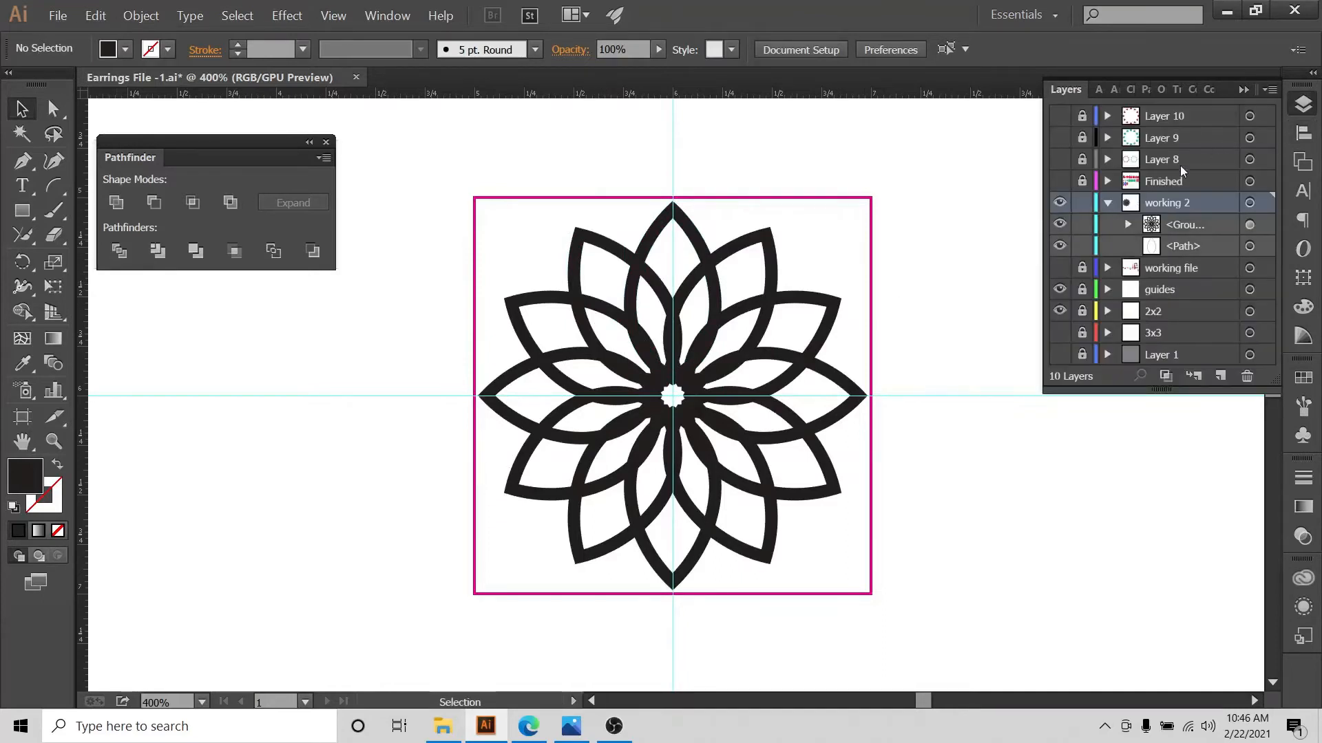
left_click(1103, 204)
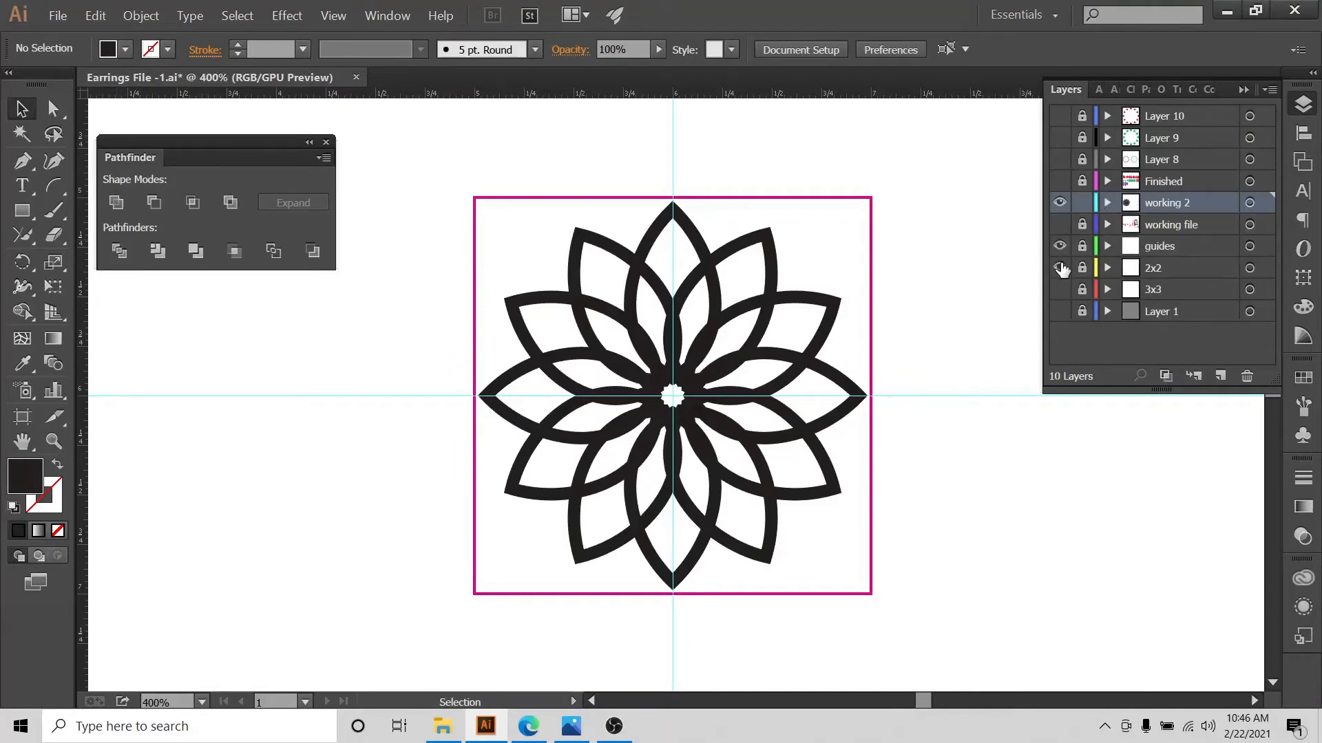
left_click(1059, 268)
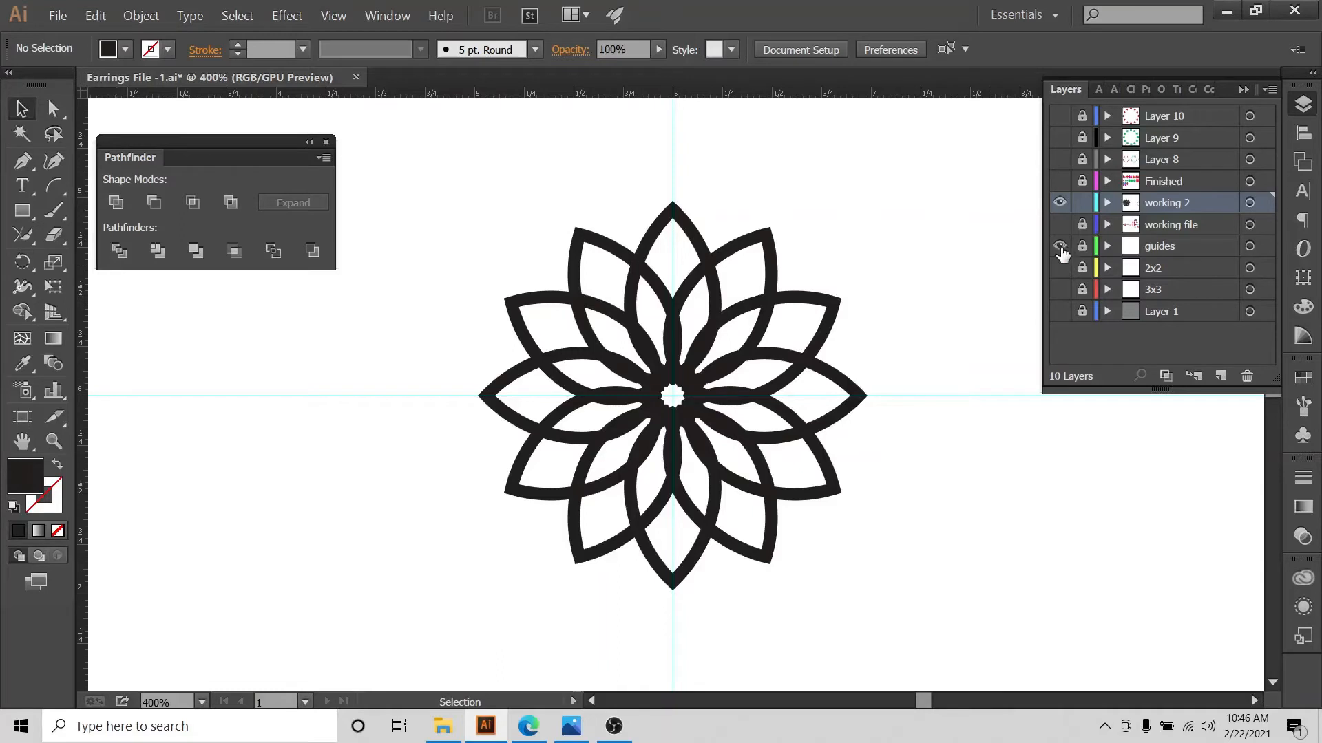
left_click(1060, 247)
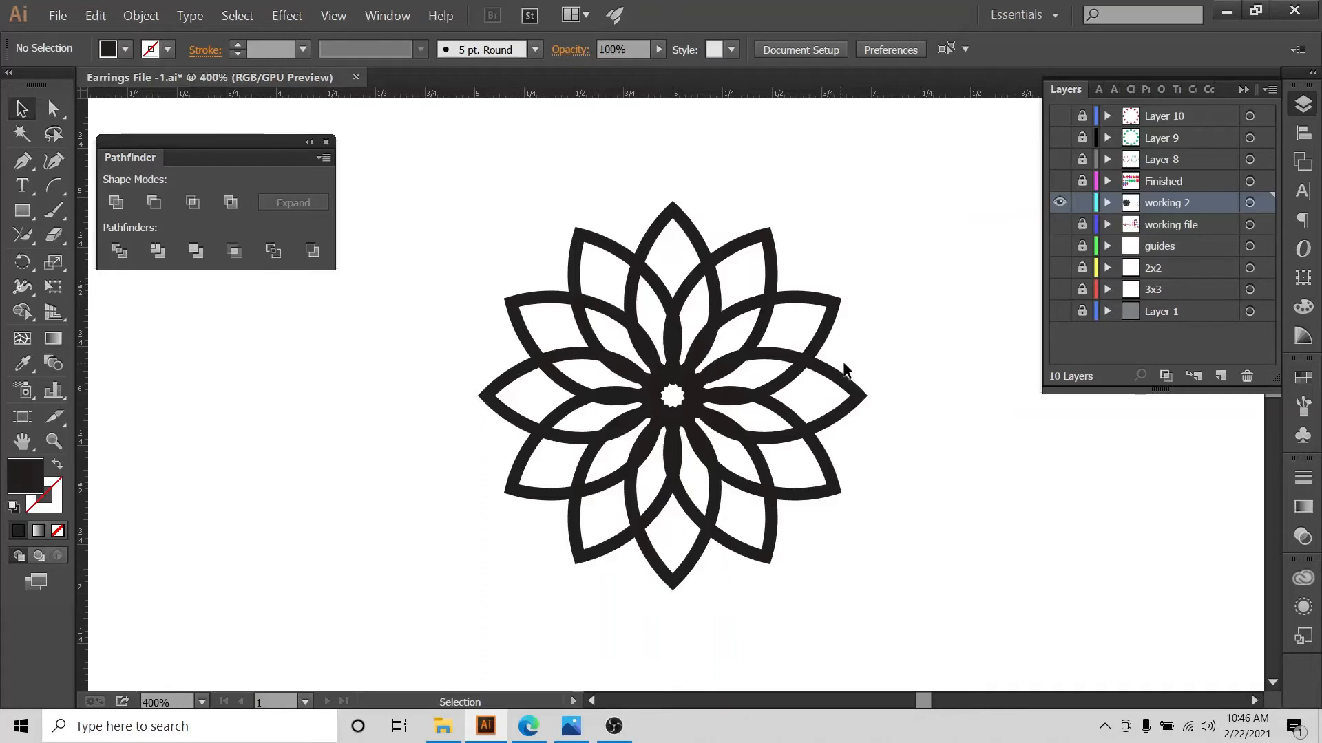
Place a spare copy of the mandala below and to the right of the original, and deselect everything
left_click(718, 286)
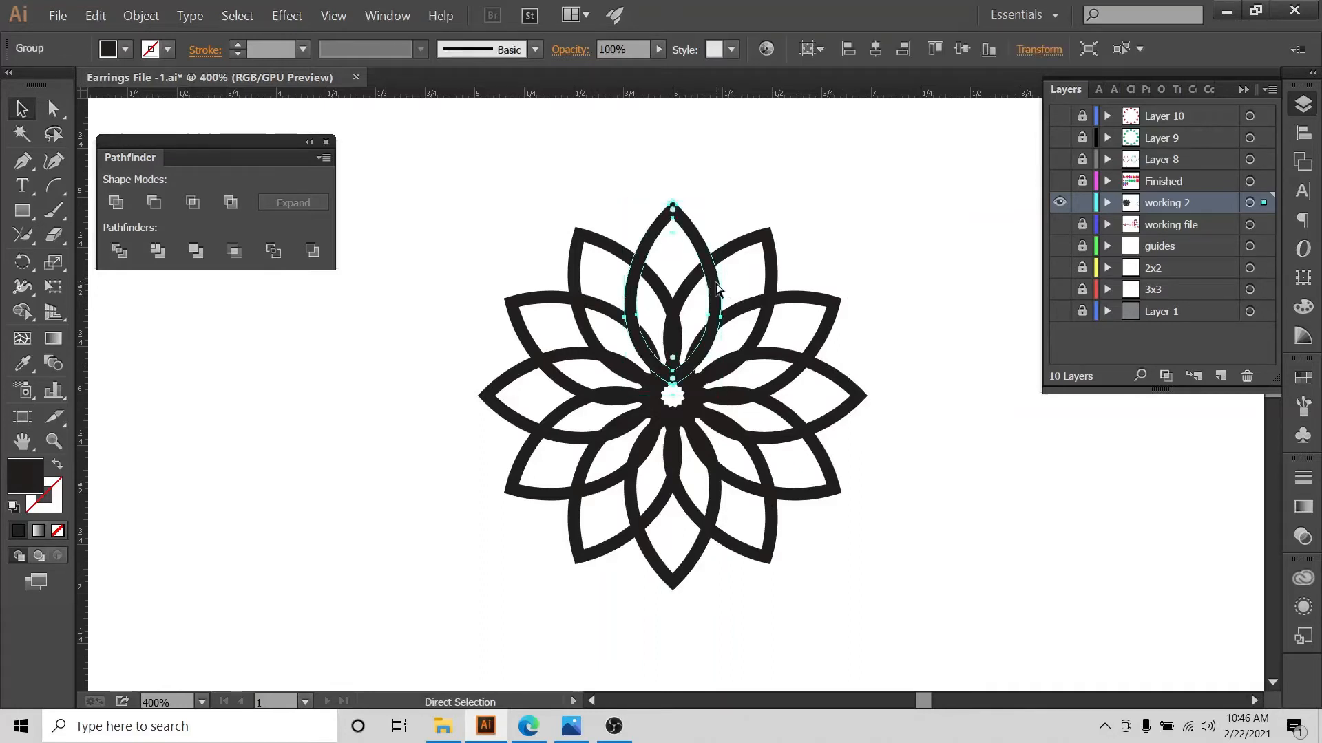
key("v")
left_click_drag(716, 285, 1174, 466)
left_click_drag(1084, 515, 1194, 474)
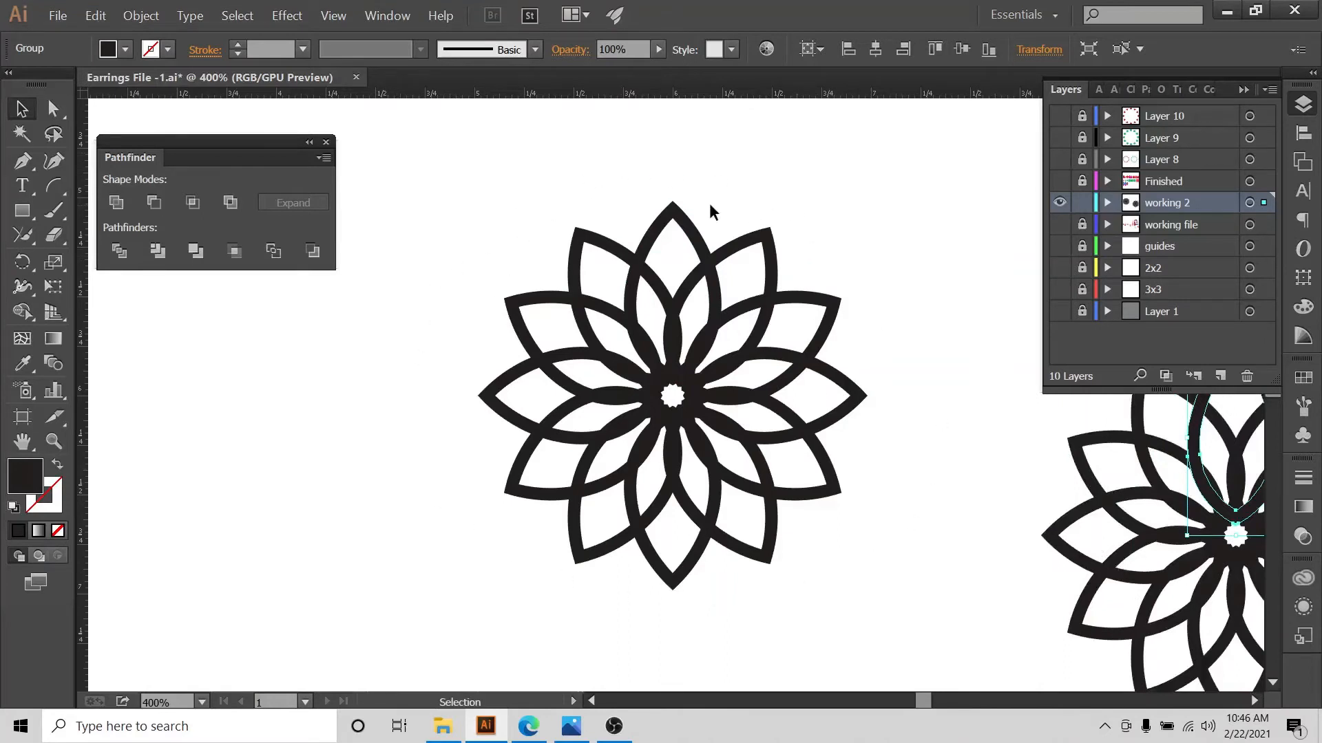
left_click_drag(683, 244, 683, 247)
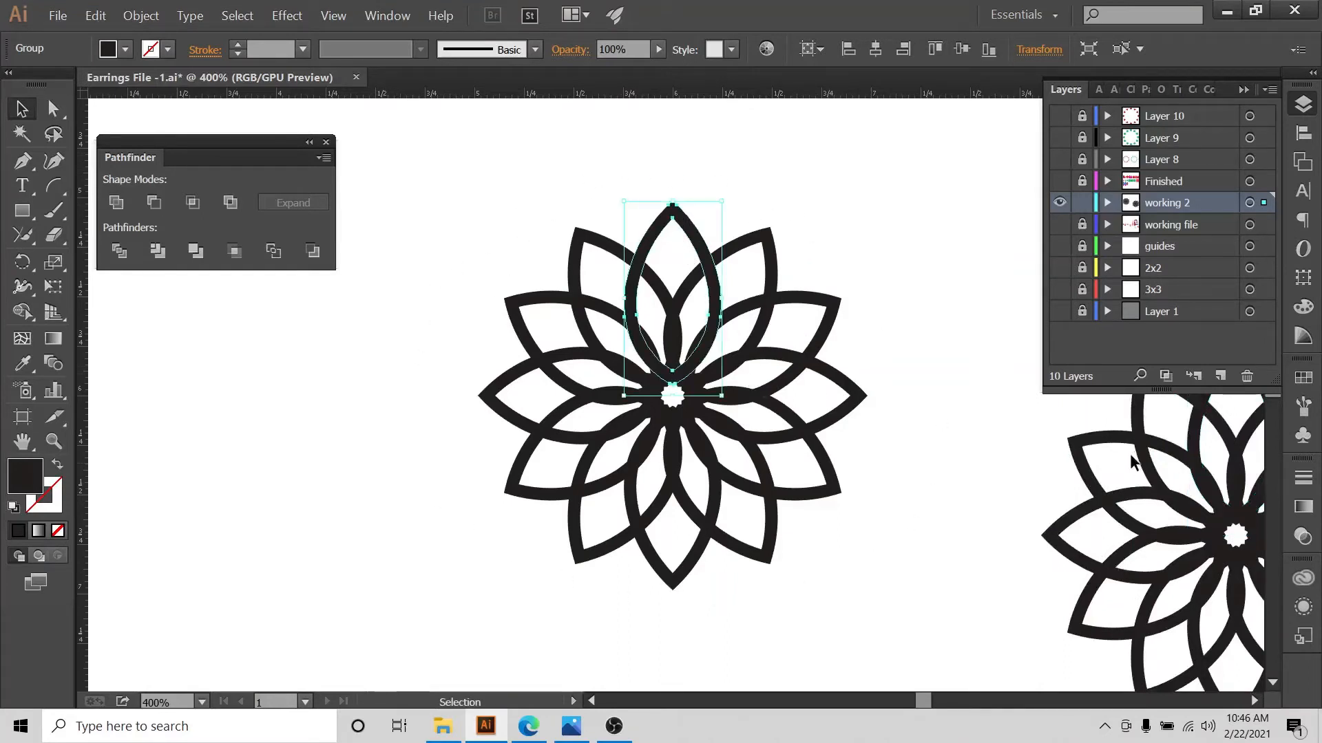
left_click_drag(1055, 416, 974, 481)
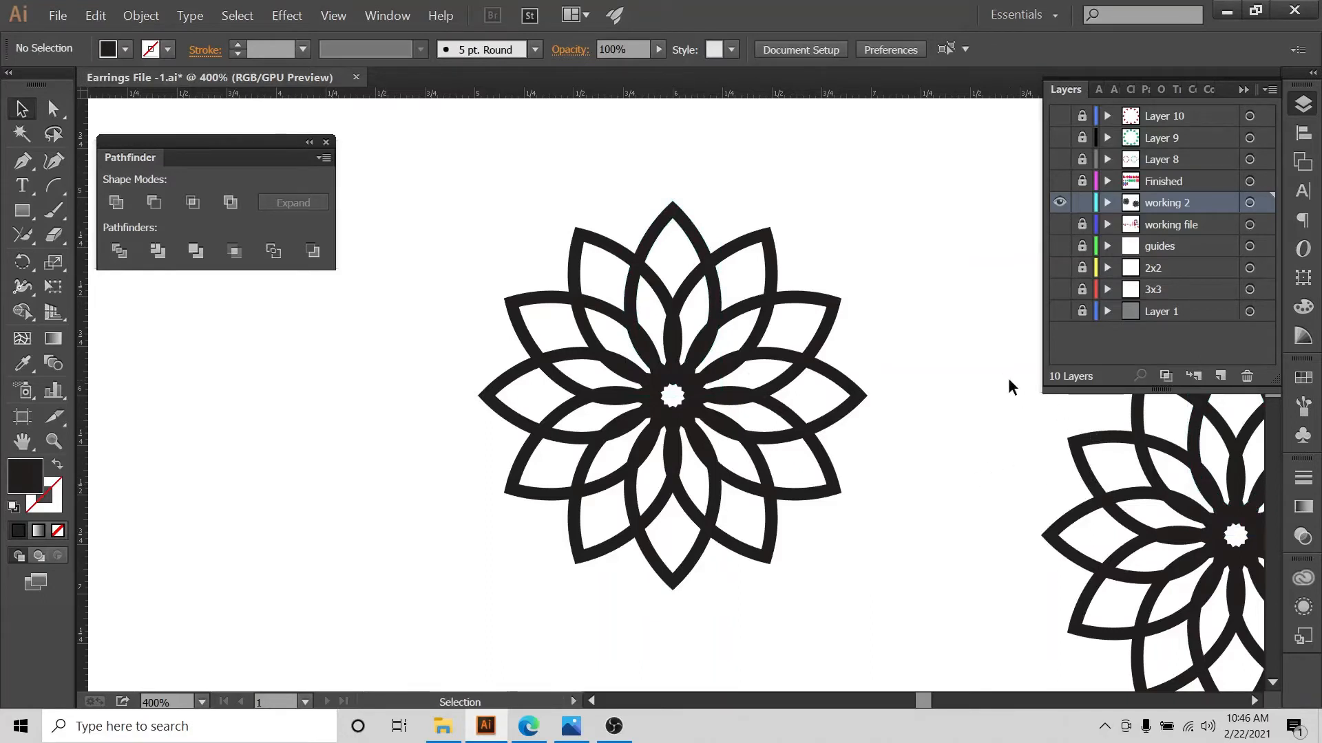
Expand the appearance of the original mandala into twelve real petal shapes, and deselect it
key("ctrl+plus")
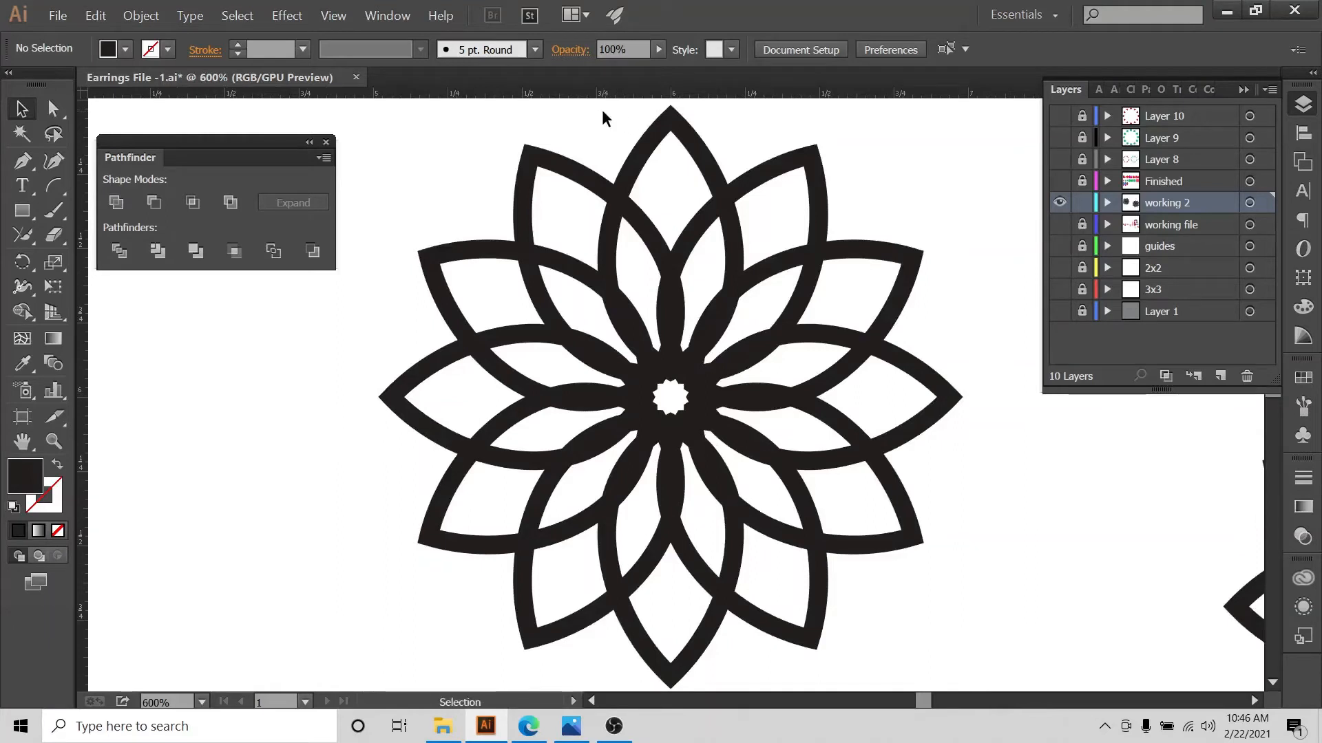
left_click_drag(477, 146, 795, 358)
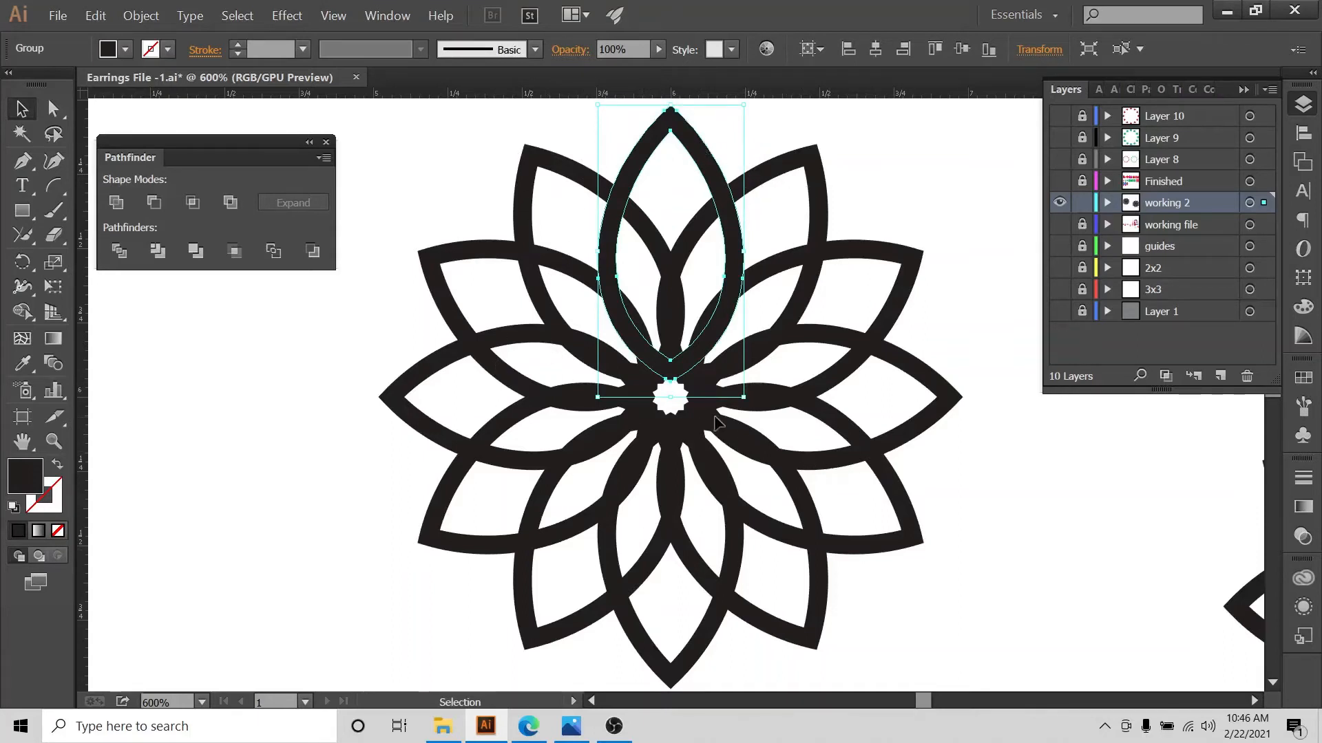
left_click(576, 127)
left_click(703, 173)
left_click(141, 15)
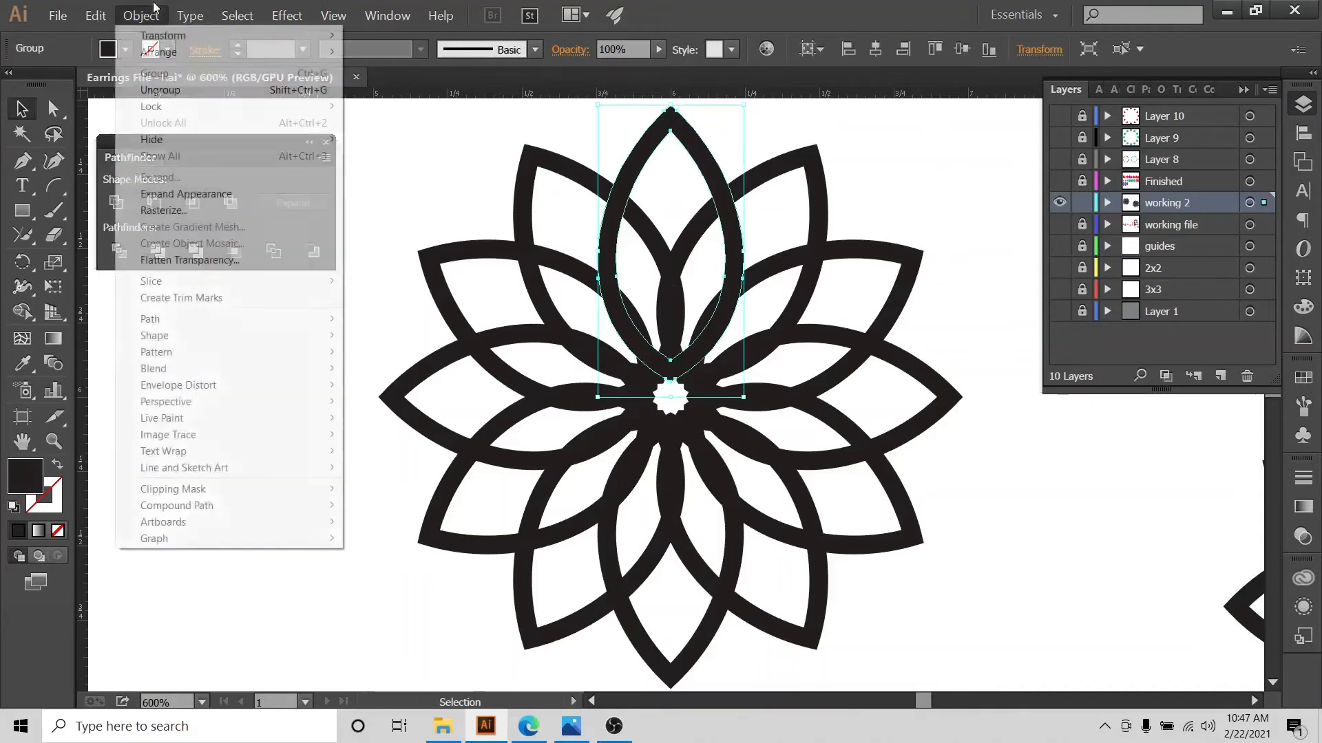
left_click(168, 194)
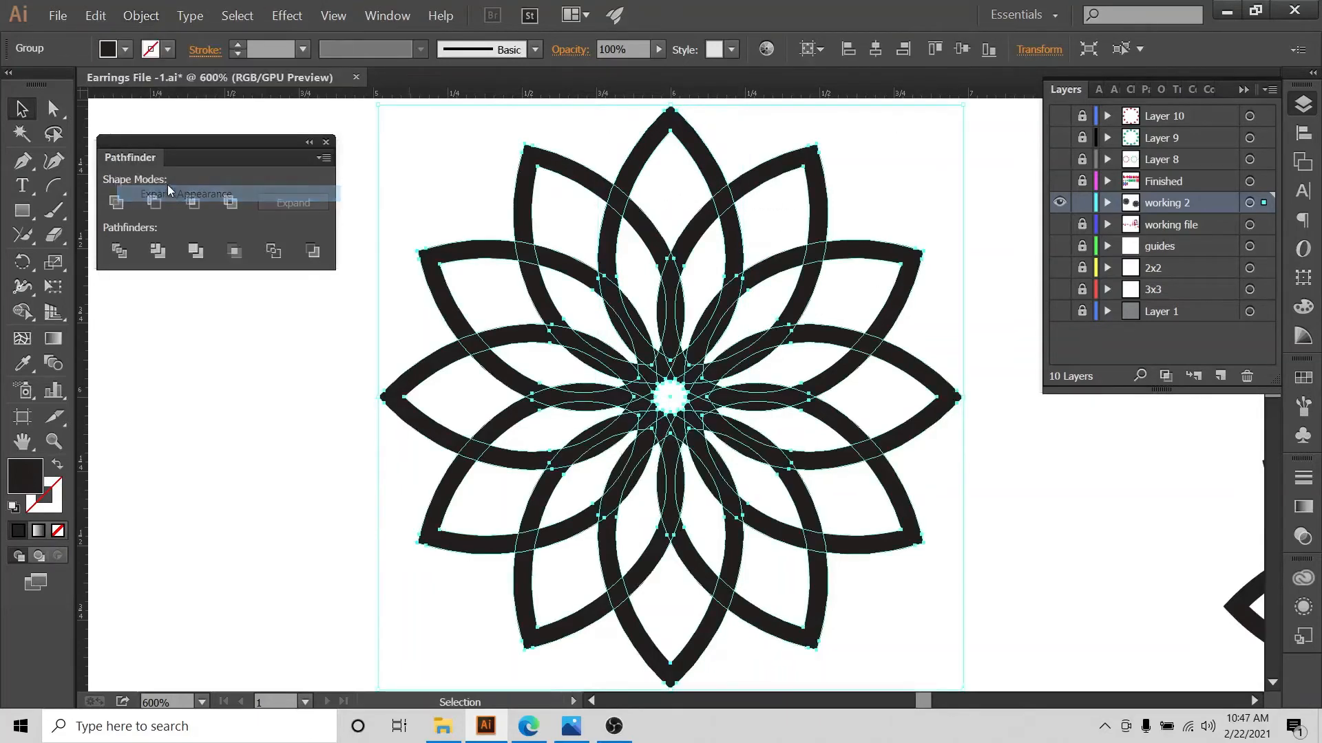
left_click(357, 130)
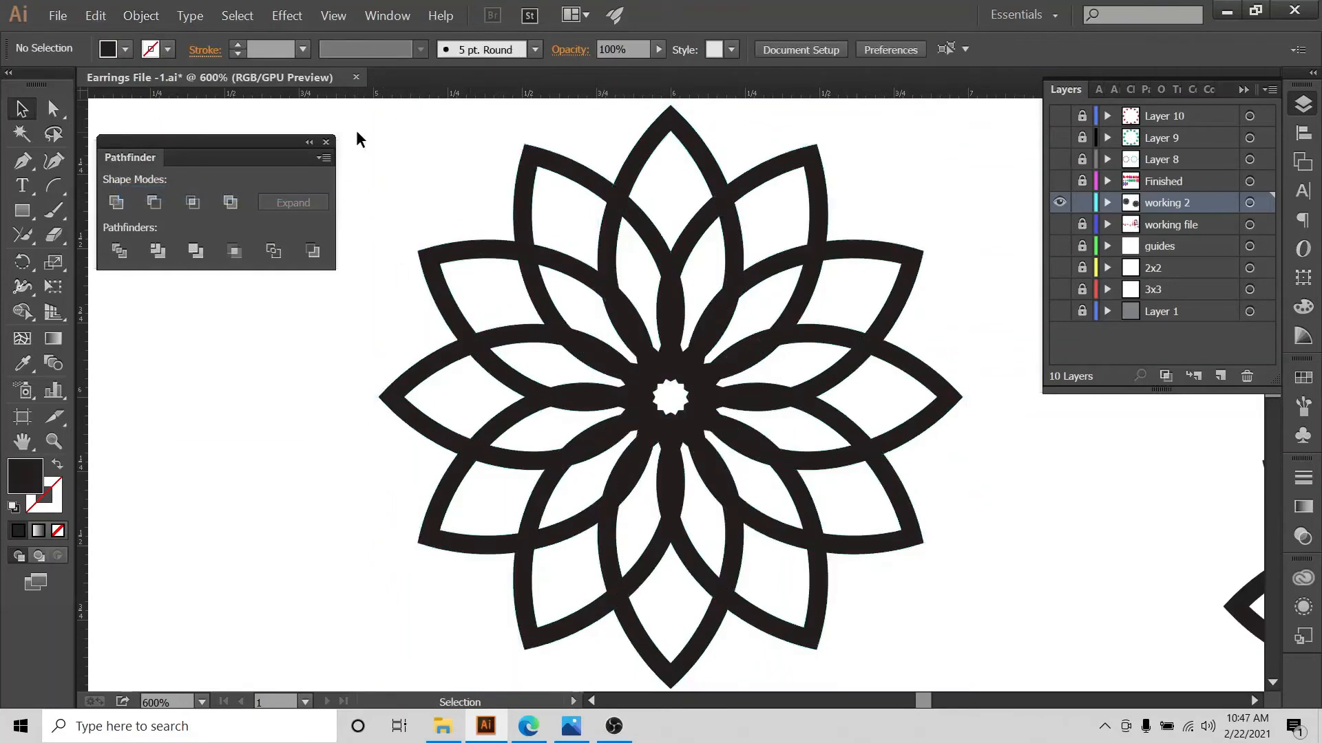
Select the whole expanded mandala and unite its overlapping petals into one compound path with Pathfinder
left_click_drag(358, 132, 663, 434)
left_click(132, 22)
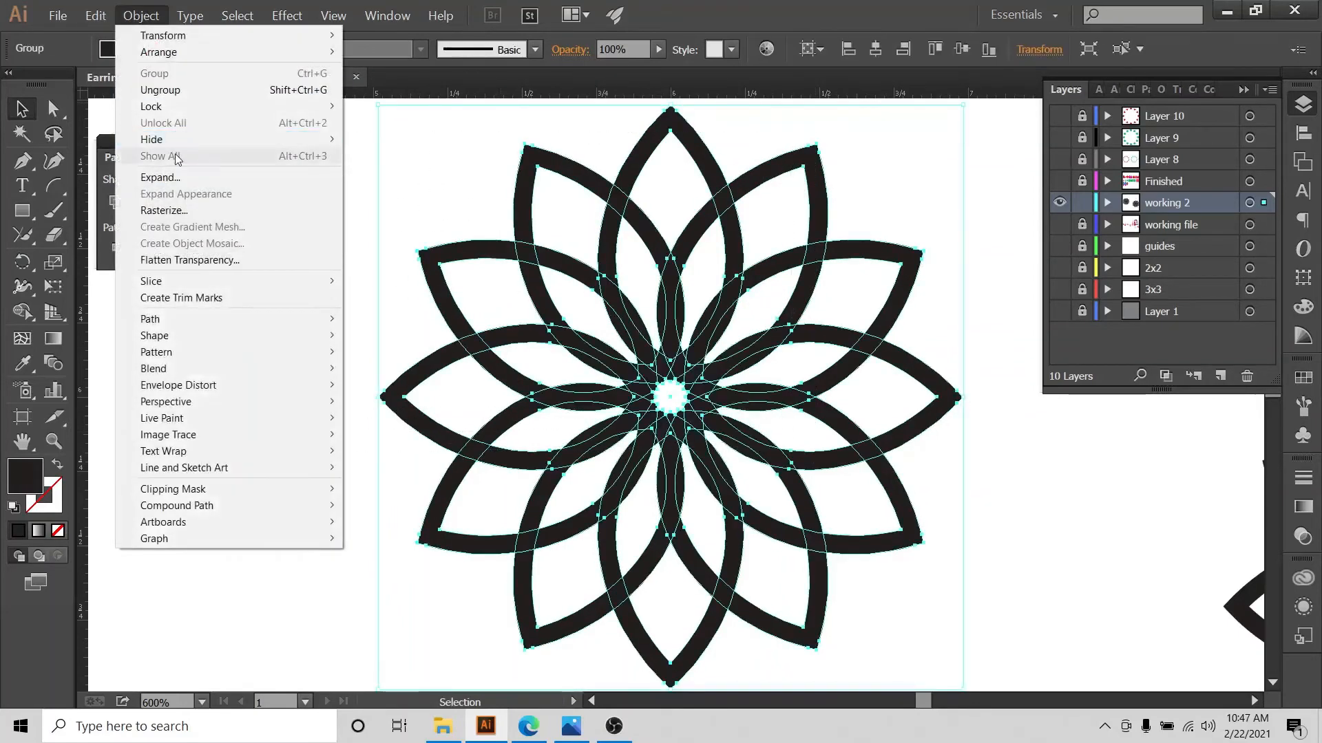
left_click(169, 177)
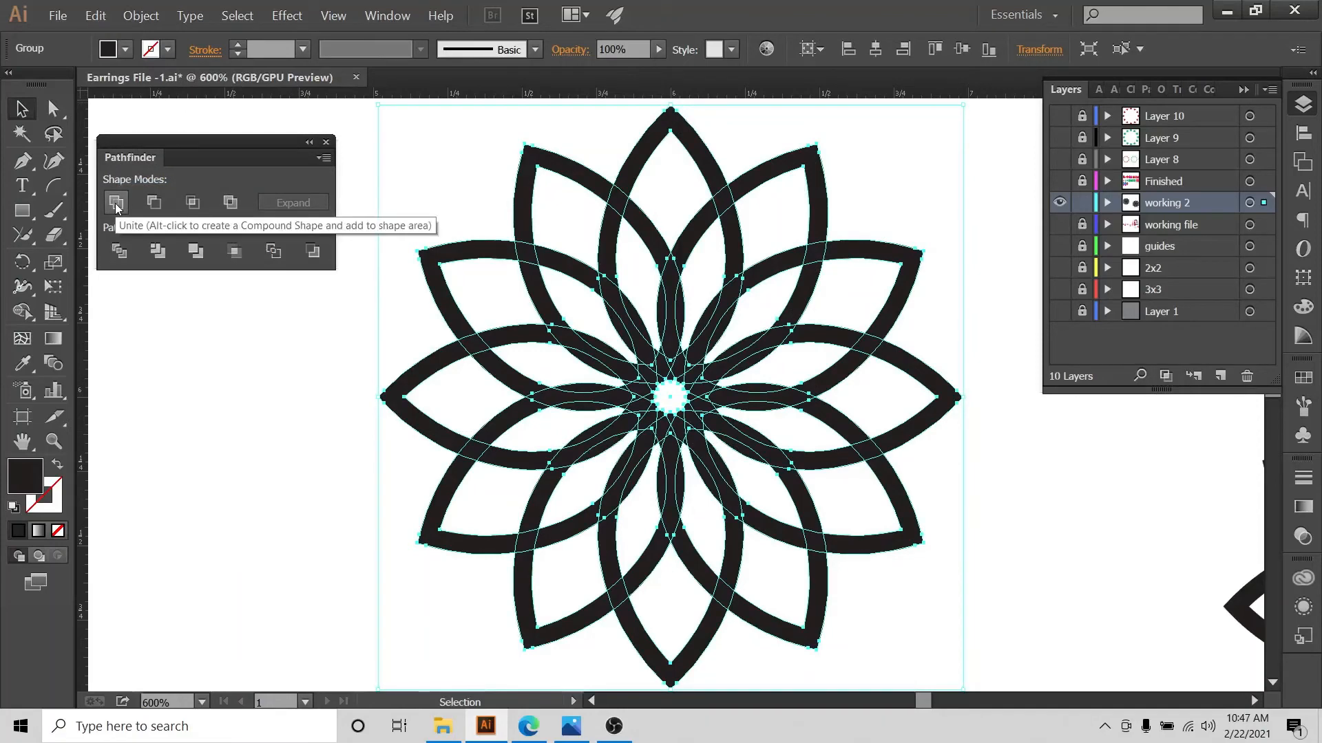
left_click(387, 16)
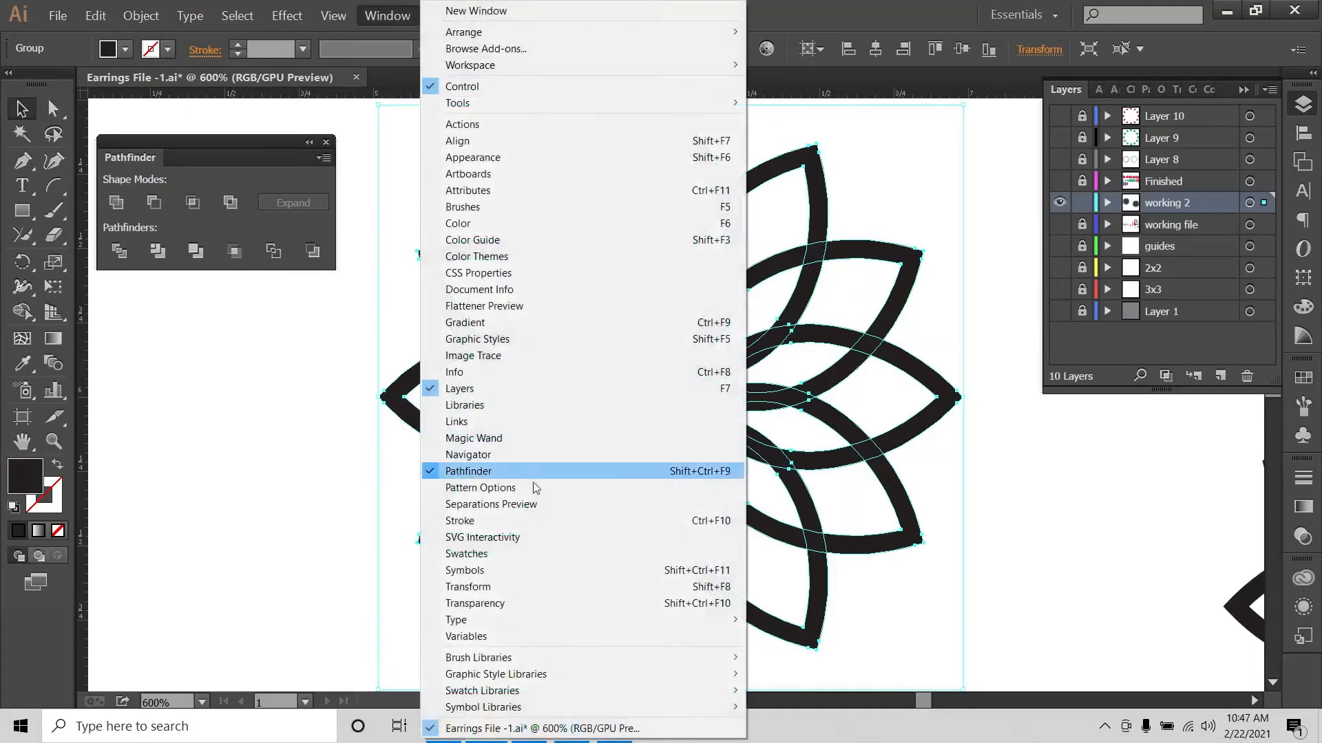
left_click(176, 146)
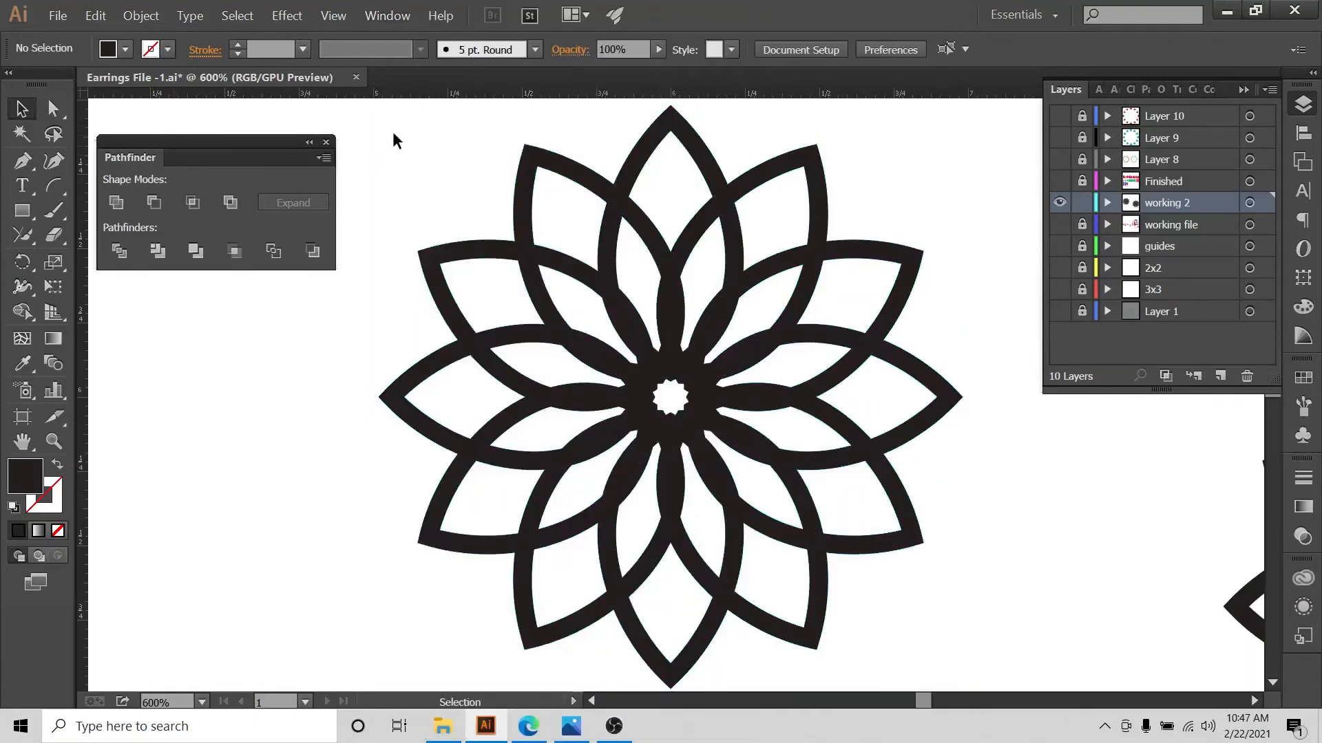
left_click_drag(418, 113, 971, 539)
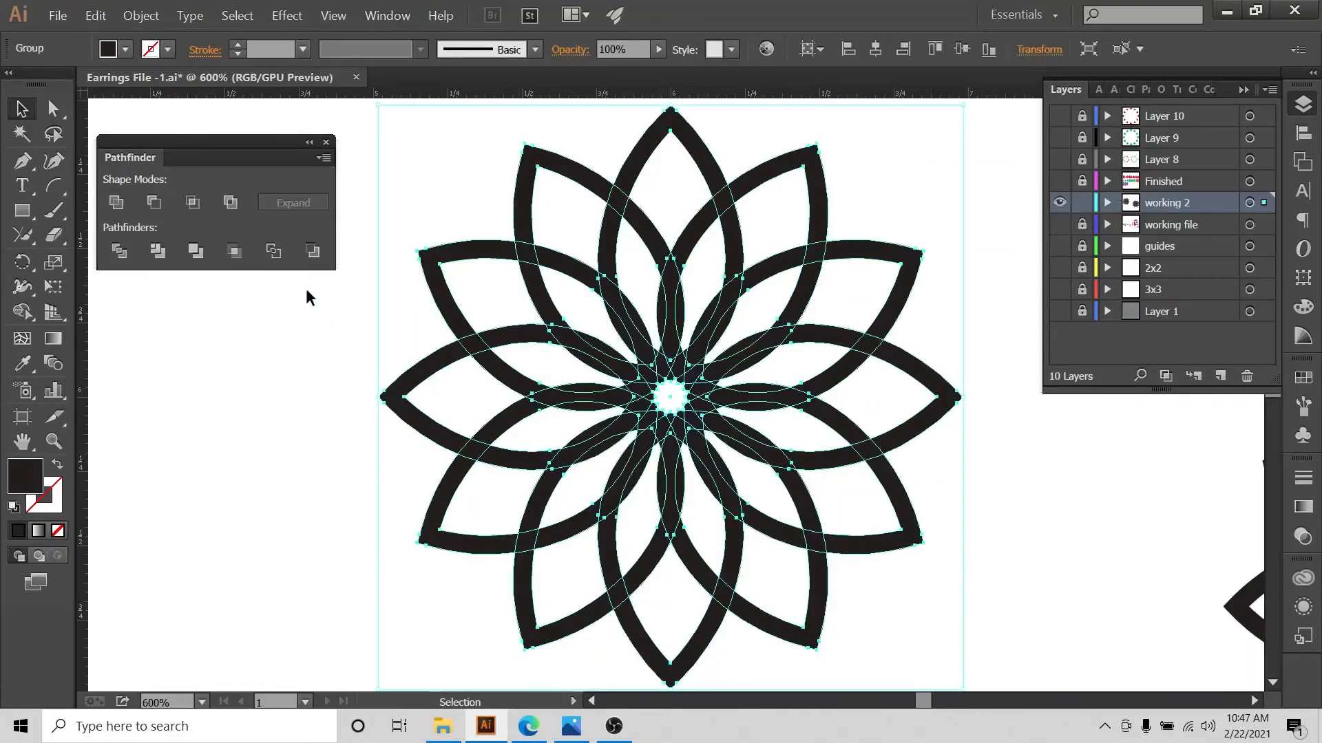
left_click(116, 203)
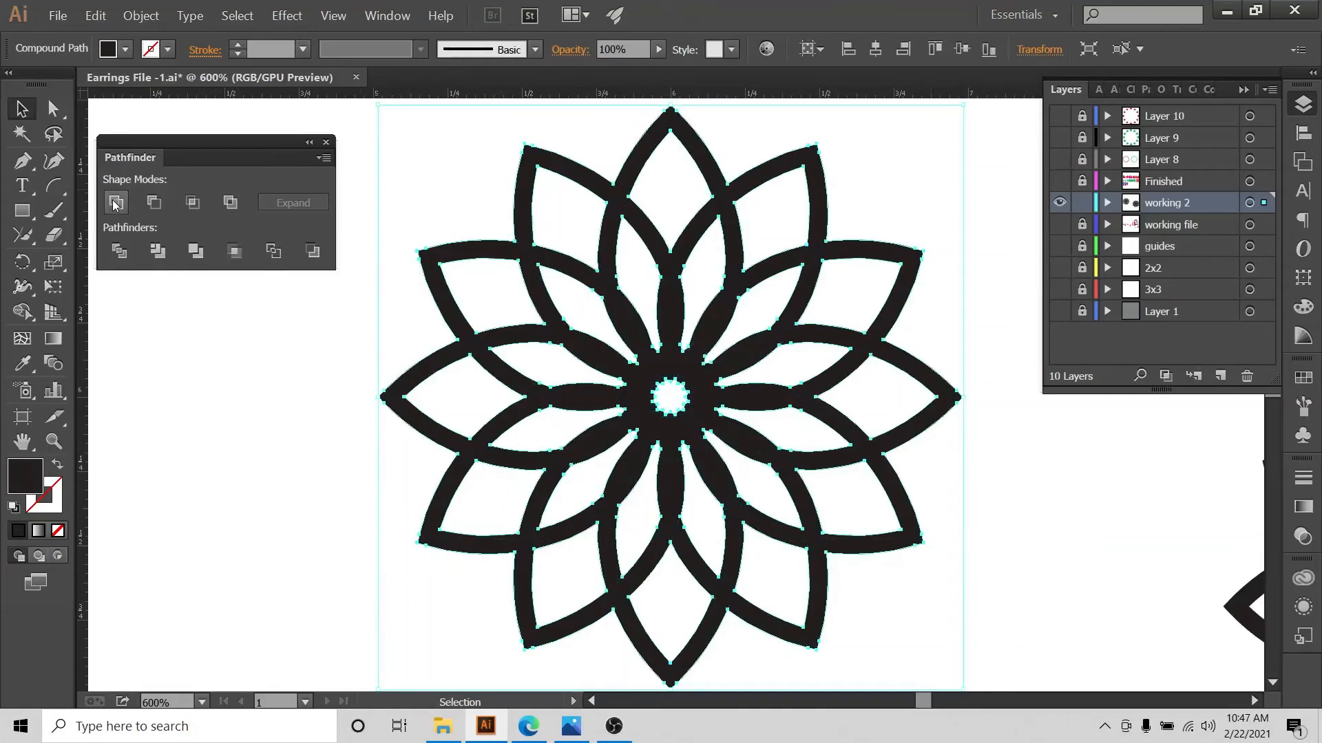
Expand the working 2 layer's contents, widen the layer list to read the full object names, and check the mandala's compound path entry
left_click(749, 196)
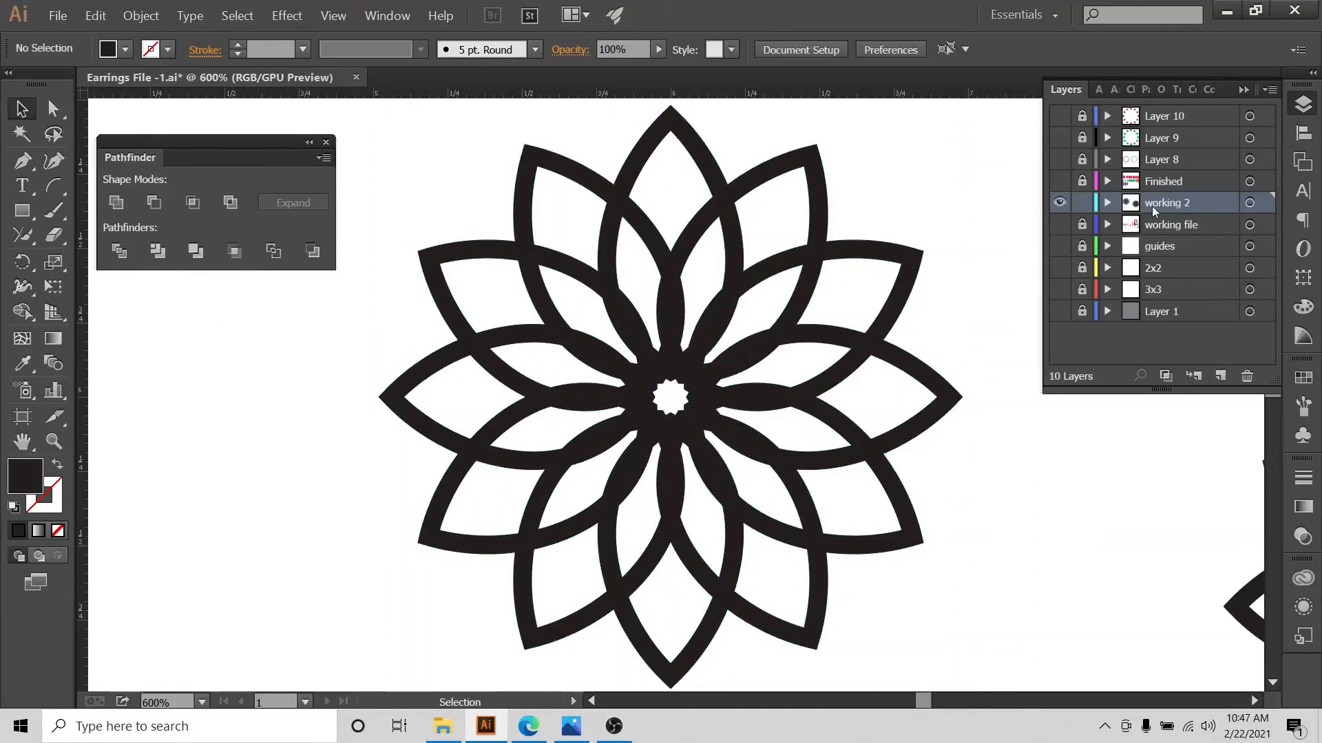
left_click(1108, 201)
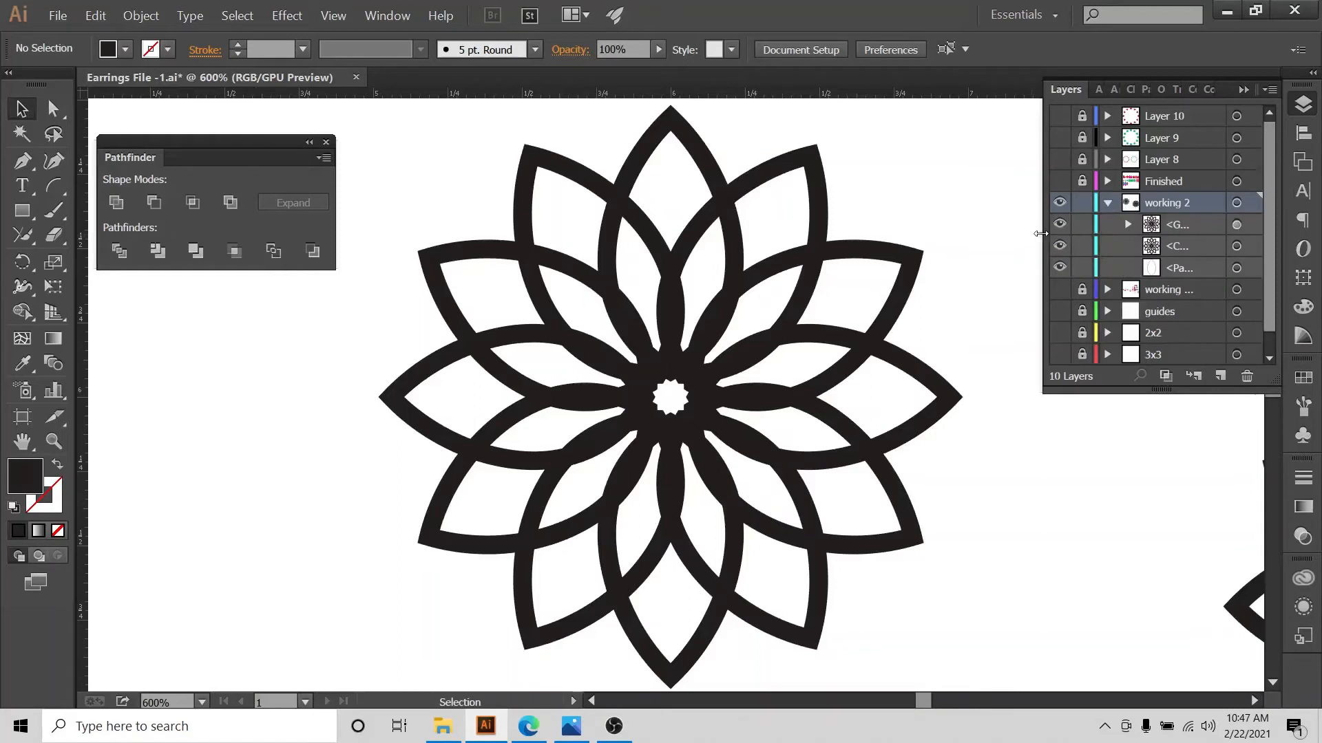
left_click_drag(1040, 233, 985, 233)
left_click(702, 330)
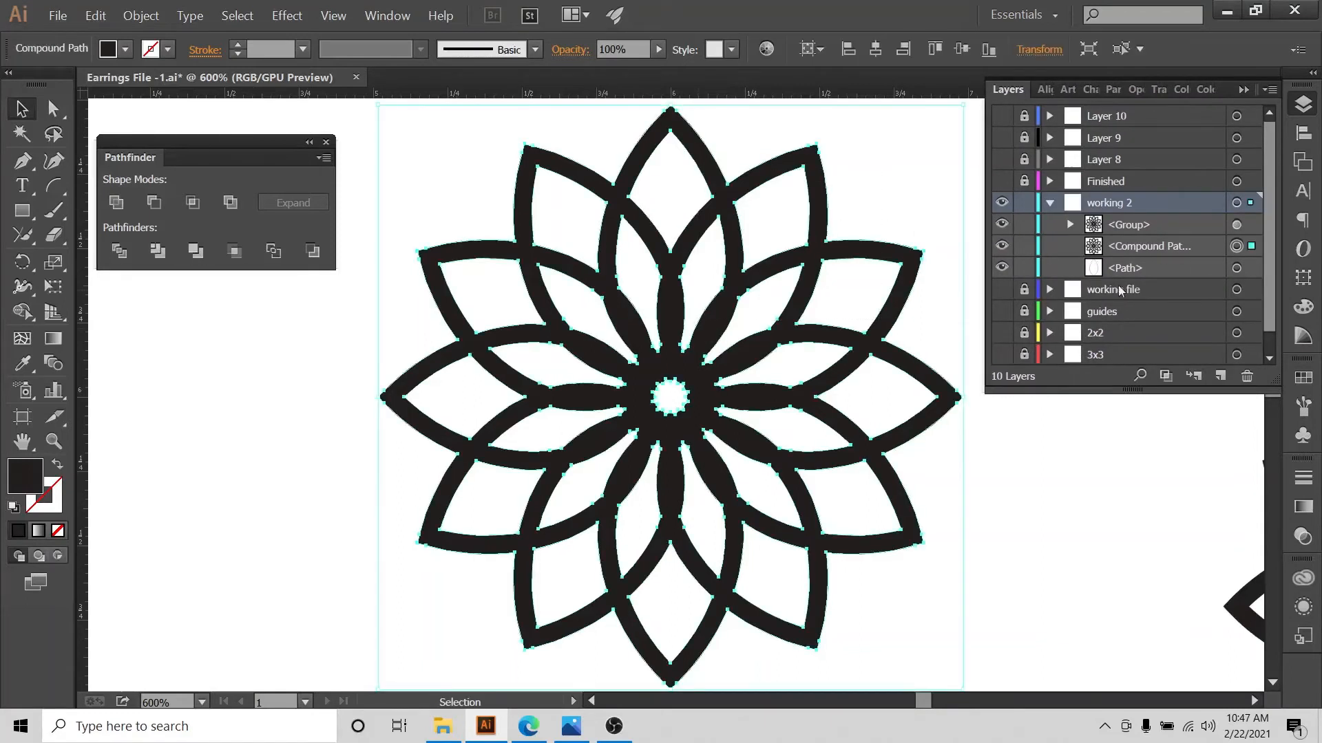
left_click_drag(981, 249, 964, 248)
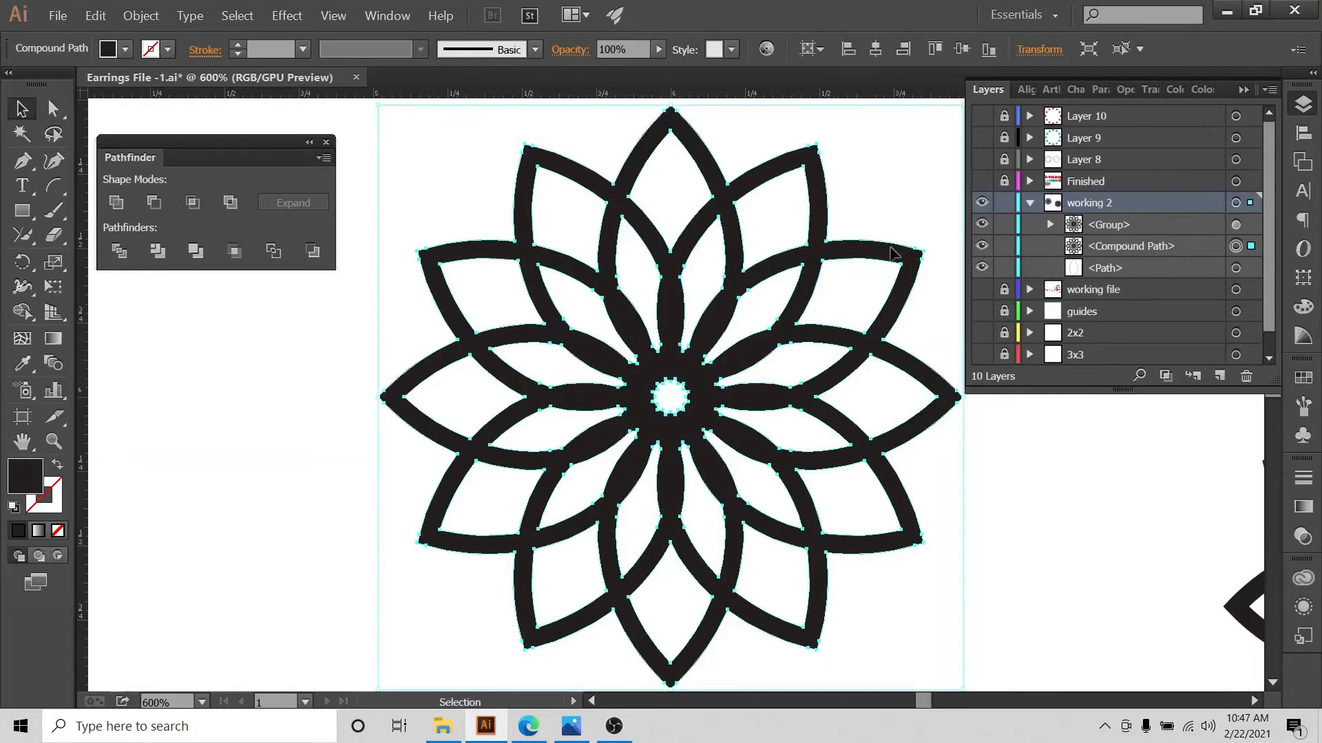
left_click(895, 183)
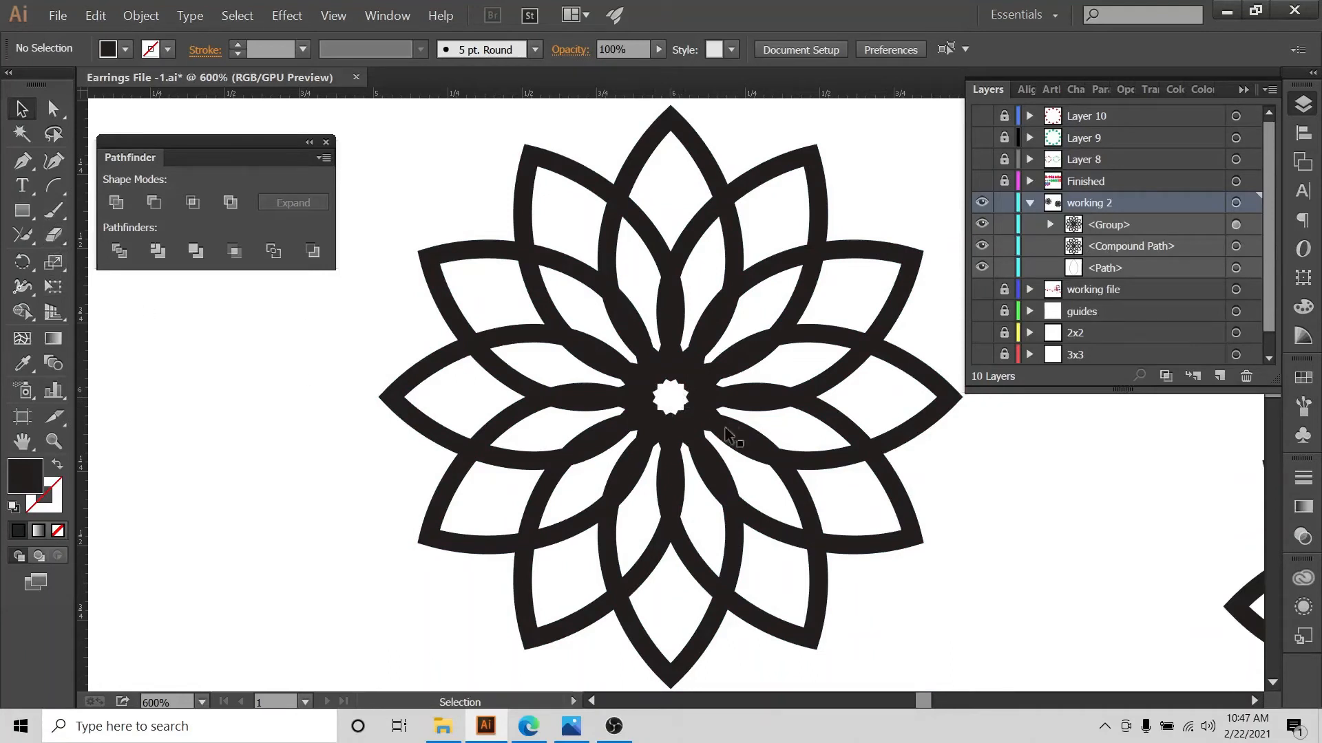
Fill the hole in the mandala's center with the Blob Brush, check the merged shape by selecting it, and deselect it
left_click(55, 213)
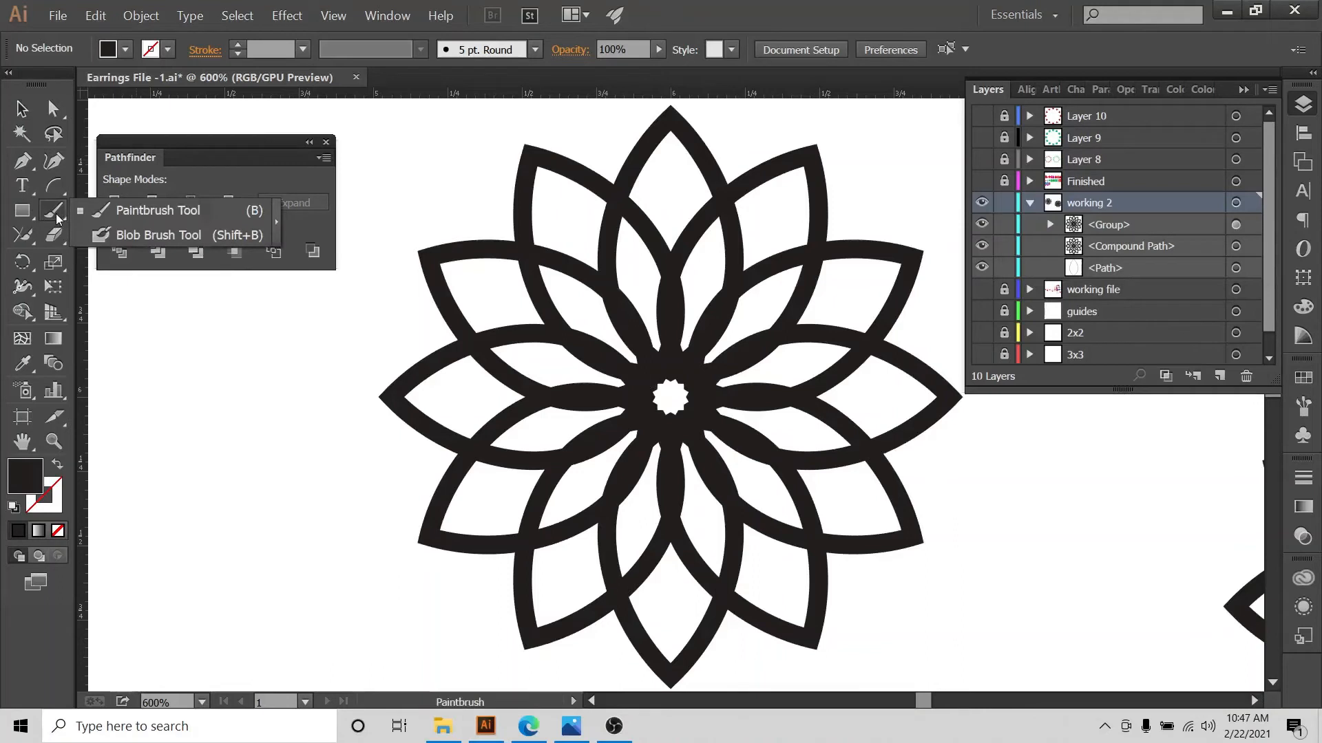
left_click(159, 235)
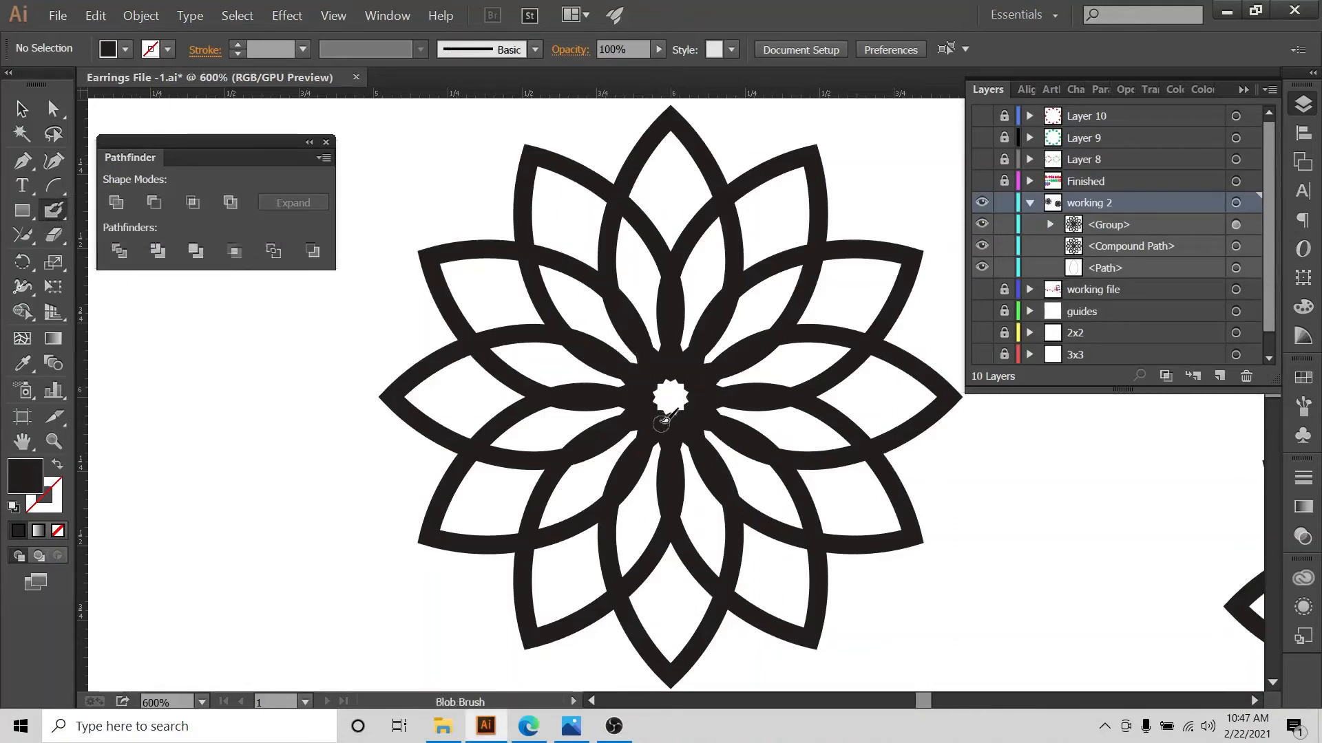
mouse_move(669, 403)
left_mouse_down()
mouse_move(682, 389)
mouse_move(676, 408)
left_mouse_up()
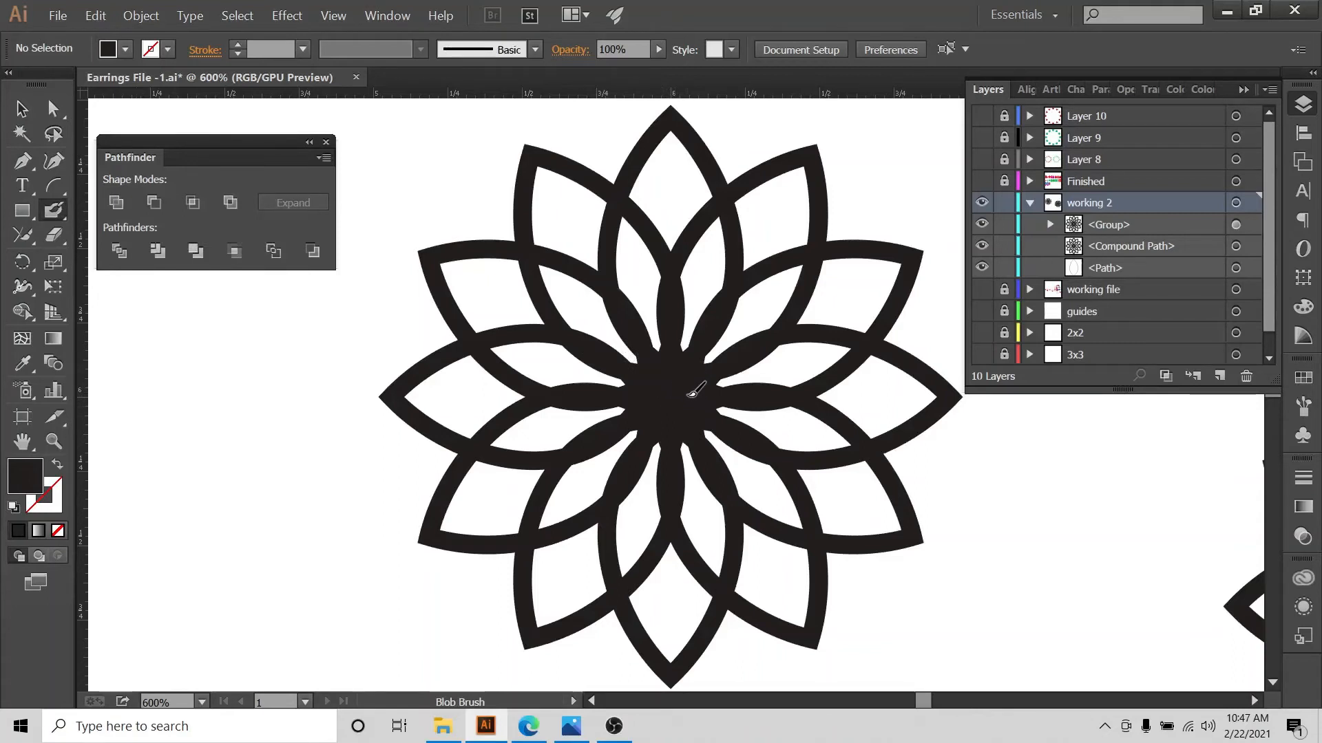
key("shift+x")
key("v")
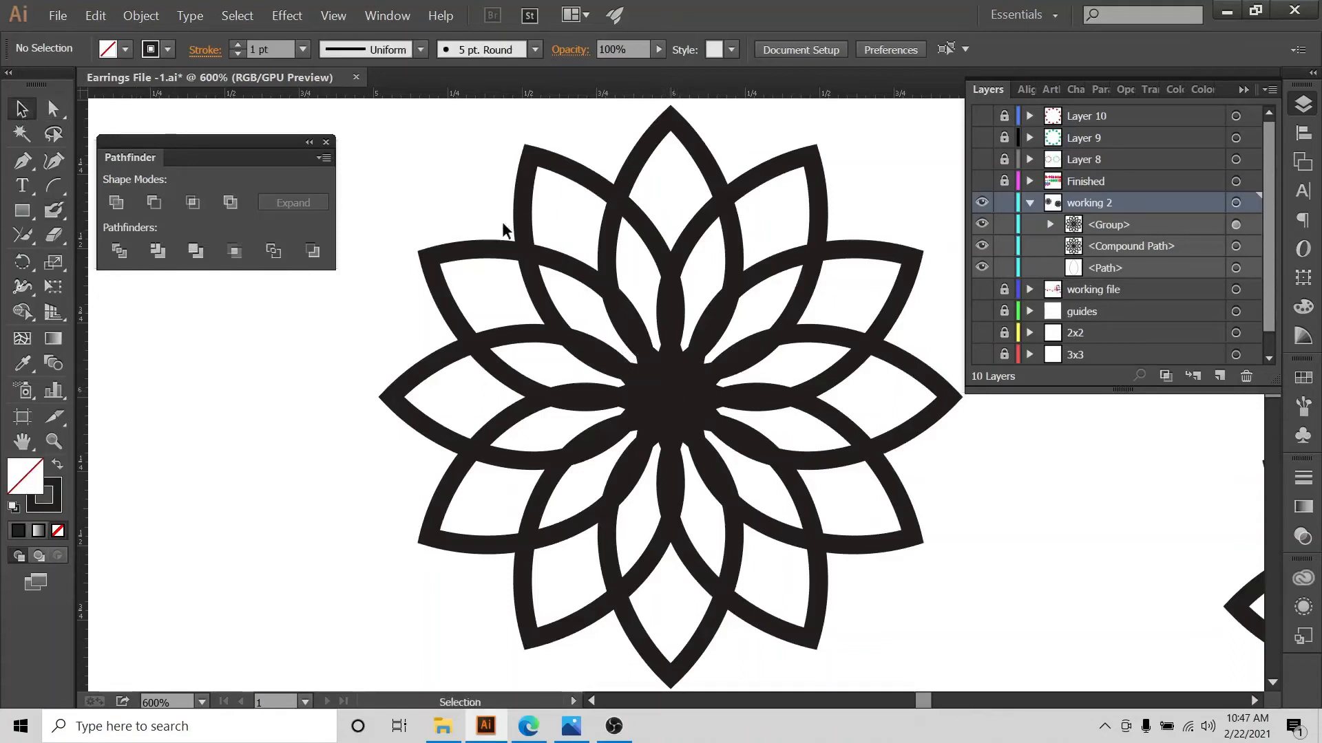
left_click_drag(494, 151, 792, 494)
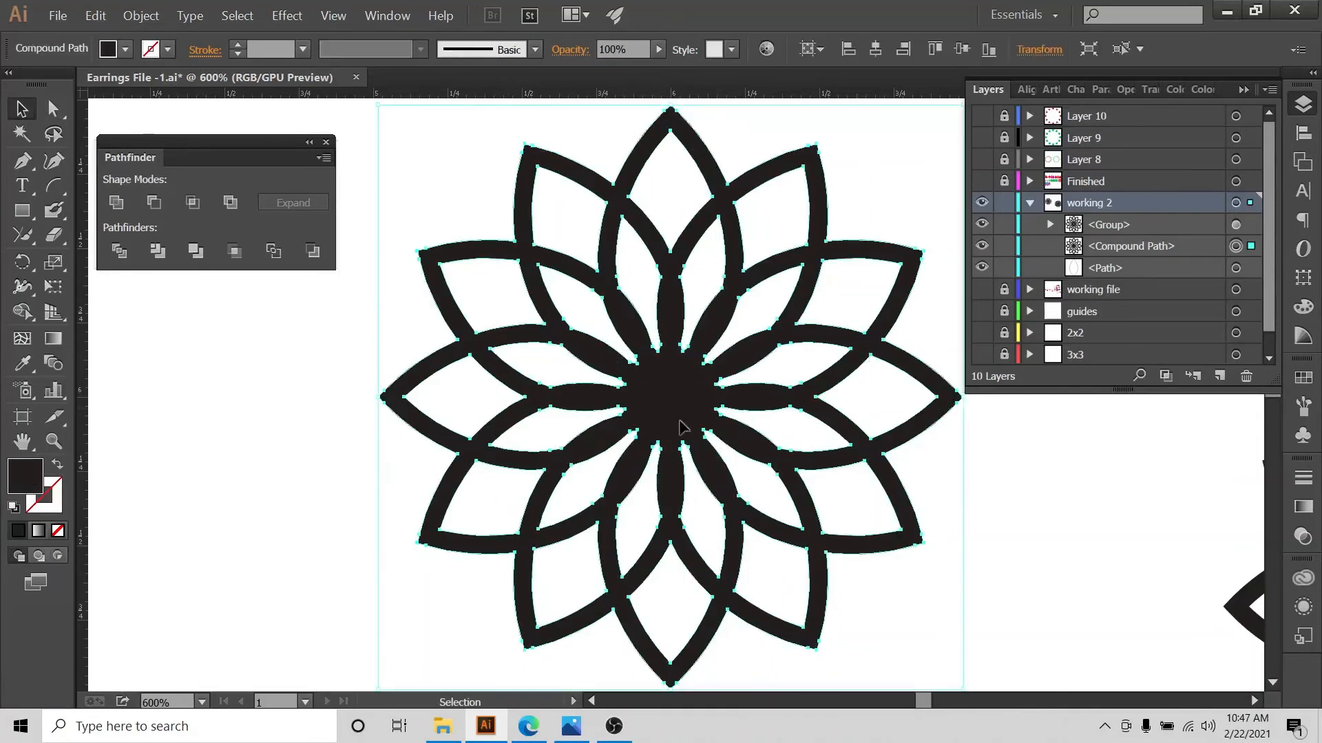
left_click(1243, 90)
left_click(1102, 315)
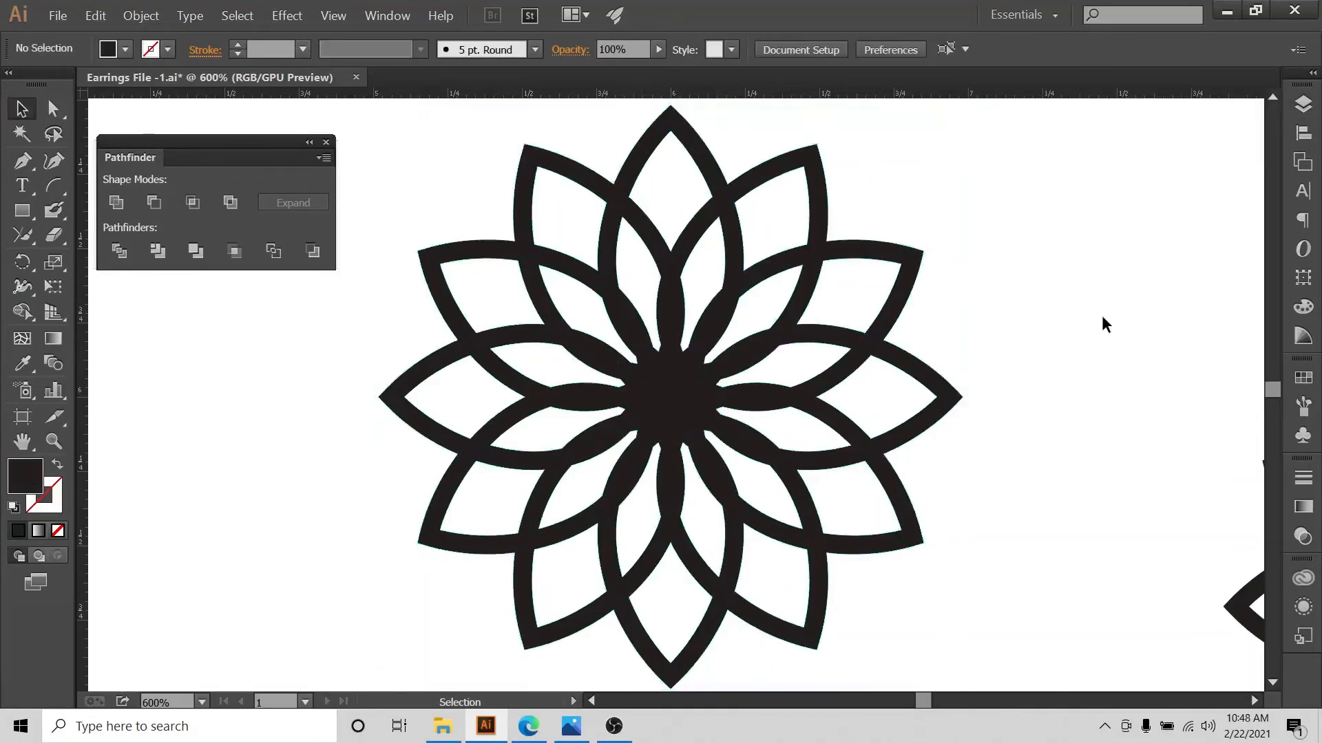
Switch to Photos to examine the hanging loop in the mandala earring picture, and return to Illustrator
key("ctrl+minus")
key("v")
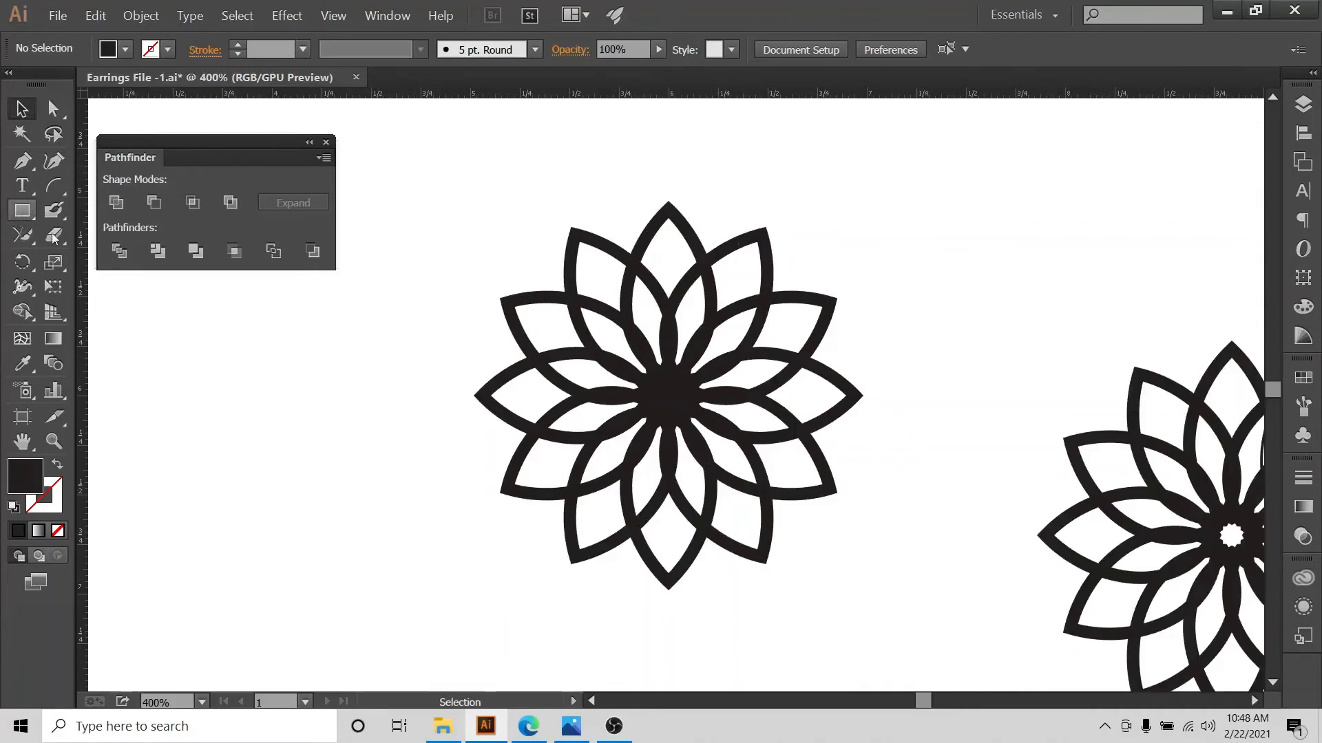
left_click(614, 726)
left_click(571, 726)
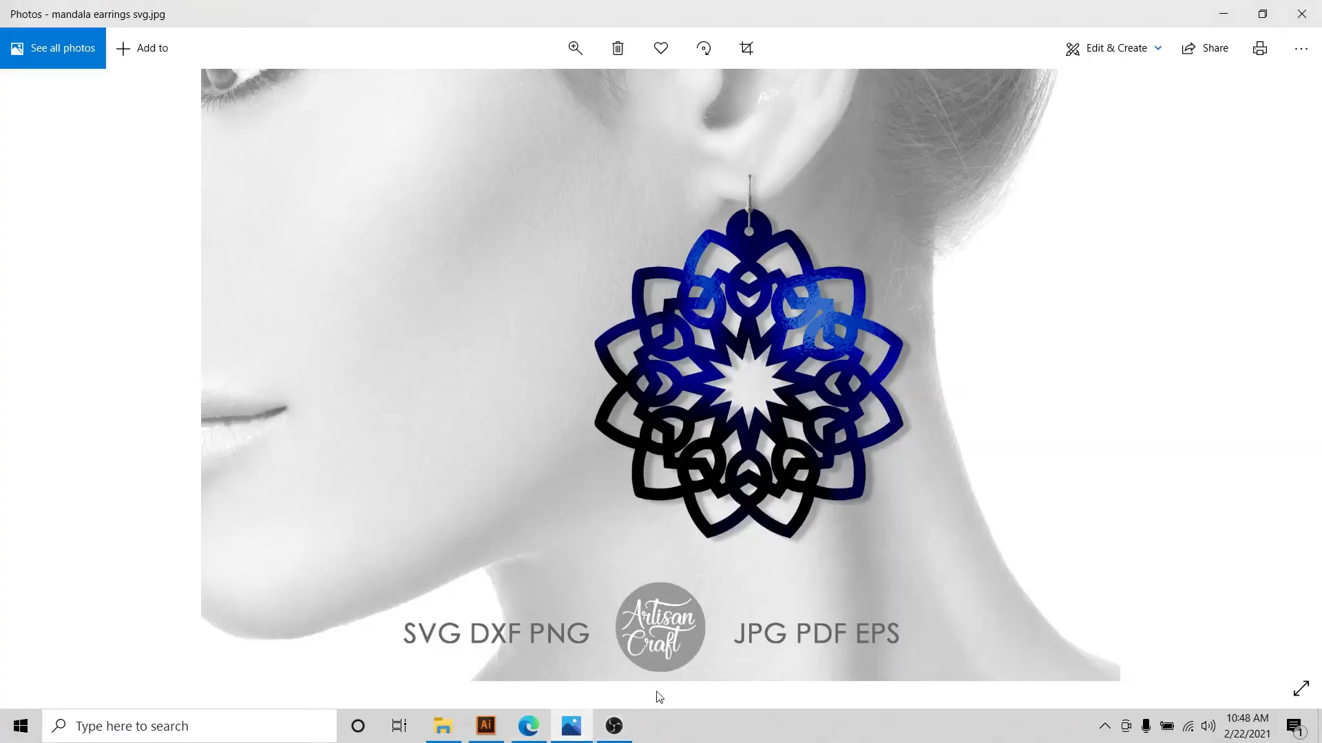
left_click(486, 726)
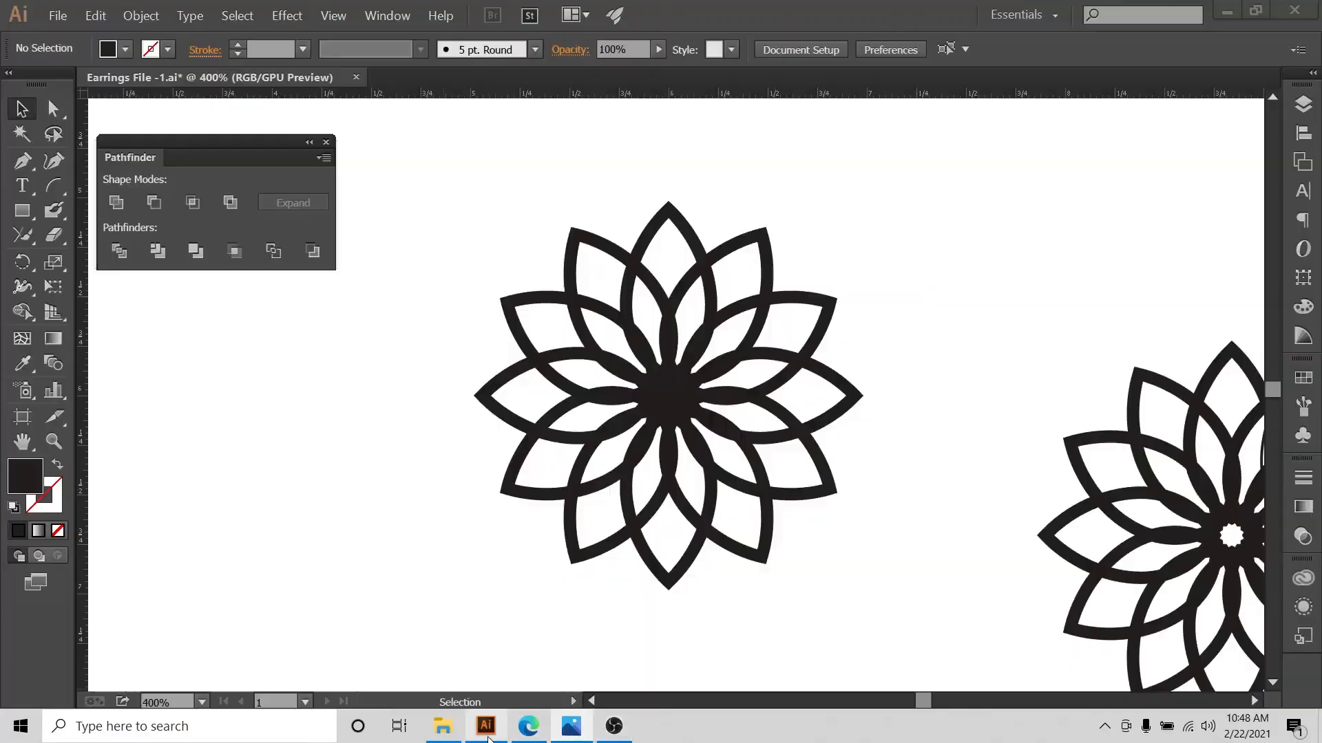
Create a circle 0.11 in wide and 0.11 in high in the empty area beside the mandala's upper petals
left_click(22, 210)
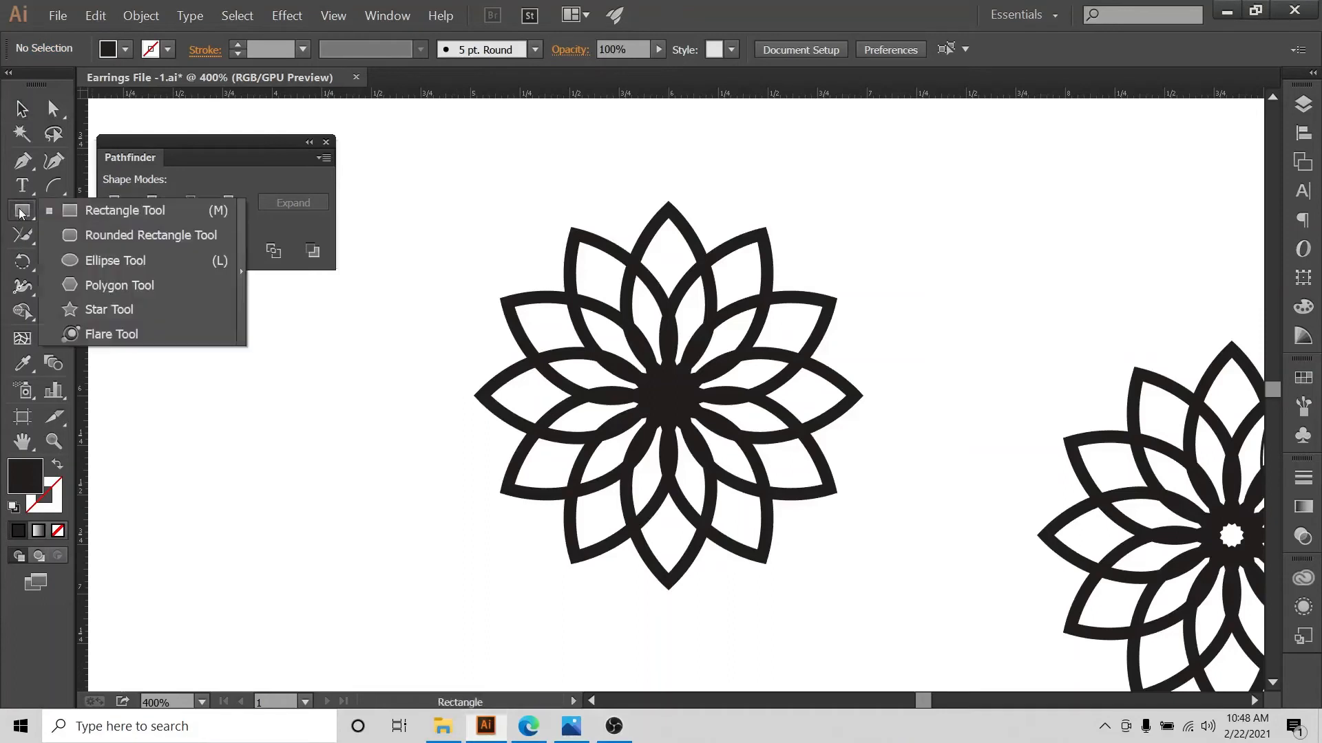
left_click(77, 265)
left_click(933, 234)
type(".")
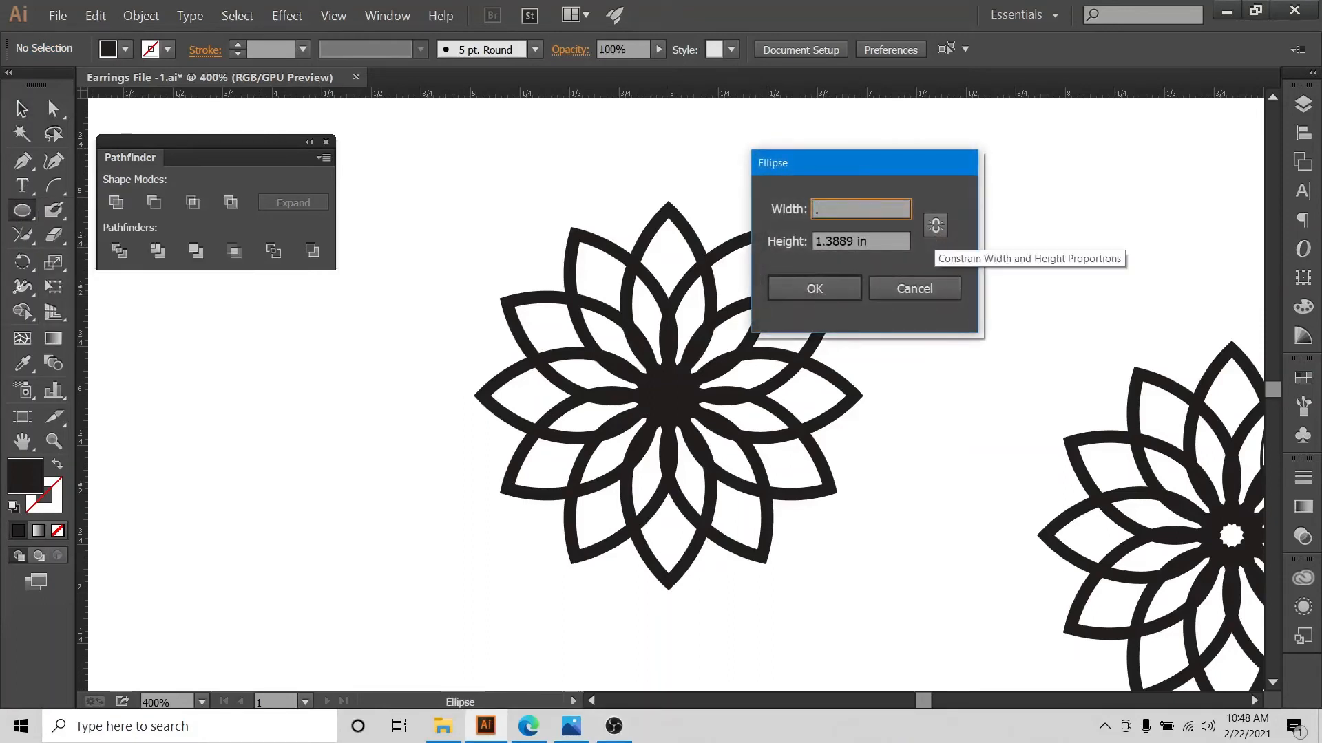
type("11")
key("Tab")
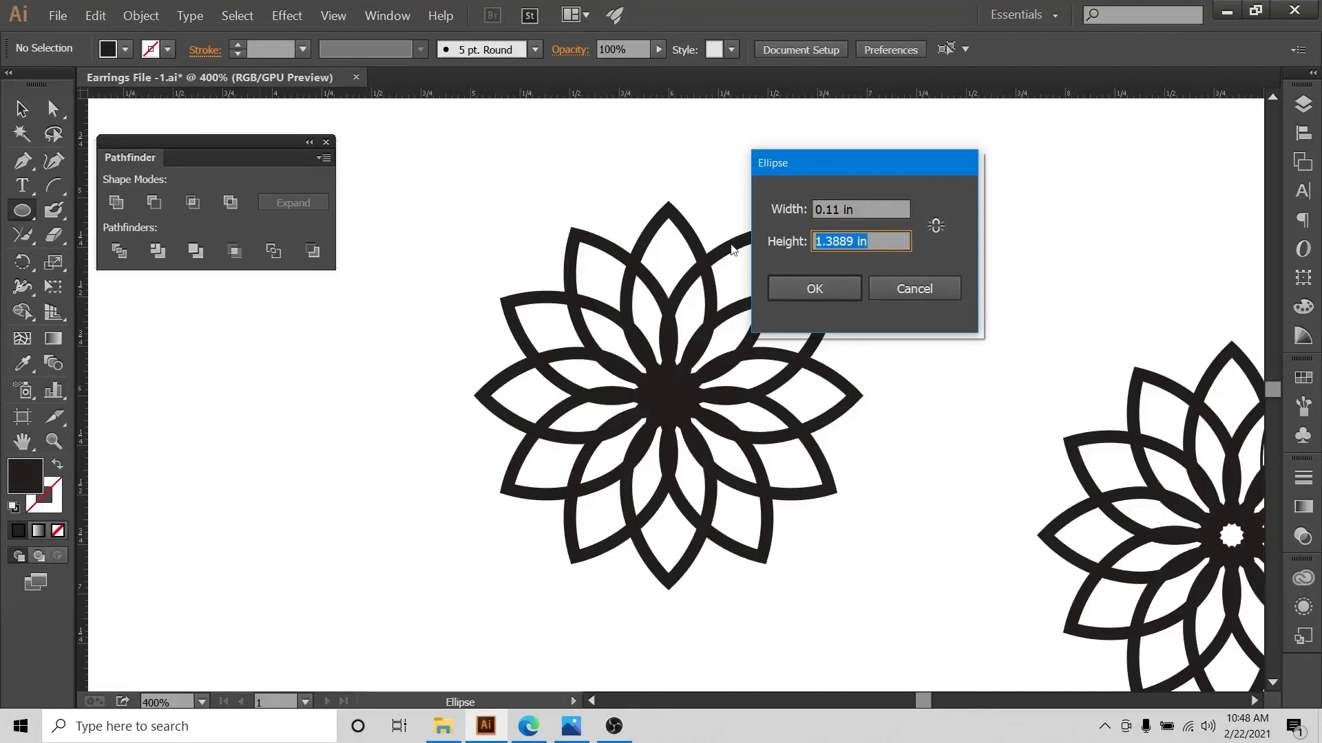
type(".11")
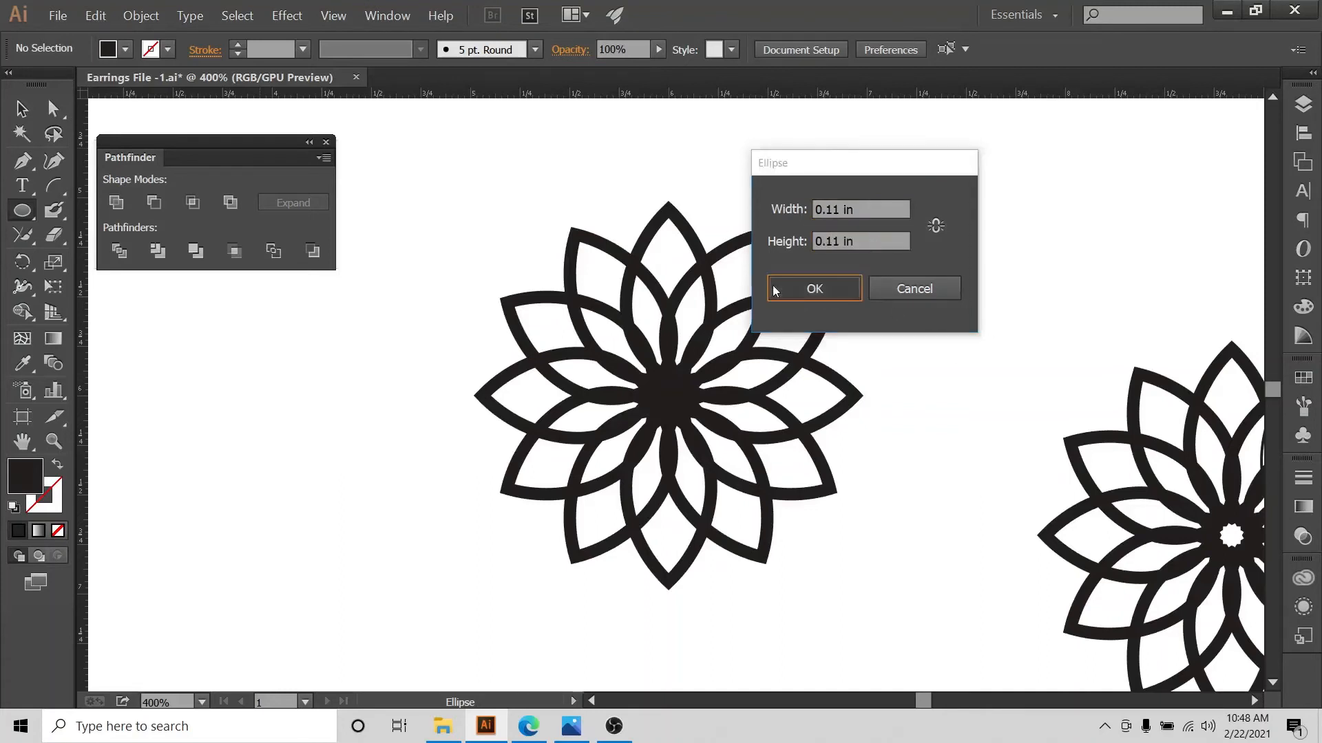
left_click(783, 289)
Fill the small circle with magenta and deselect it
left_click(127, 48)
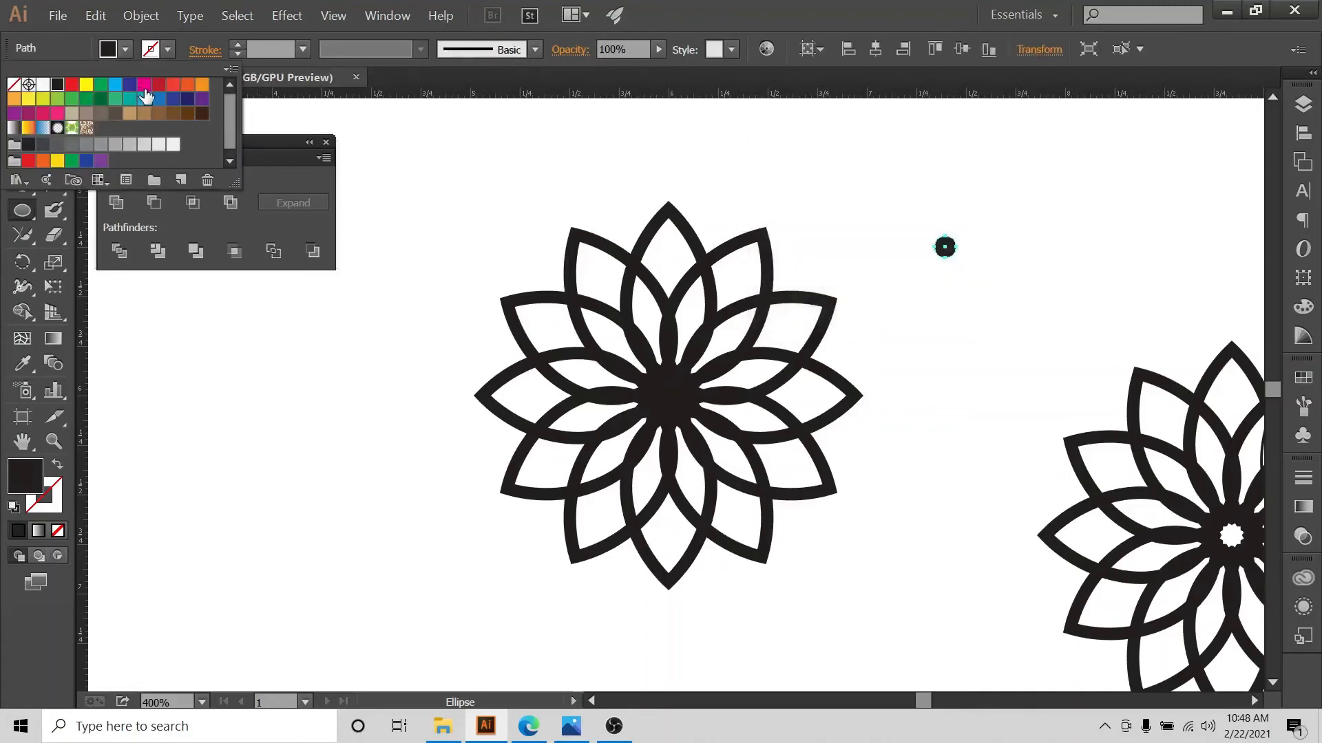
left_click(147, 89)
left_click(839, 7)
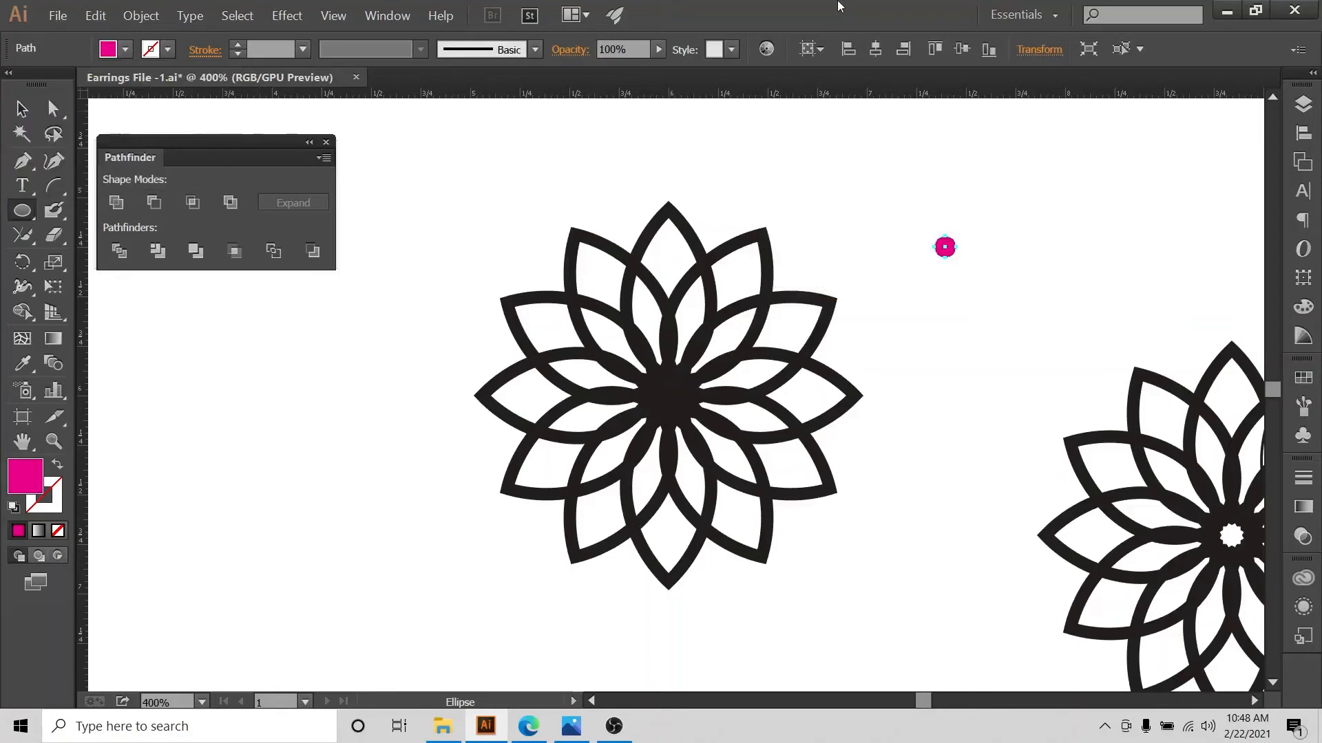
left_click(21, 108)
left_click(468, 150)
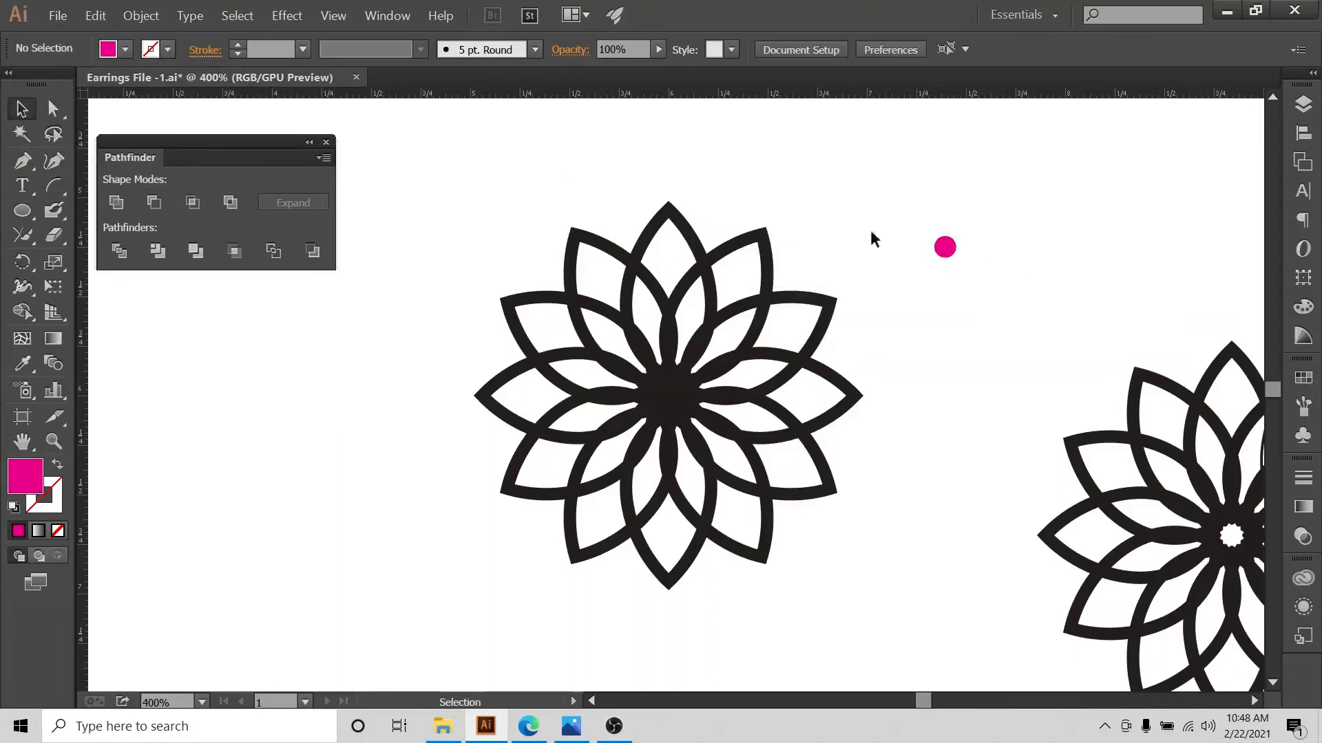
Draw a larger circle with a light blue fill over the tip of the mandala's top petal, and deselect it
left_click_drag(22, 211, 234, 257)
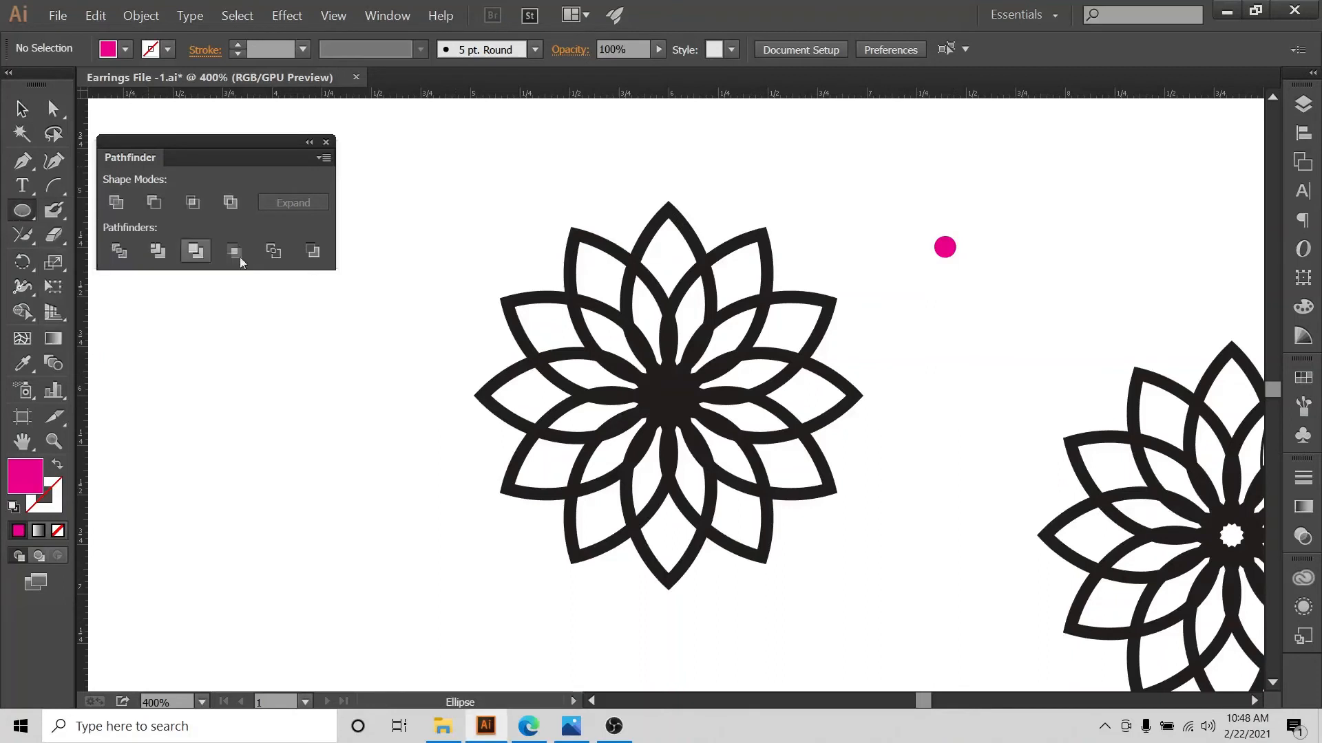
left_click(126, 49)
left_click(115, 84)
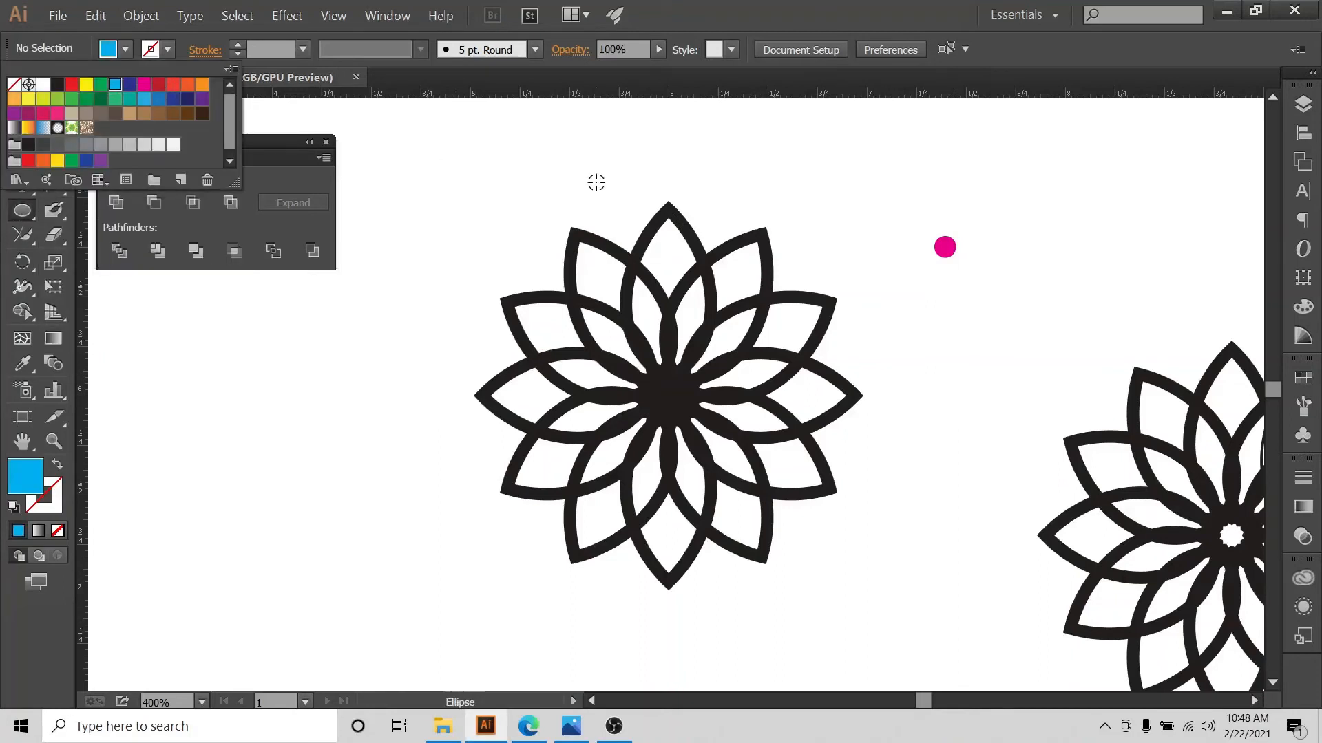
left_click_drag(607, 185, 670, 205)
key("v")
left_click(764, 207)
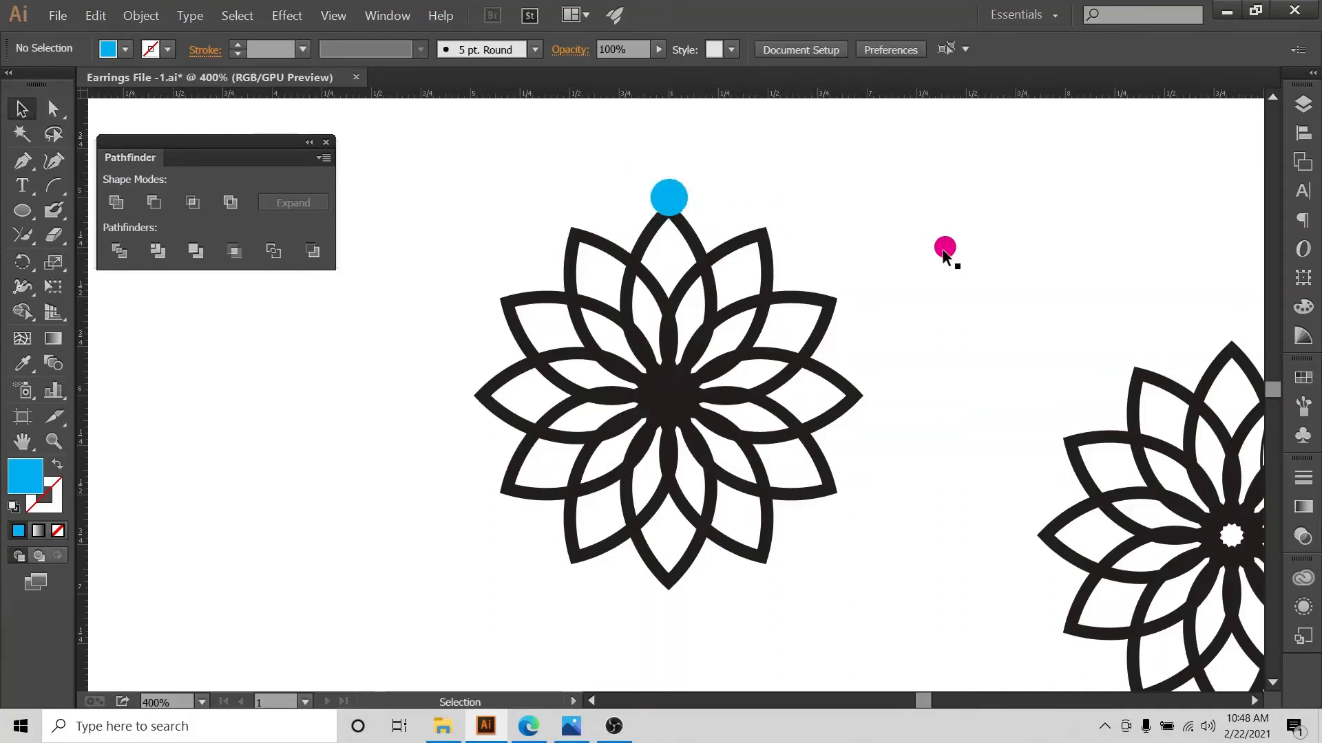
Place the magenta and blue circles side by side at the top petal's tip and bring the magenta one to the front
left_click_drag(667, 200, 670, 203)
right_click(678, 193)
left_click(1010, 219)
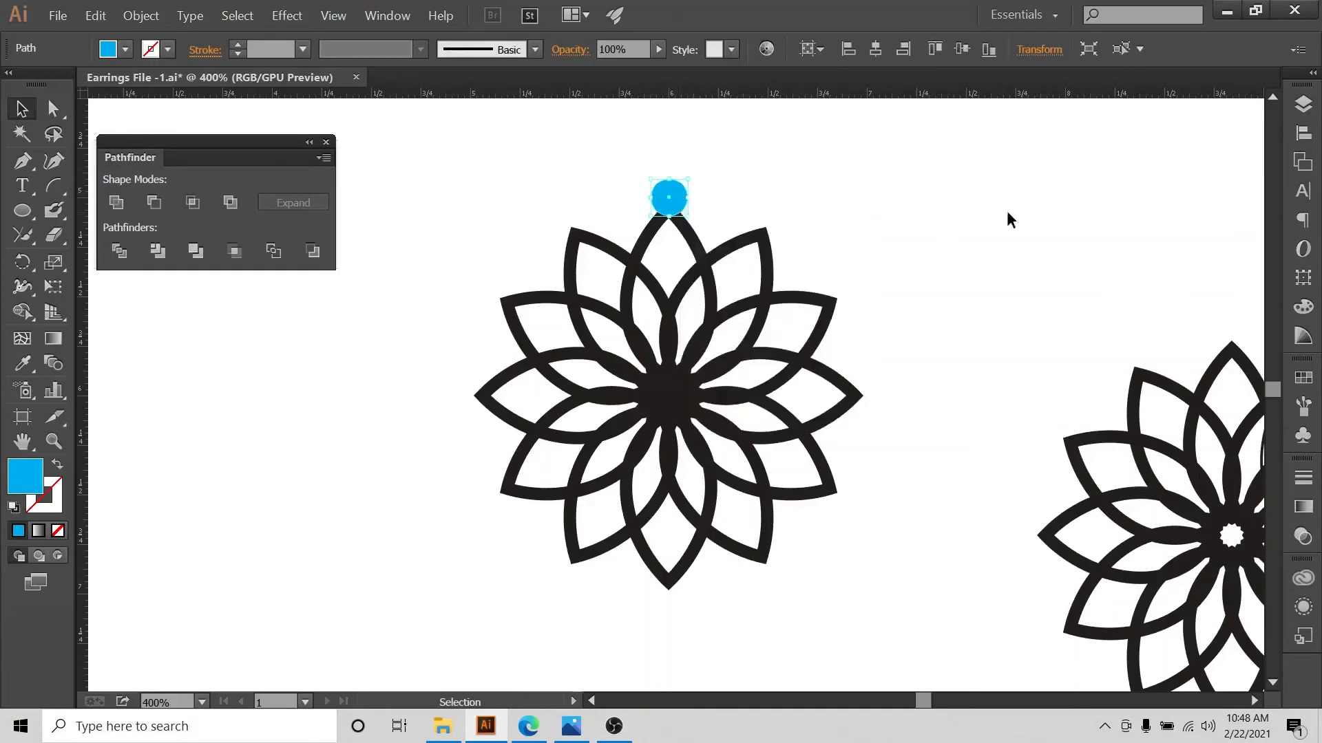
left_click_drag(667, 198, 637, 199)
right_click(678, 198)
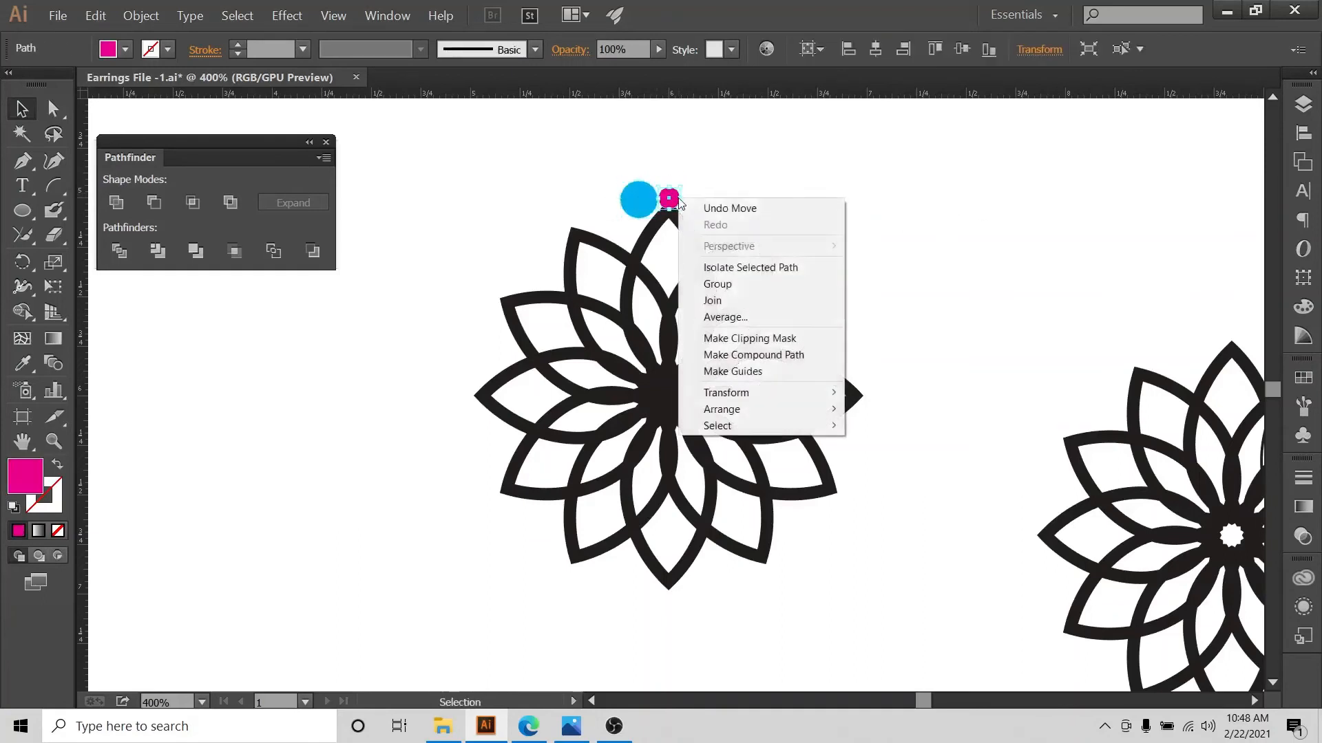
mouse_move(765, 410)
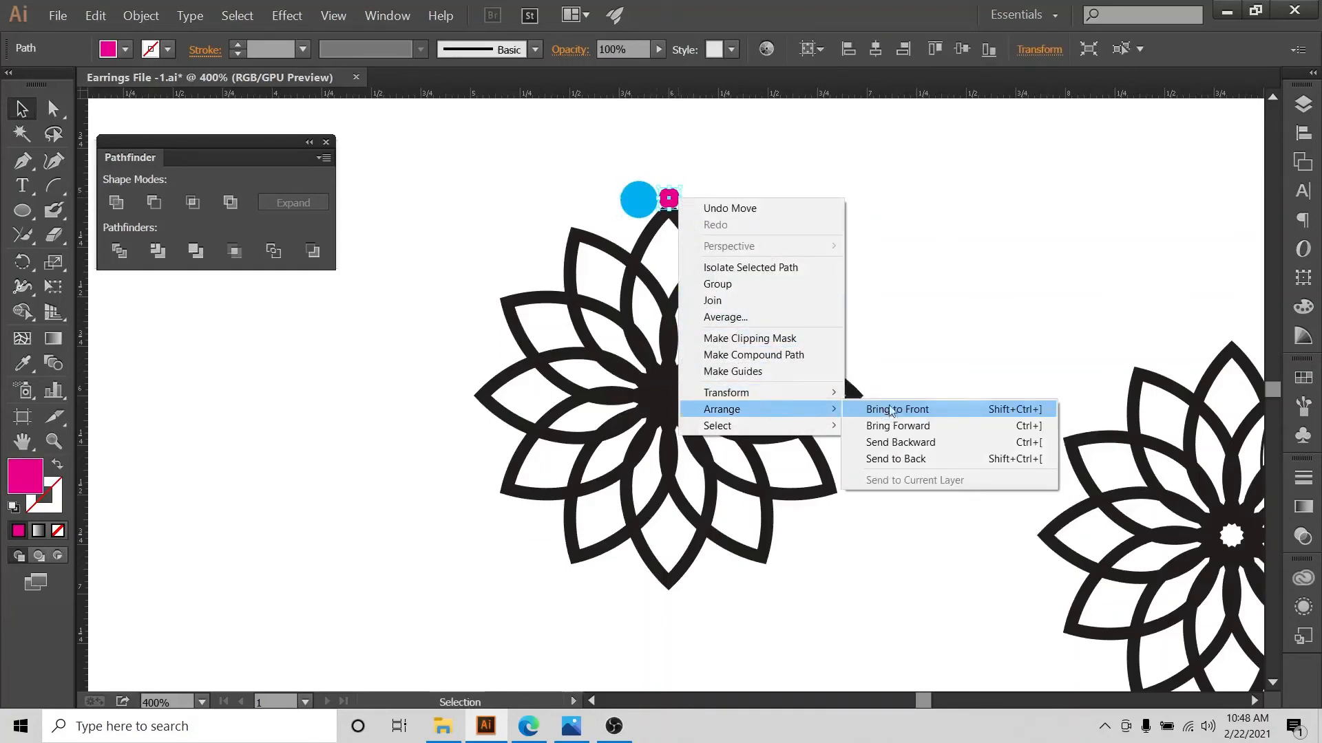
left_click(891, 411)
Center the magenta circle on the blue one, aligning to the selection, and move the pair over the top petal's tip
left_click_drag(612, 190, 689, 207)
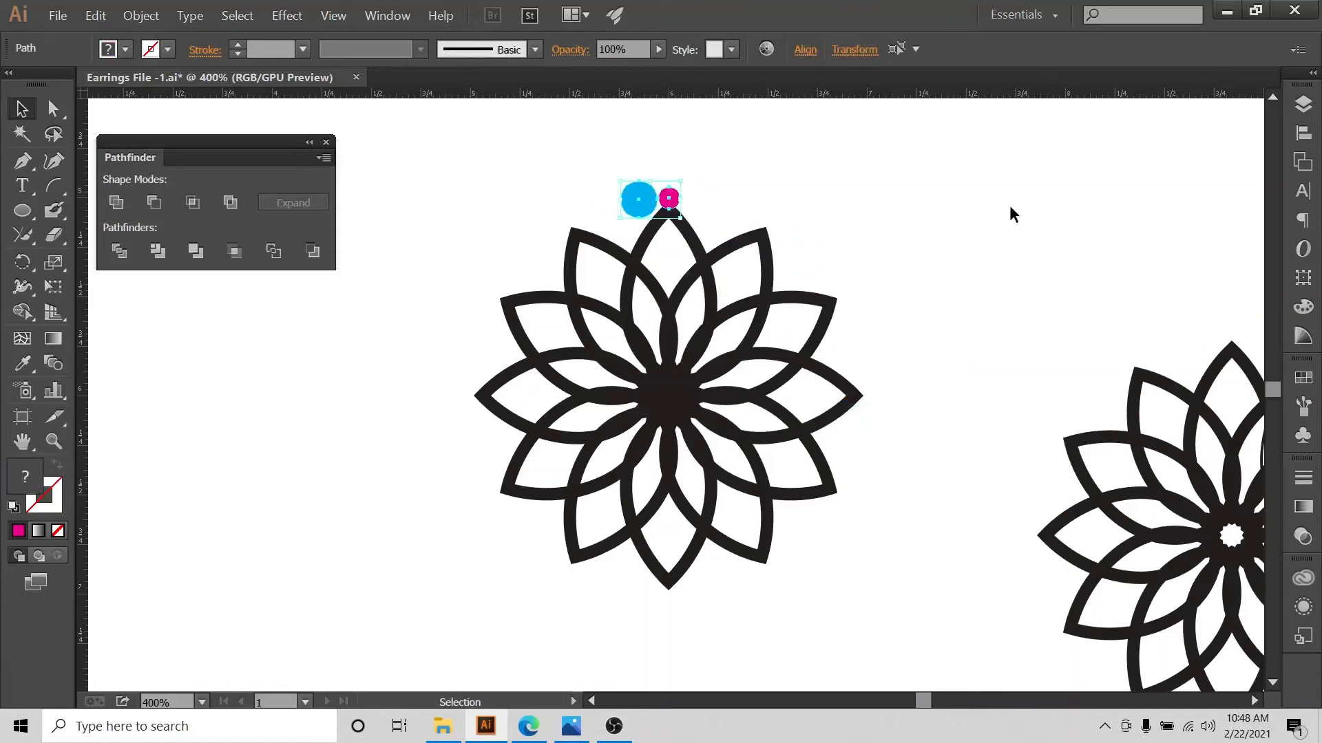
left_click(1303, 133)
left_click(1254, 245)
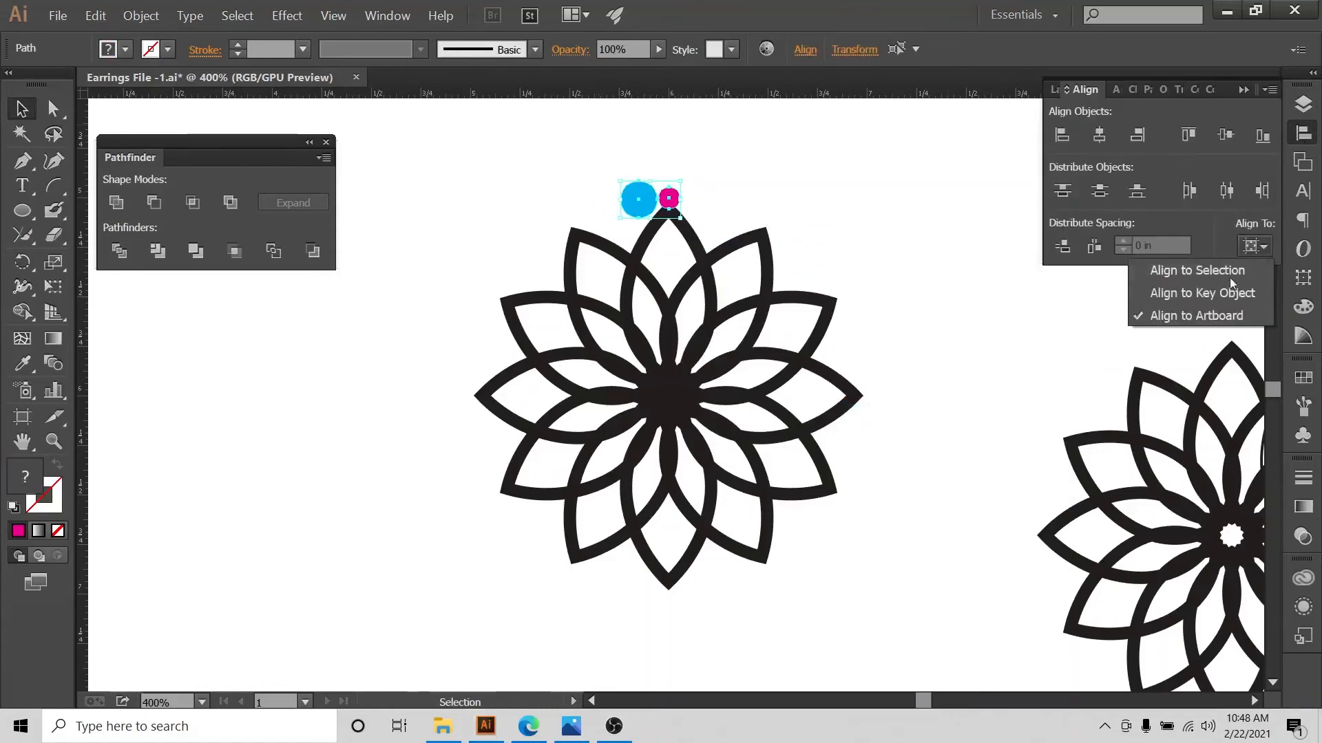
left_click(1179, 296)
left_click(1099, 135)
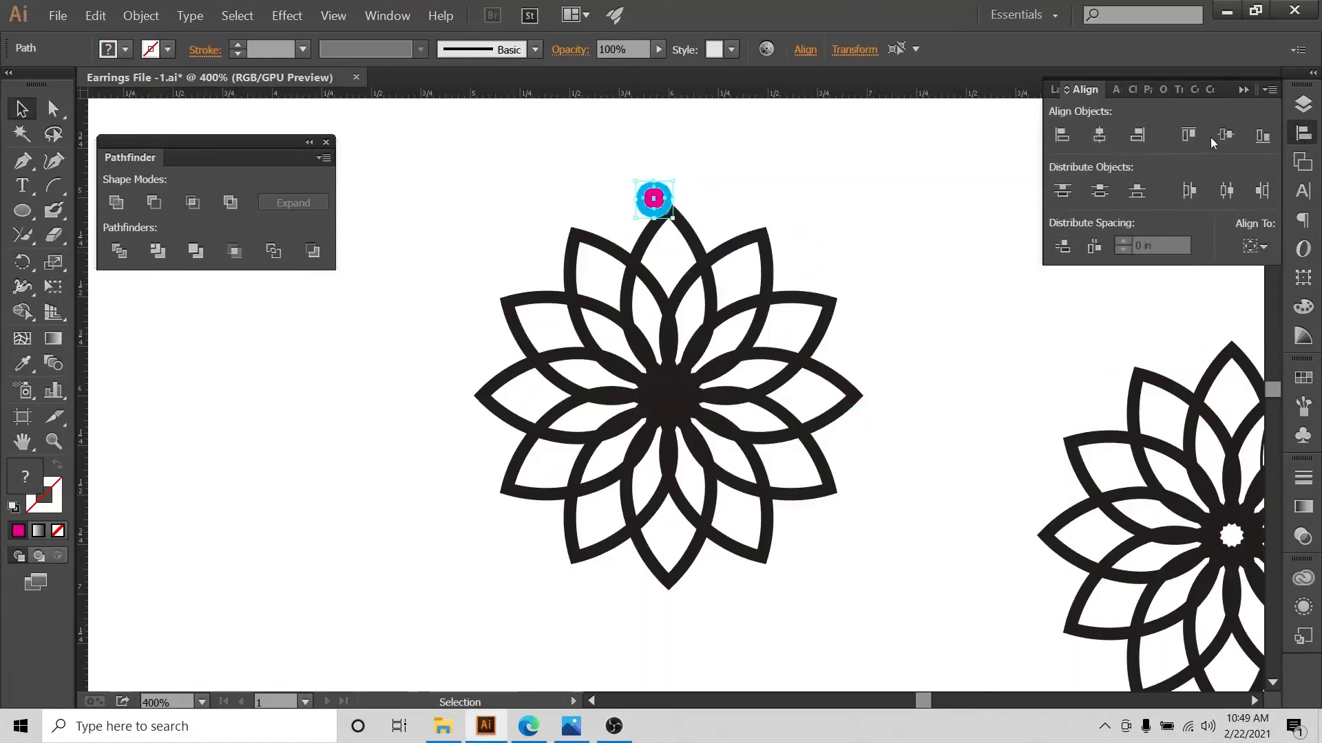
left_click(601, 190)
left_click_drag(601, 172, 671, 199)
left_click(724, 192)
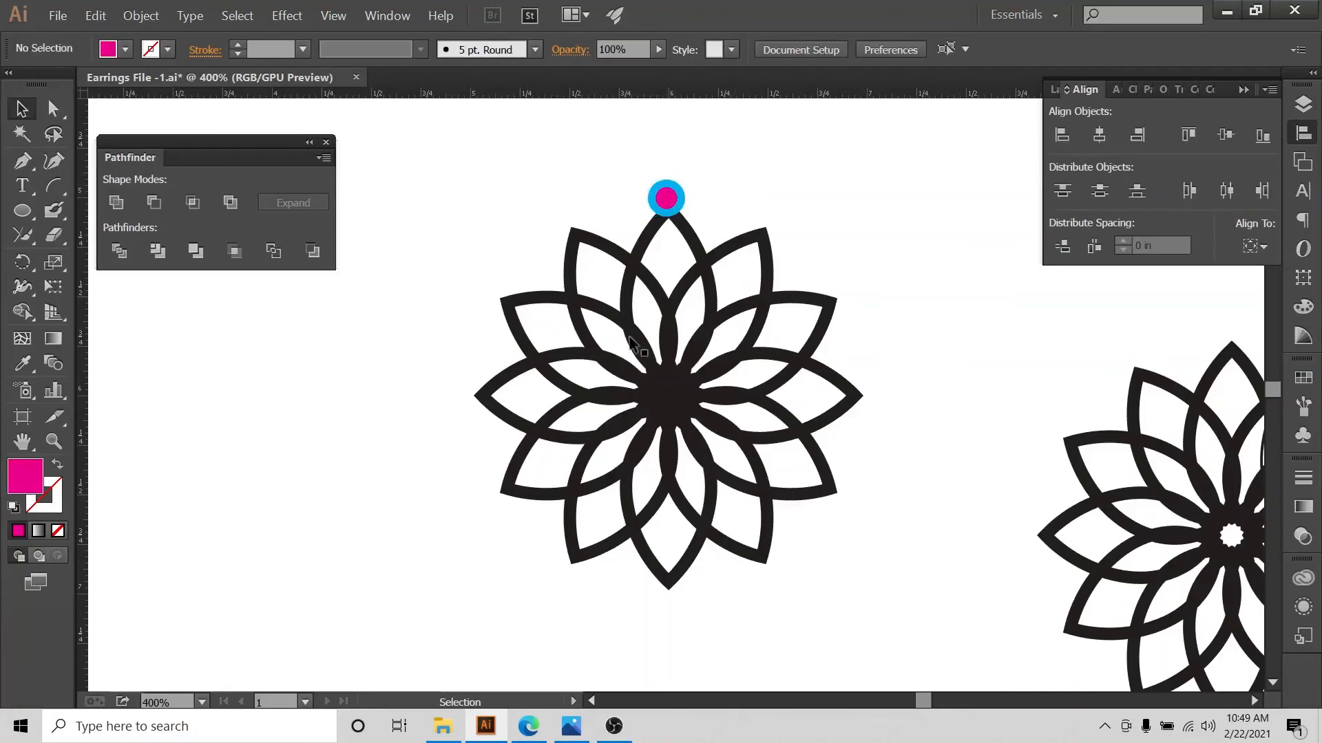
Compare the hanging loop with the earring picture in Photos, select the mandala, and switch to Edge to view the Flower Earrings SVG page
left_click(571, 735)
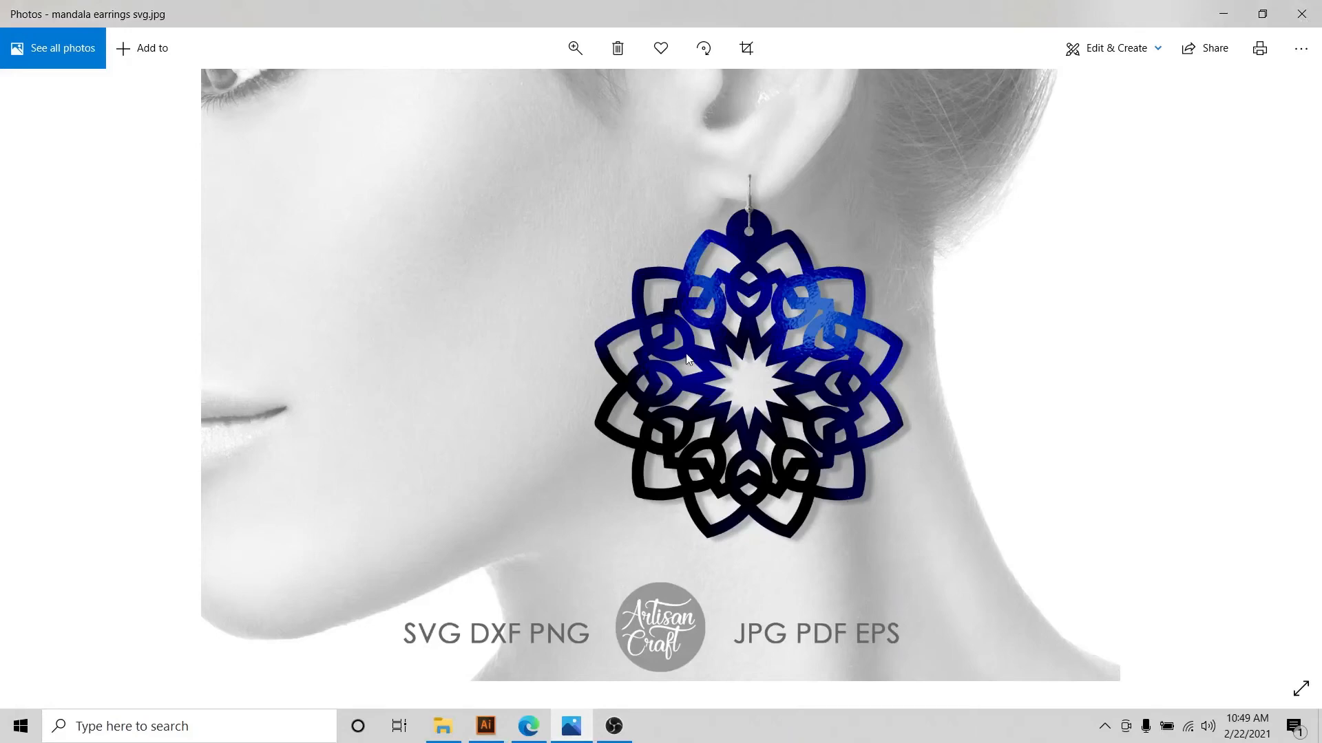
left_click(486, 726)
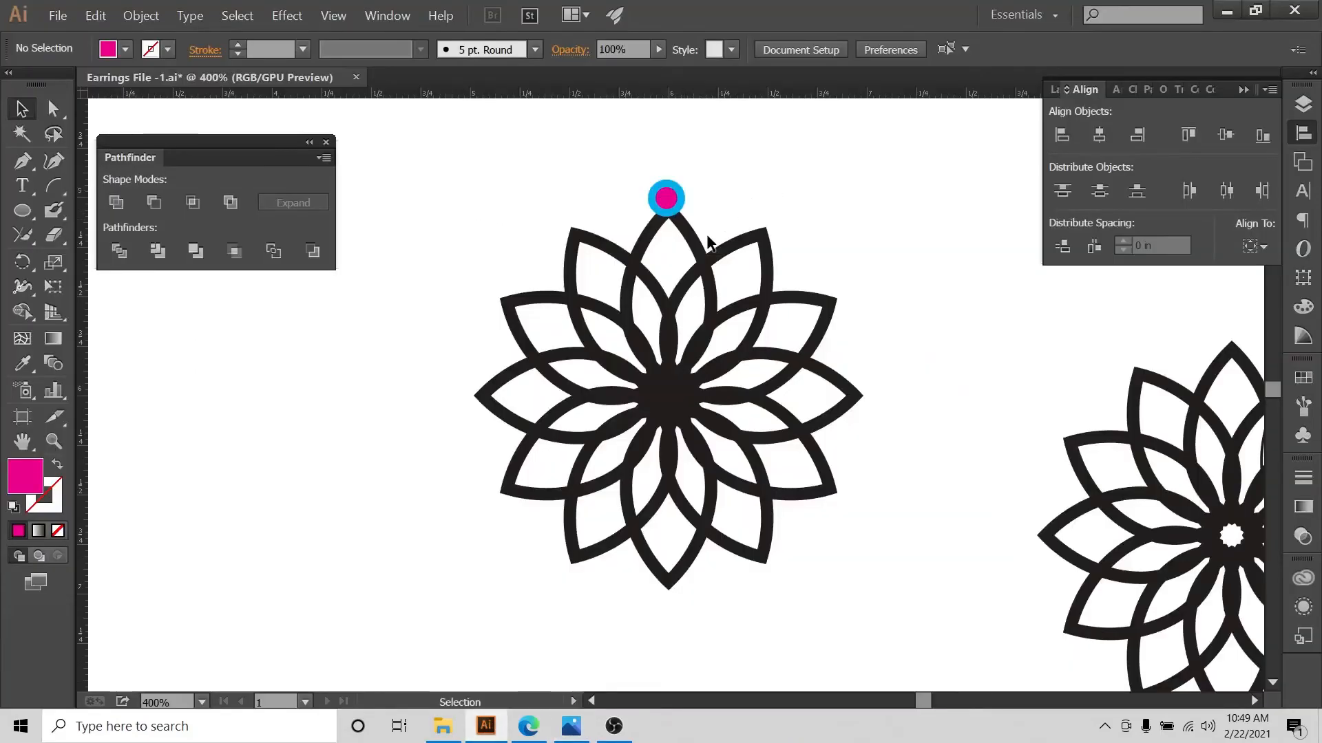
left_click(654, 306)
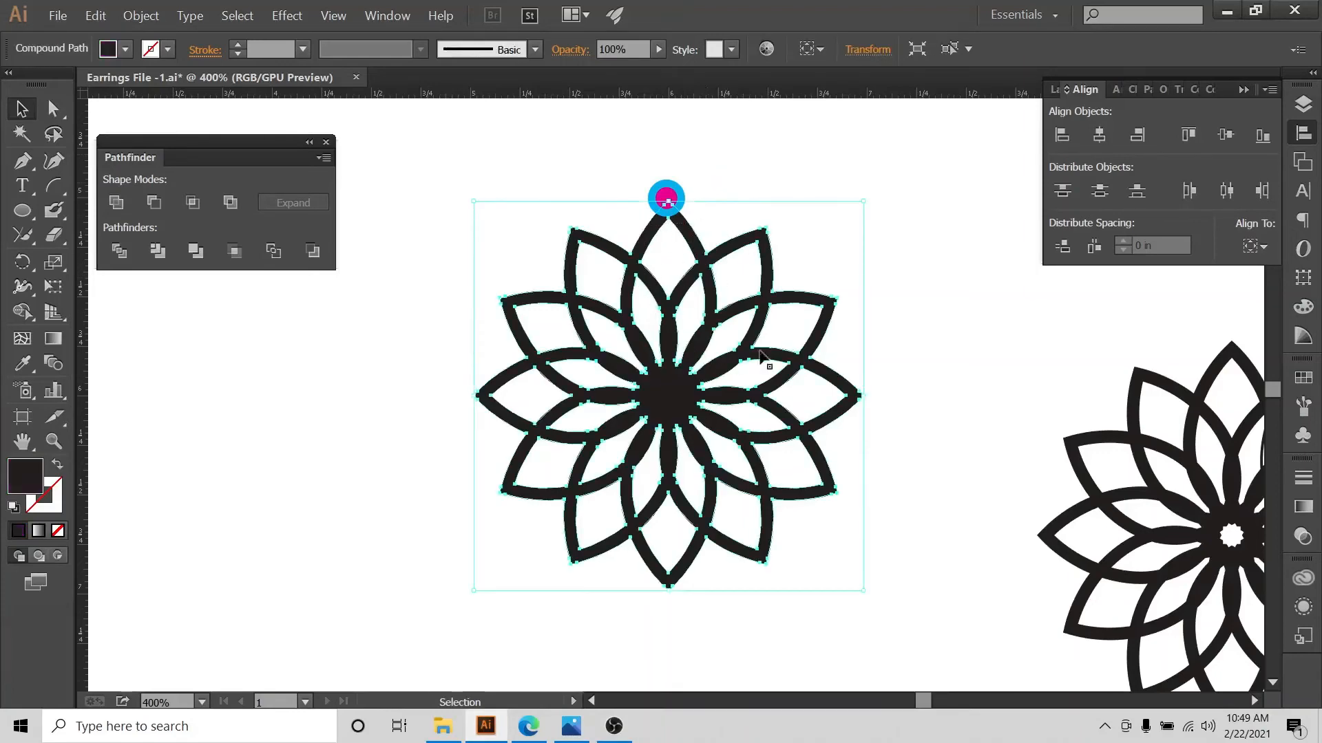
left_click(528, 727)
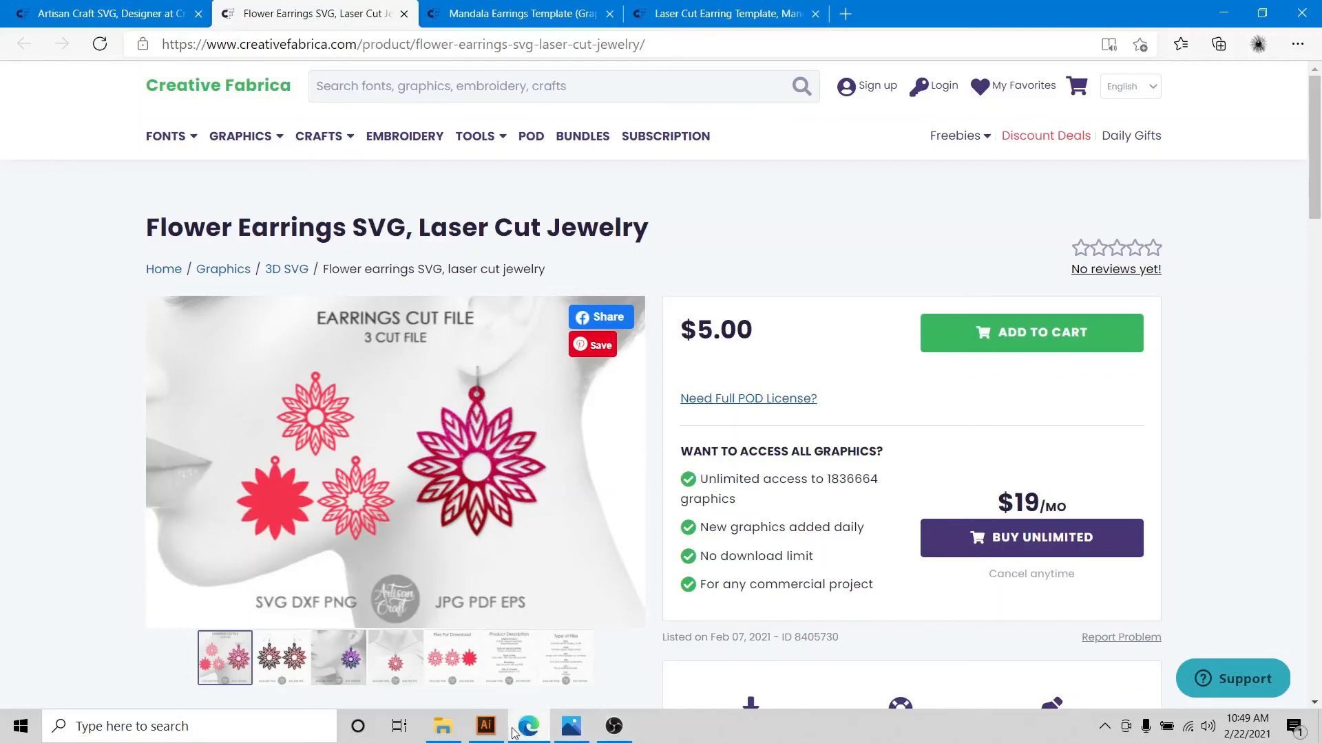
Switch back to Illustrator and rotate the mandala clockwise by half a petal so two petals flank the magenta and blue circles
left_click(486, 726)
left_click(789, 237)
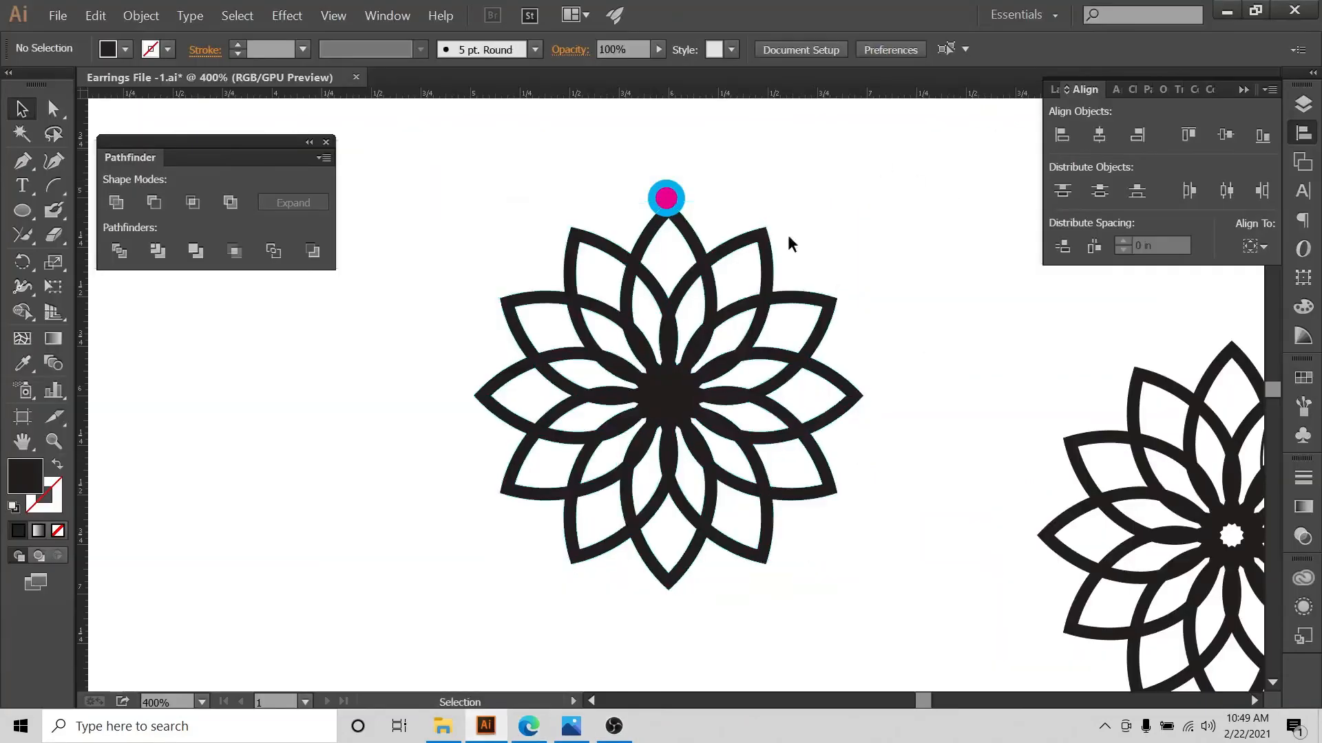
left_click(722, 255)
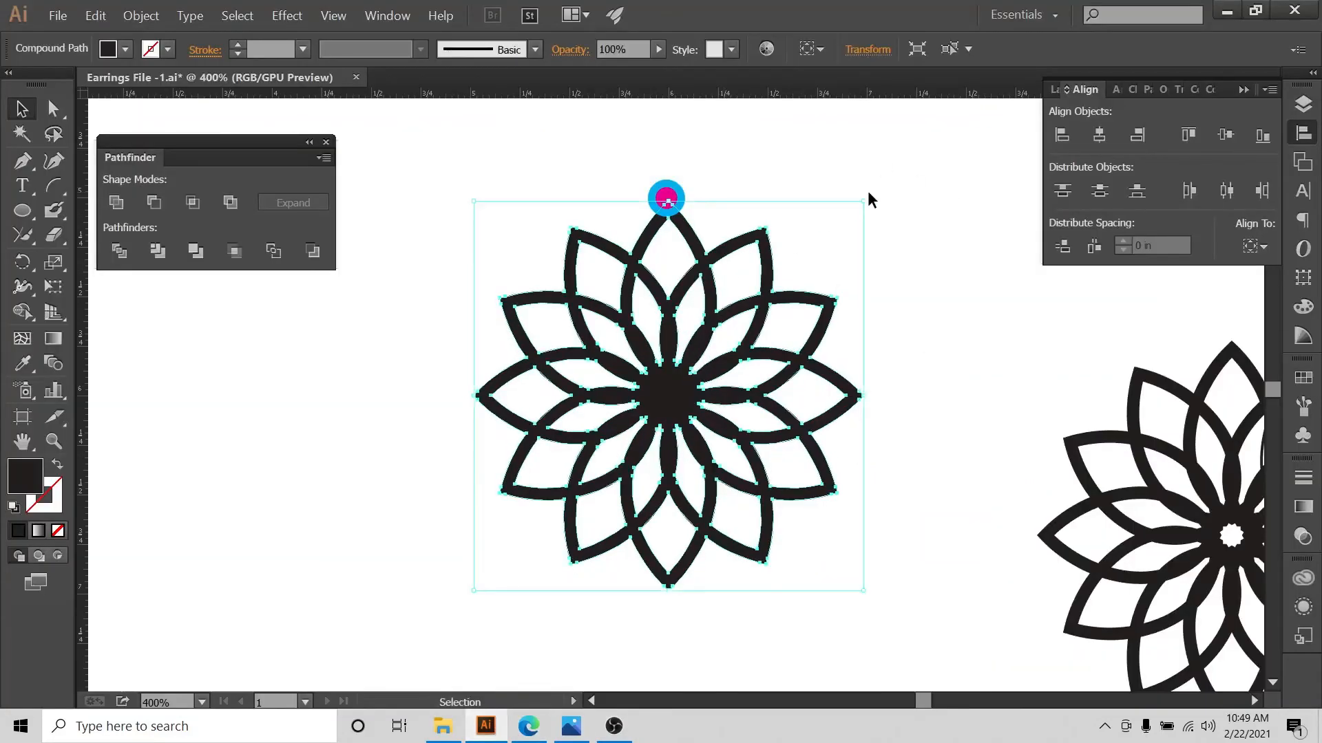
left_click_drag(864, 198, 911, 251)
Show the guides layer and check the mandala's rotation so the gap between its two top petals sits on the vertical guide
left_click(1303, 103)
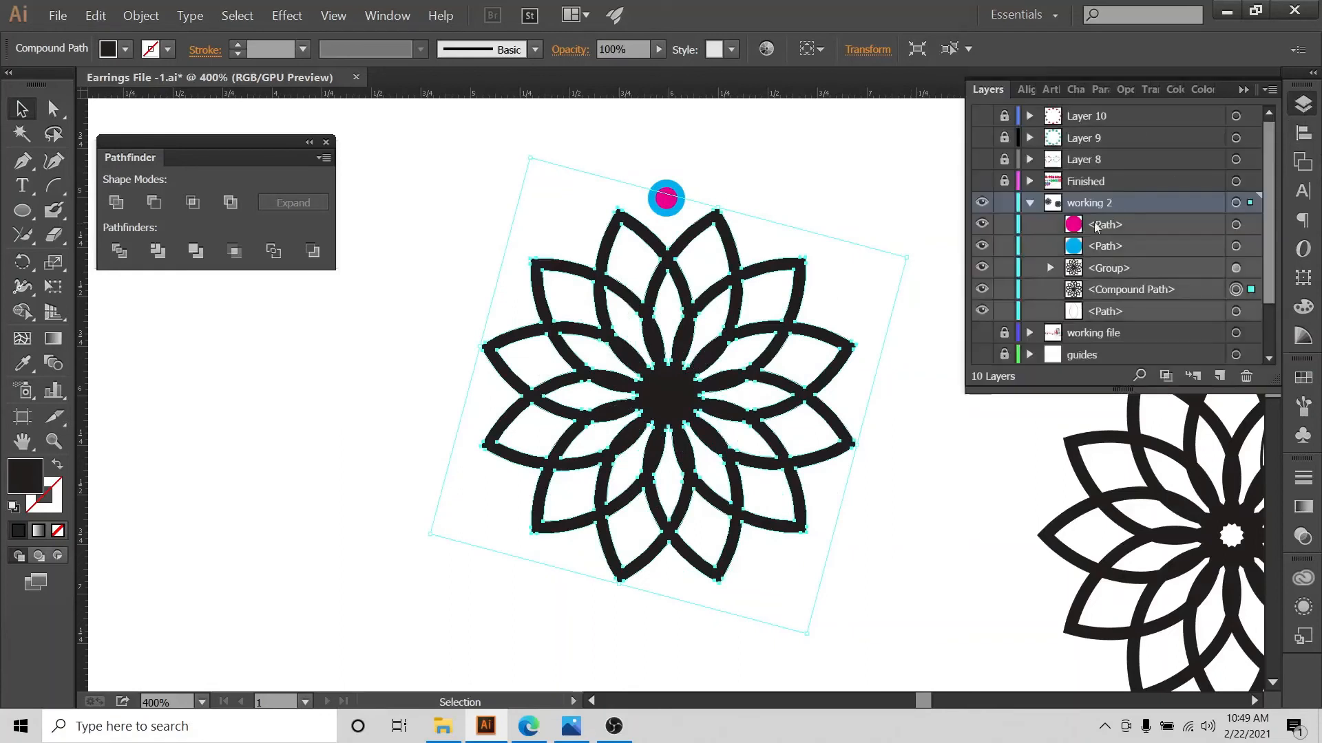
left_click(982, 354)
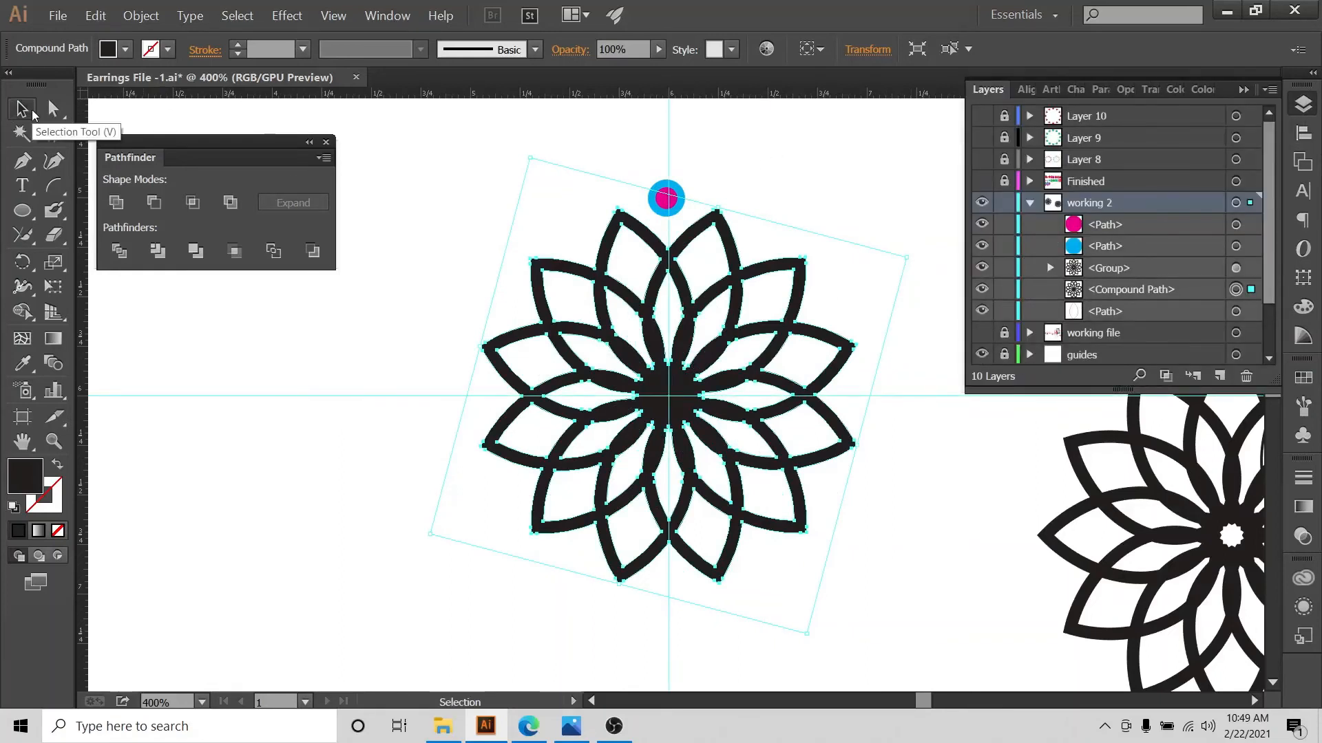
left_click(389, 170)
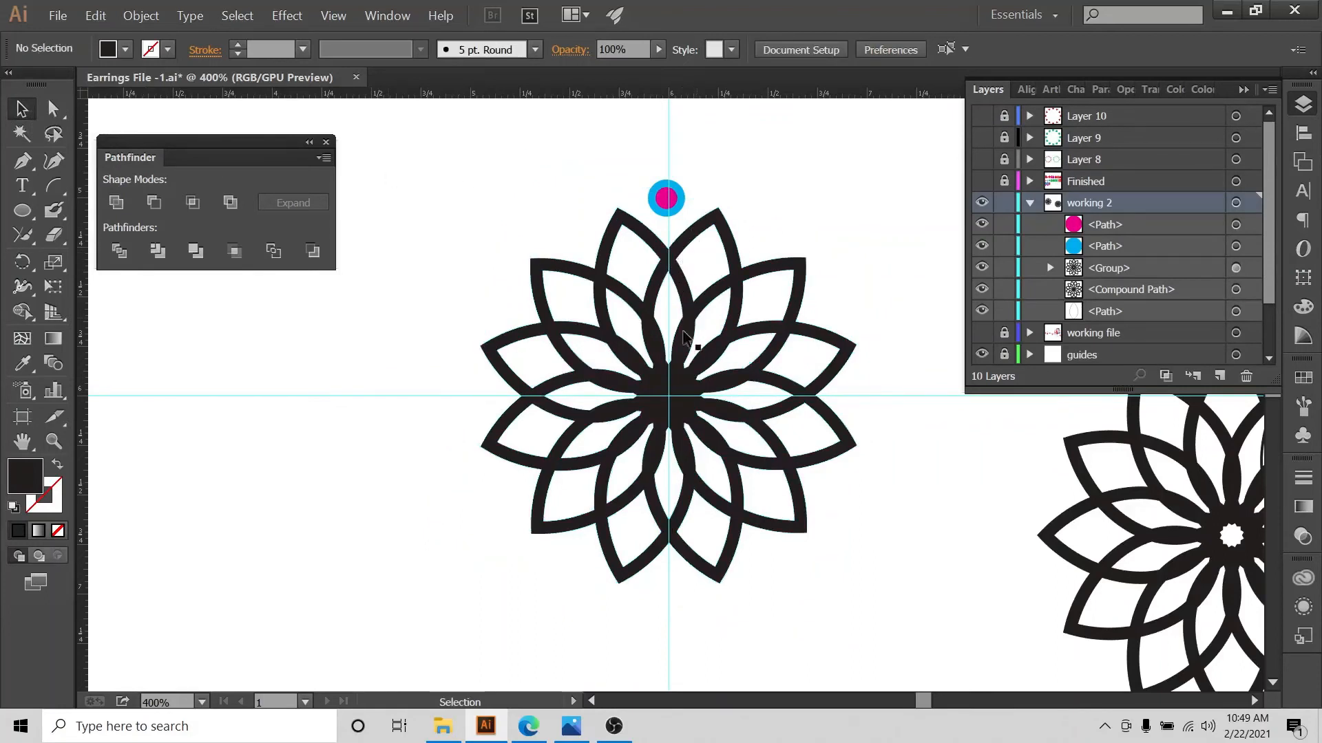
left_click(674, 558)
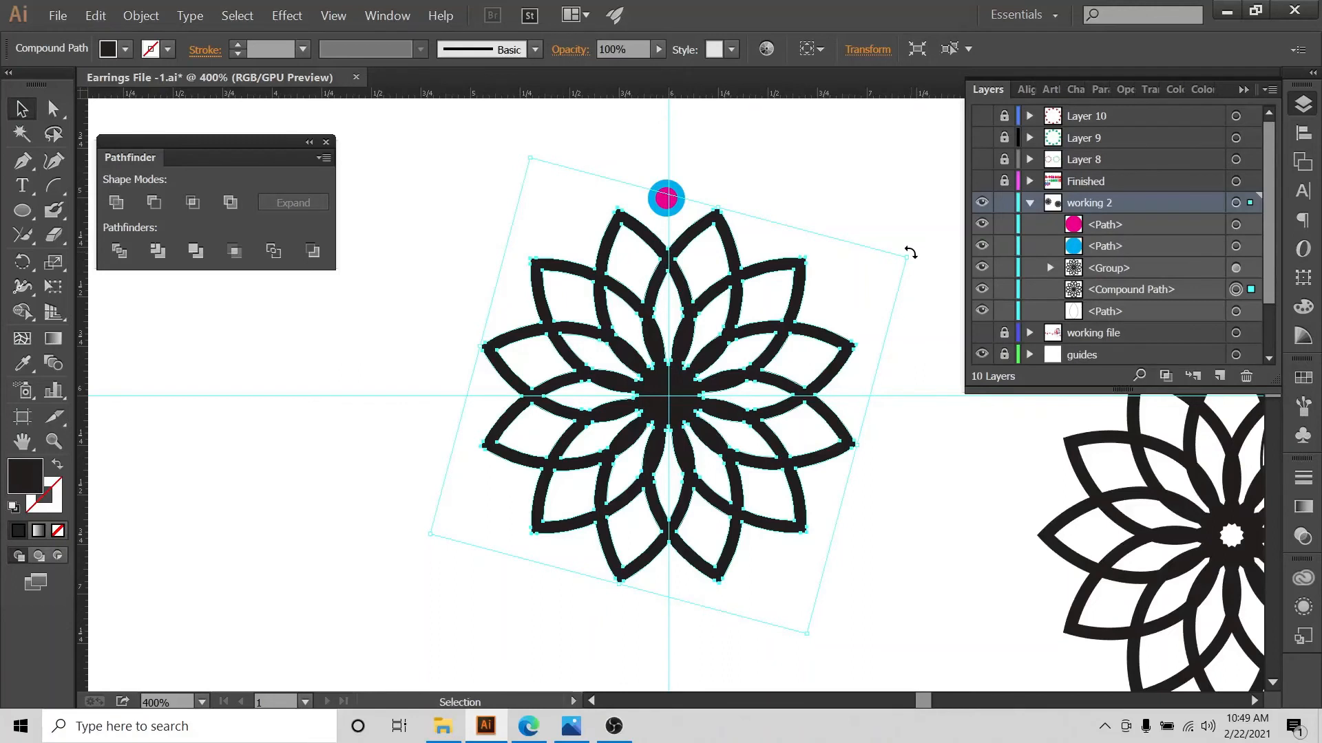
left_click_drag(910, 253, 910, 239)
left_click(612, 157)
Move the magenta and blue circles down into the gap between the top petals and enlarge the blue circle to overlap both petals
left_click_drag(633, 159, 672, 200)
left_click(704, 157)
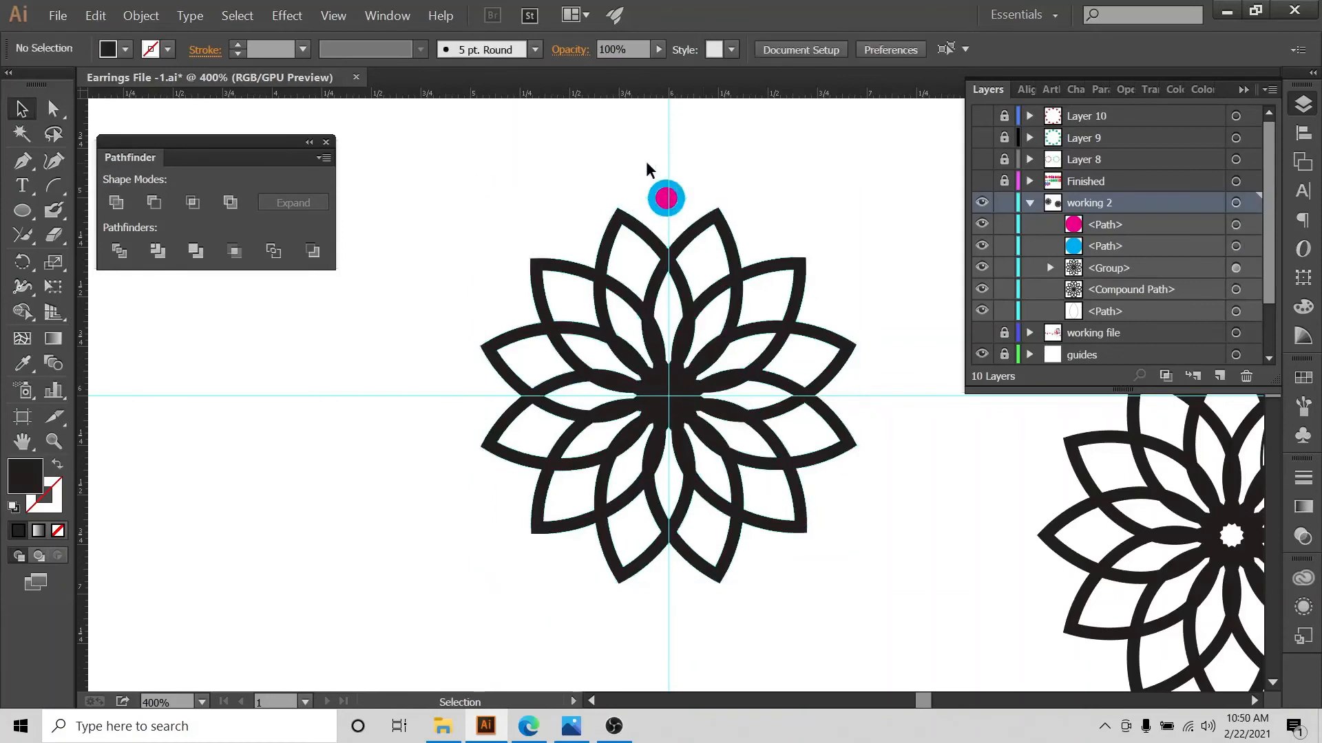
left_click(671, 201)
left_click_drag(672, 219, 665, 210)
left_click(697, 184)
left_click(678, 200)
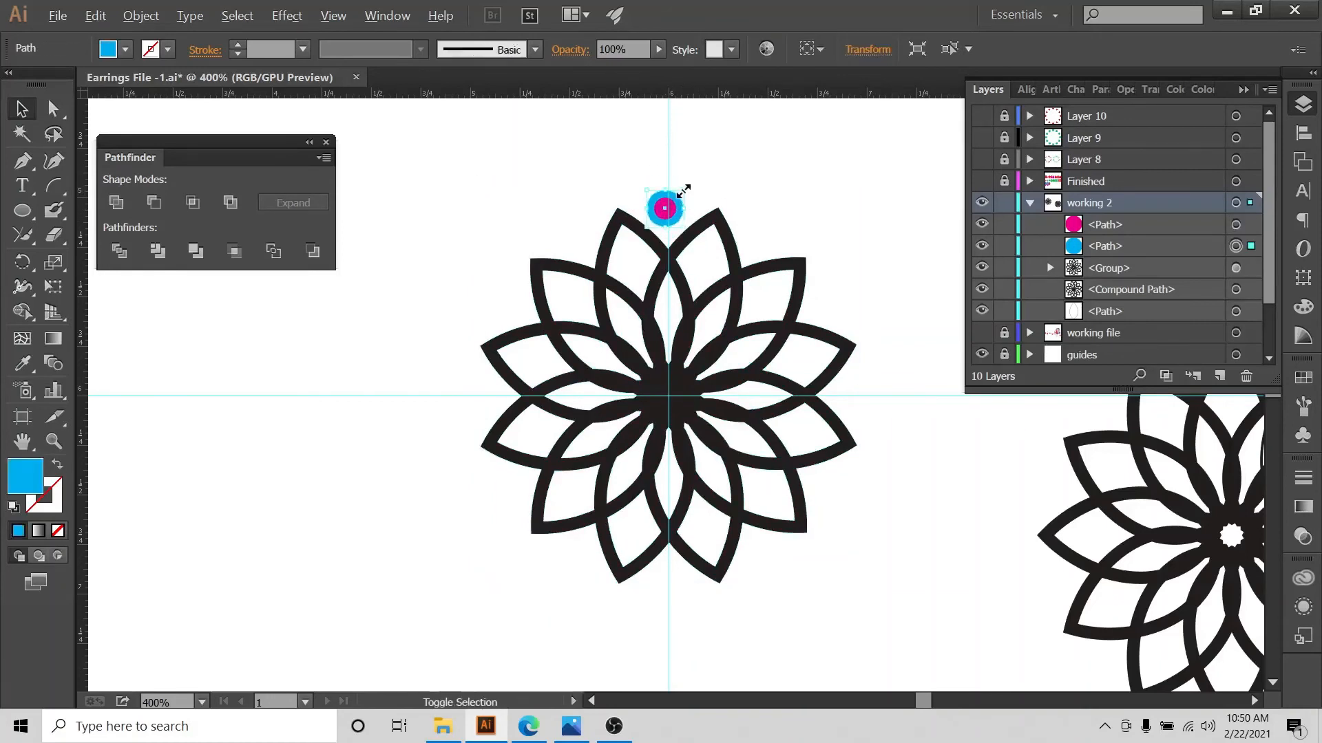
left_click_drag(697, 181, 677, 200)
left_click(700, 180)
left_click_drag(674, 199, 675, 210)
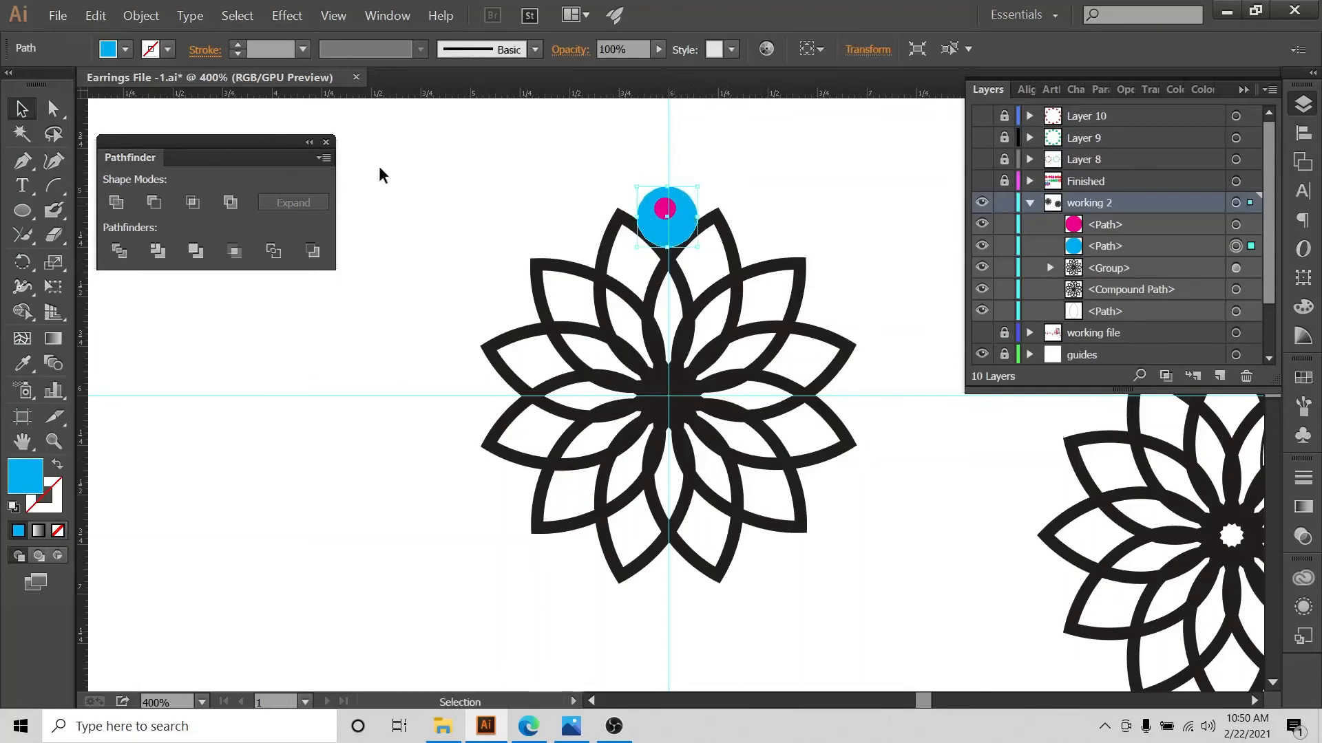
Fill the enlarged blue circle with black and move the magenta circle to its middle on the vertical guide
left_click(129, 52)
left_click(58, 89)
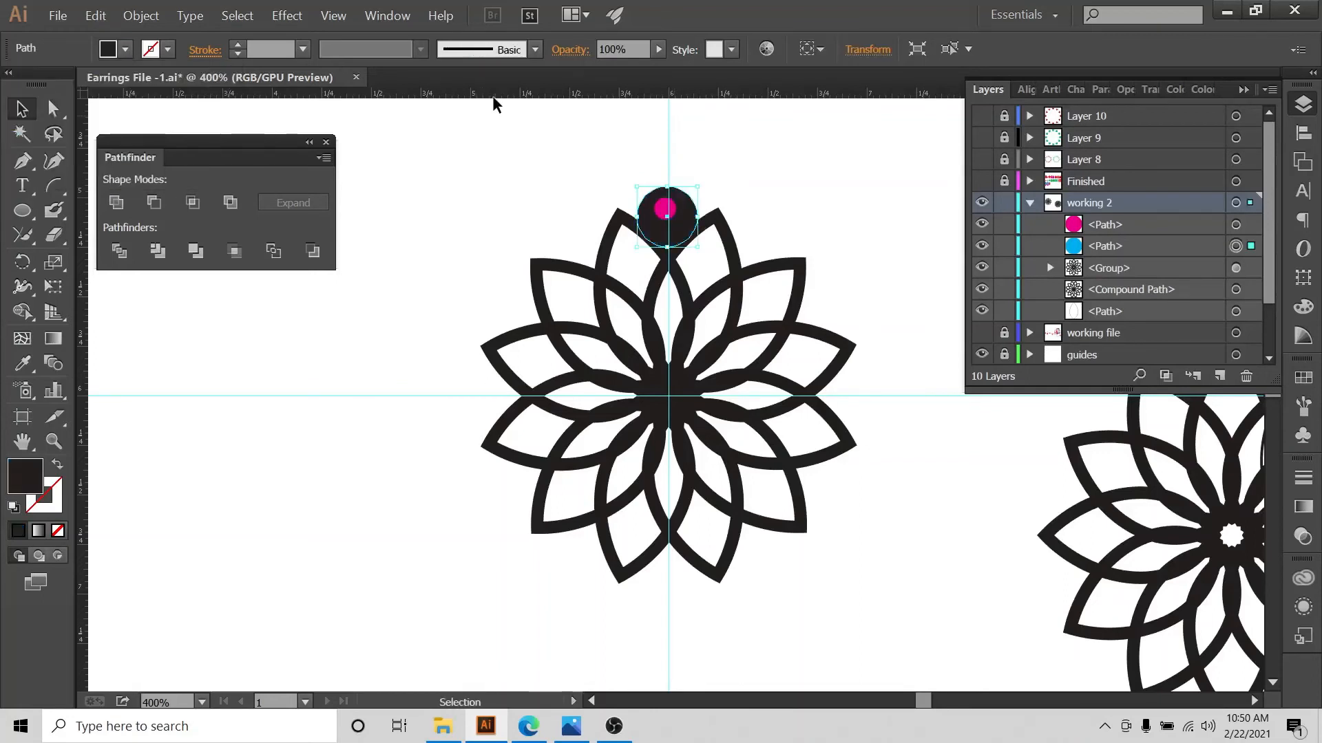
left_click(792, 189)
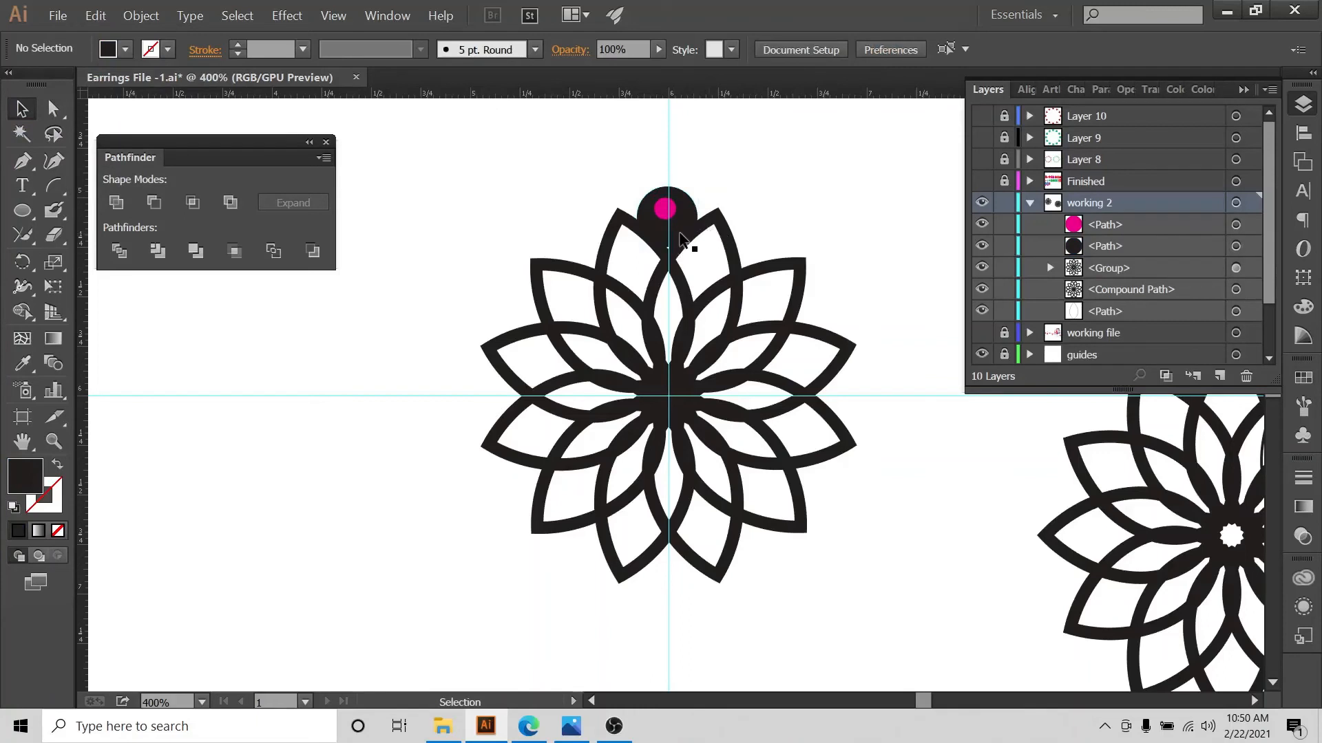
left_click_drag(690, 220, 668, 219)
left_click(740, 202)
left_click(785, 174)
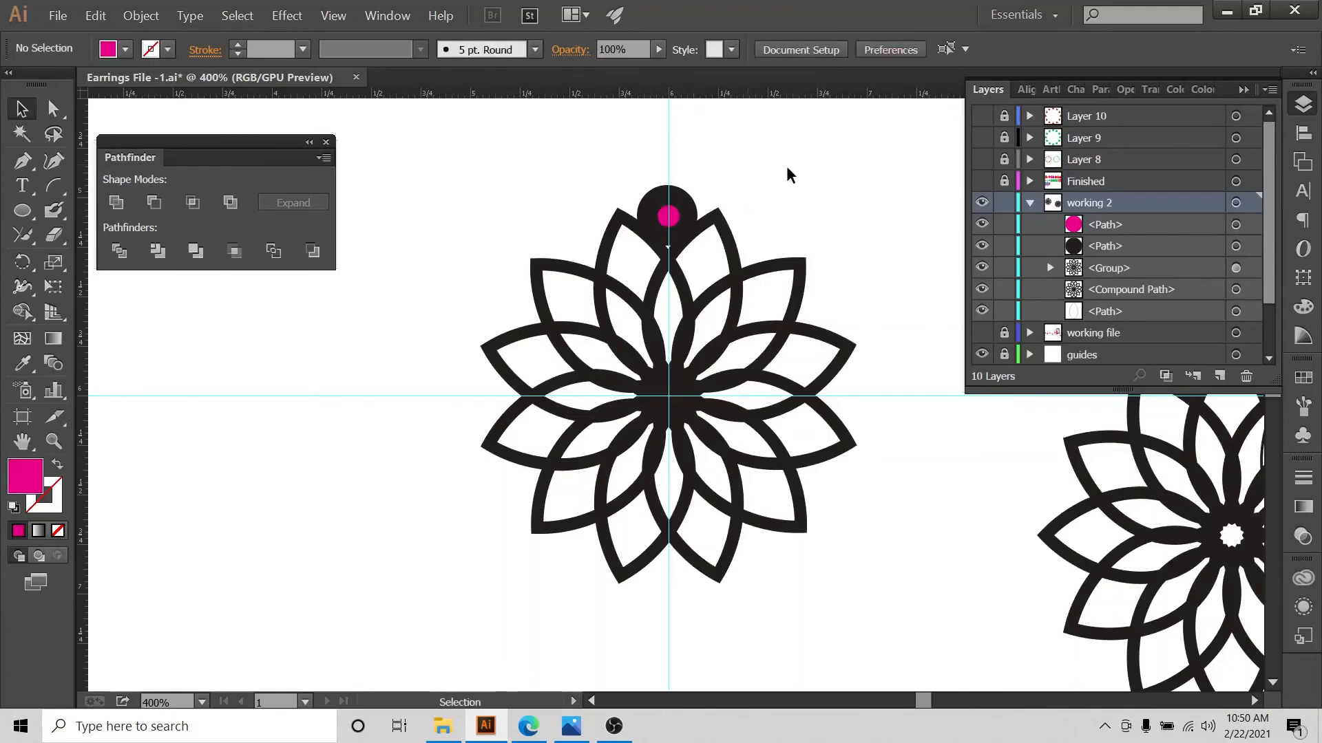
Select the mandala and both circles and center them horizontally, aligning to the artboard
left_click(691, 208)
left_click_drag(776, 133, 591, 397)
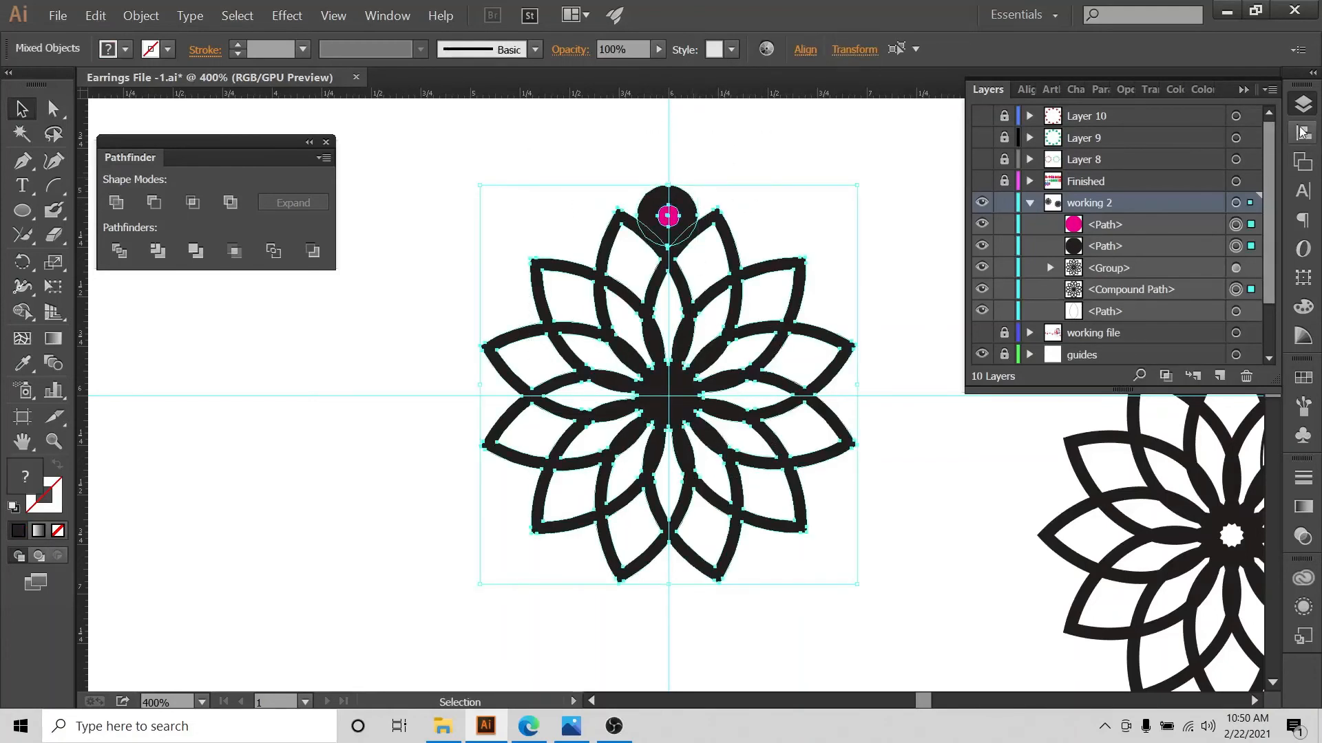
left_click(1303, 133)
left_click(1255, 245)
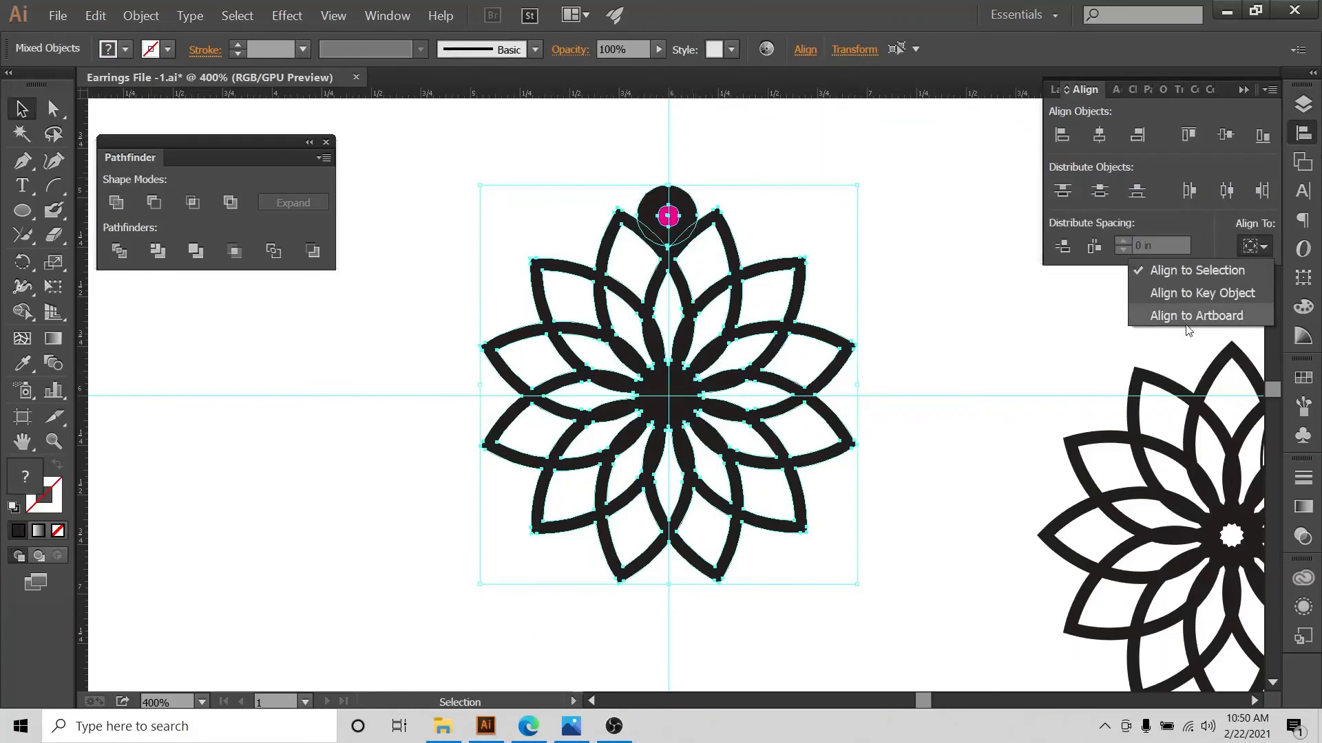
left_click(1098, 135)
left_click(892, 144)
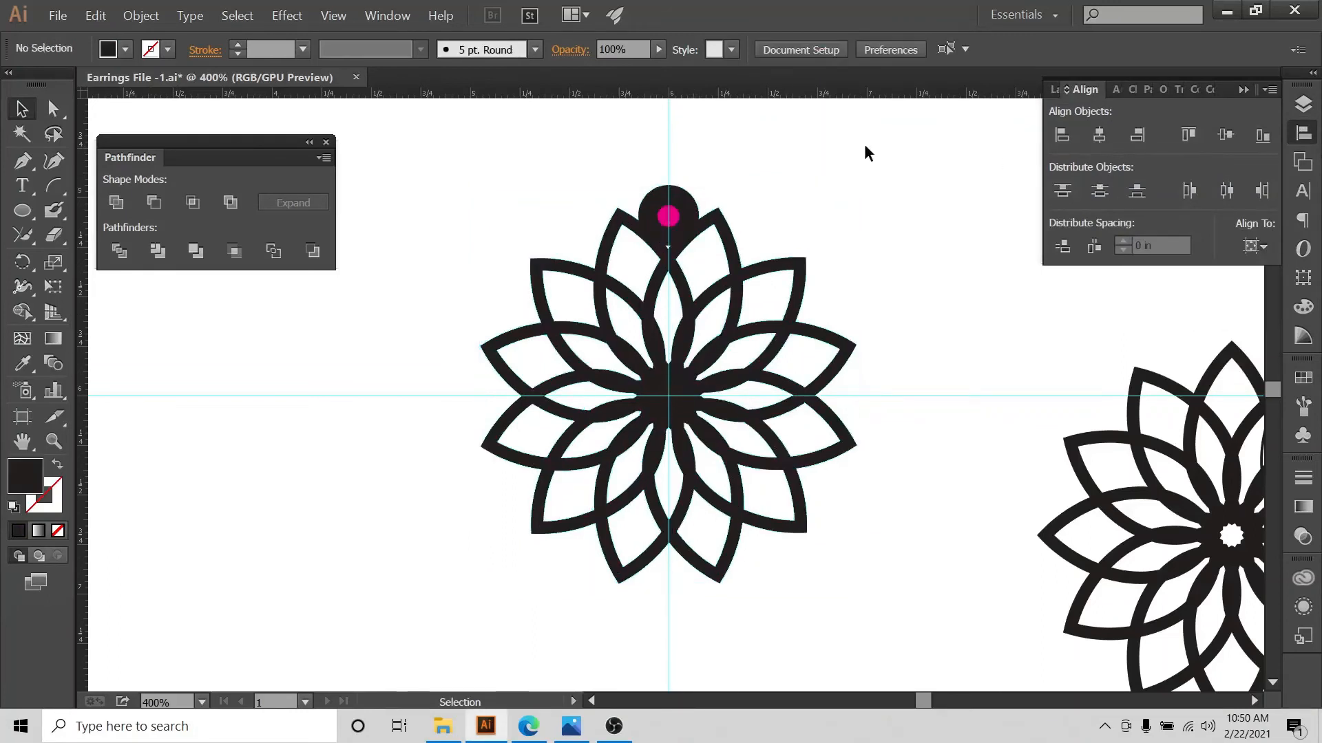
Nudge the black circle down so it overlaps the top petals more closely, and hide the guides layer
left_click(661, 201)
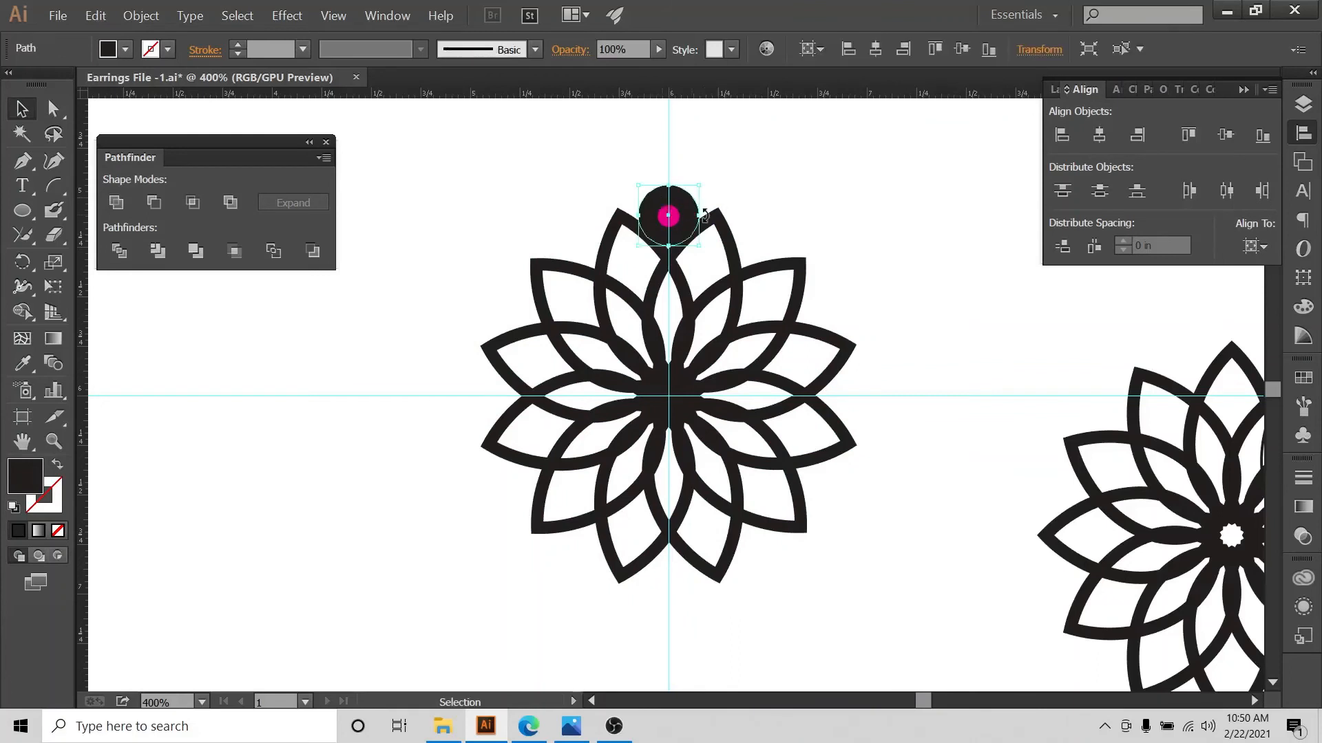
key("Down")
left_click(878, 241)
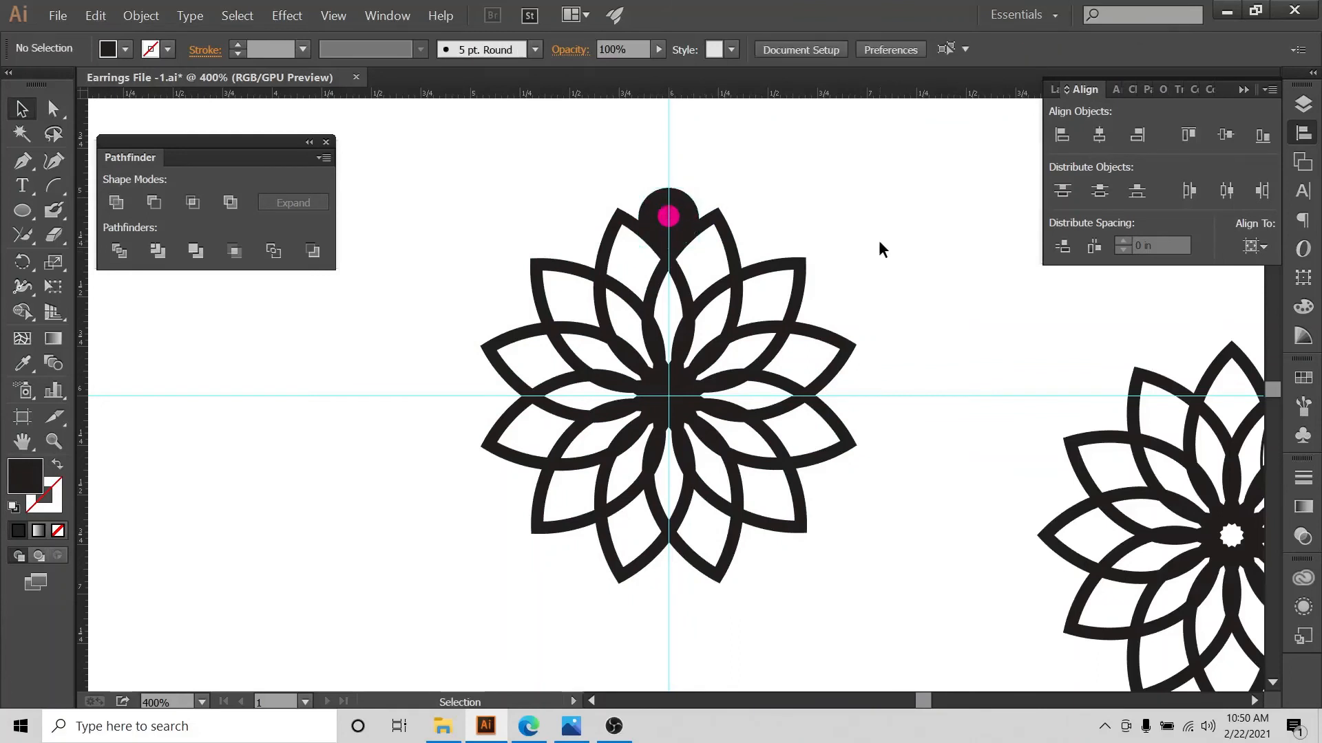
key("ctrl+=")
key("ctrl+=")
scroll(831, 270, "up", 3)
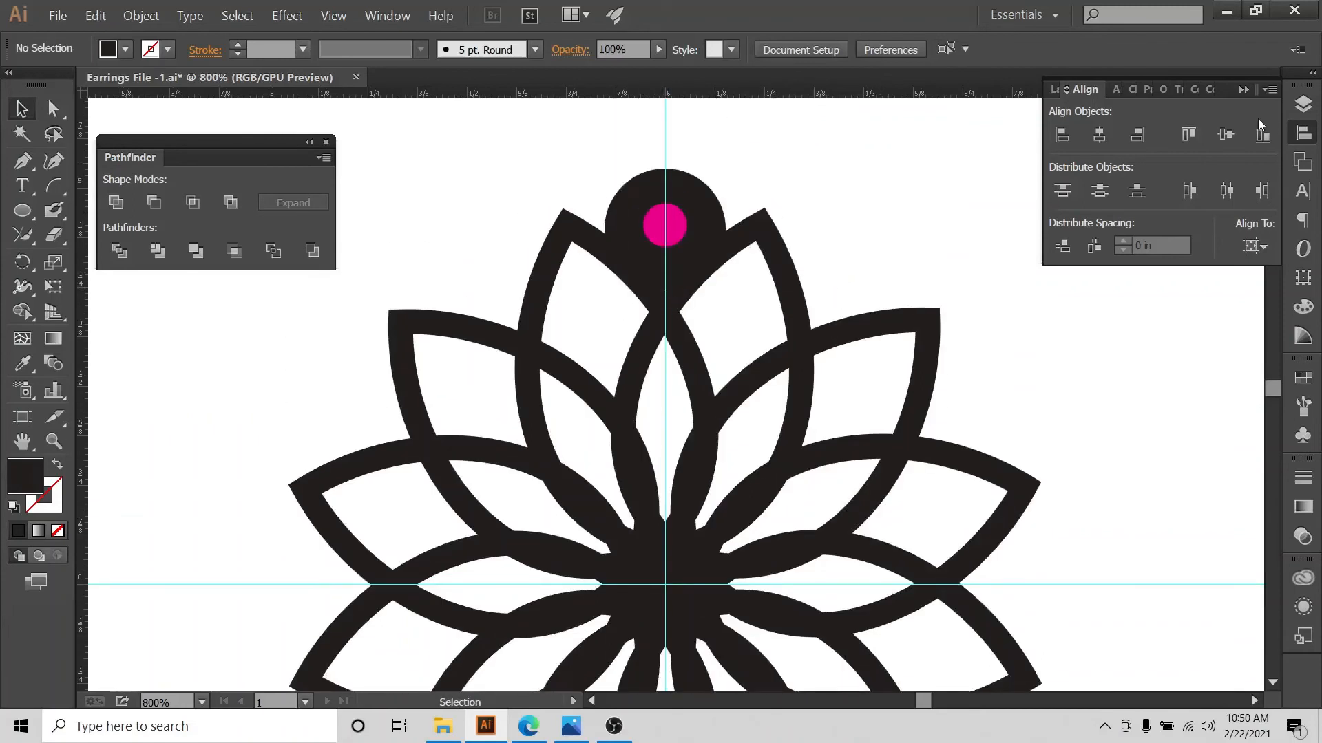
left_click(1303, 104)
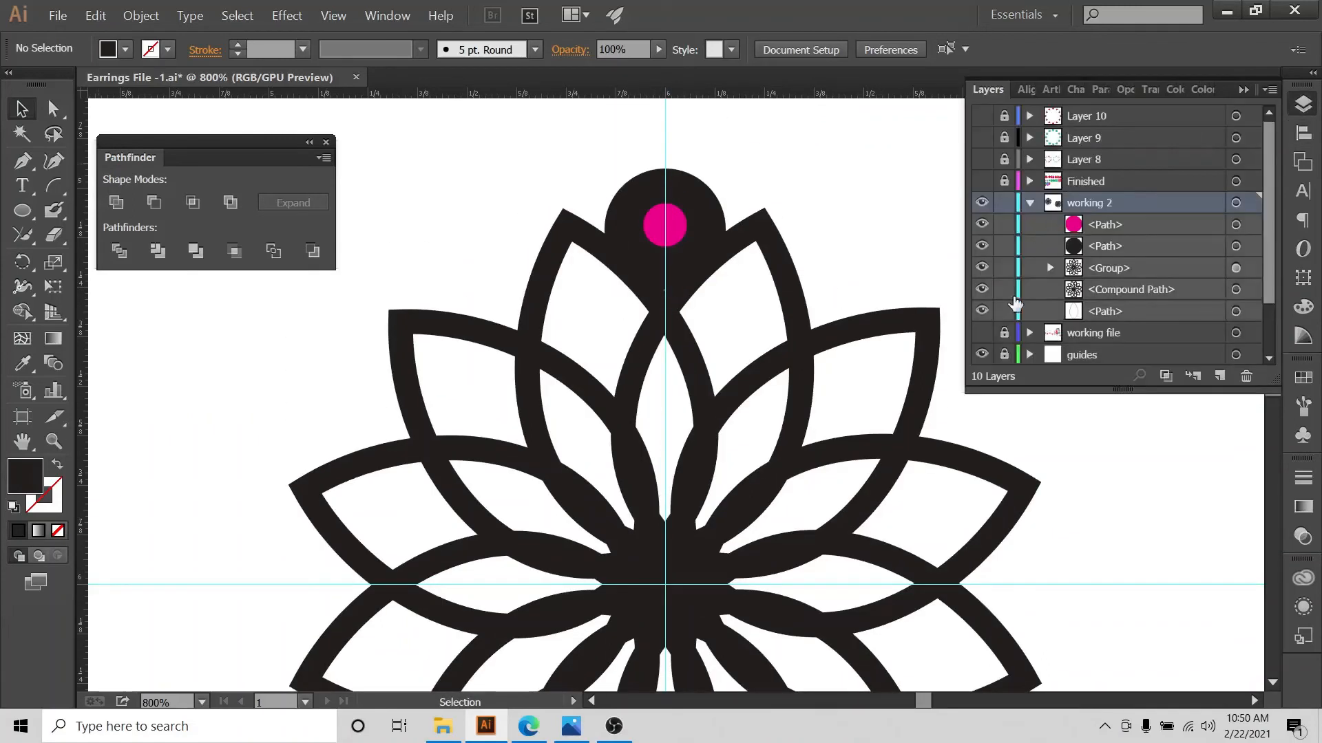
left_click(982, 355)
left_click(697, 200)
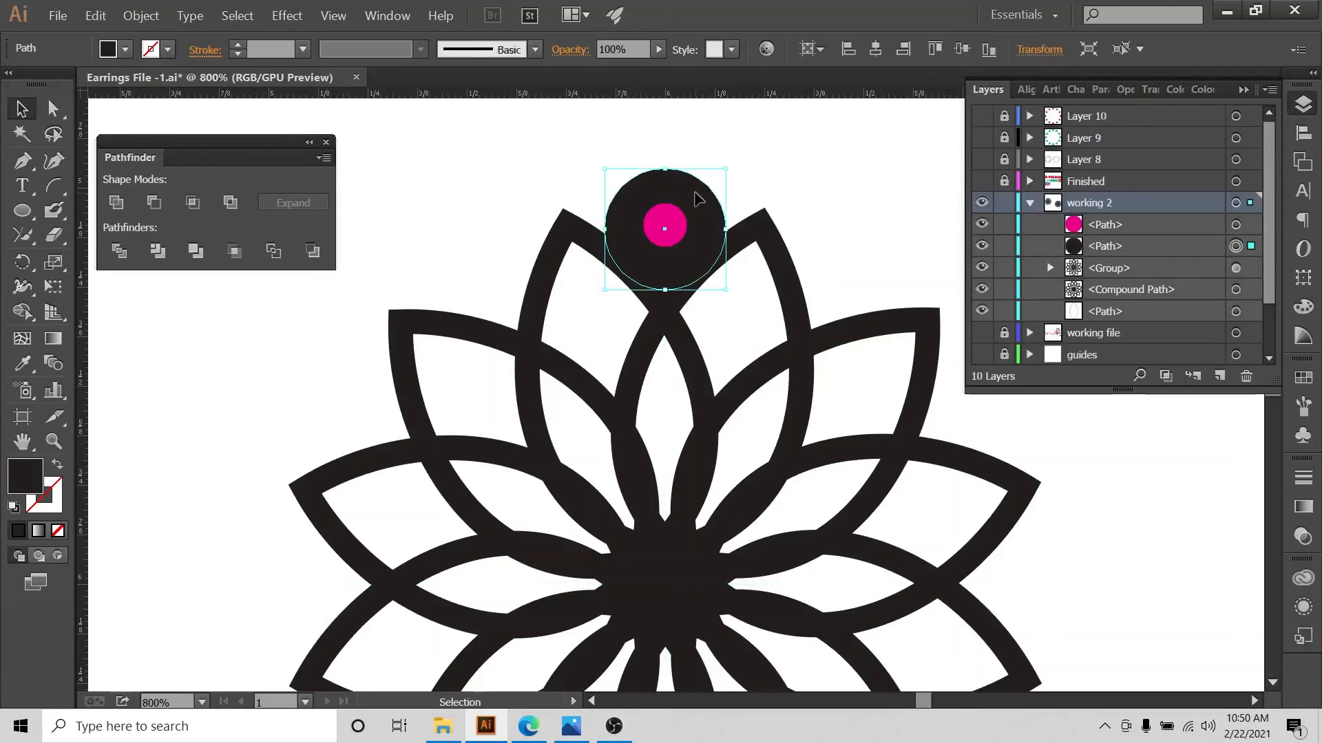
key("Down")
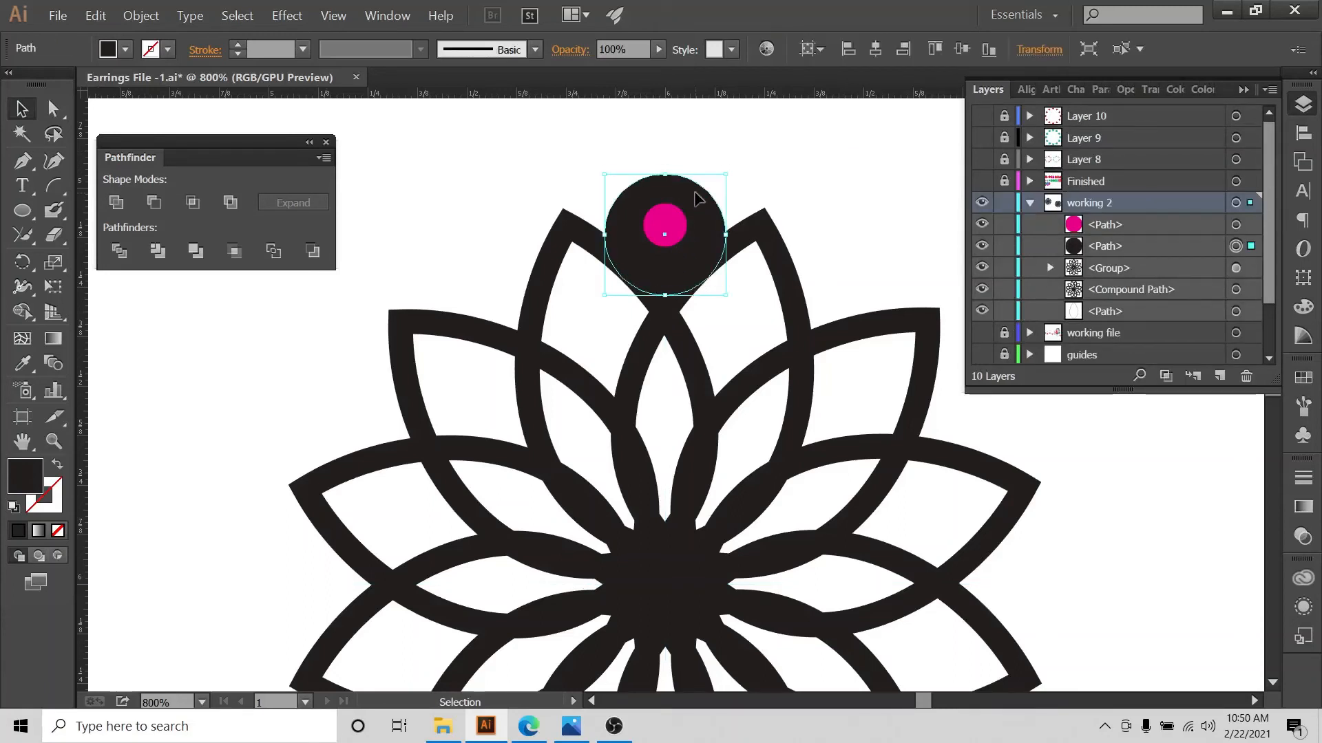
Examine up close how the black circle overlaps the two top petals and the point where they cross
left_click(902, 148)
key("ctrl+equal")
key("ctrl+equal")
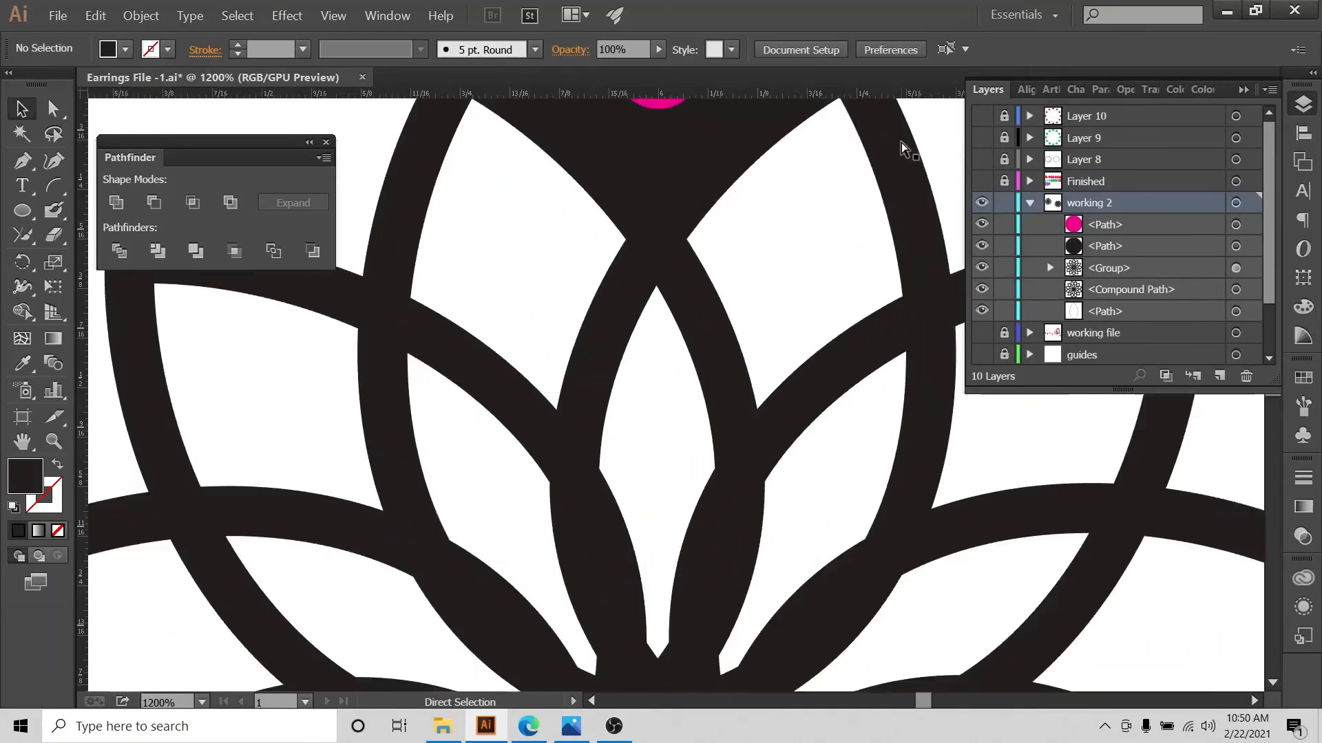
scroll(580, 310, "up", 3)
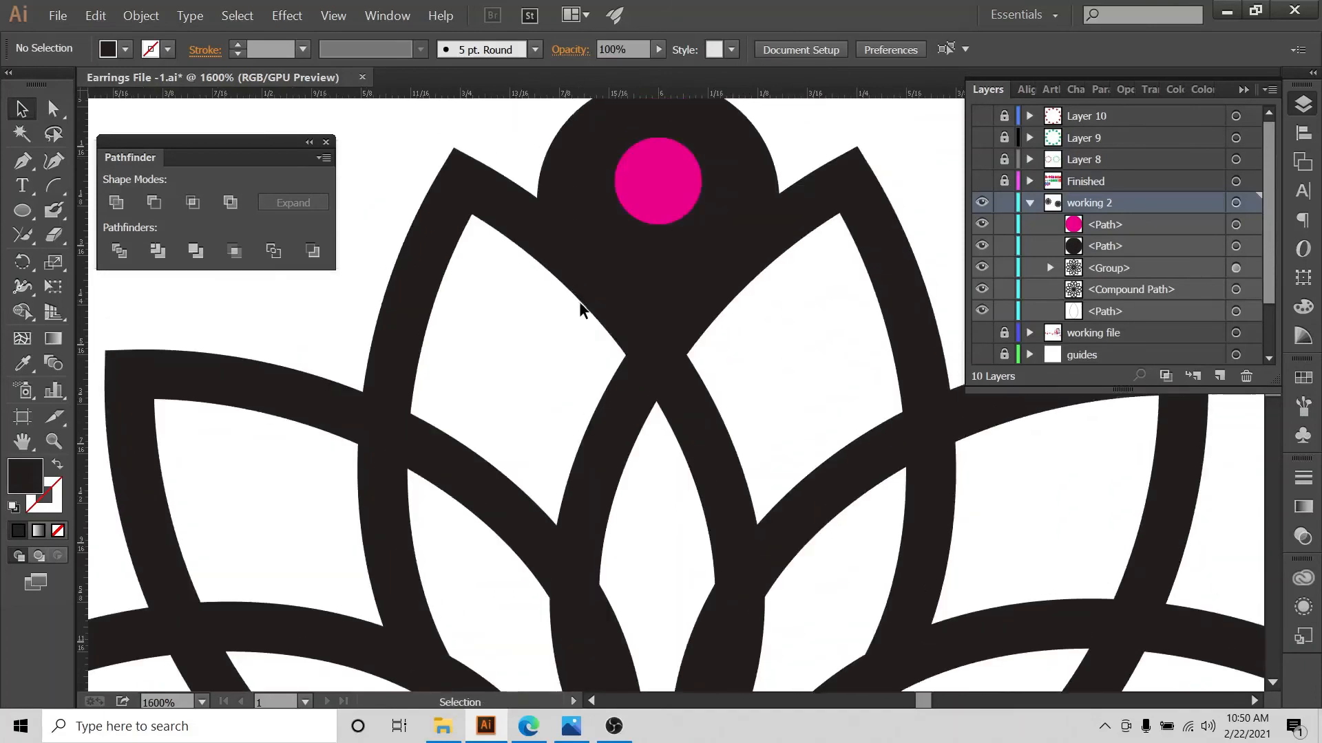
left_click(740, 147)
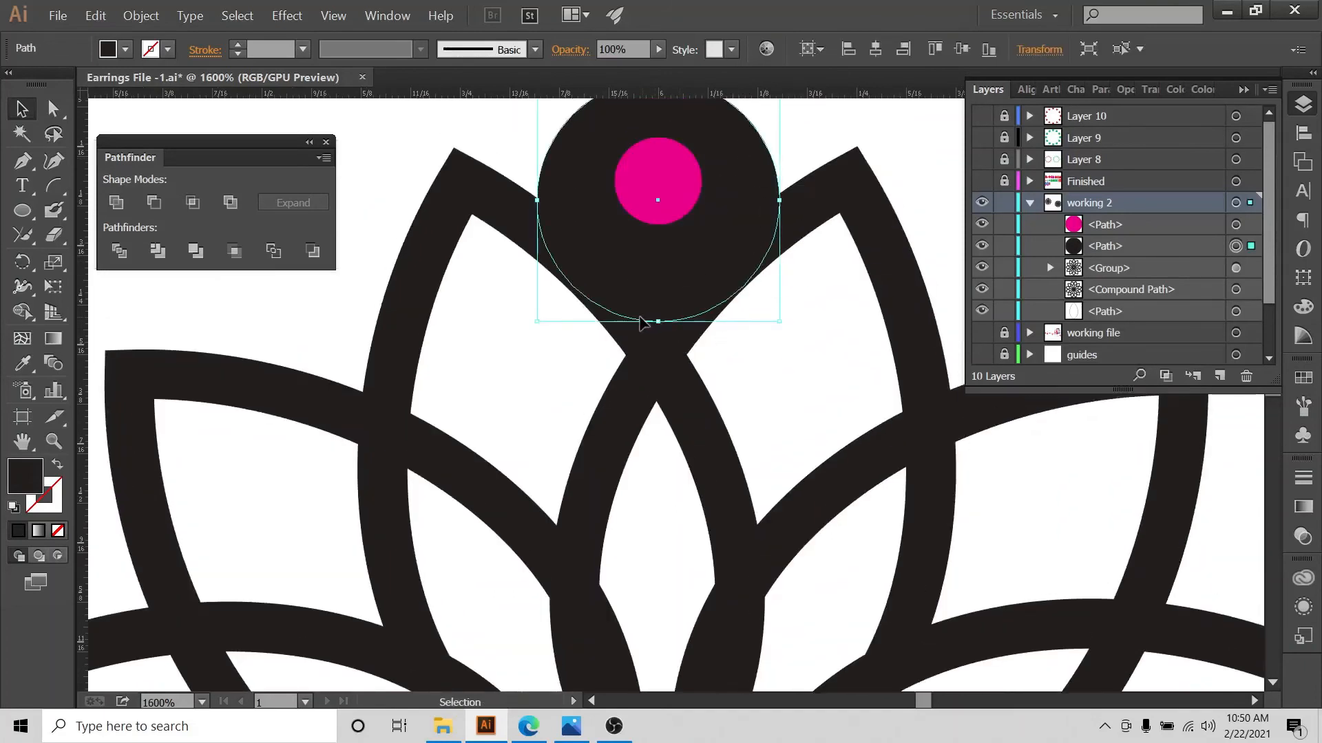
left_click(803, 143)
key("ctrl+minus")
key("ctrl+minus")
key("ctrl+minus")
key("ctrl+minus")
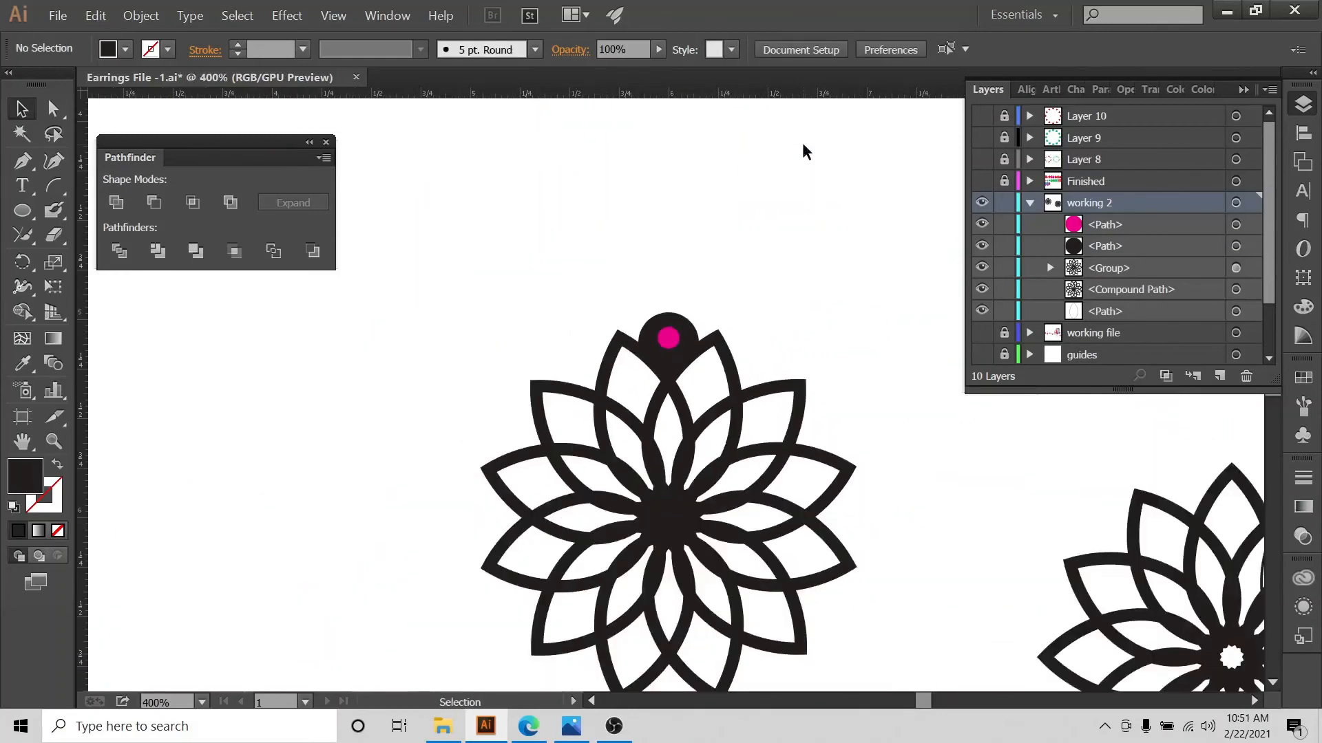
scroll(646, 248, "down", 8)
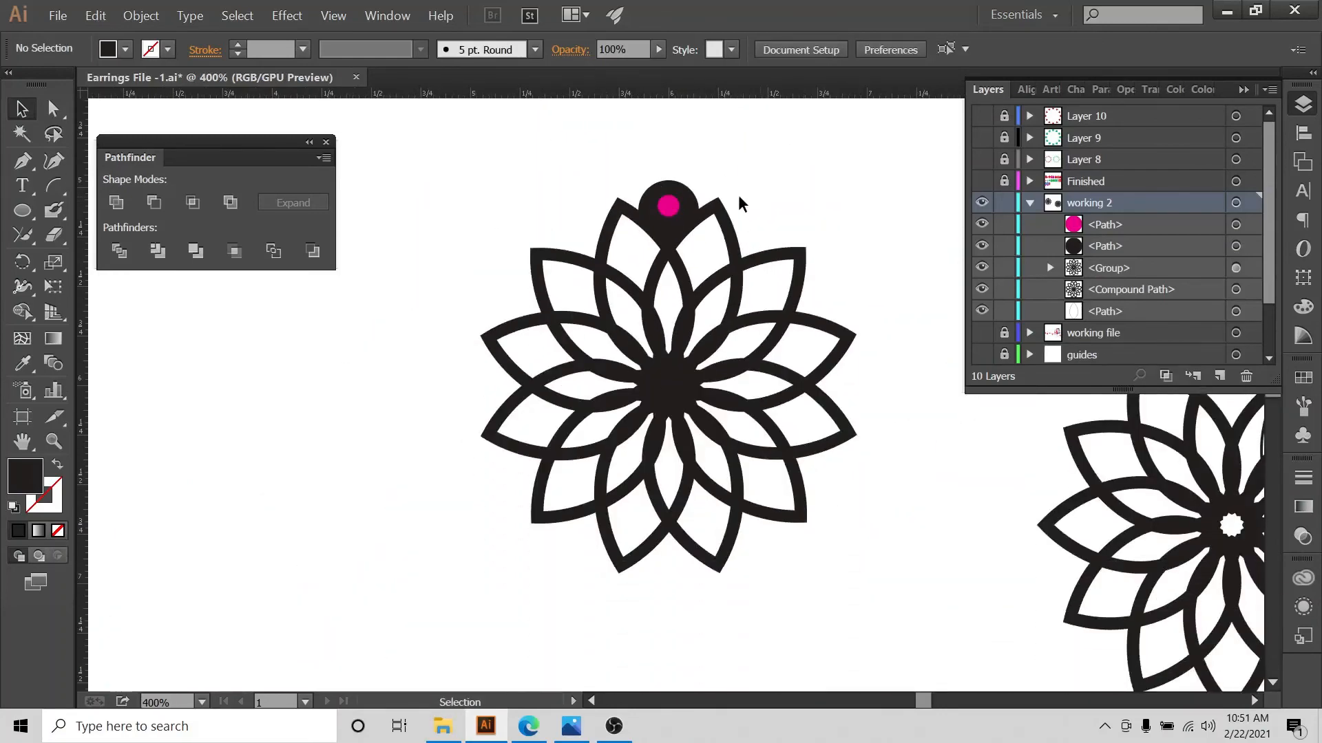
Move the magenta circle to the middle of the black one and center both circles and the mandala horizontally on the artboard
left_click_drag(669, 204, 671, 205)
left_click(821, 161)
left_click_drag(779, 137, 506, 472)
left_click(1303, 133)
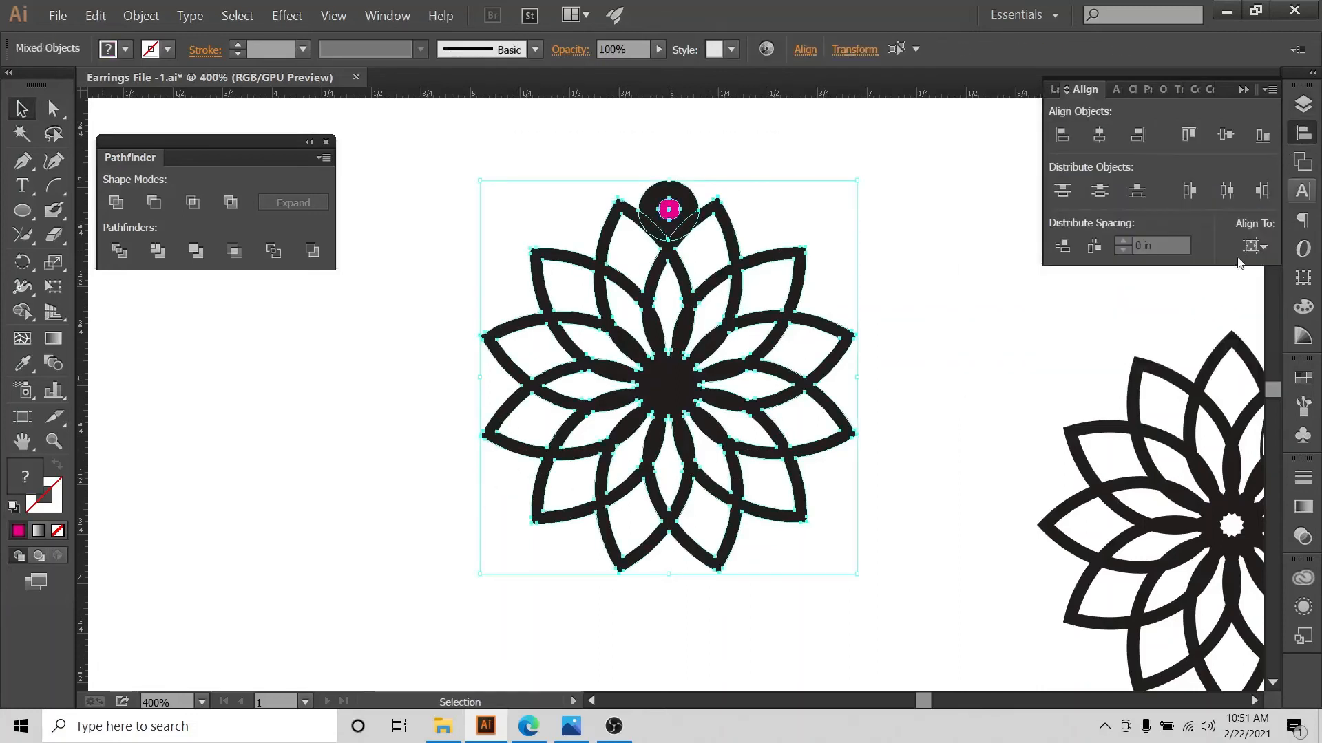
left_click(1254, 246)
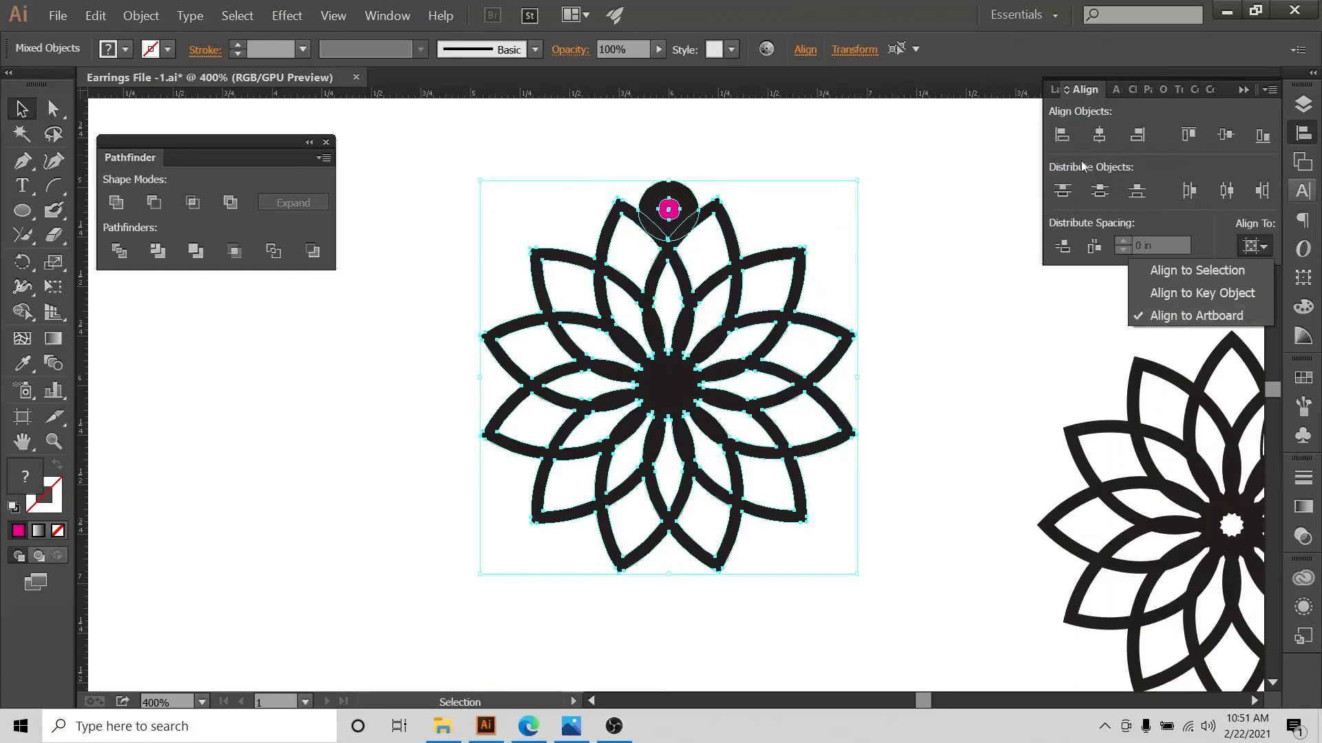
left_click(1099, 134)
left_click(1099, 135)
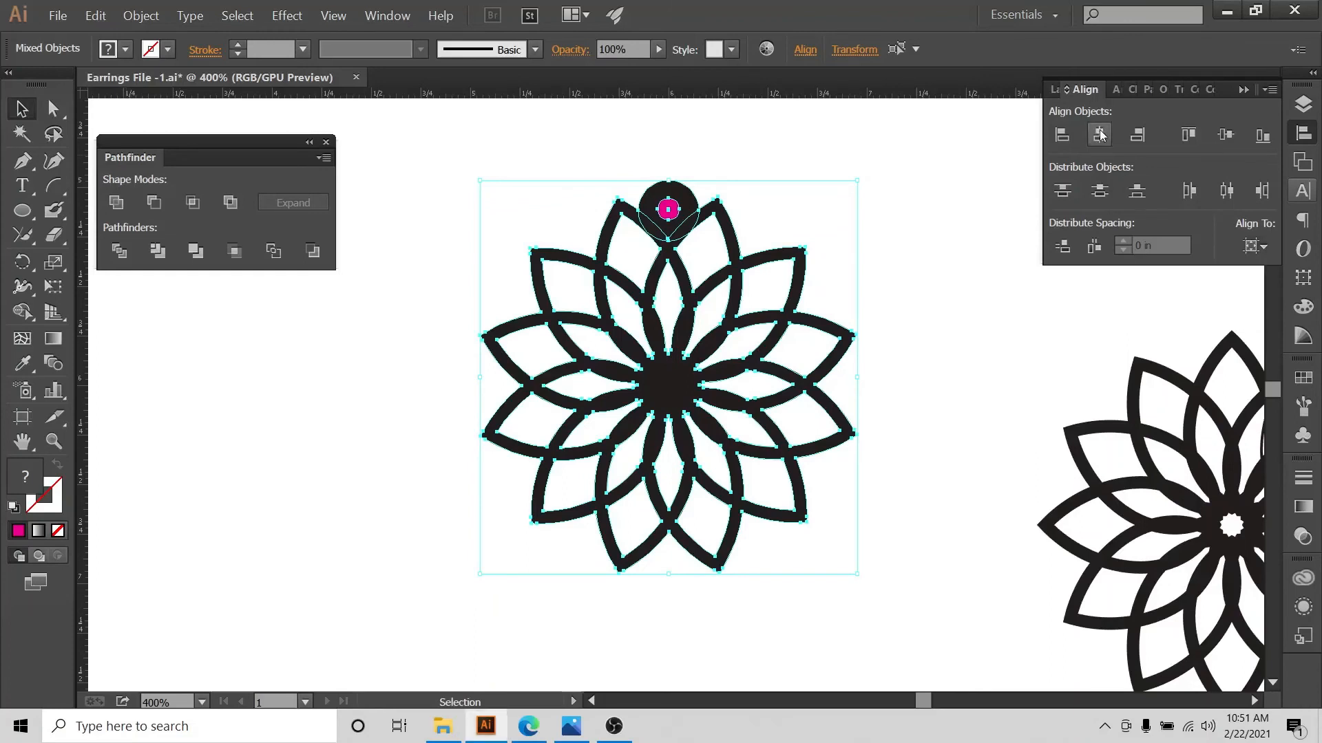
left_click(799, 117)
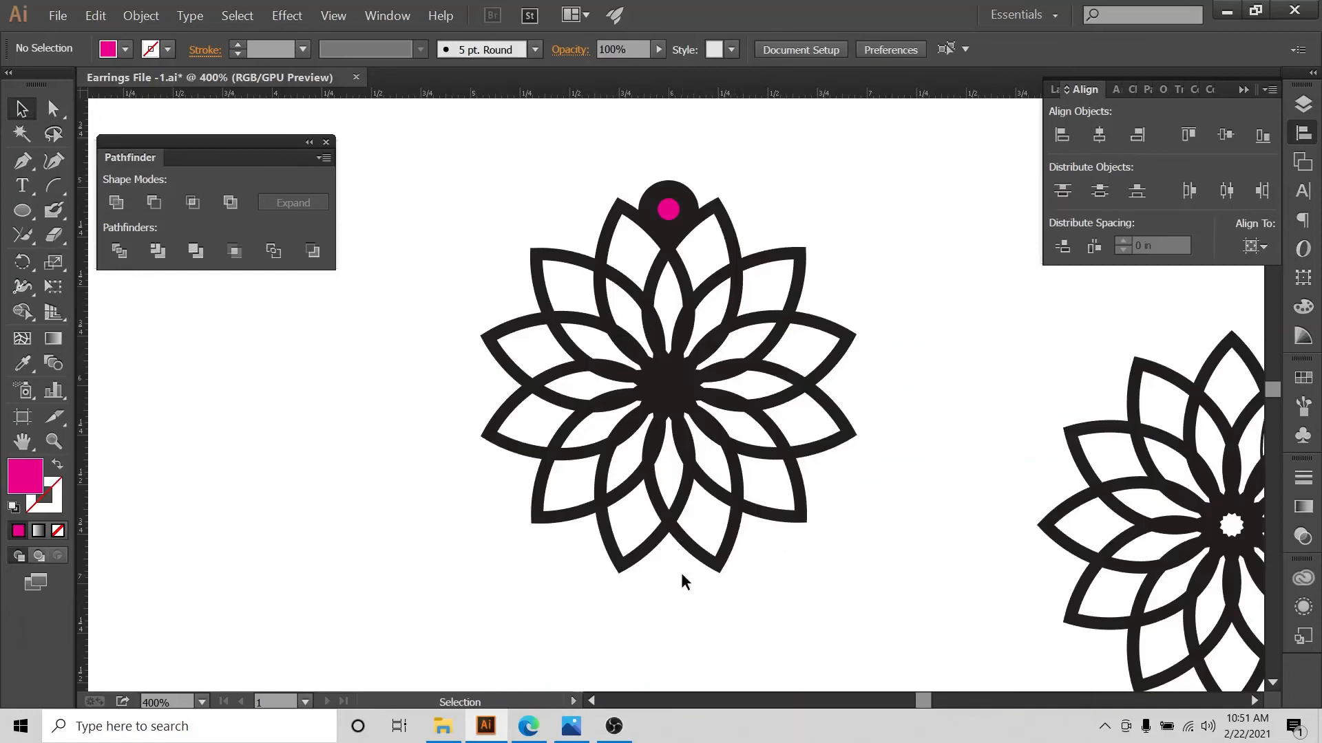
Select the mandala and the black circle and unite them into one shape
left_click(690, 201)
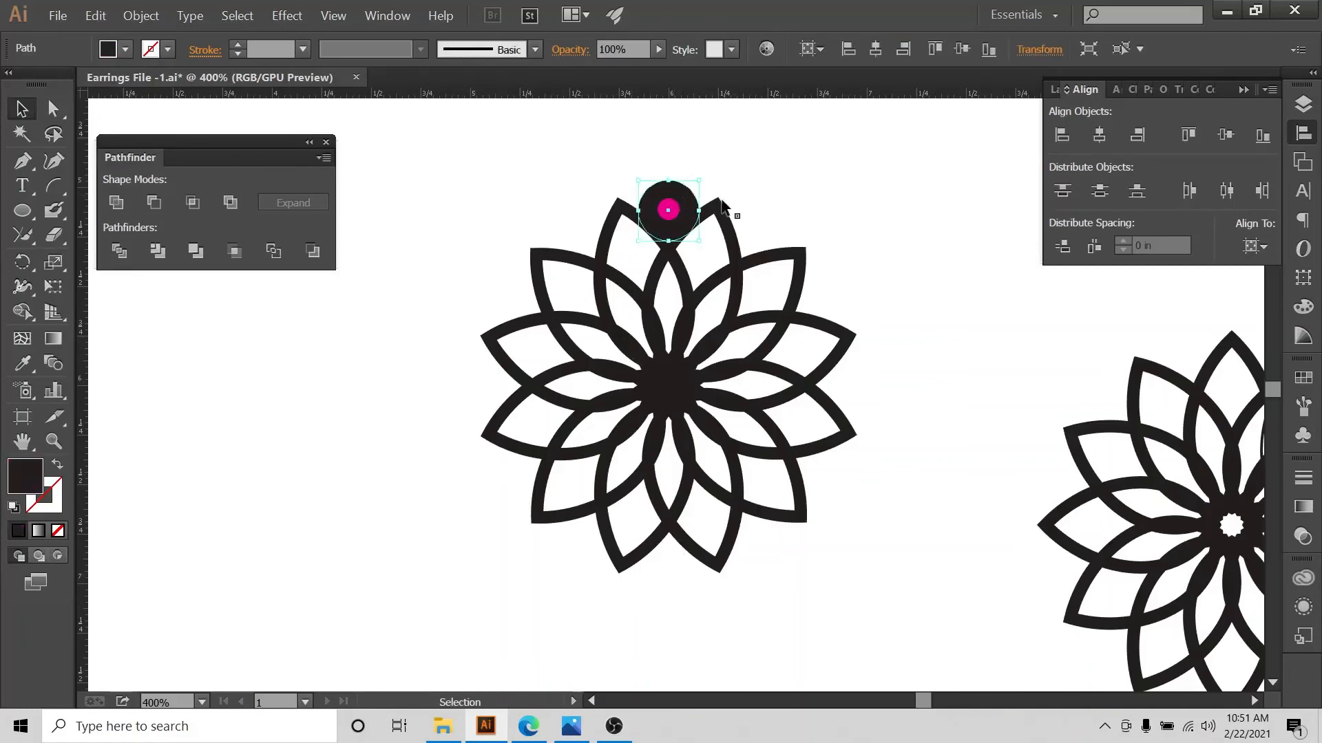
left_click(722, 208)
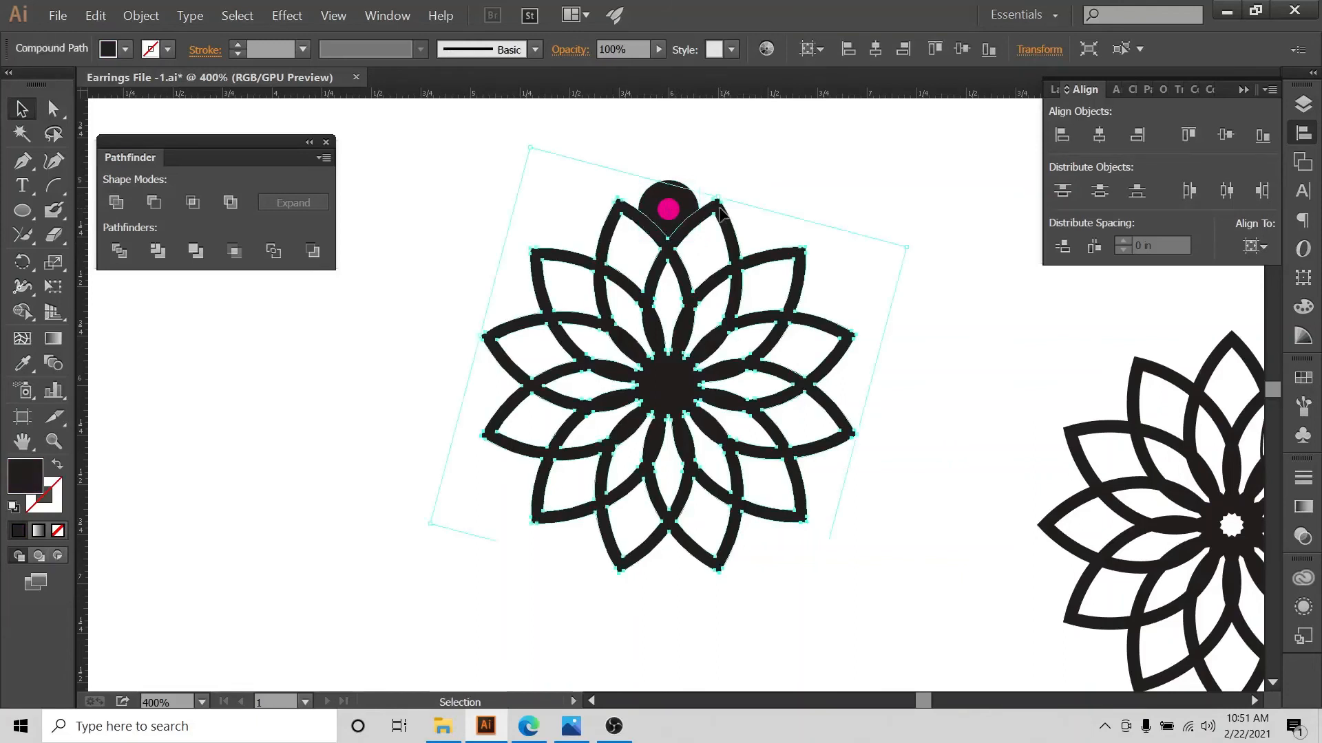
left_click(730, 173)
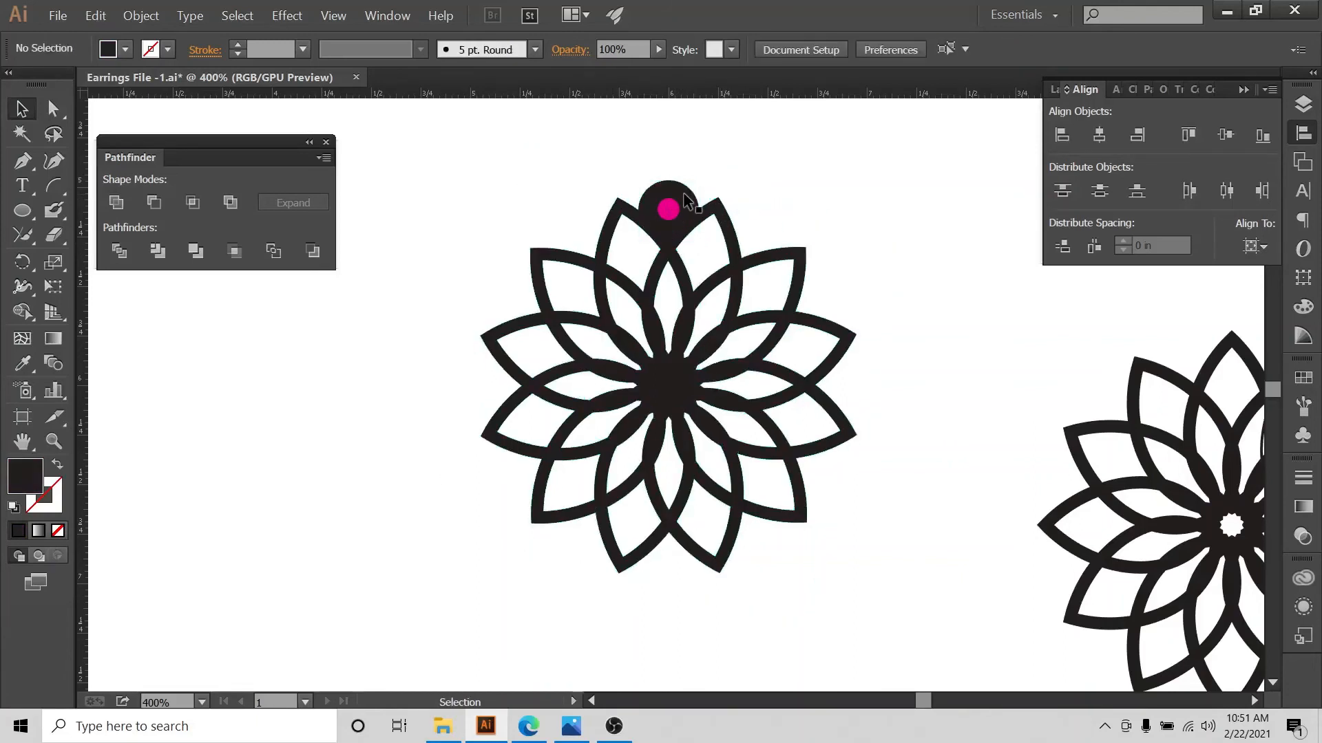
left_click(686, 201)
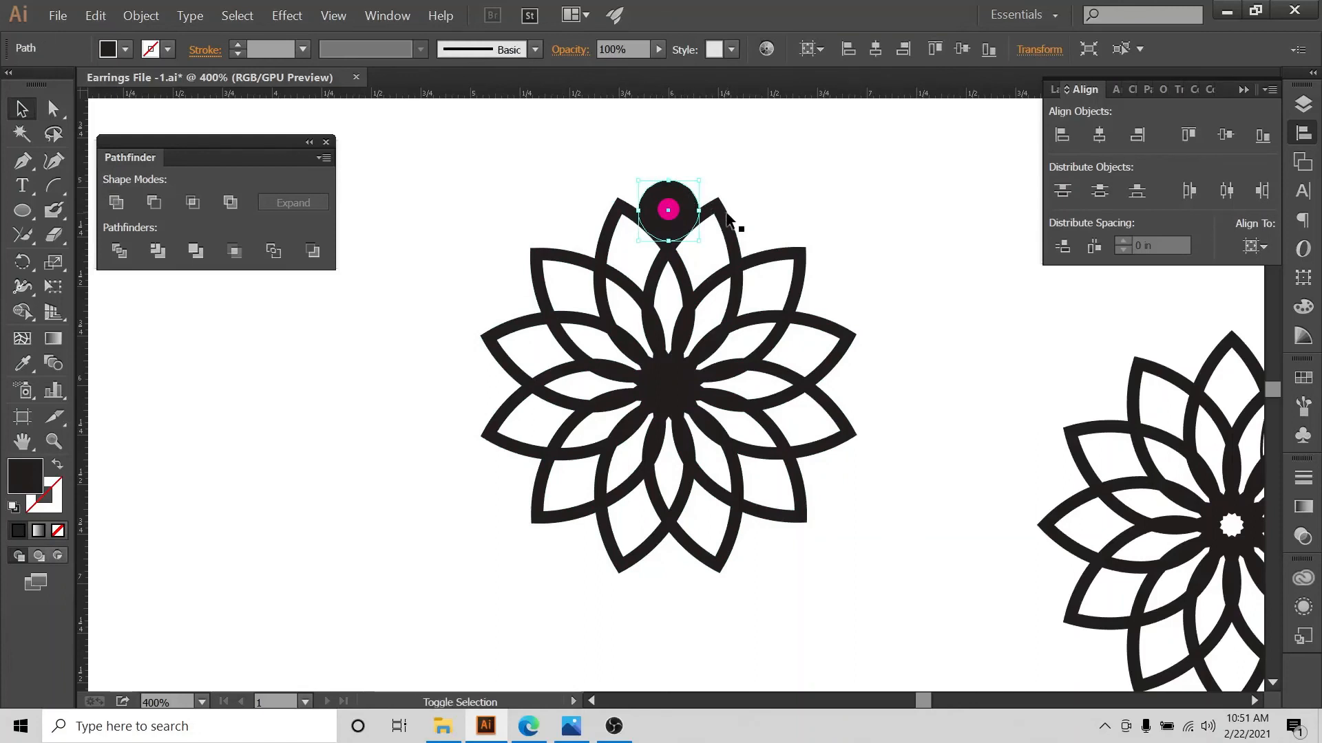
left_click(727, 216, "shift")
left_click(125, 8)
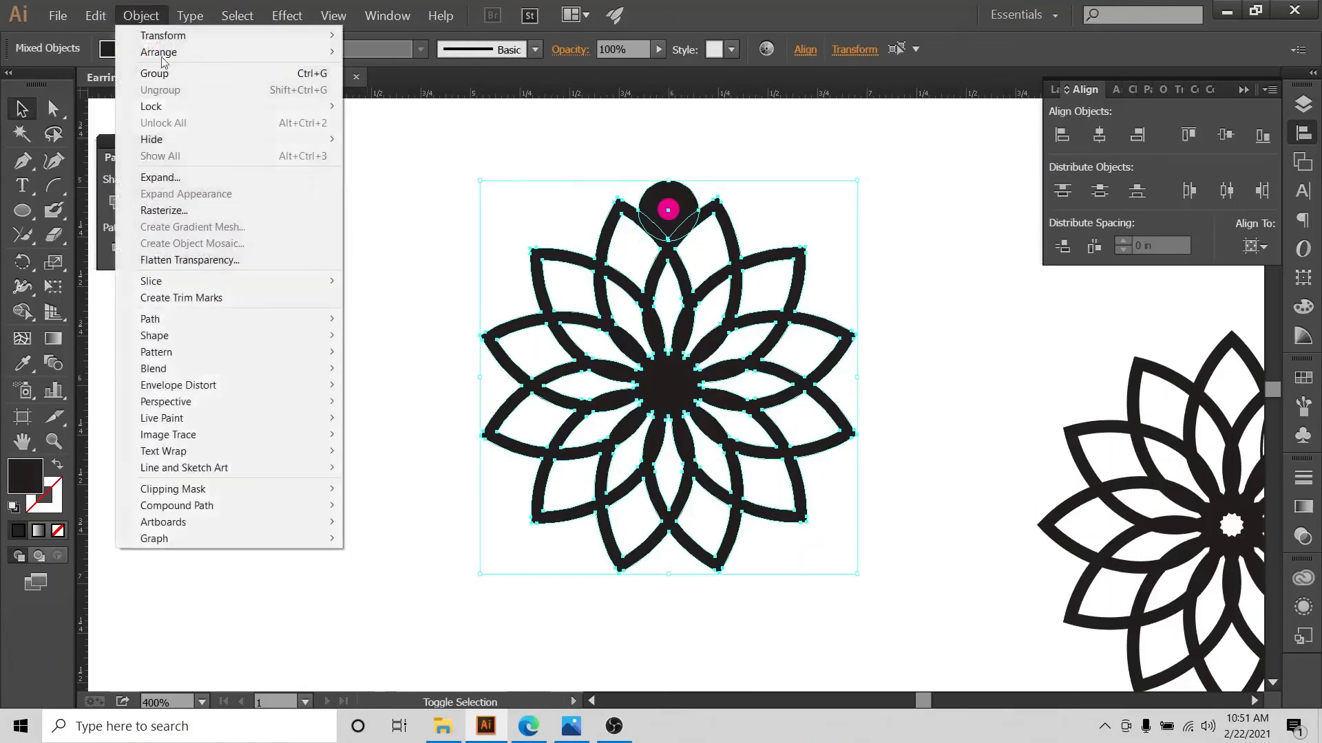
left_click(213, 180)
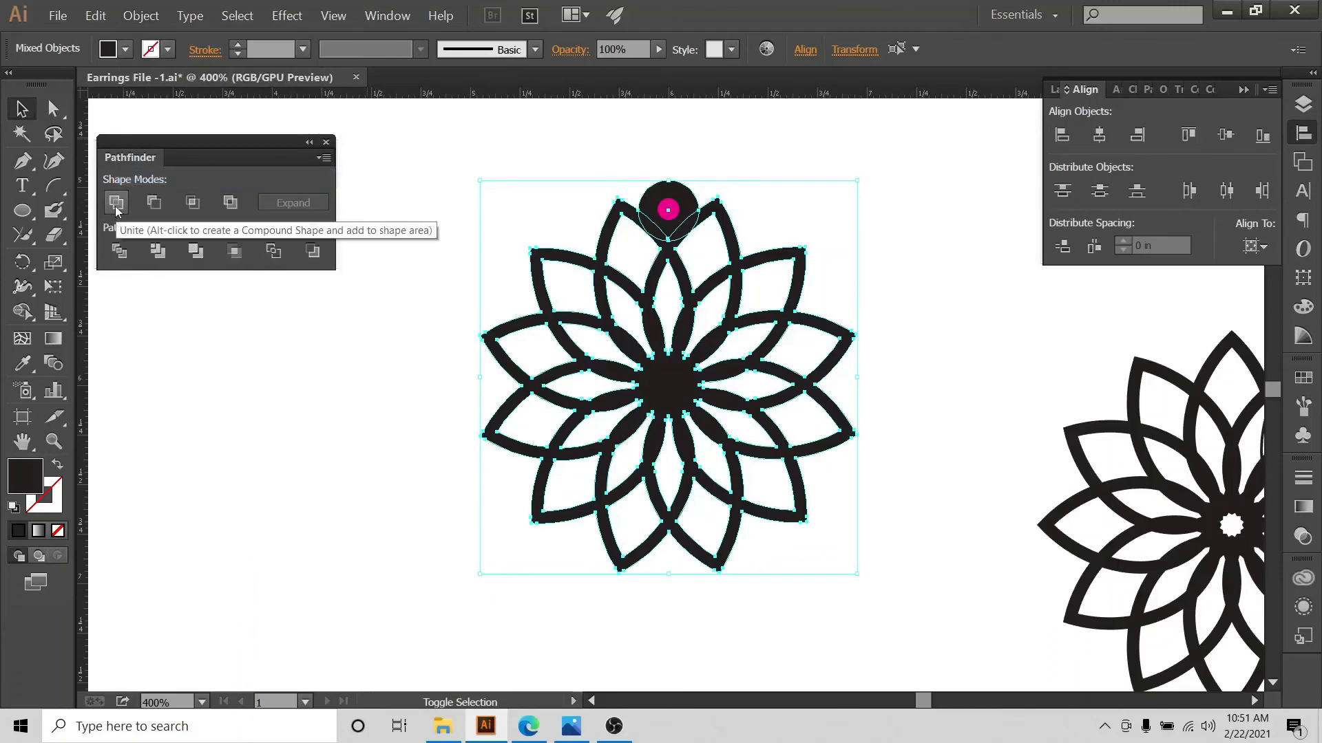
left_click(117, 204)
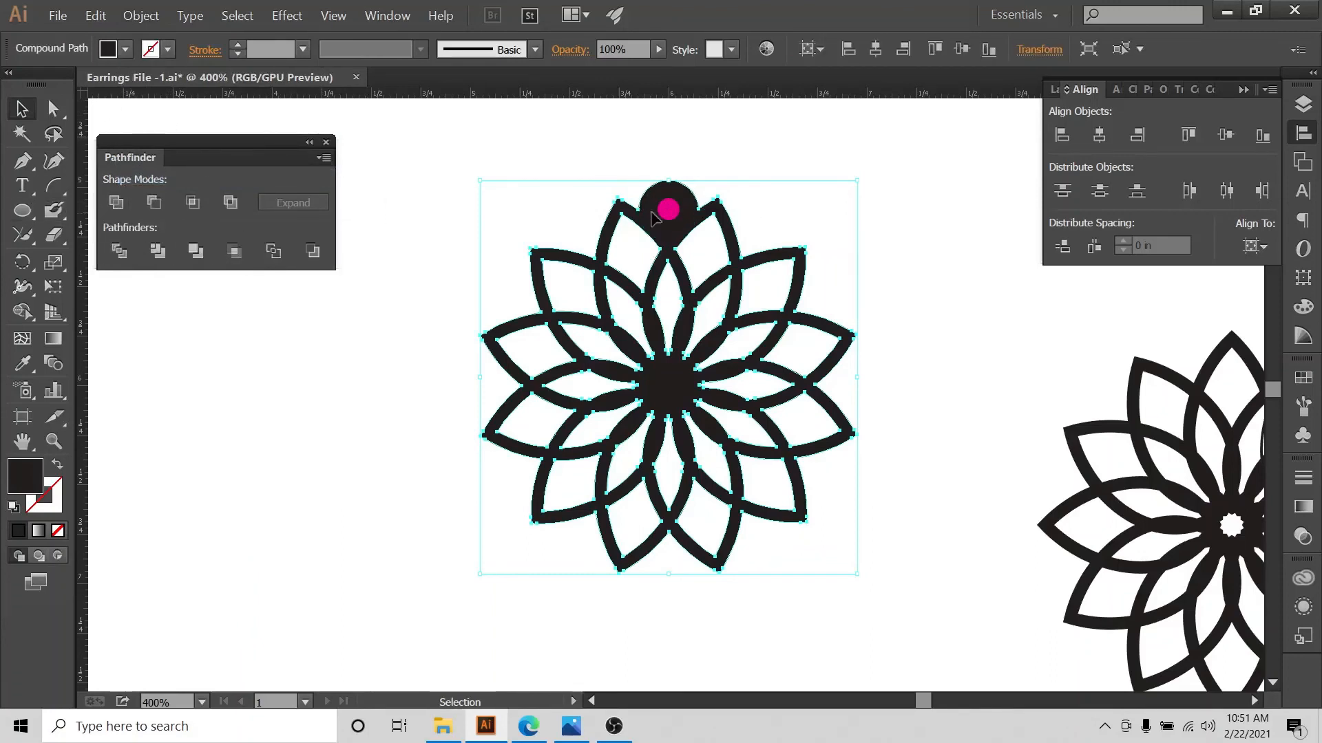
Move the united mandala away from the magenta circle to check the merge, and undo the move
left_click_drag(670, 238, 414, 366)
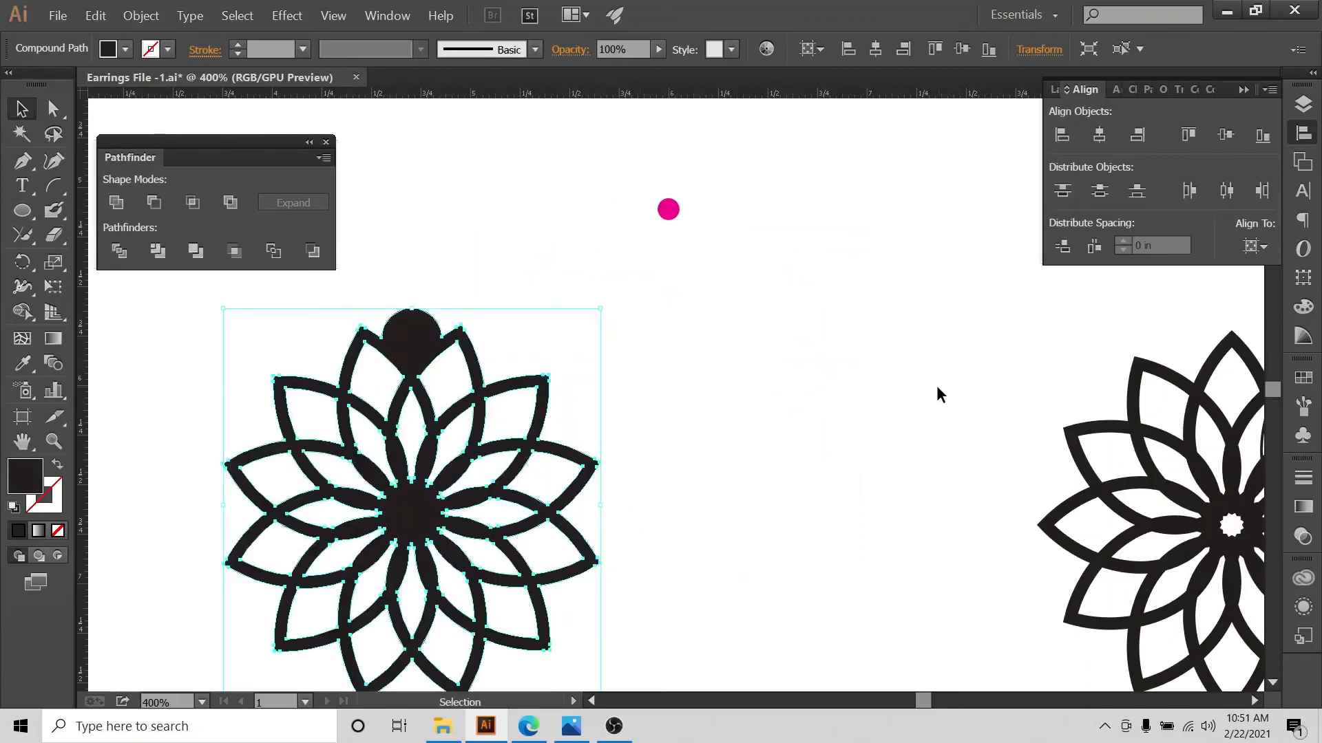
left_click(654, 377)
key("ctrl+z")
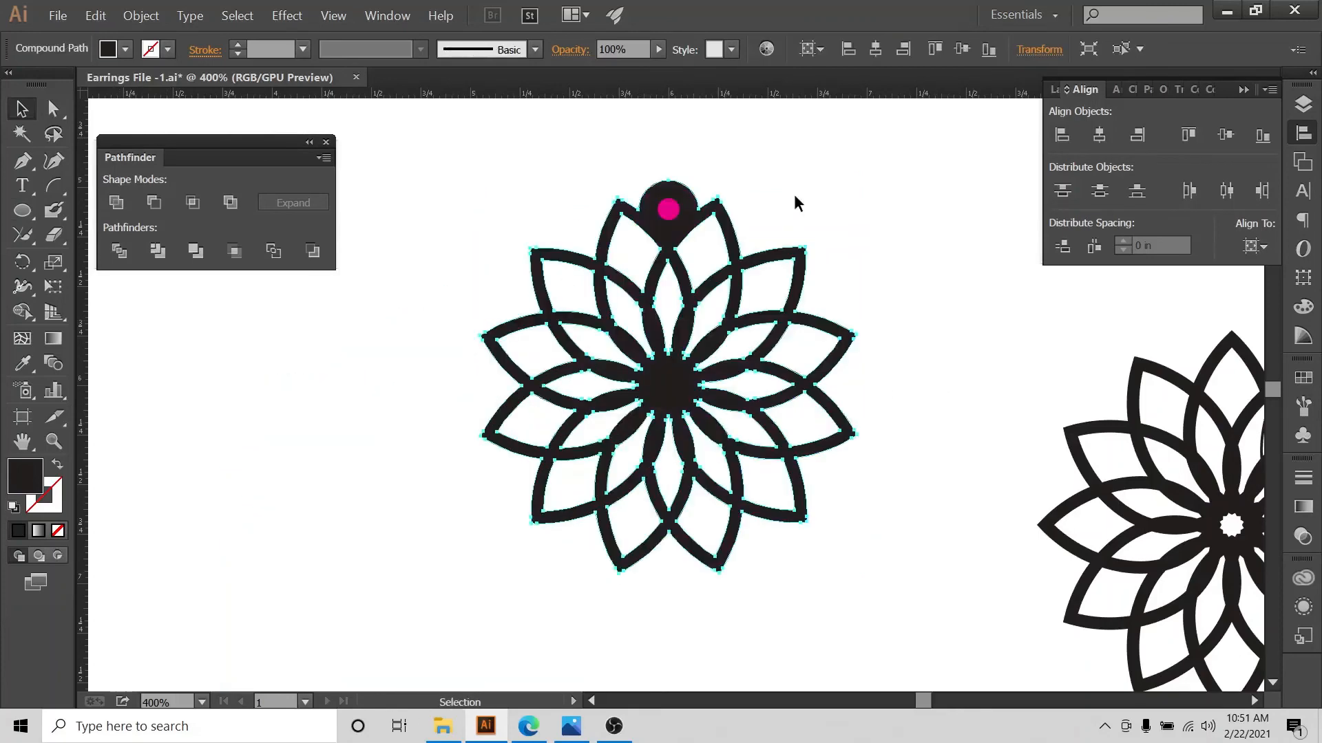
left_click(721, 215)
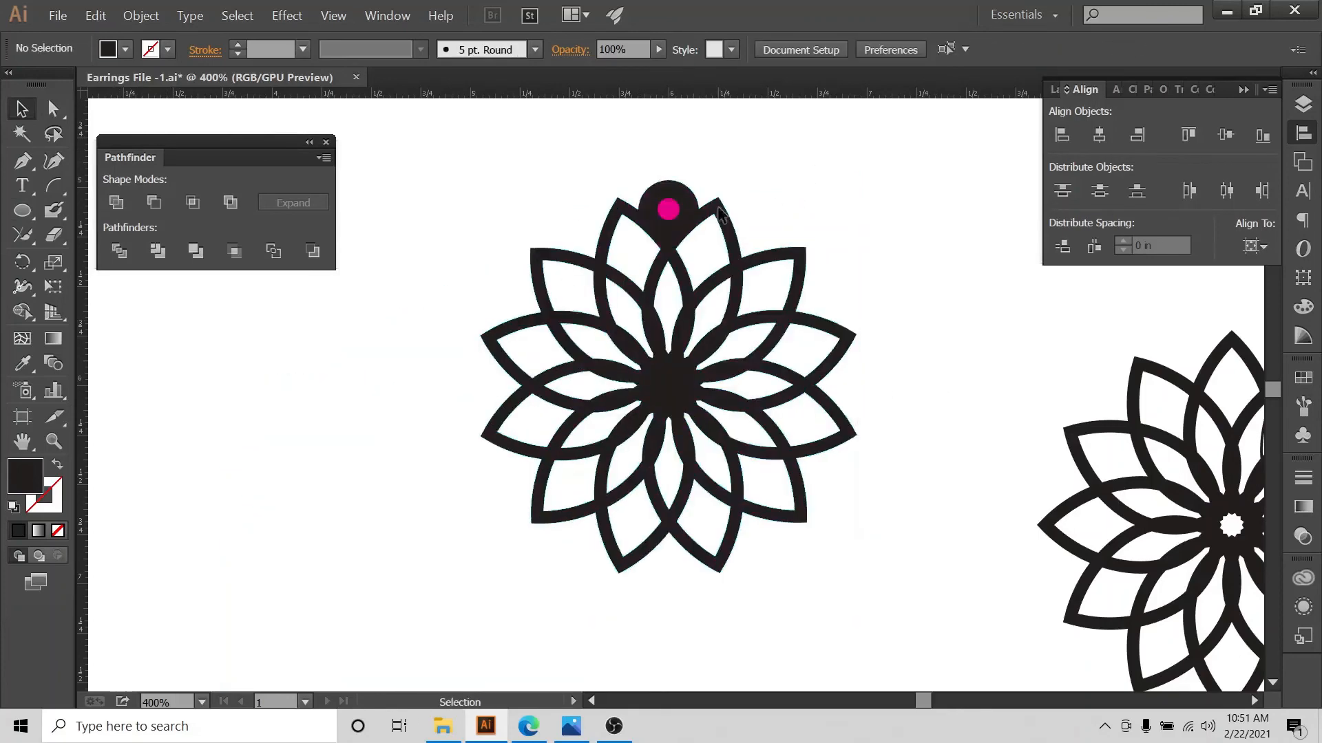
Select the magenta circle and the united mandala and center them horizontally
left_click(671, 212)
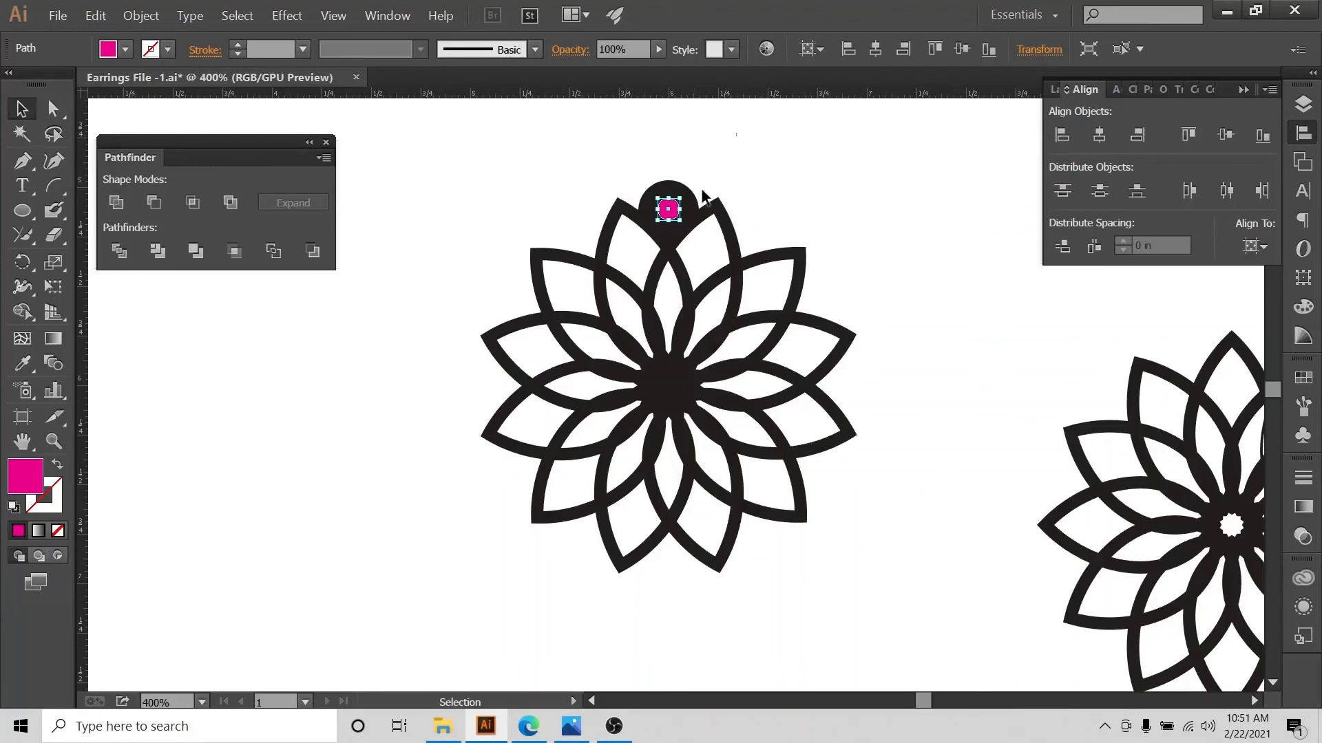
left_click(571, 393, "shift")
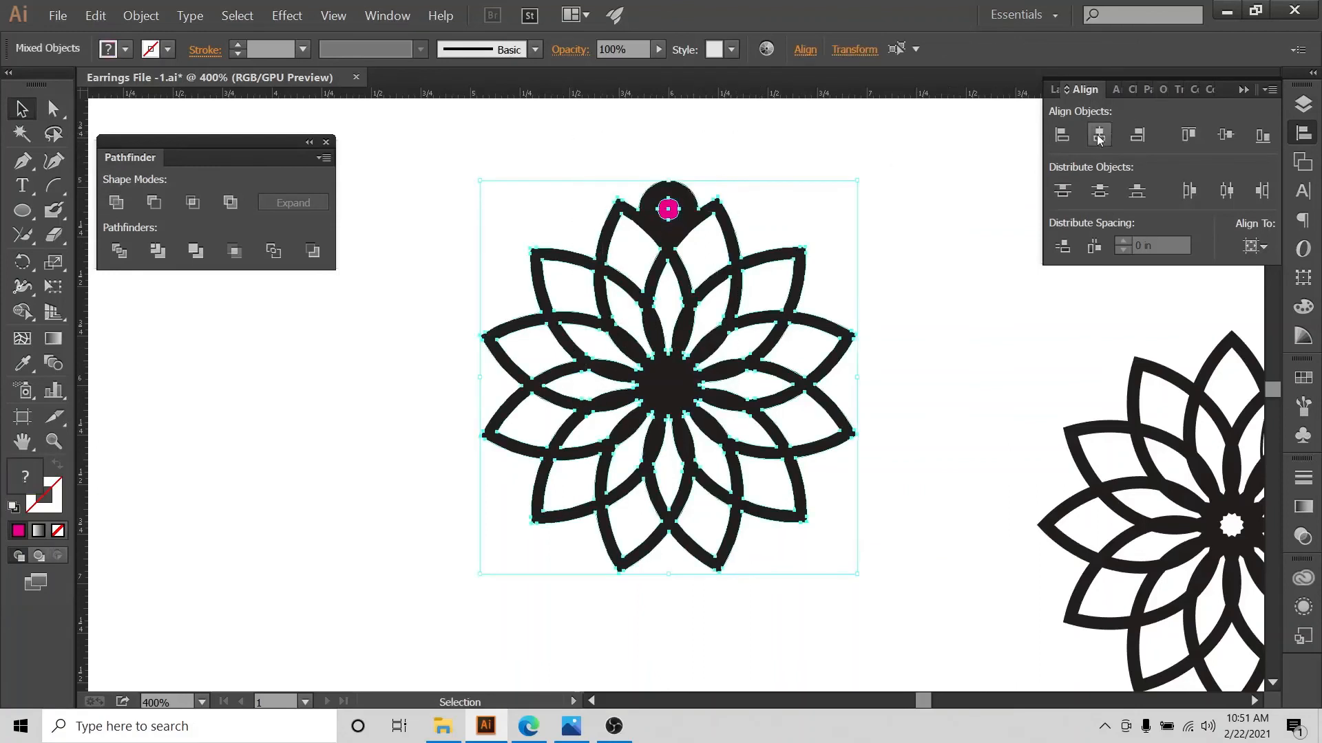
left_click(1099, 137)
Cut the magenta circle out of the mandala's loop with Minus Front to make the hanging hole
left_click(379, 11)
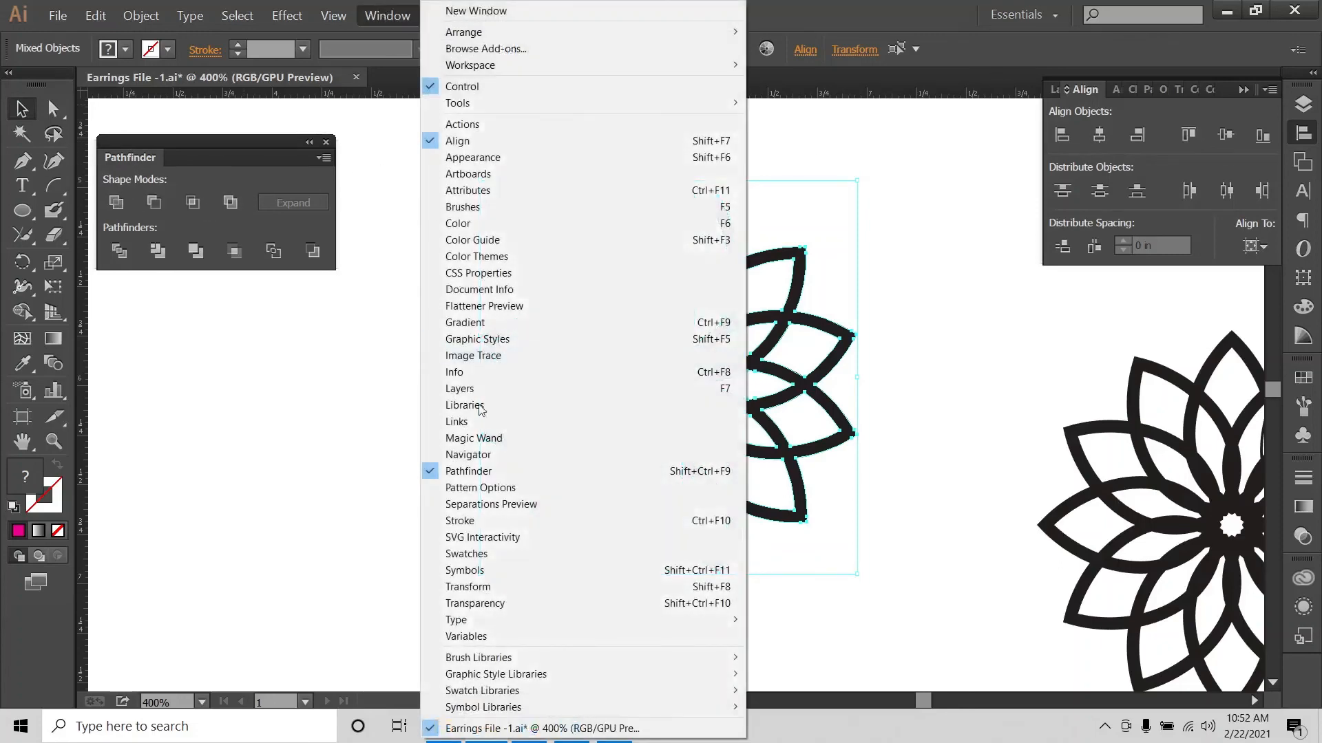
left_click(133, 324)
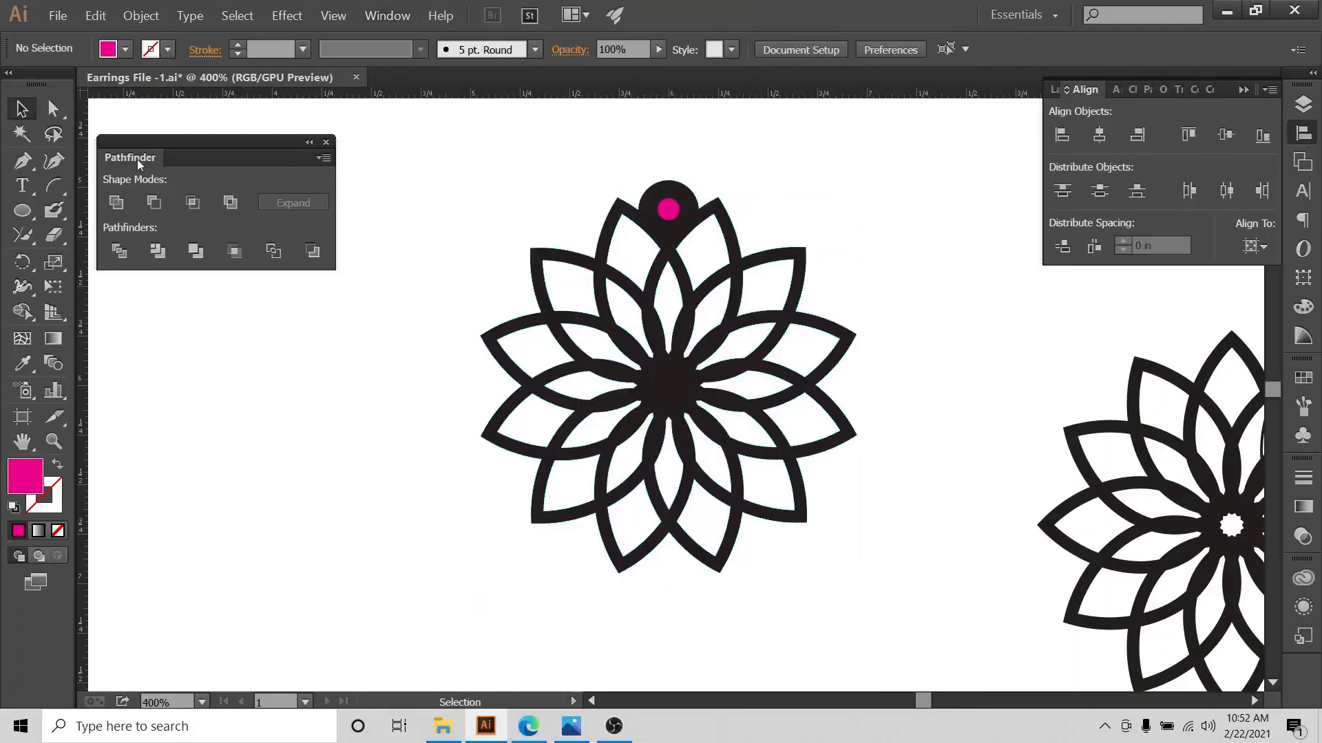
left_click_drag(594, 131, 751, 252)
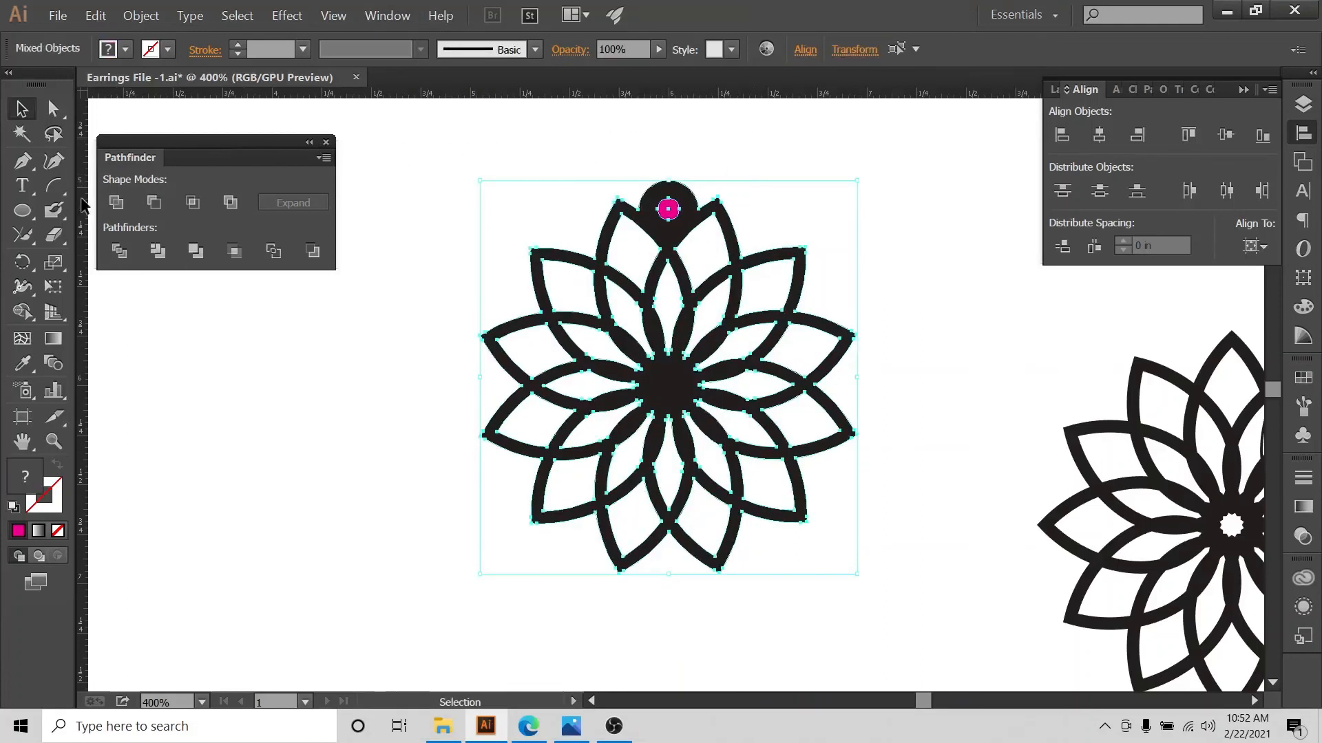
left_click(154, 203)
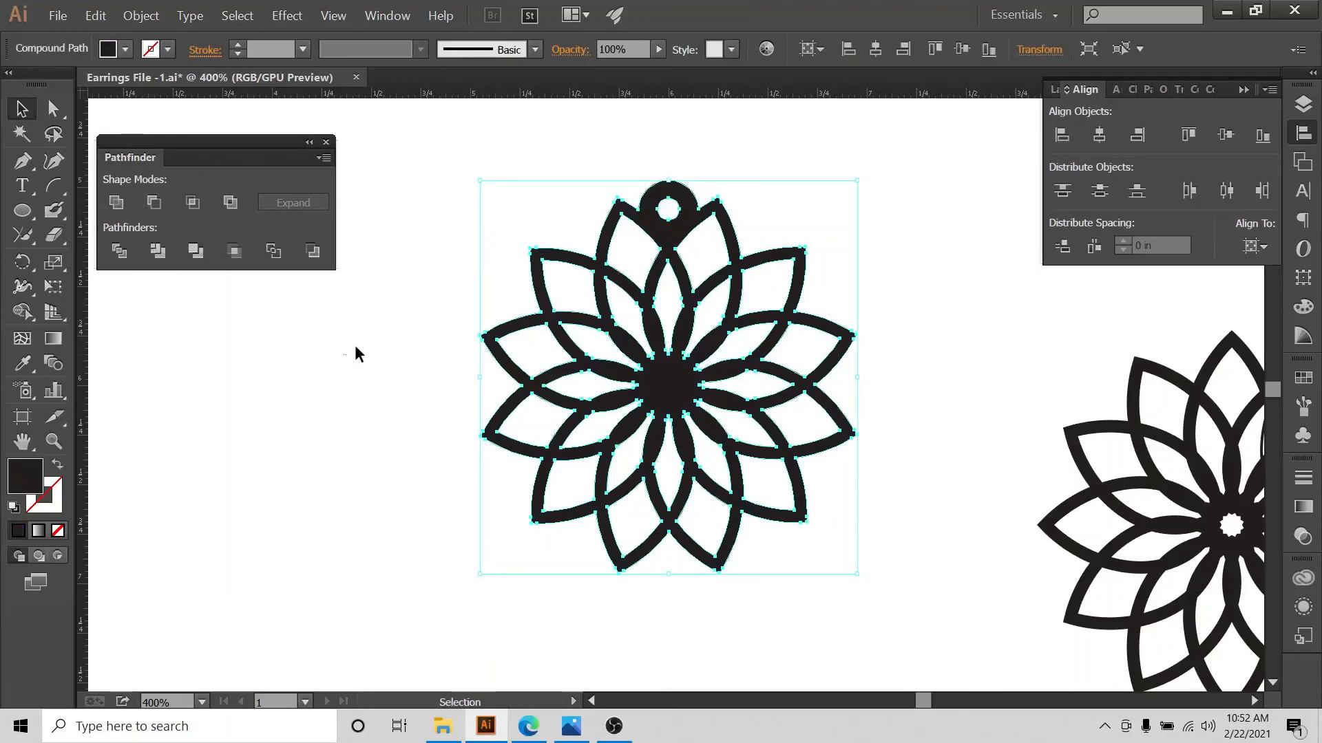
left_click(426, 324)
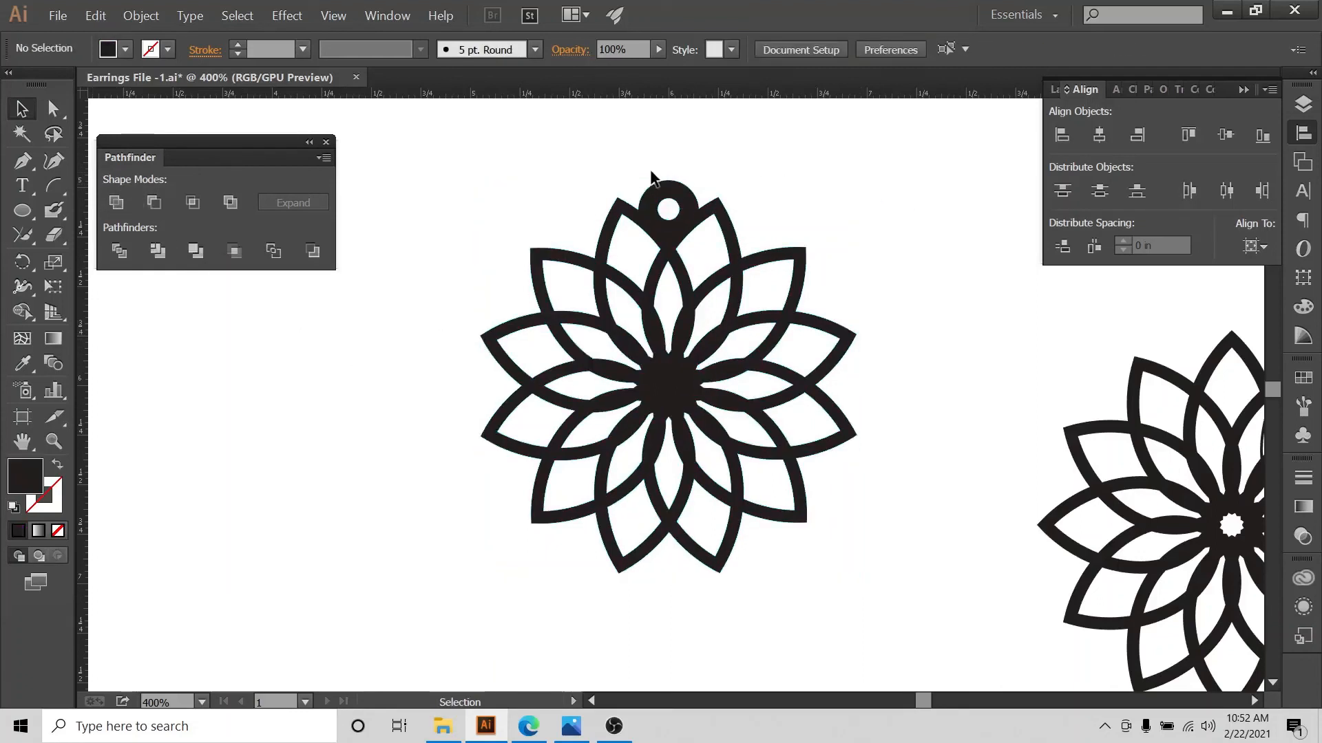
Cut the finished earring shape out of the working 2 layer
left_click_drag(518, 175, 910, 509)
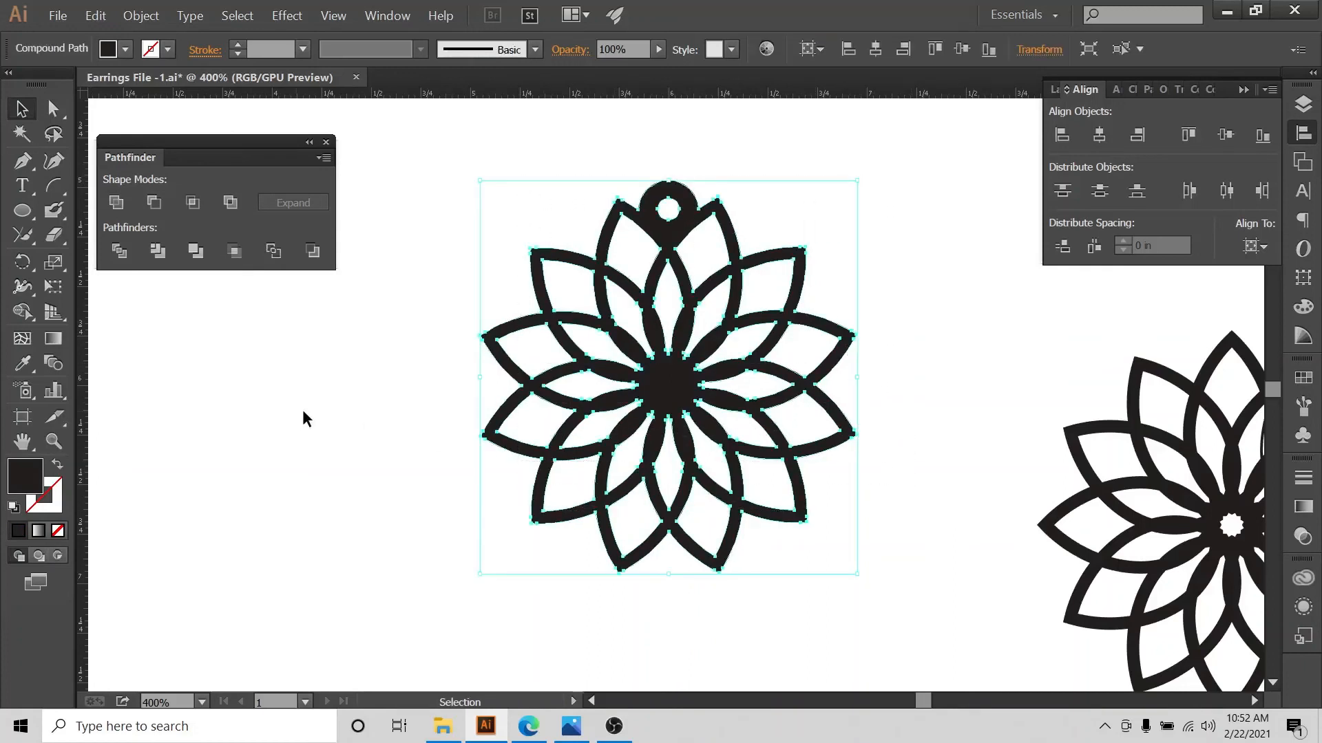
left_click(1303, 104)
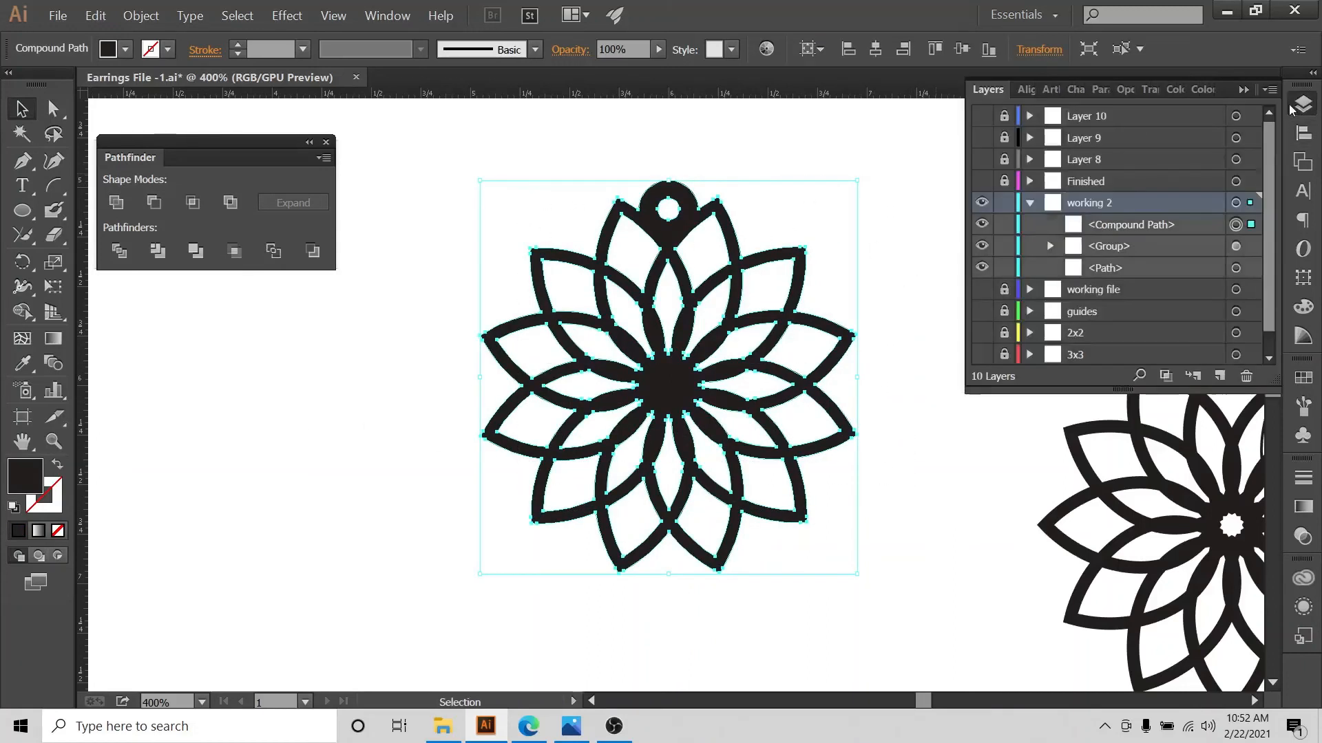
left_click(1030, 203)
left_click_drag(498, 157, 798, 510)
key("a")
key("Delete")
key("v")
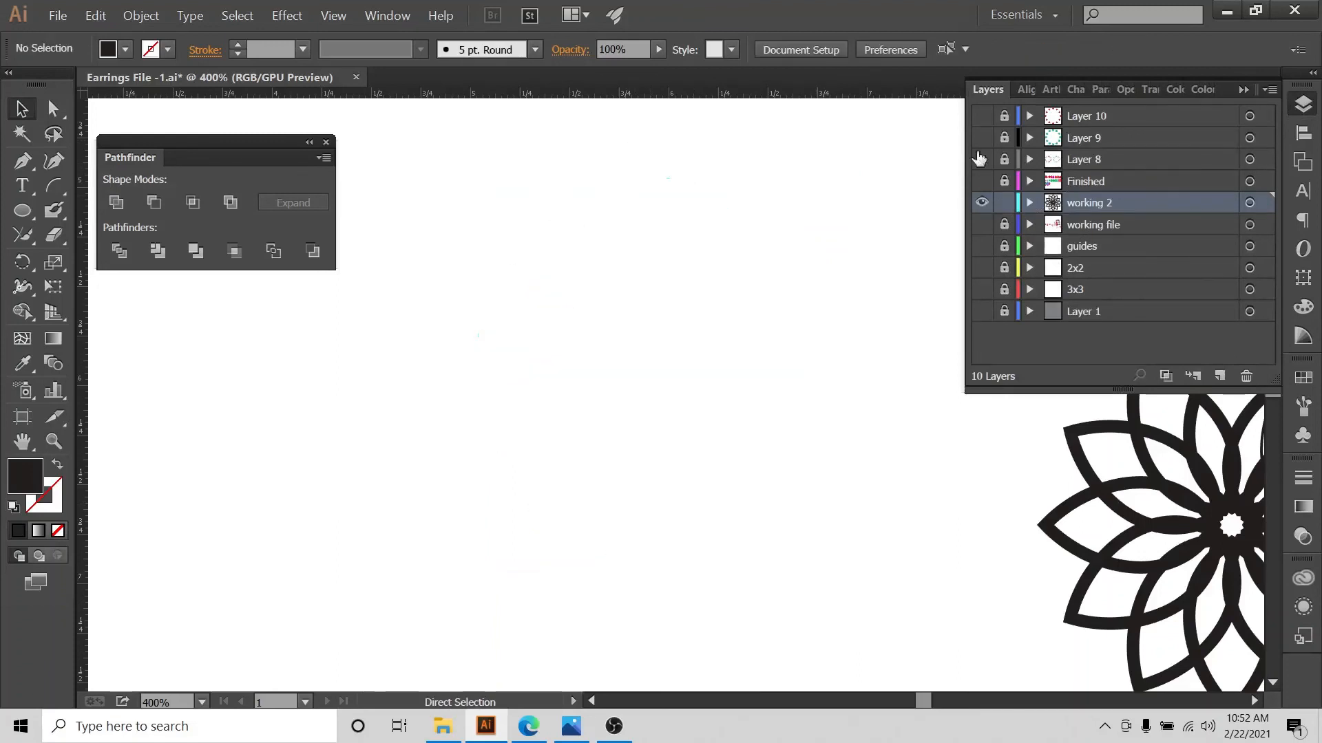
Create a new layer above Layer 10, and hide and lock the working 2 layer
left_click(1115, 117)
left_click(1219, 376)
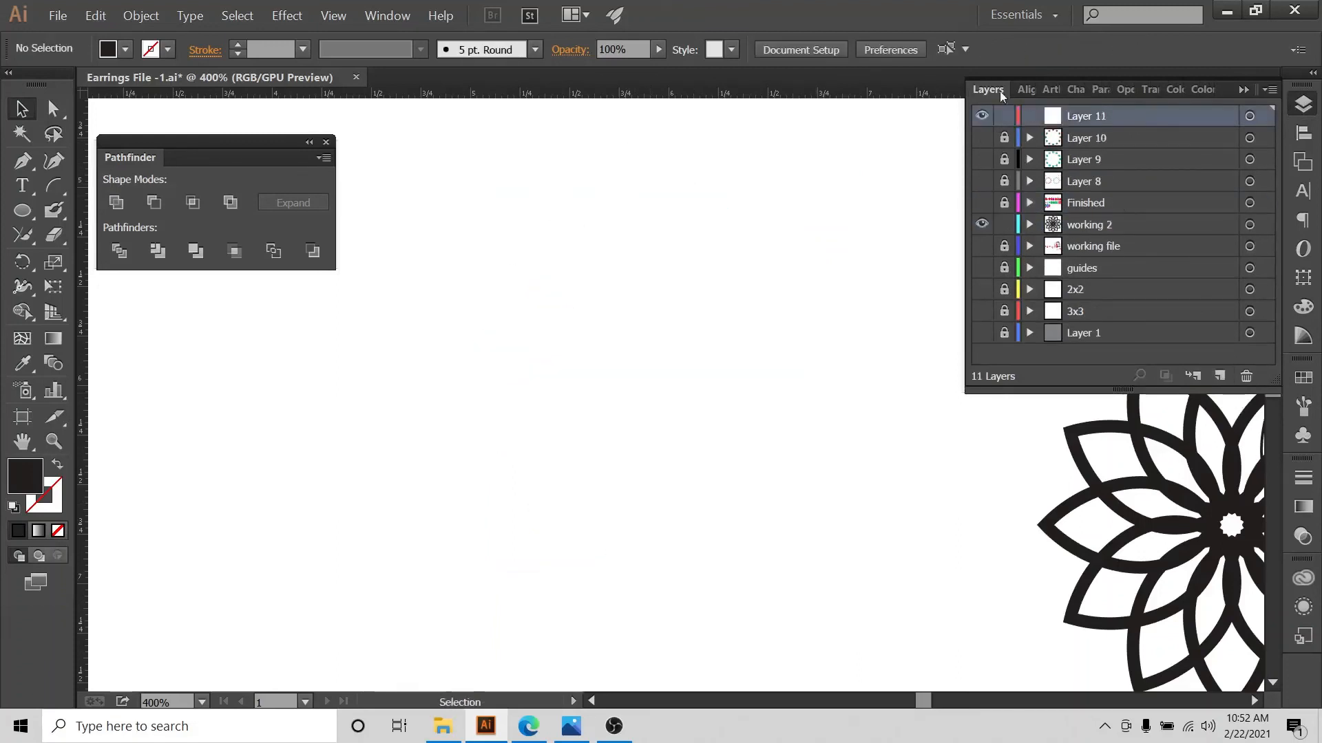
left_click(982, 224)
left_click(1004, 224)
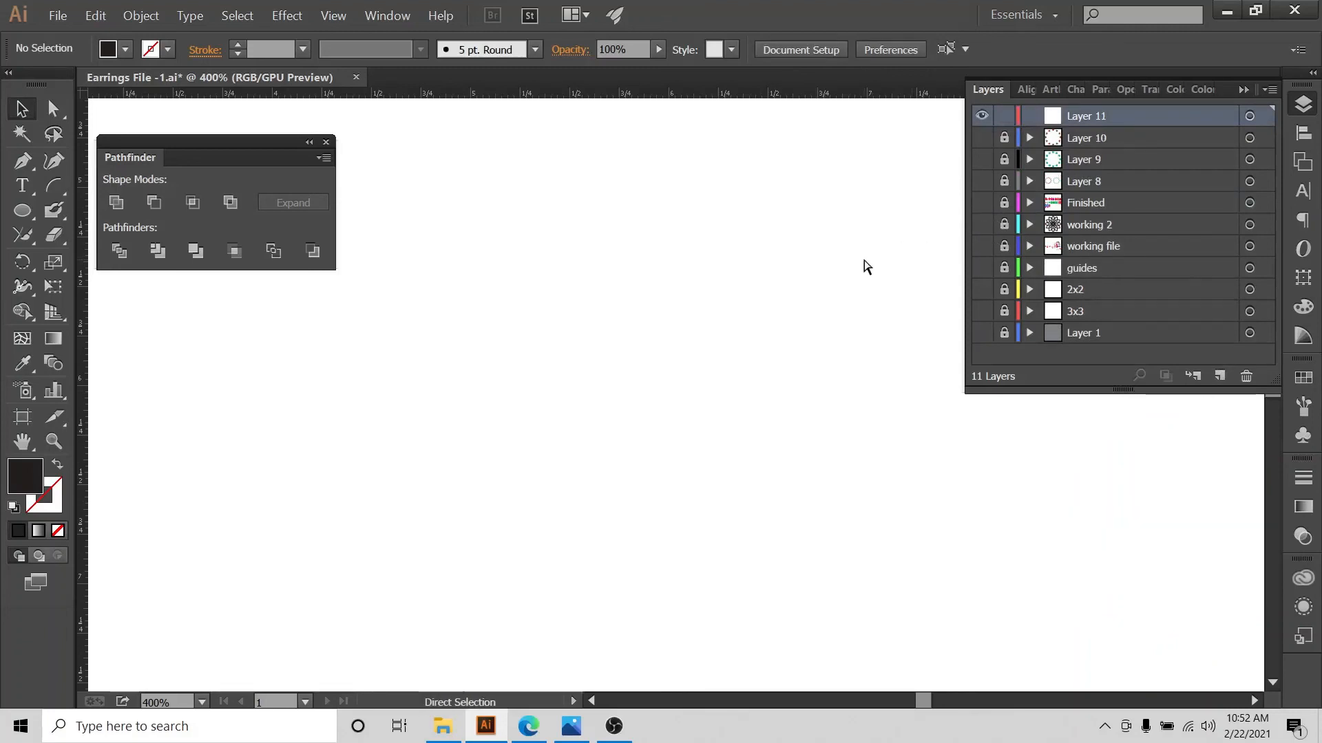
Paste the earring in place on the new layer and show that layer's contents in a slightly wider layer list
key("ctrl+v")
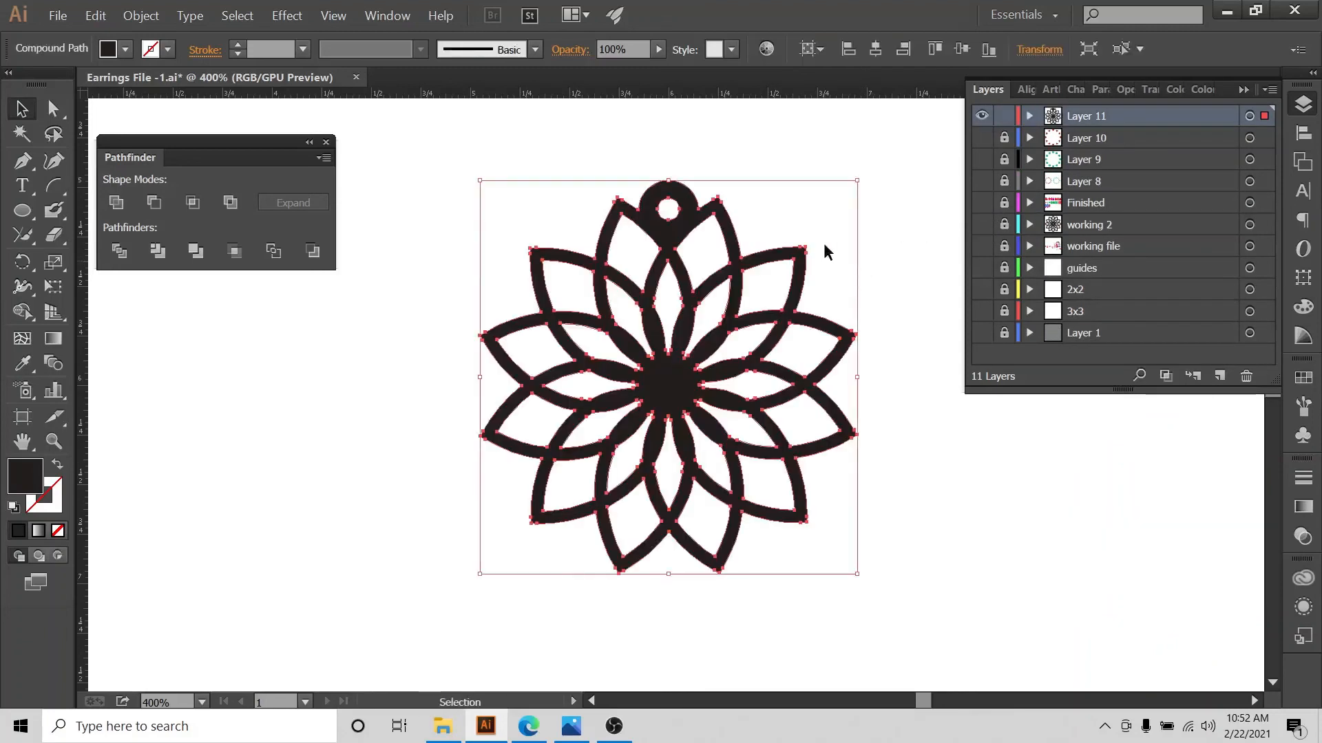
left_click(1030, 115)
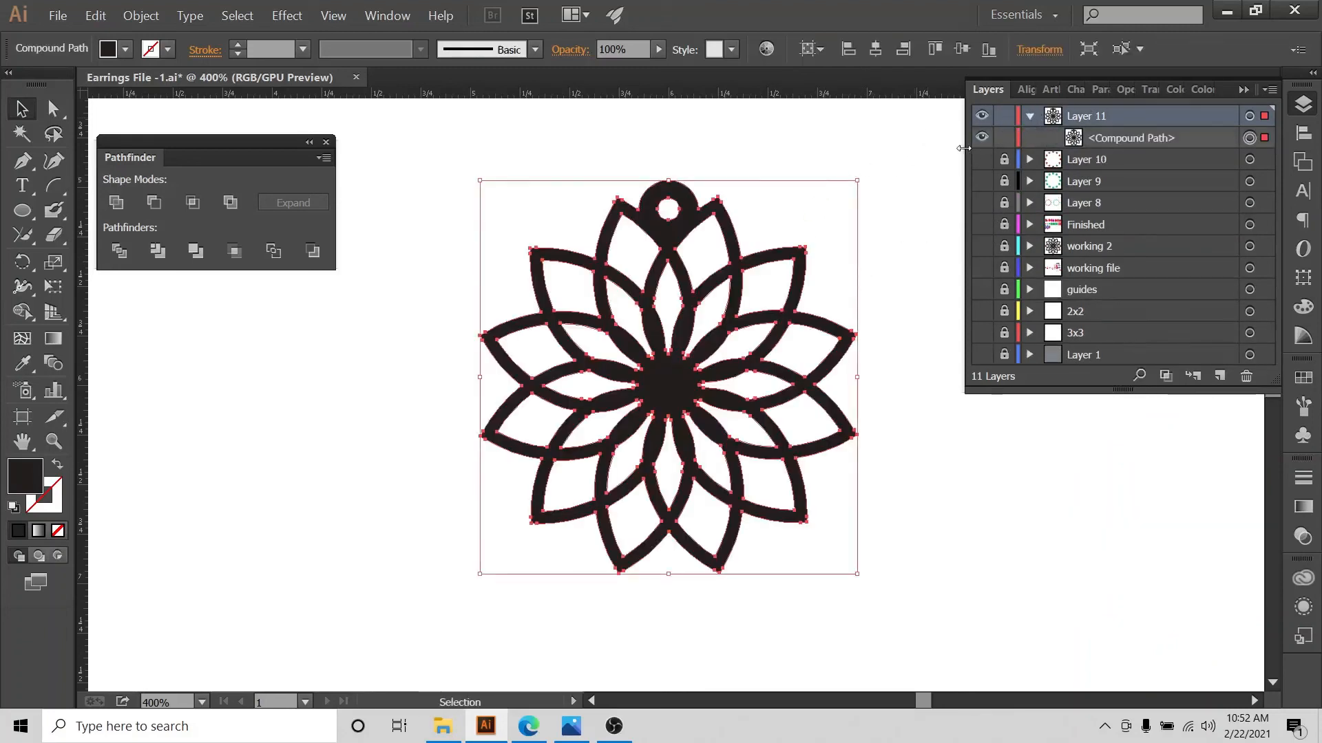
left_click_drag(966, 154, 956, 154)
left_click(792, 146)
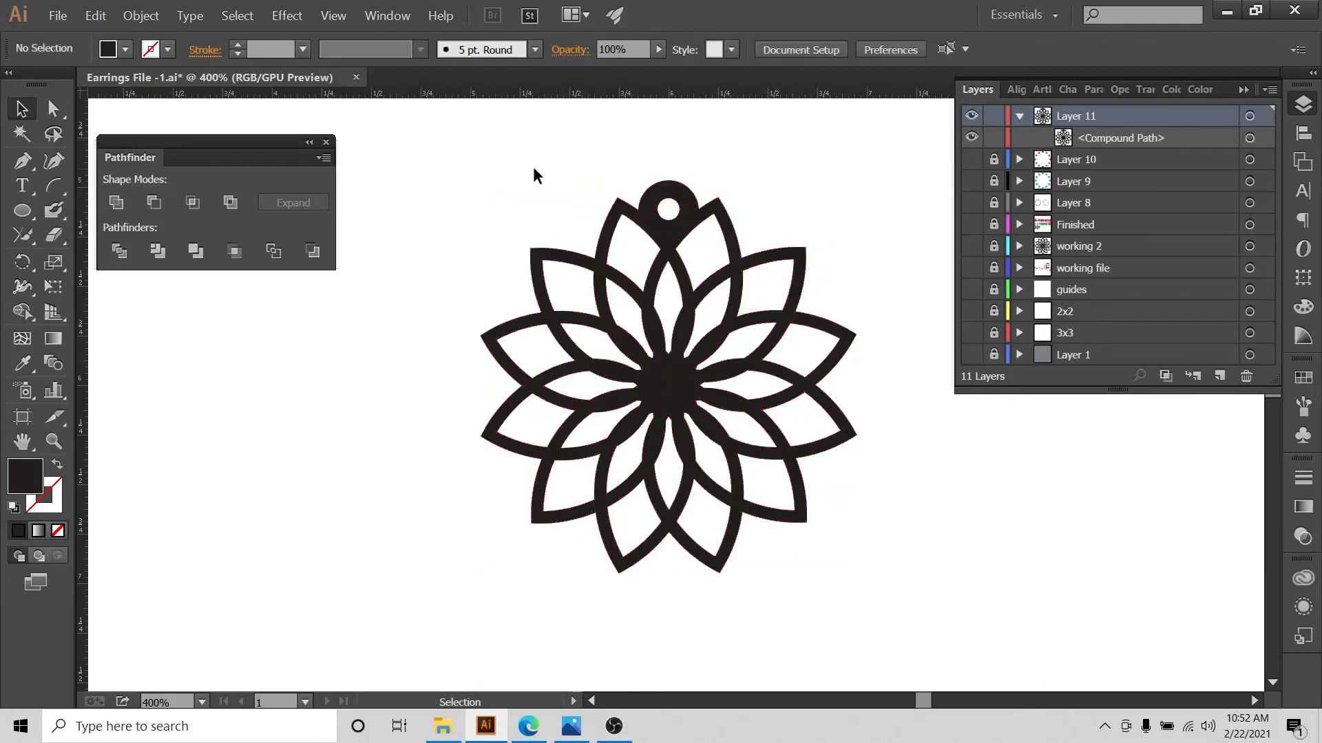
Unite the pasted earring again and make it a compound path
left_click_drag(534, 172, 845, 517)
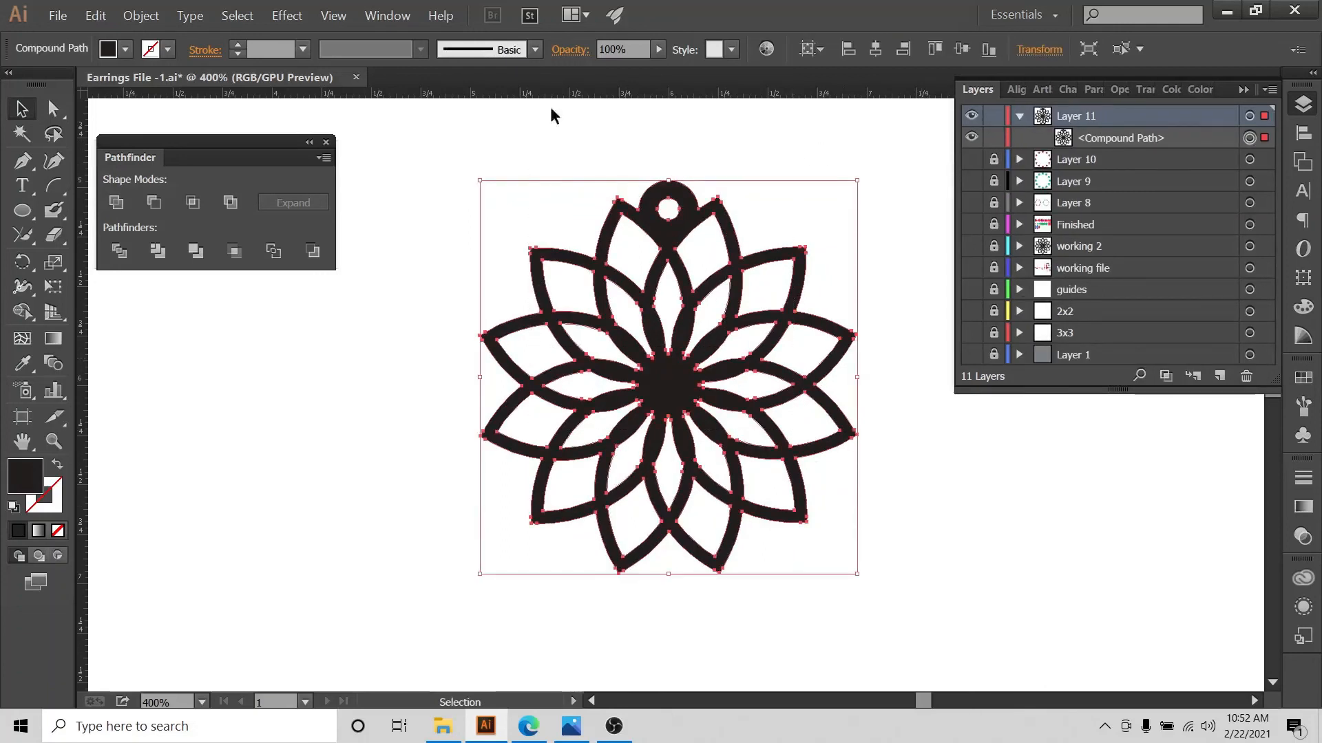
left_click(141, 15)
left_click(188, 183)
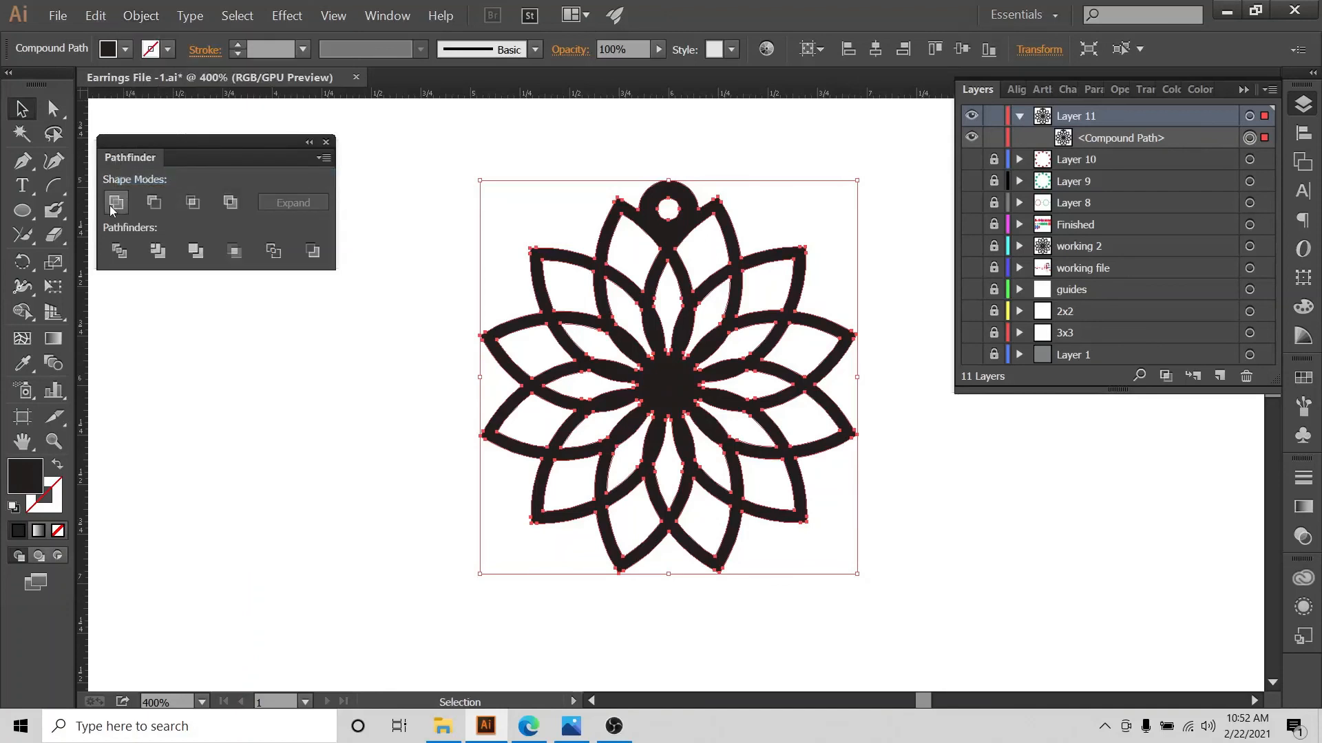
left_click(115, 205)
left_click(141, 16)
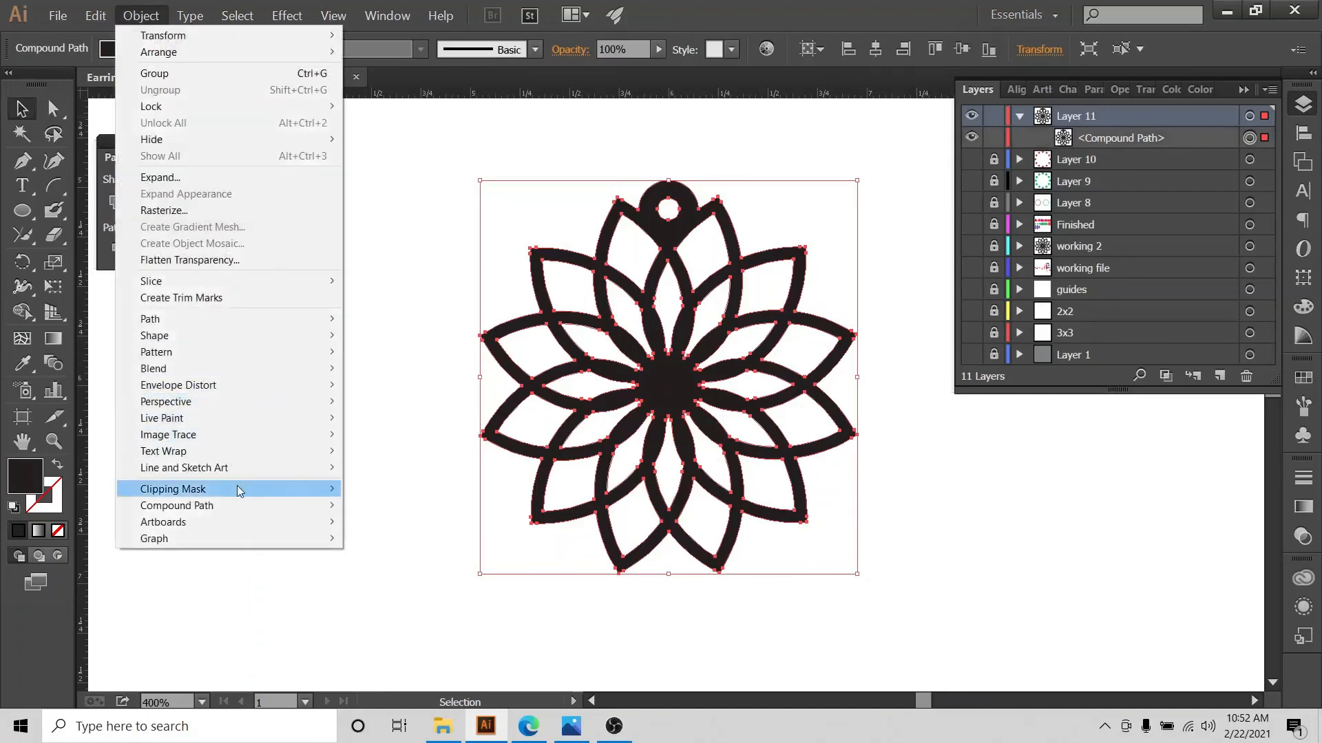
mouse_move(242, 505)
left_click(377, 506)
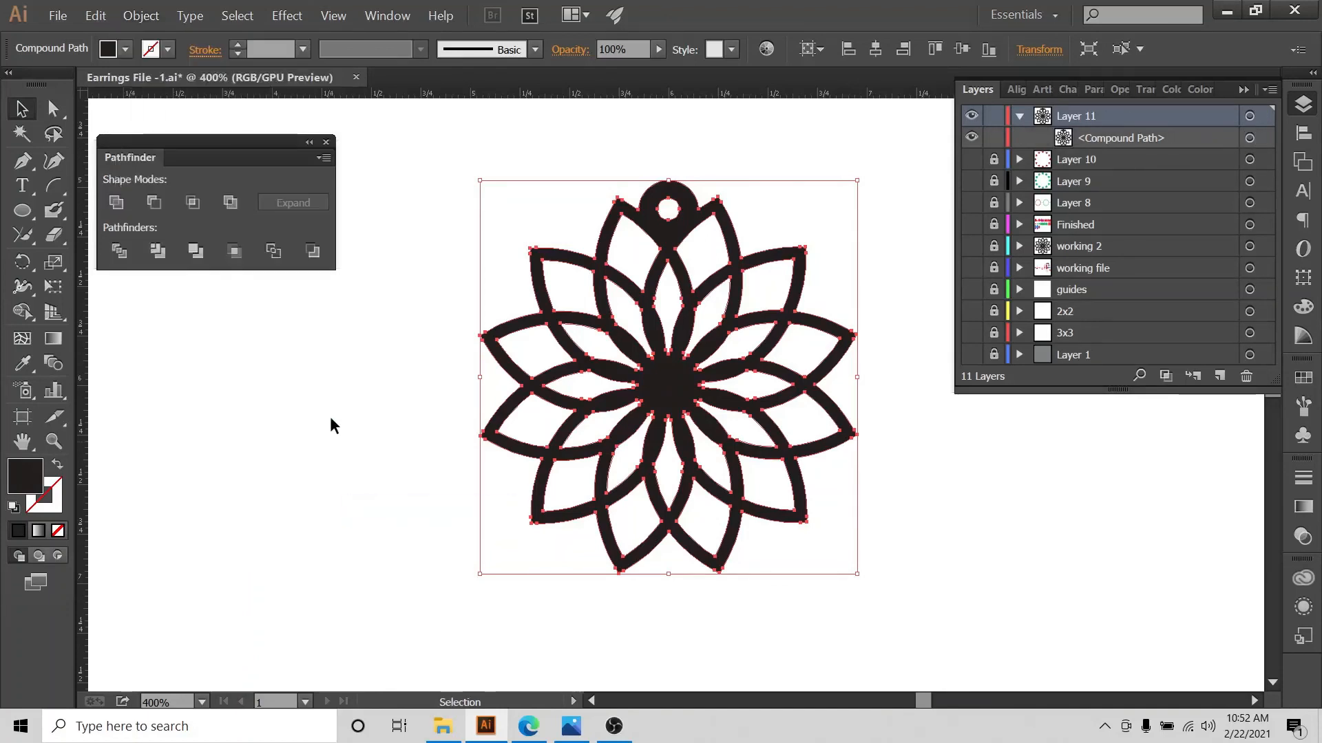
left_click(901, 116)
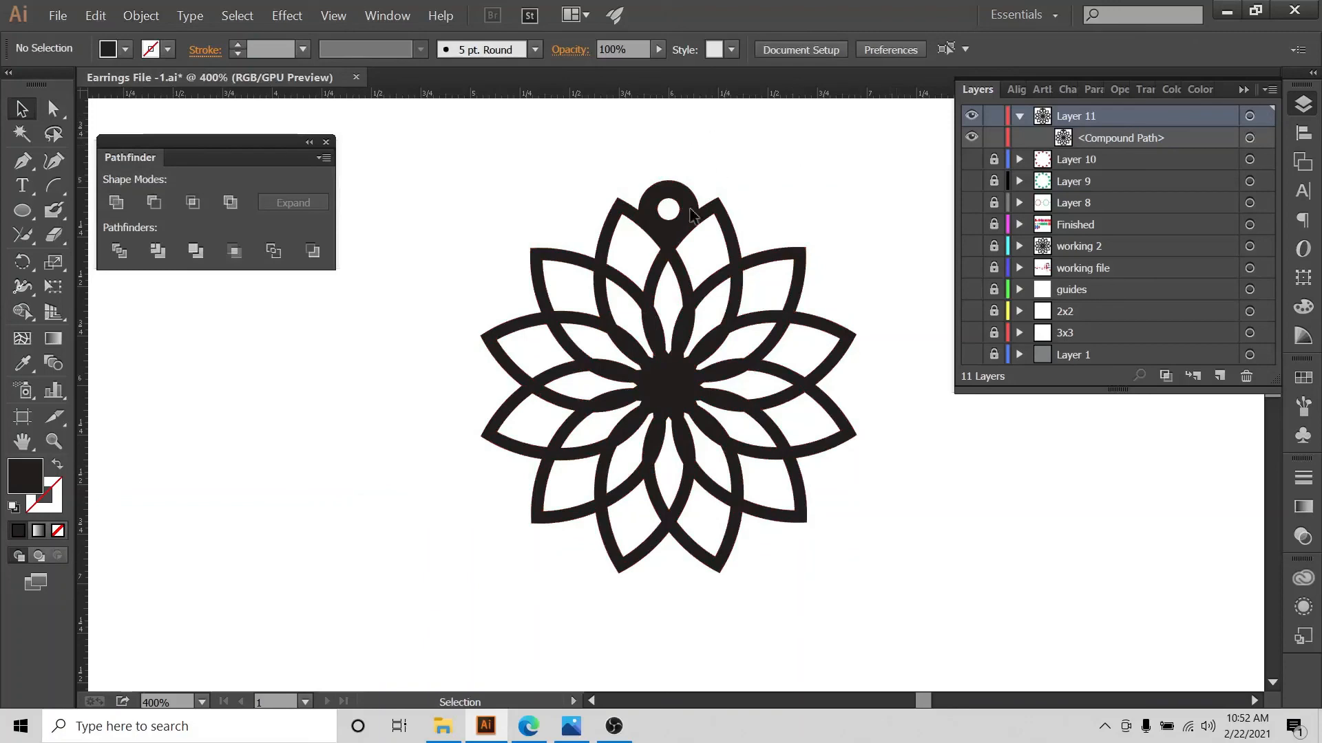
left_click_drag(472, 173, 940, 677)
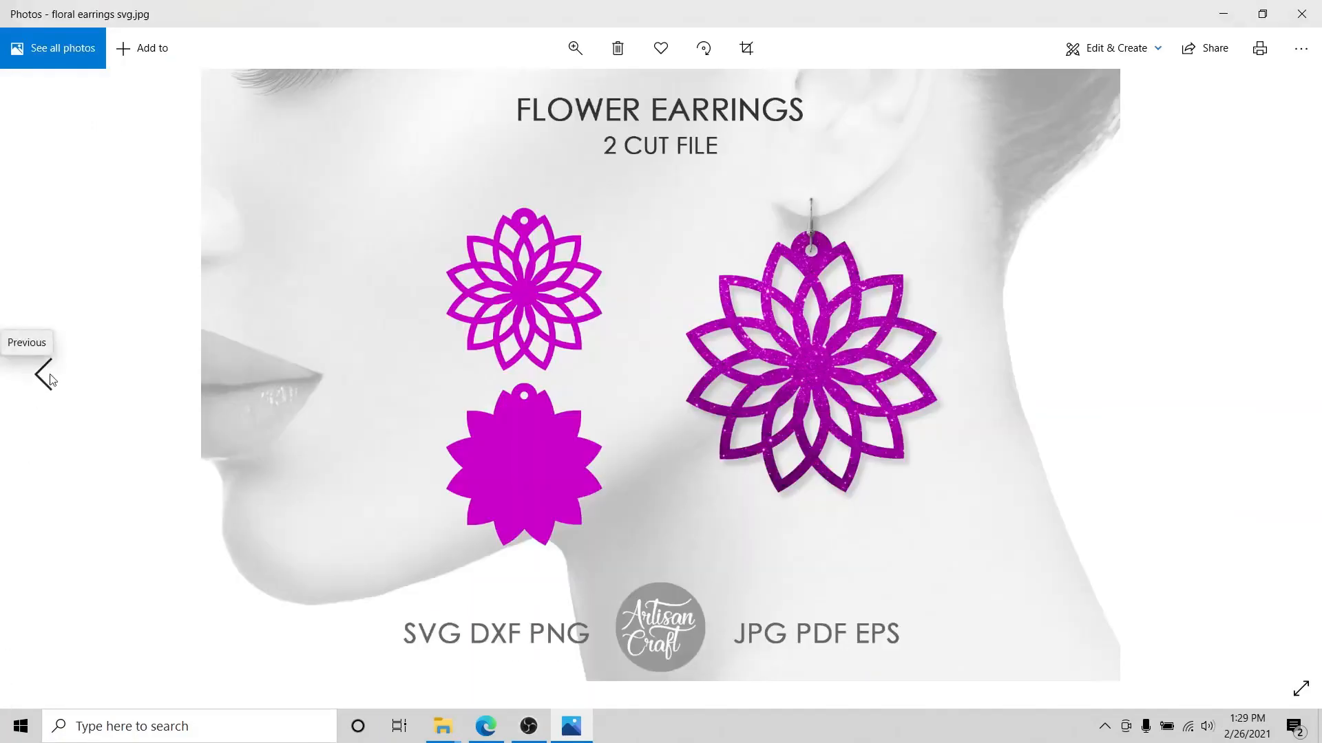
Page back through the earring preview images in Photos, and browse the Artisan Craft SVG designer page in Edge
left_click(42, 375)
left_click(43, 376)
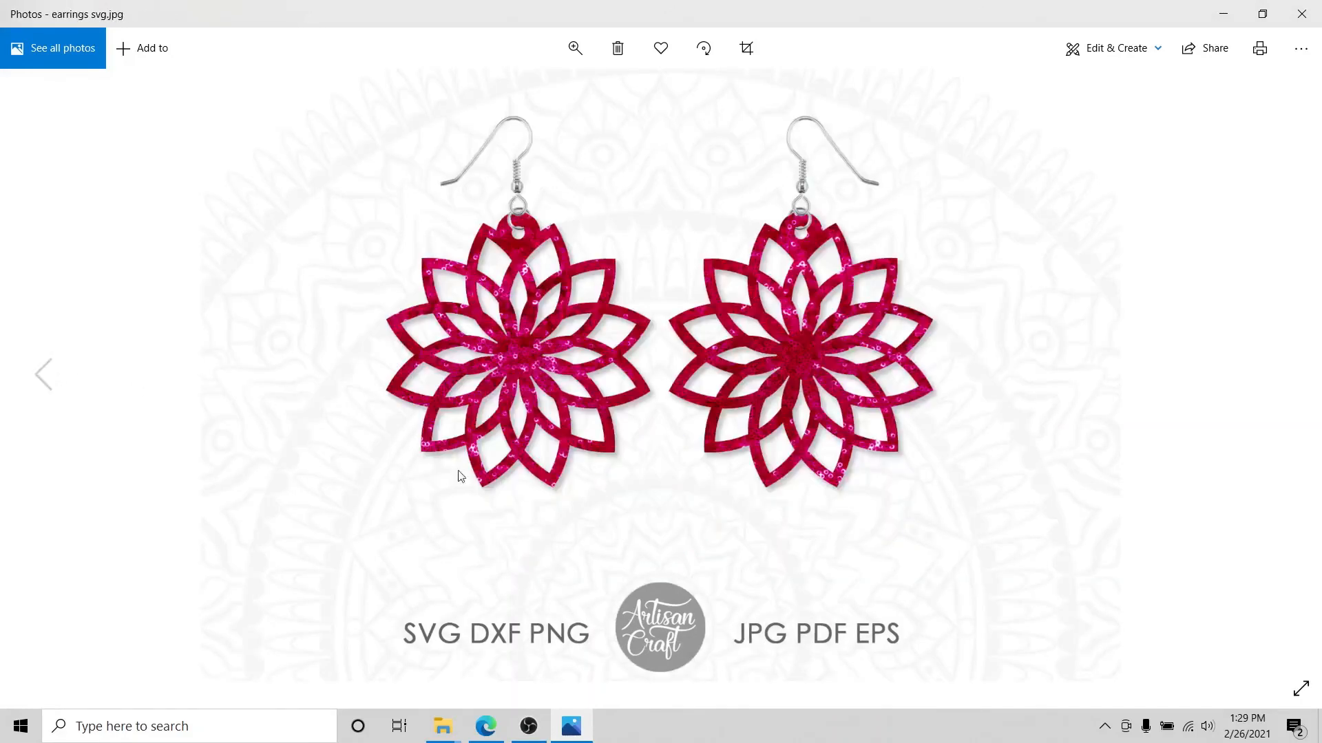
left_click(486, 726)
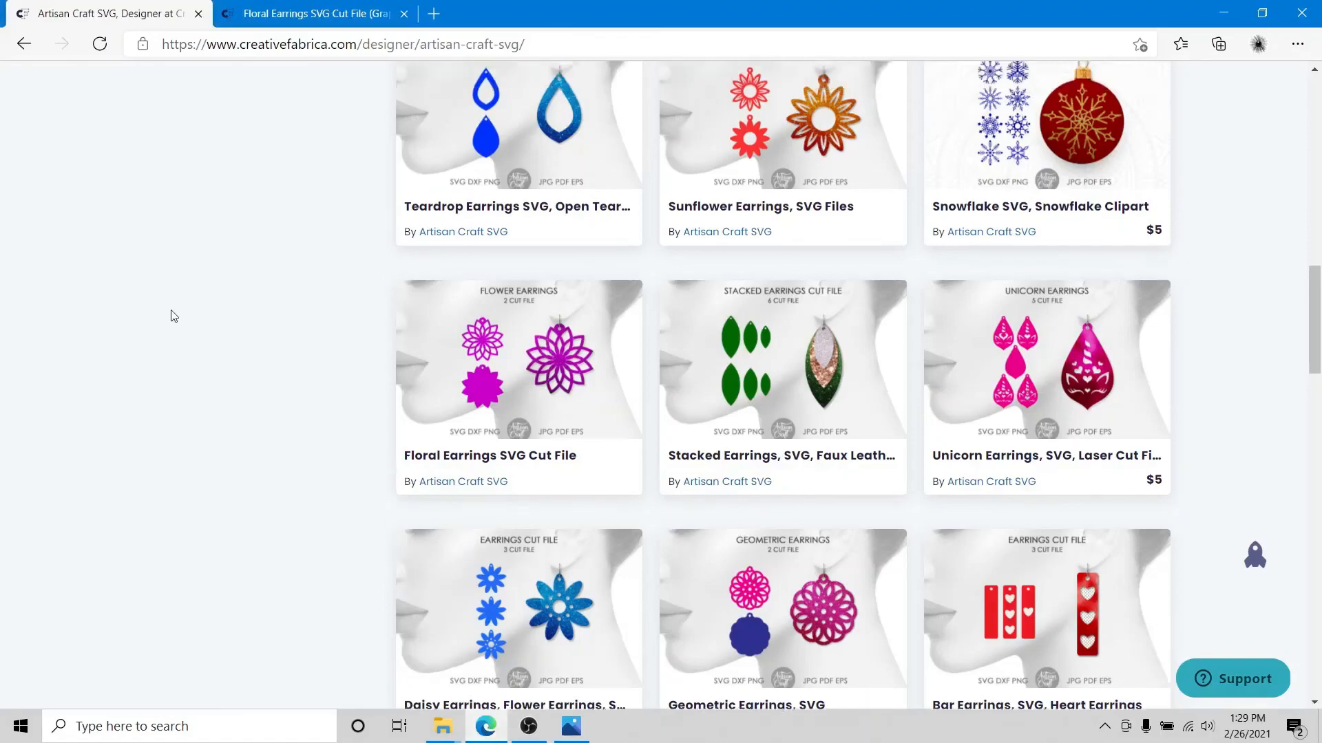
scroll(170, 315, "up", 10)
scroll(166, 322, "down", 10)
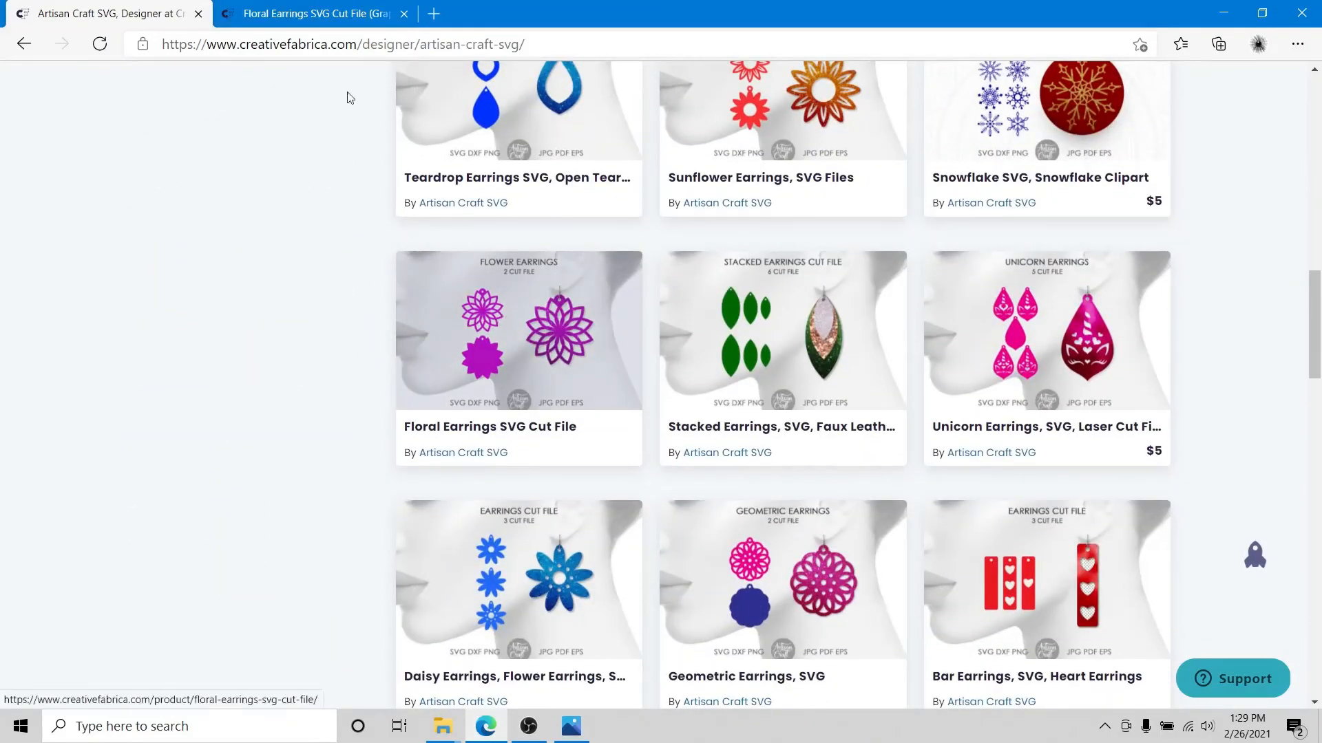
Switch to the Floral Earrings SVG Cut File product page and review its preview images and free download offer
left_click(324, 13)
scroll(2, 356, "down", 3)
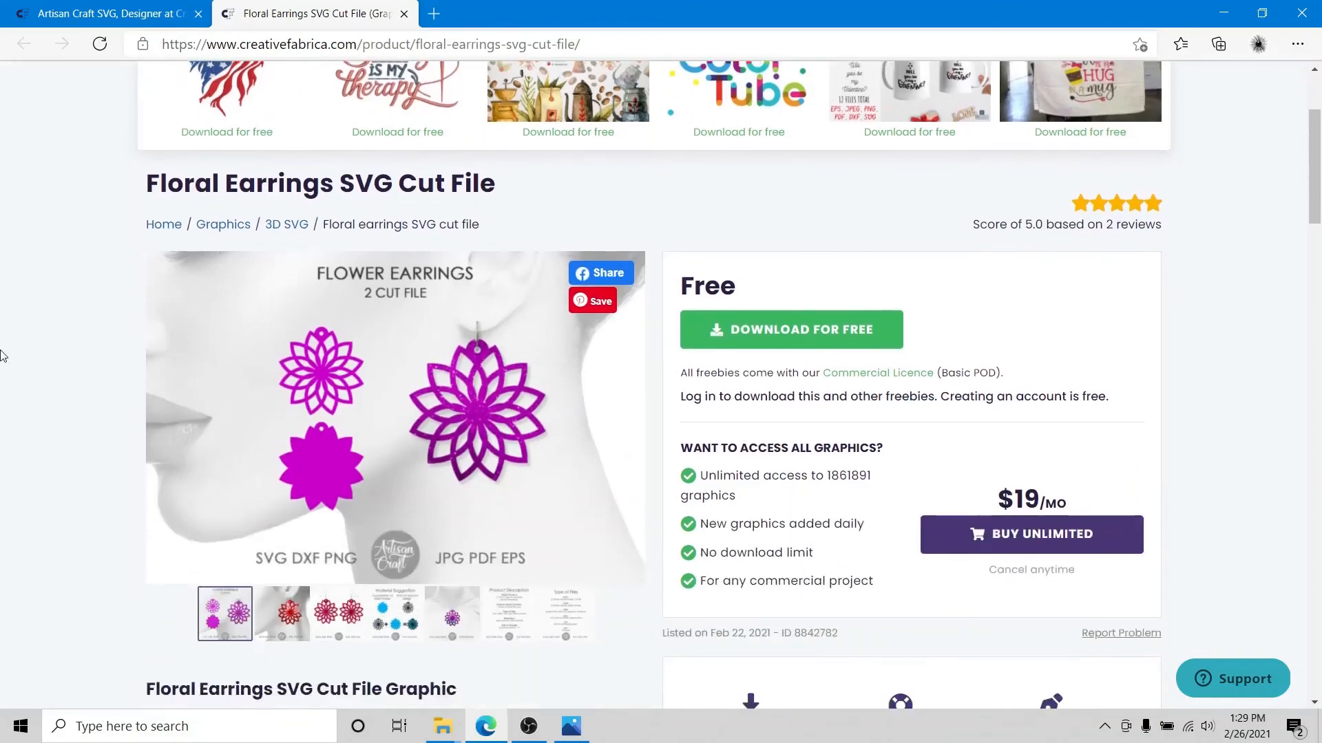
scroll(2, 356, "down", 2)
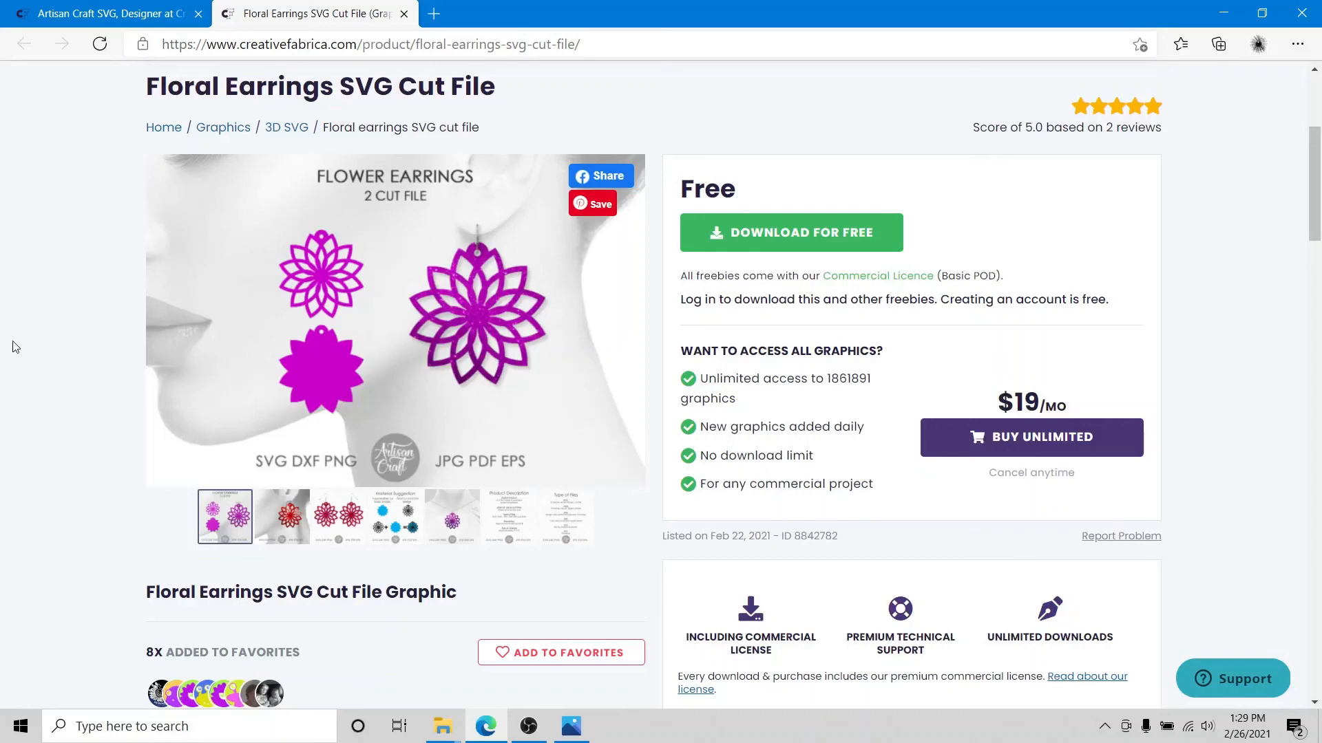
scroll(51, 241, "up", 4)
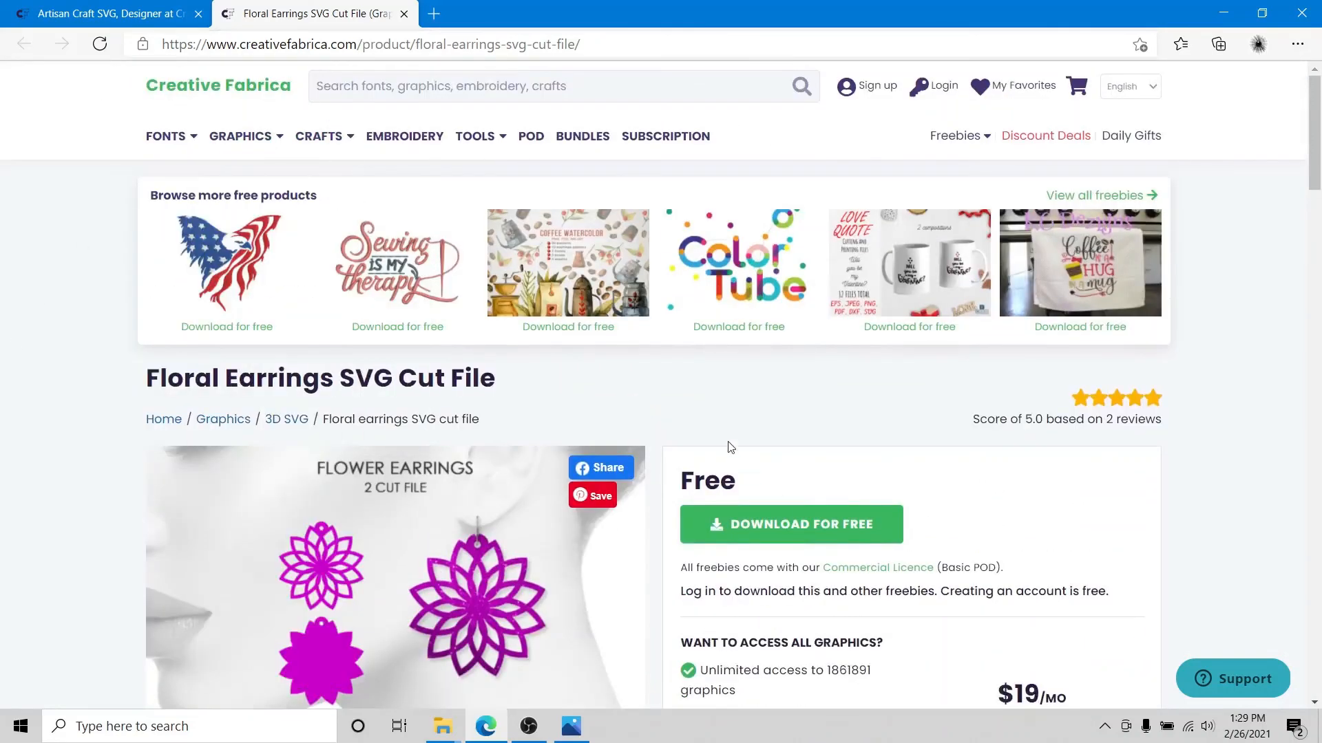
scroll(252, 431, "down", 3)
scroll(247, 431, "up", 3)
scroll(248, 434, "down", 5)
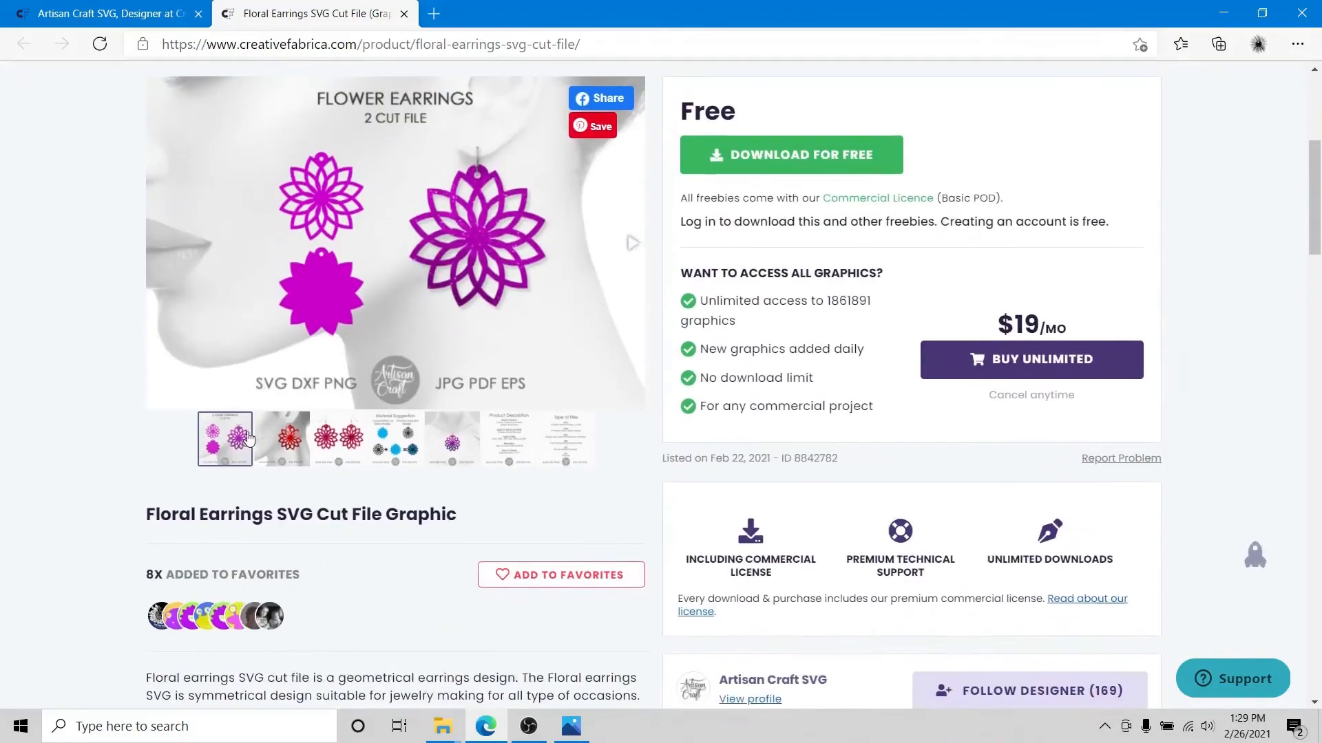
scroll(250, 439, "up", 3)
scroll(249, 439, "up", 2)
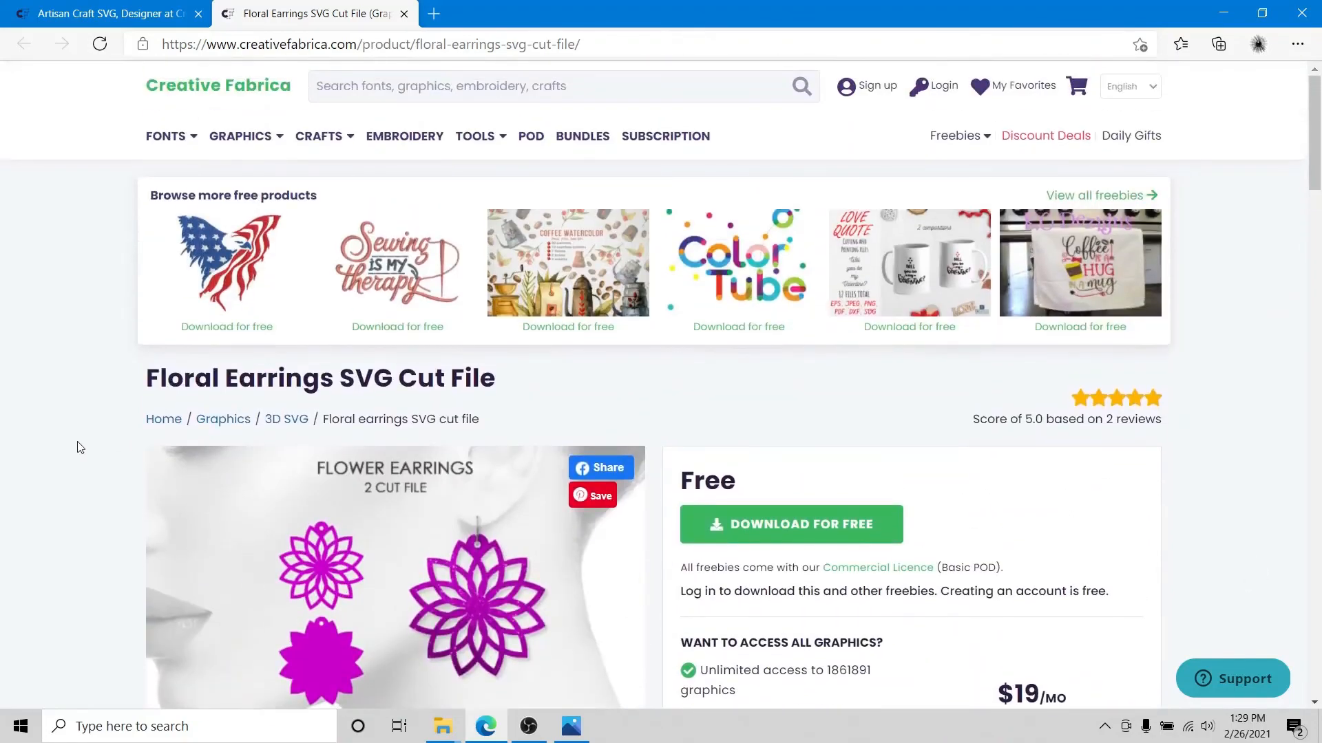